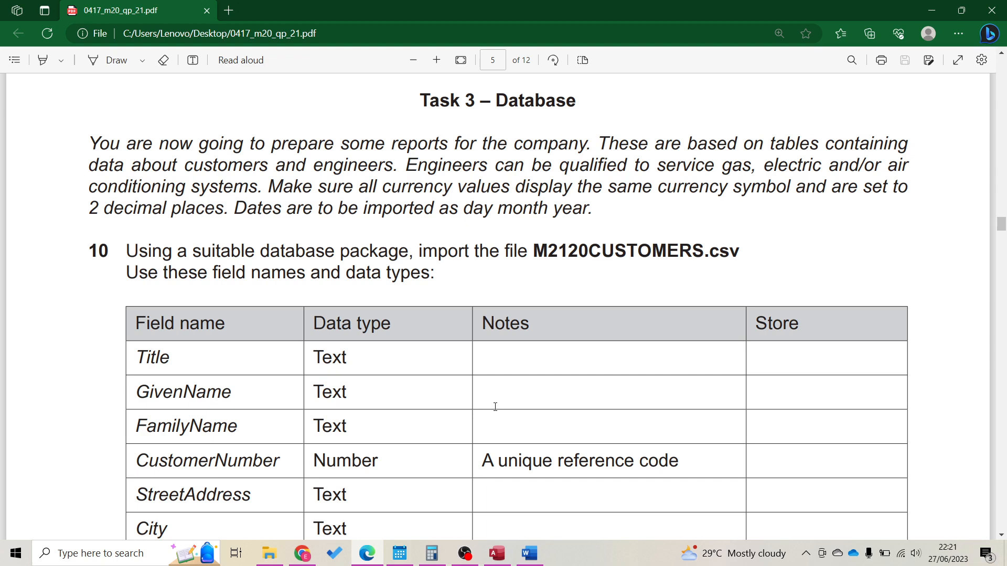
# Snap the Edge window showing the exam paper to the right half of the screen
pyautogui.moveTo(656, 11); pyautogui.dragTo(1006, 15)
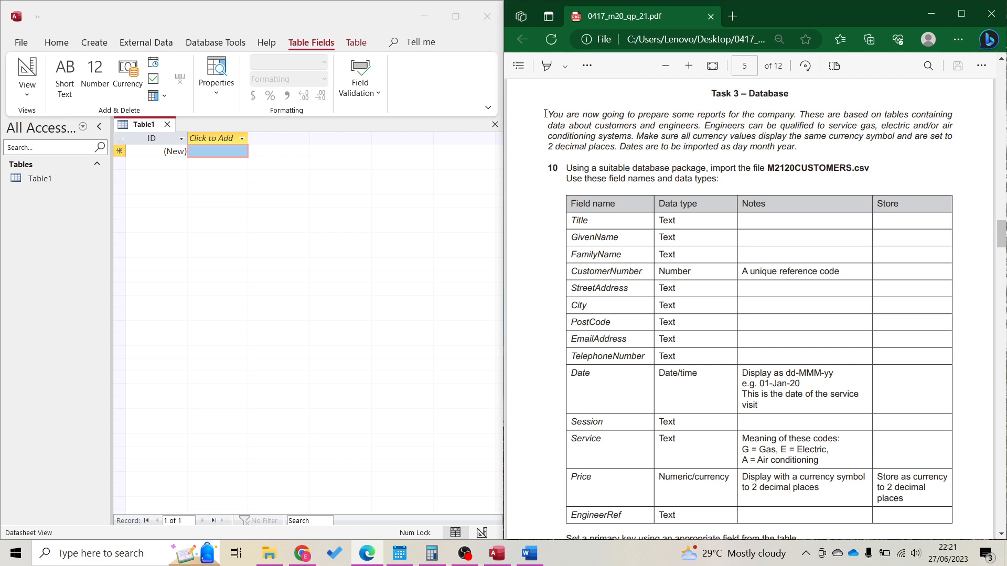
# Highlight 'same currency symbol', '2 decimal places' and 'day month year' in the Task 3 instructions
pyautogui.click(548, 67)
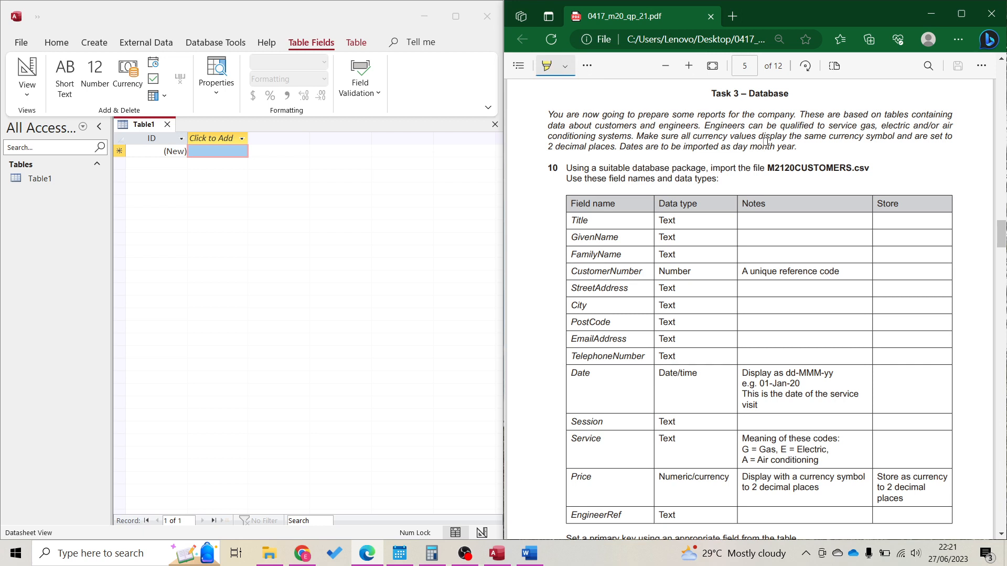
pyautogui.moveTo(797, 139); pyautogui.dragTo(891, 143)
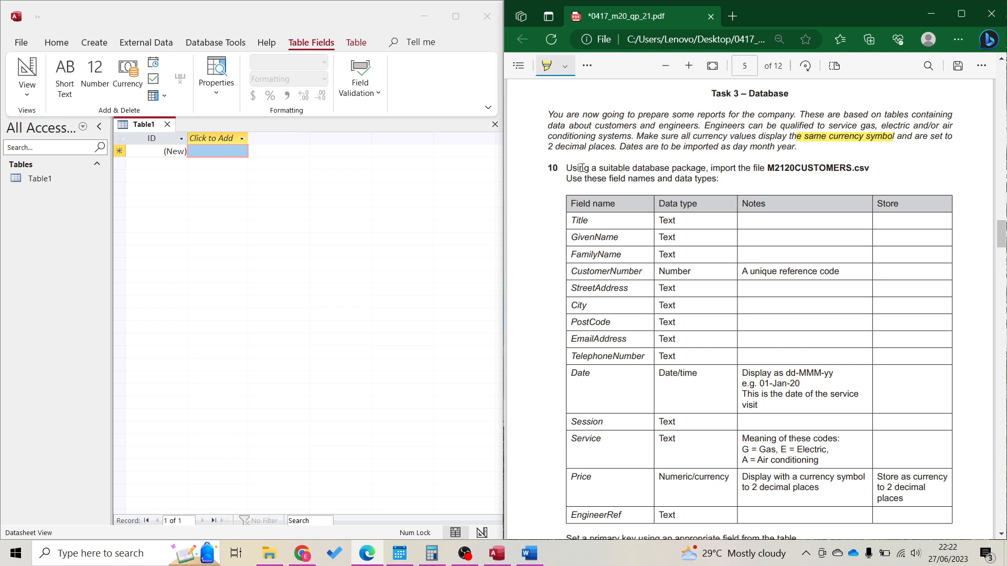
pyautogui.moveTo(547, 149); pyautogui.dragTo(615, 149)
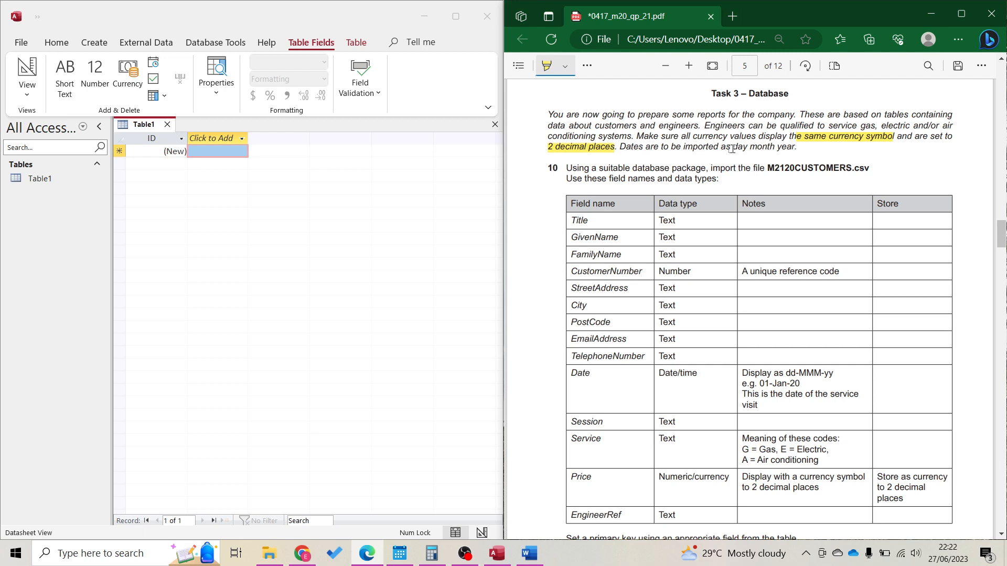
pyautogui.moveTo(733, 149); pyautogui.dragTo(795, 150)
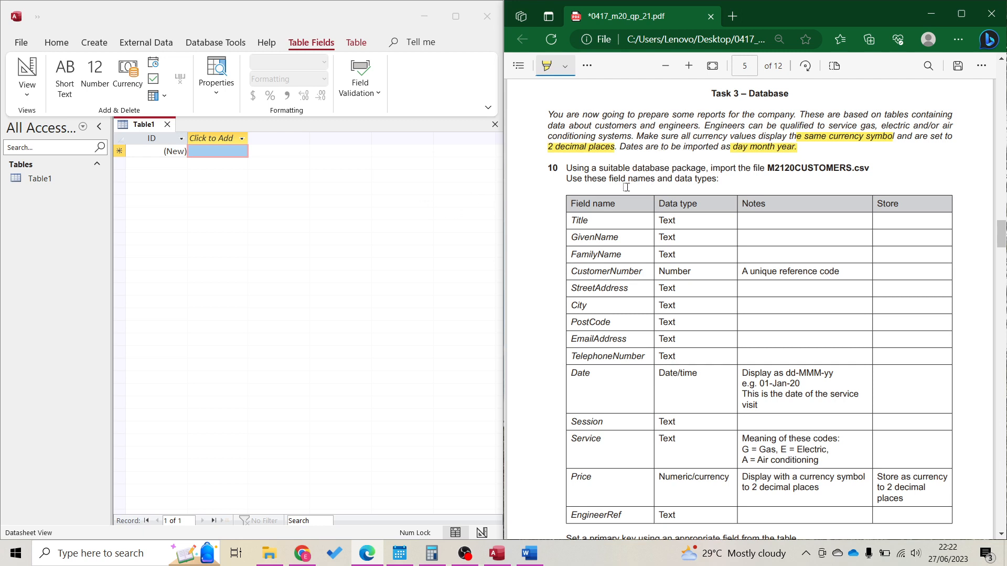
pyautogui.click(292, 257)
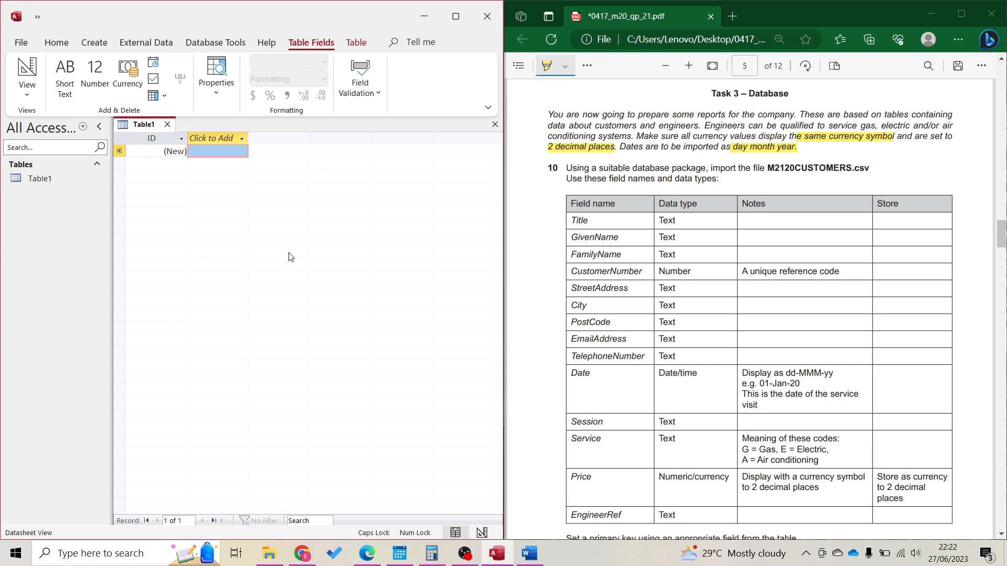
# Start a new import from a text file via External Data
pyautogui.click(137, 45)
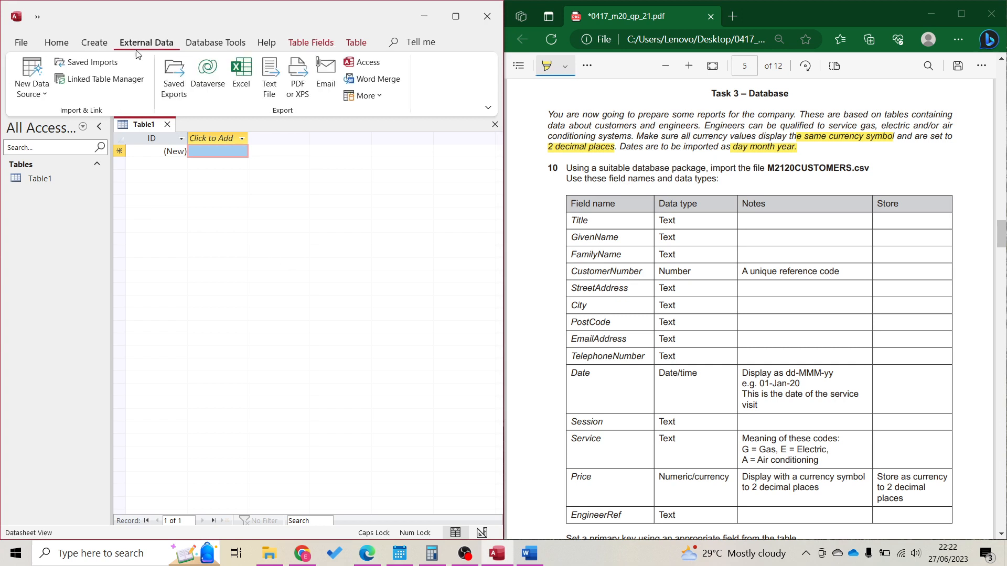
pyautogui.click(32, 79)
pyautogui.moveTo(78, 122)
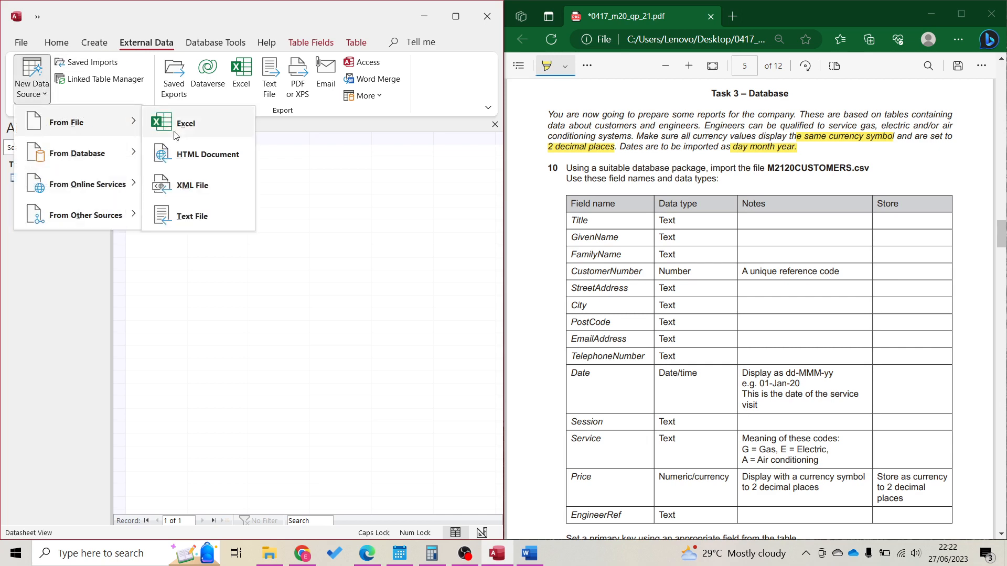
pyautogui.click(205, 220)
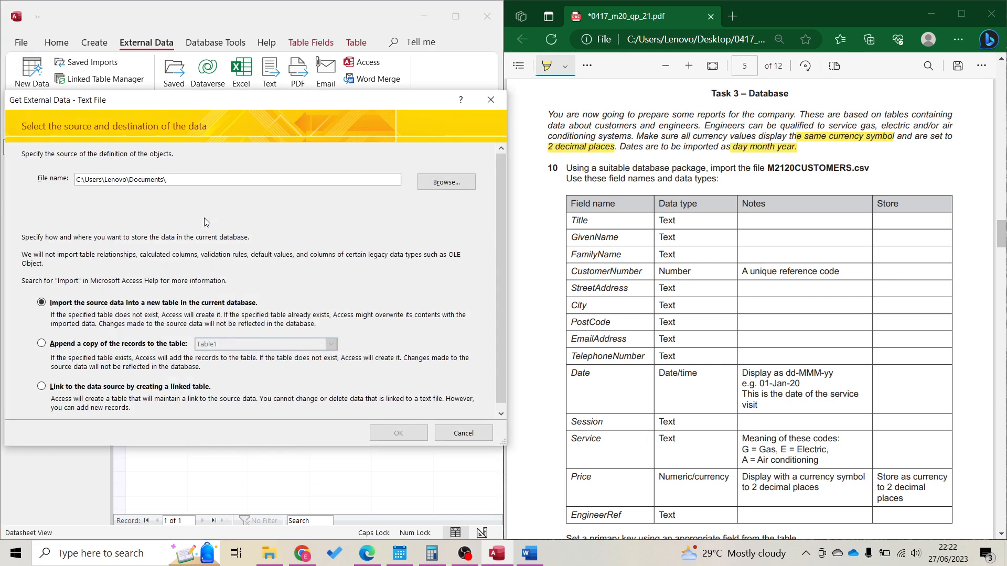
# Pick M2120CUSTOMERS.csv from Desktop > 0417_m20_sf_21 > confidential source files and import it into a new table
pyautogui.click(444, 186)
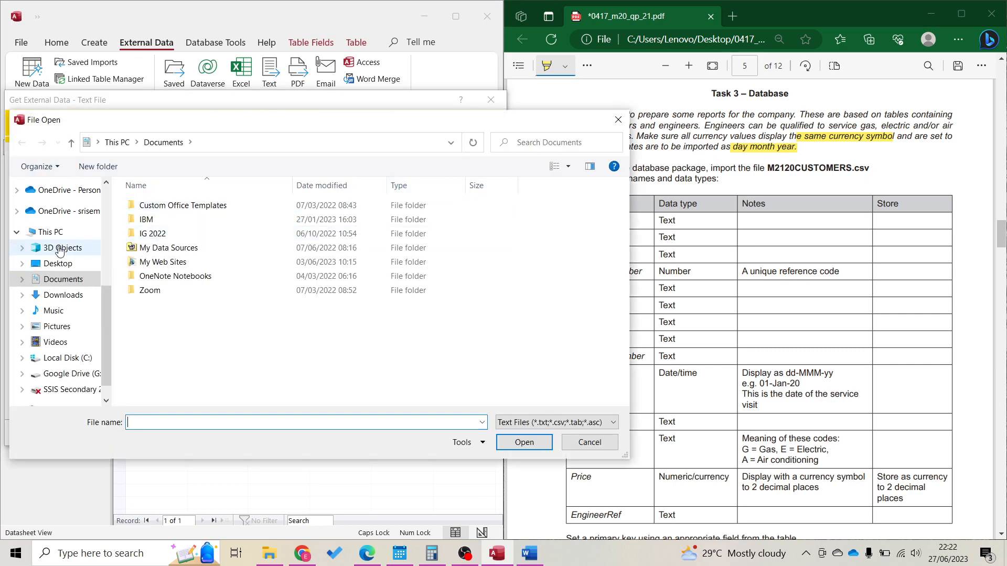
pyautogui.click(62, 264)
pyautogui.click(215, 235)
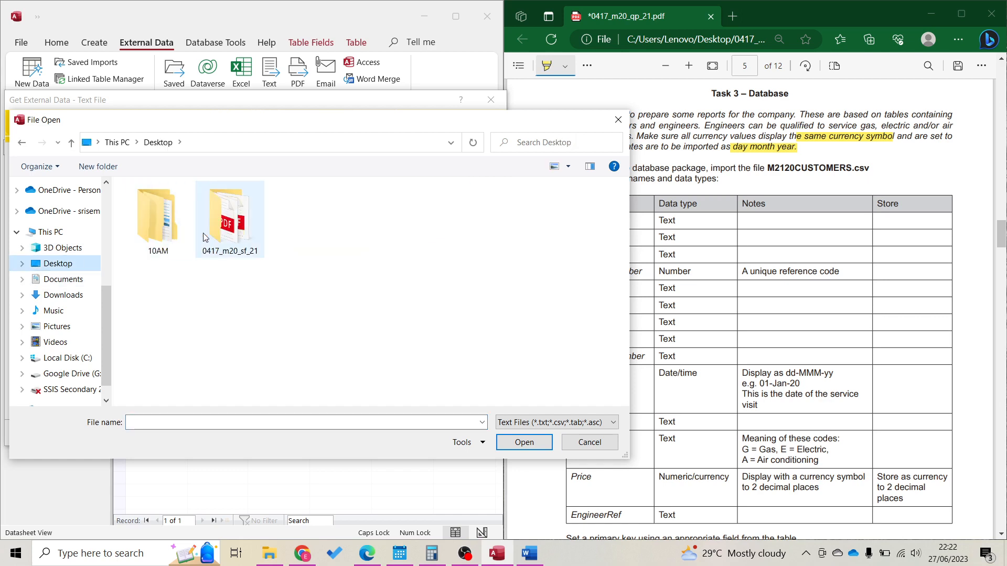
pyautogui.doubleClick(215, 235)
pyautogui.doubleClick(187, 206)
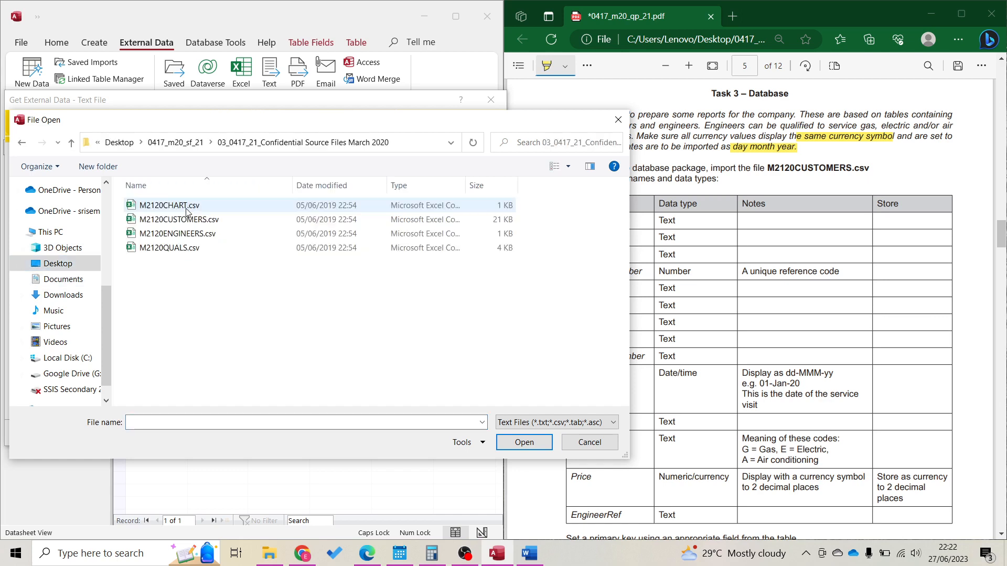
pyautogui.doubleClick(217, 220)
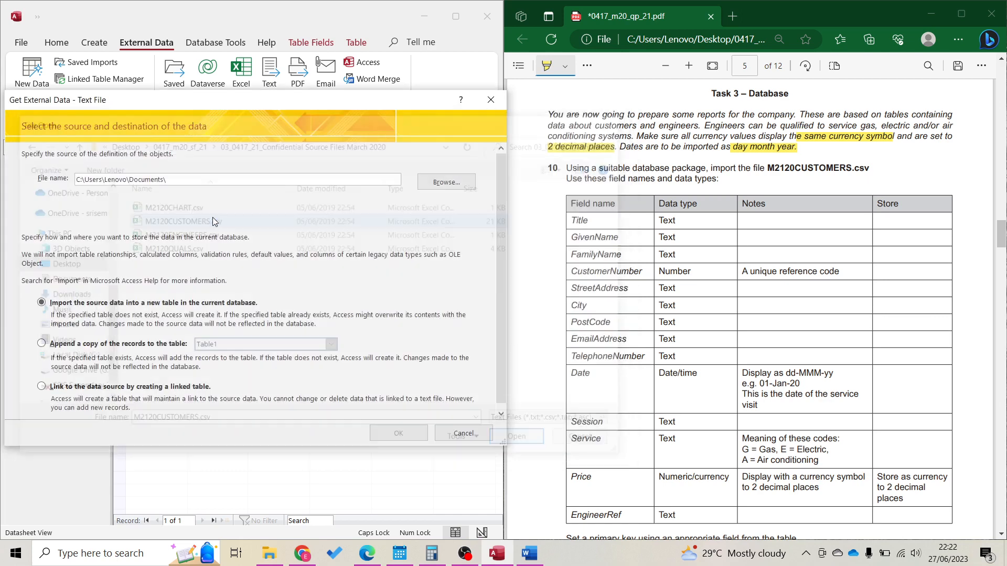
pyautogui.click(403, 434)
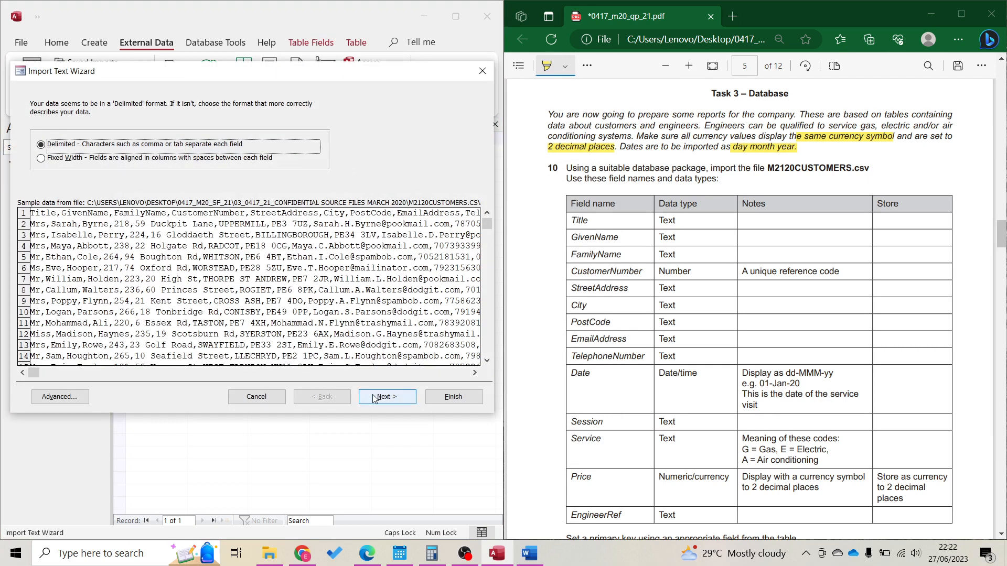
# Keep the delimited format and take field names from the first row
pyautogui.click(388, 396)
pyautogui.click(122, 172)
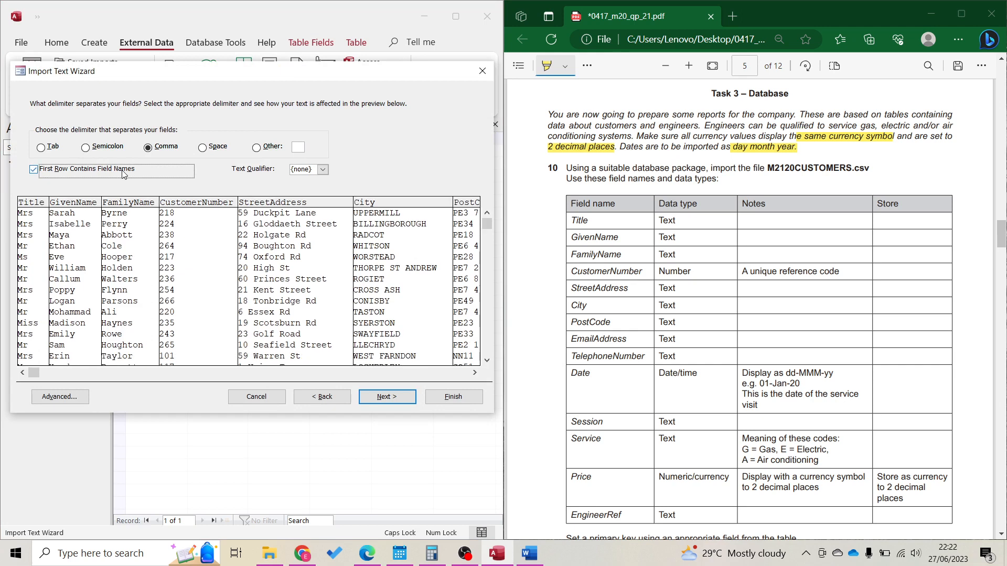
pyautogui.click(401, 400)
# In the advanced import specification, make TelephoneNumber a Long Text field
pyautogui.click(59, 396)
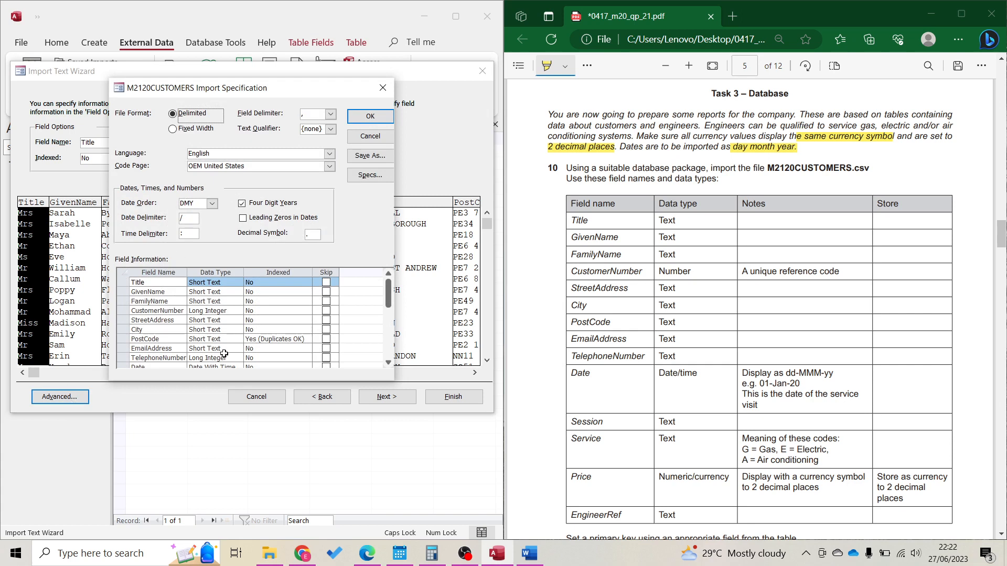
pyautogui.scroll(-5, 226, 357)
pyautogui.scroll(5, 225, 359)
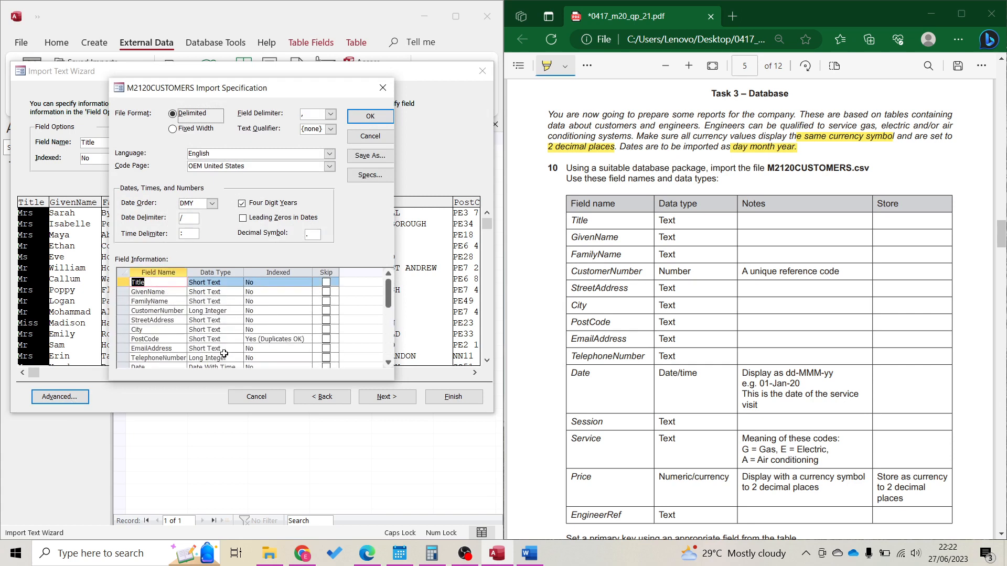
pyautogui.click(228, 293)
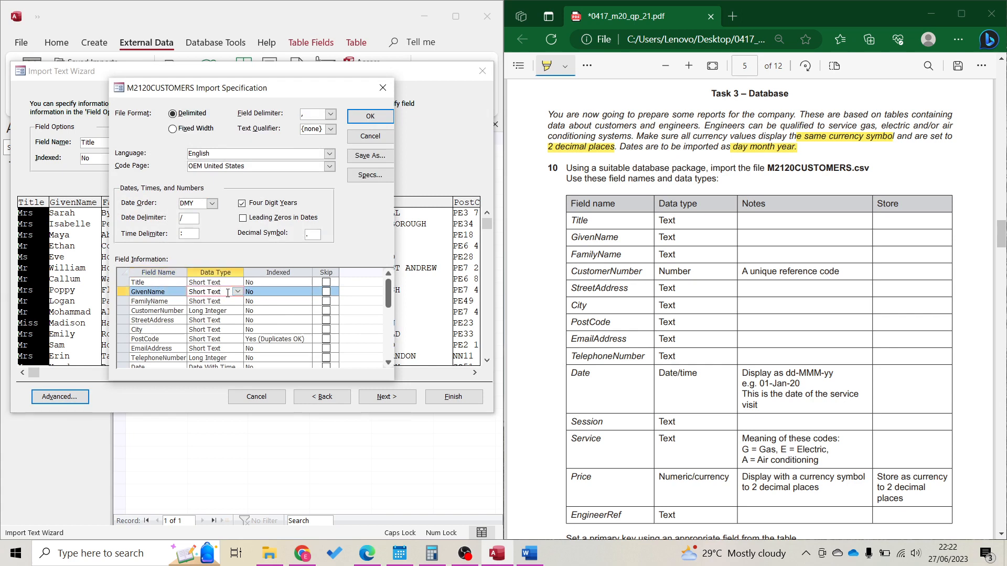
pyautogui.press('Down')
pyautogui.press('Down')
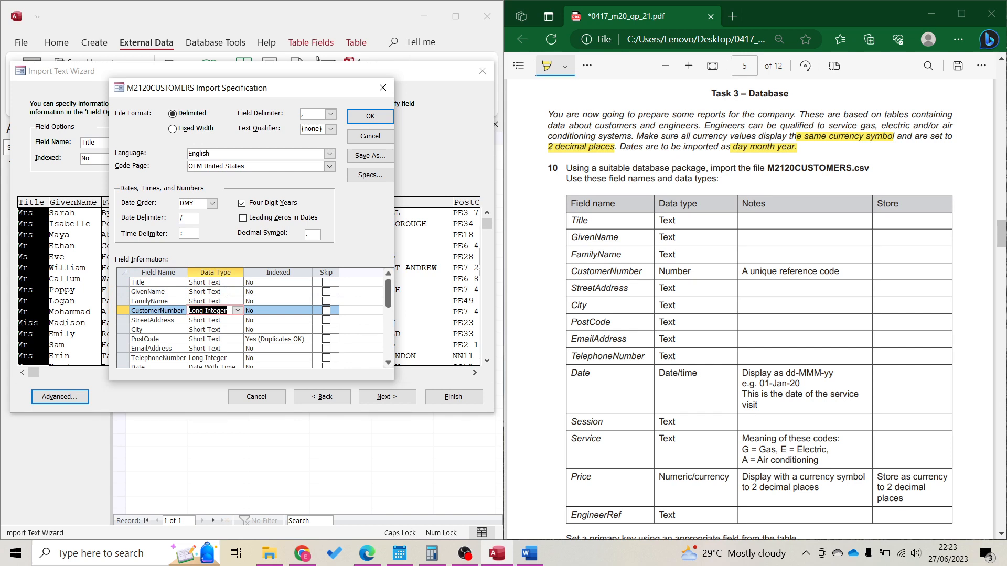
pyautogui.press('Down')
pyautogui.press('Down')
pyautogui.press('Down')
pyautogui.press('Down')
pyautogui.press('Down')
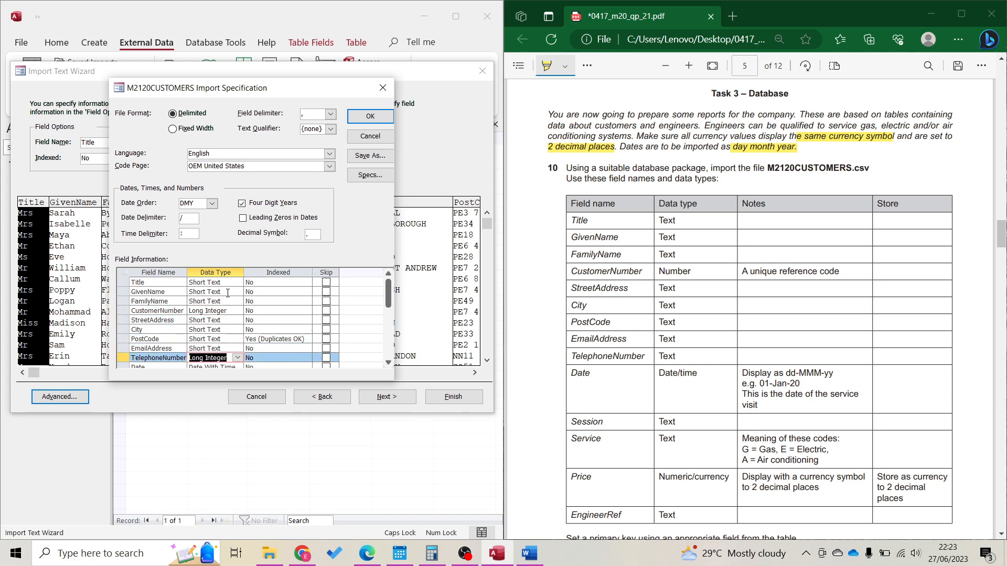
pyautogui.scroll(-2, 233, 338)
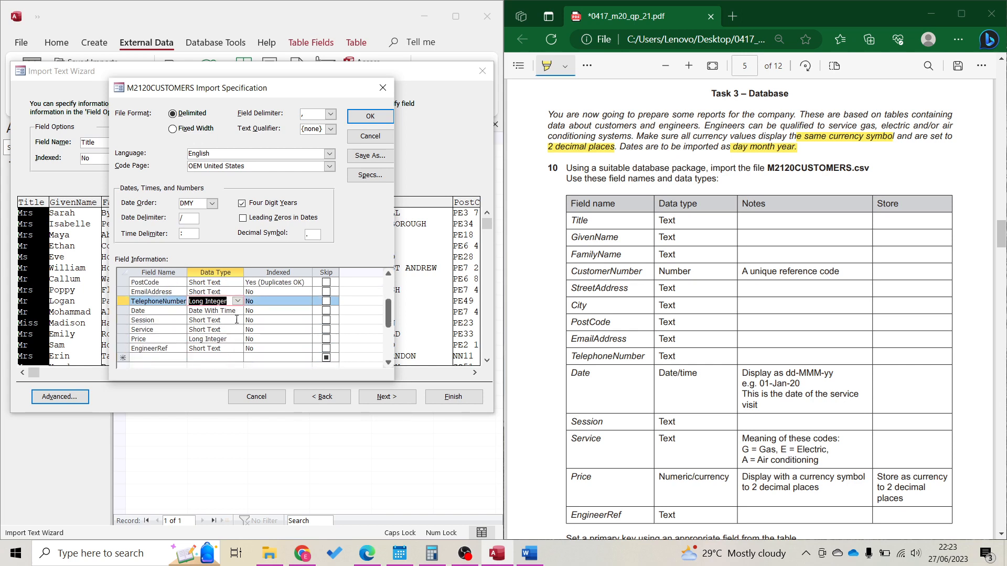
pyautogui.click(237, 302)
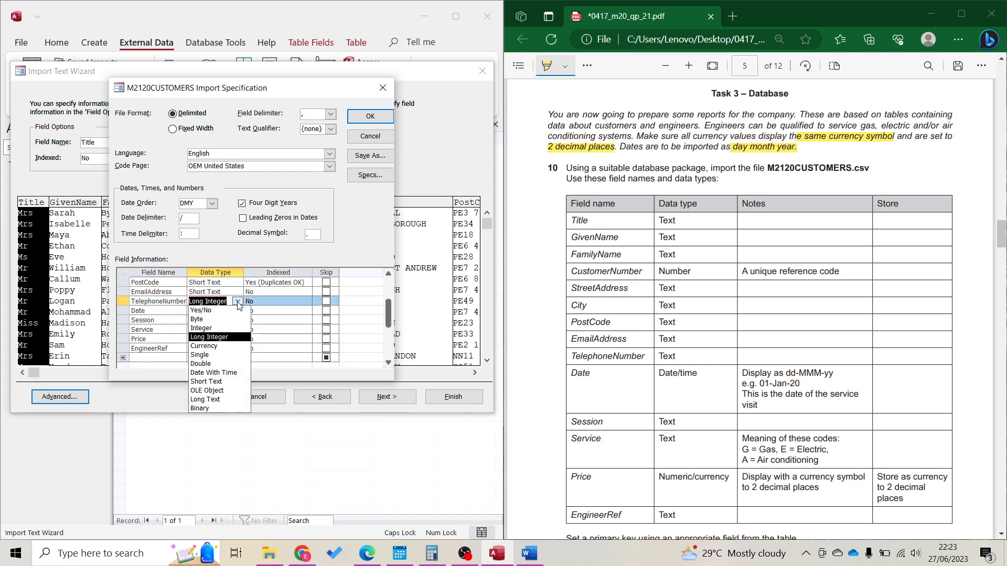
pyautogui.click(233, 401)
# Make Price a Currency field and apply the import specification
pyautogui.press('Down')
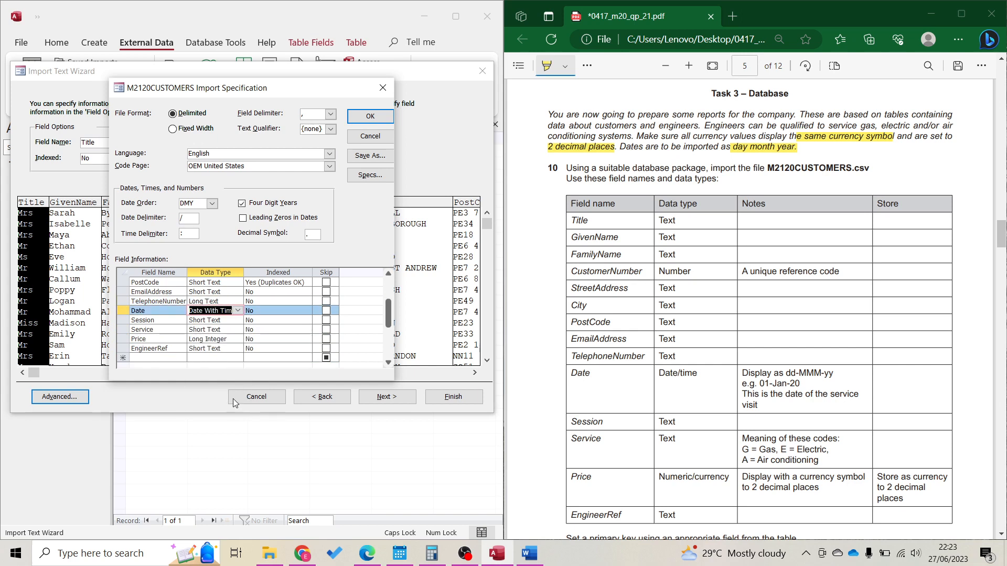
pyautogui.press('Down')
pyautogui.press('Down')
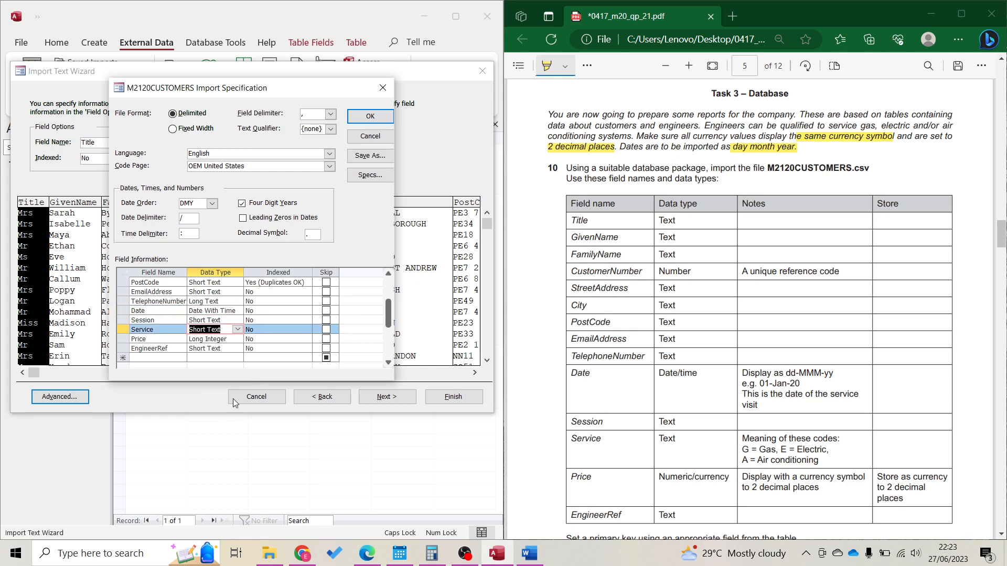
pyautogui.press('Down')
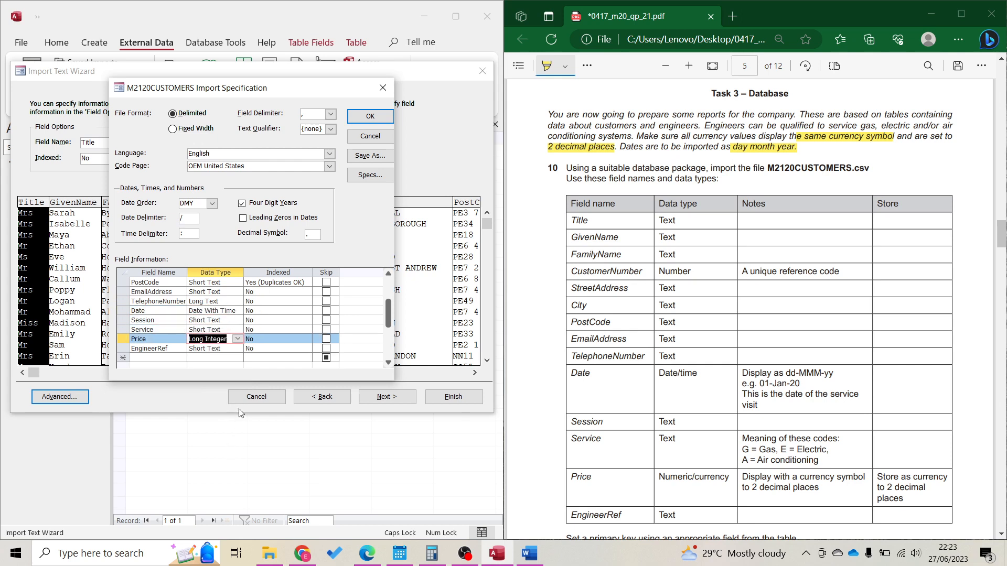
pyautogui.click(237, 339)
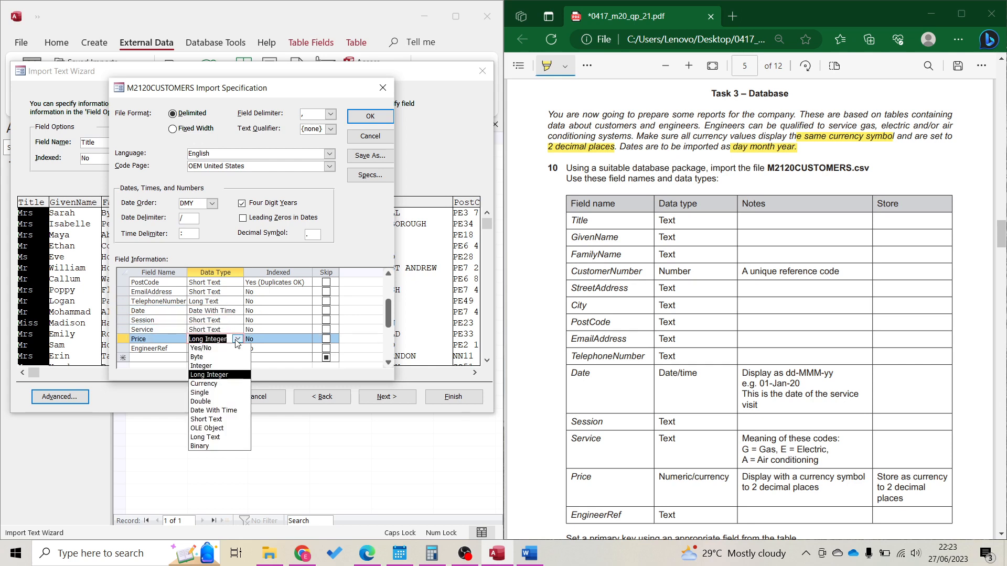
pyautogui.click(229, 386)
pyautogui.press('Down')
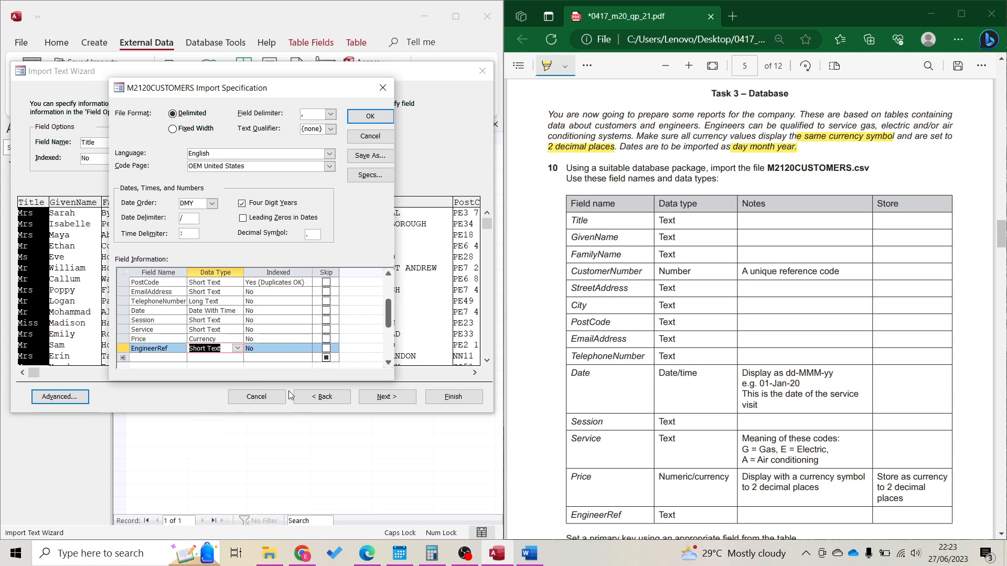
pyautogui.click(371, 116)
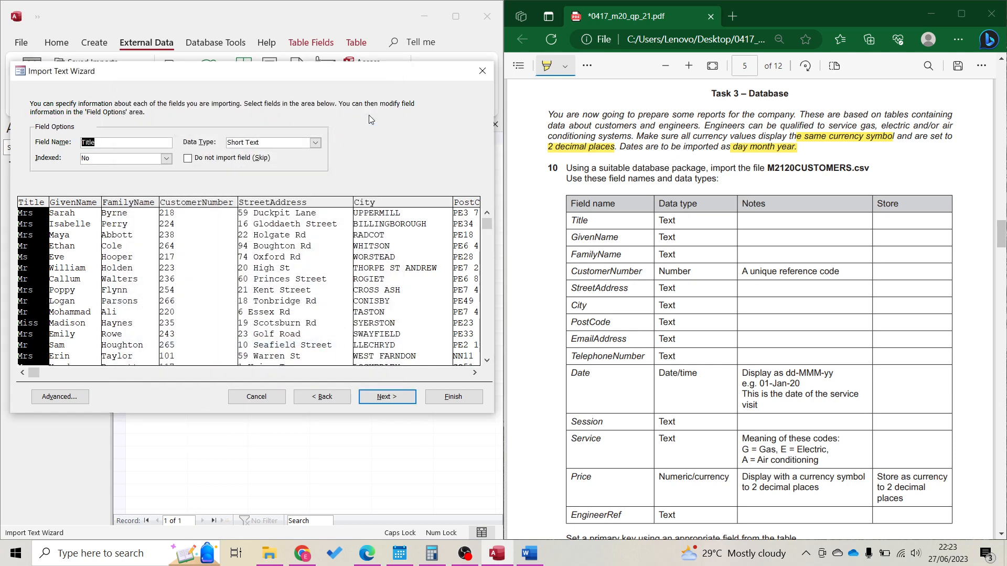
# Review the import options for the City, PostCode and TelephoneNumber fields
pyautogui.click(376, 322)
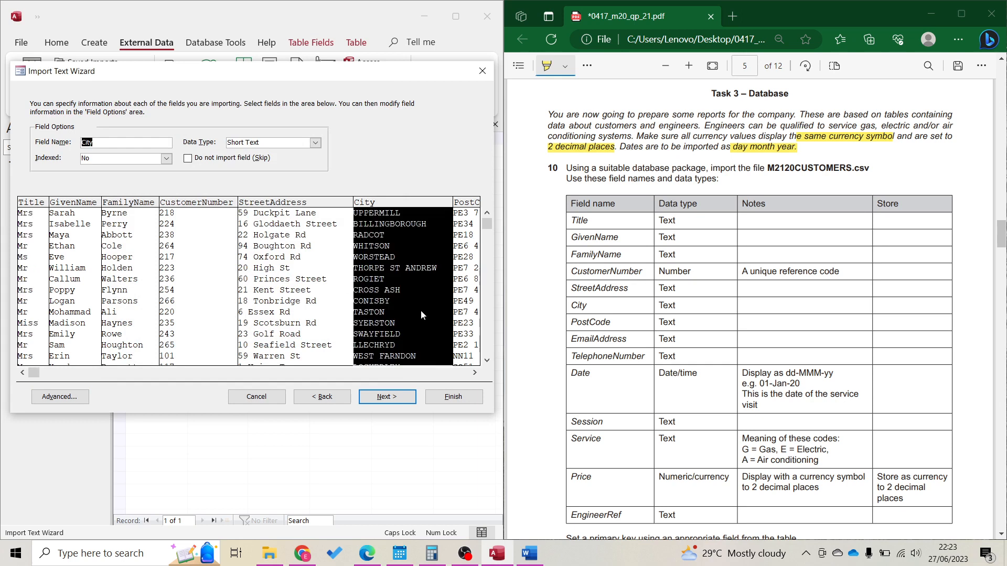
pyautogui.click(471, 317)
pyautogui.click(464, 374)
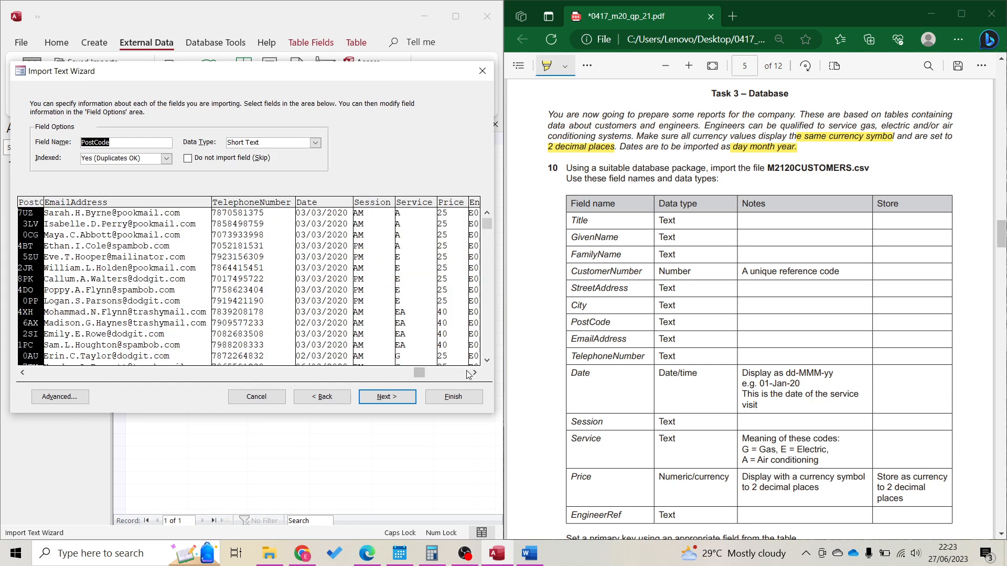
pyautogui.click(242, 287)
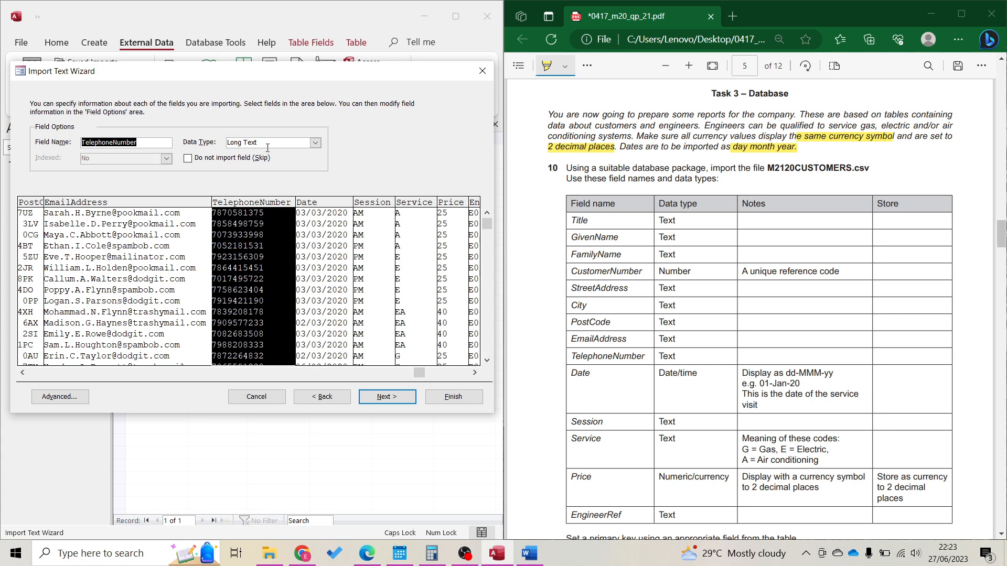
# Set CustomerNumber as the primary key, highlighting 'A unique reference code' in the paper
pyautogui.click(398, 399)
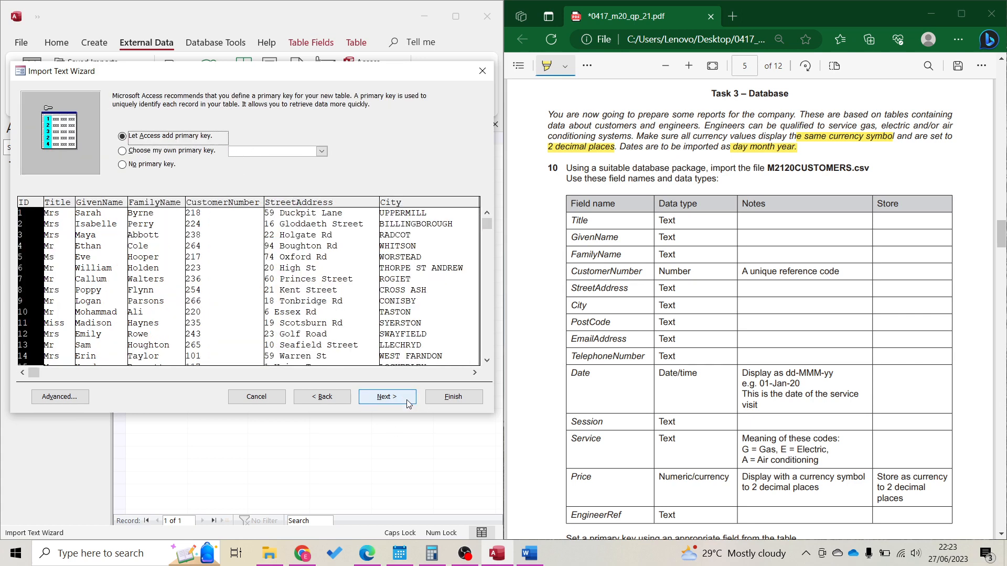
pyautogui.click(176, 151)
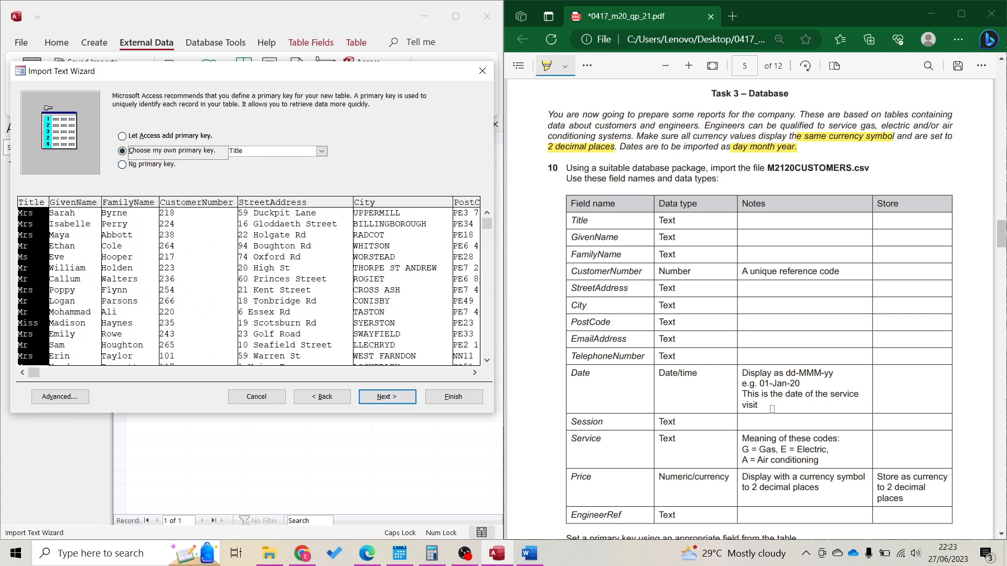
pyautogui.scroll(-2, 772, 409)
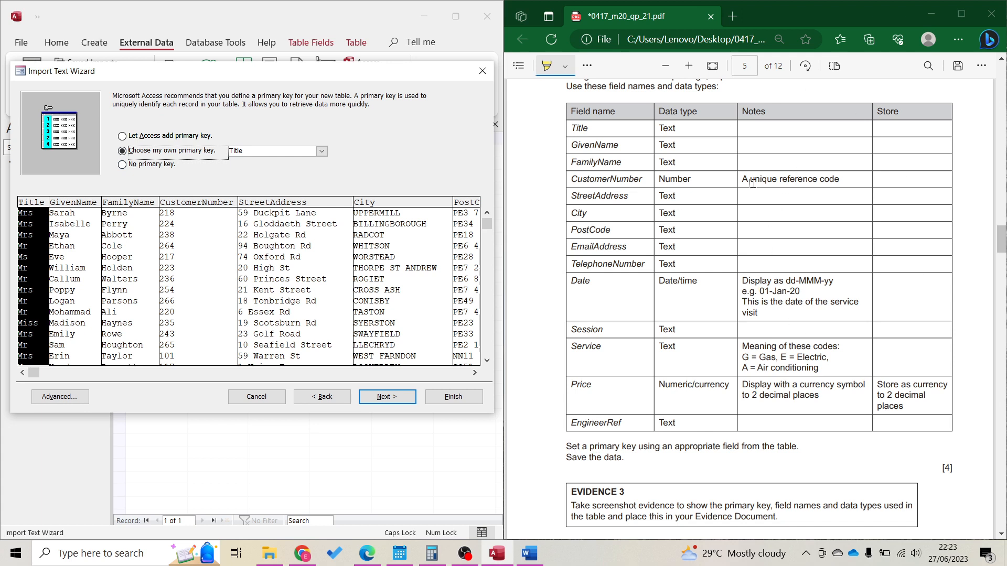
pyautogui.moveTo(741, 180); pyautogui.dragTo(840, 177)
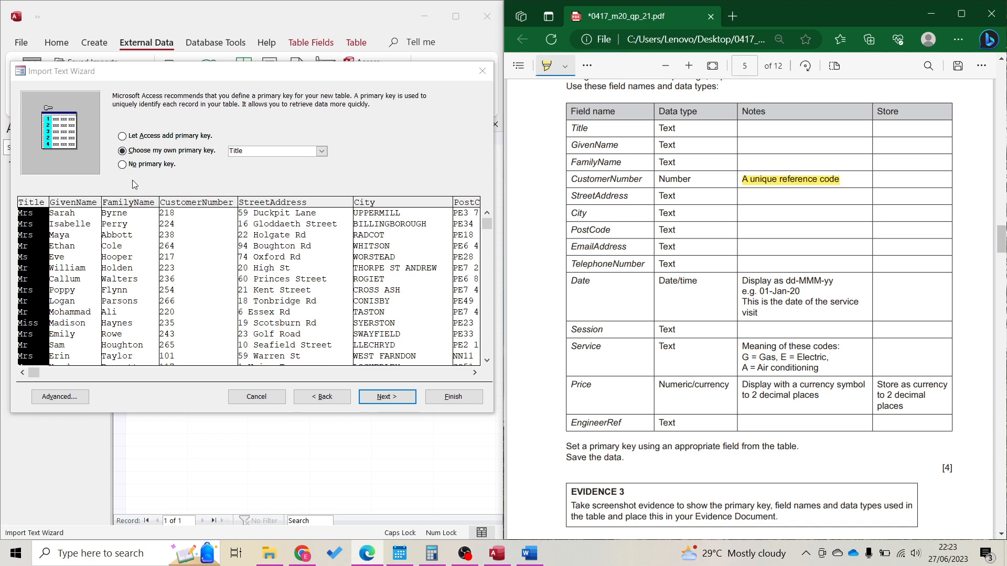
pyautogui.click(178, 256)
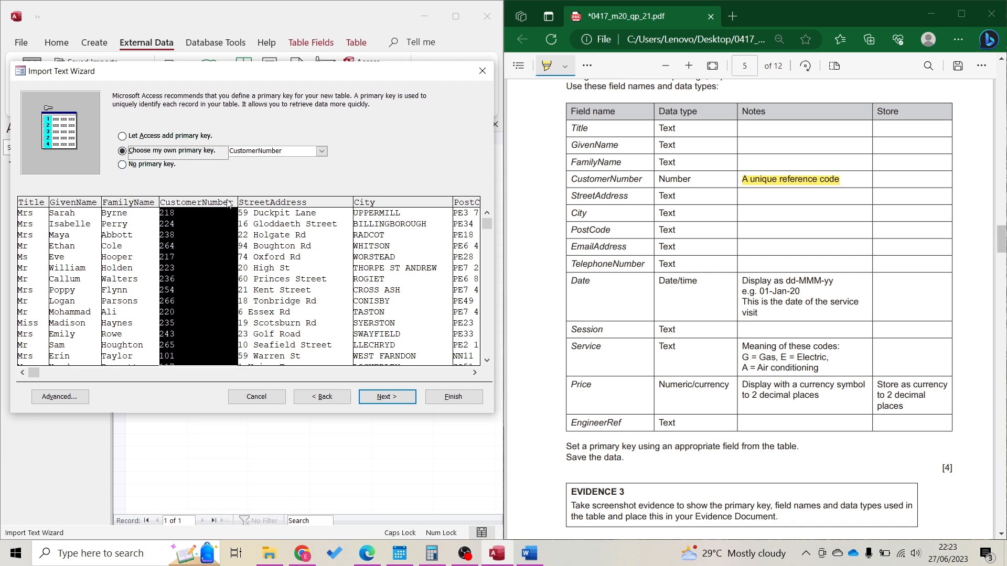
pyautogui.click(386, 397)
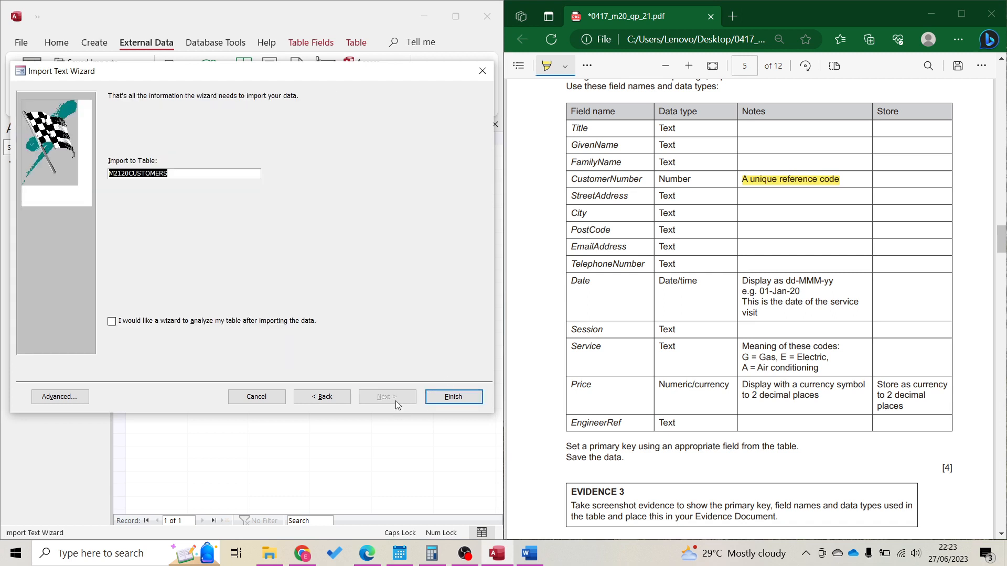
# Finish the import without saving its steps, close Table1 and open M2120CUSTOMERS
pyautogui.click(468, 395)
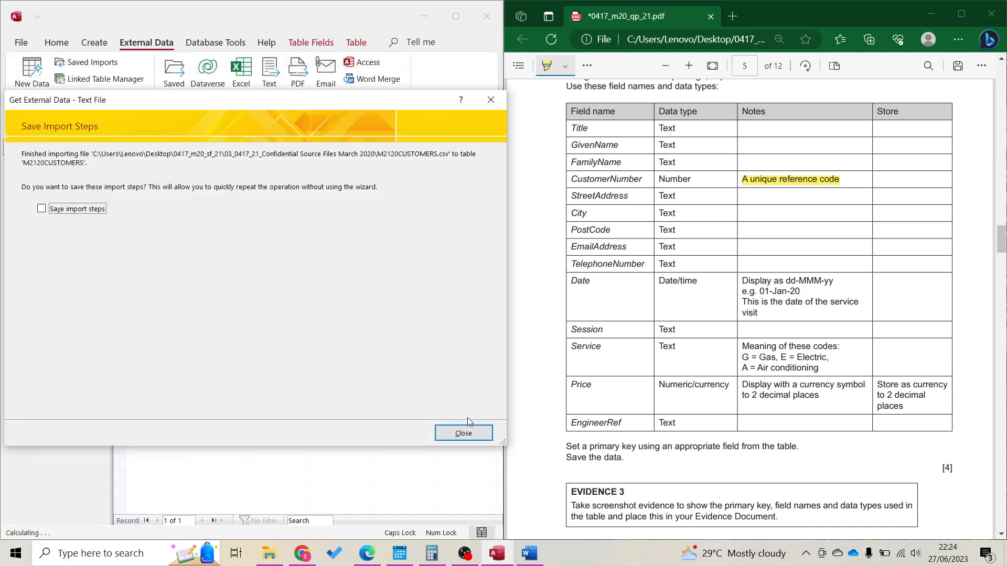
pyautogui.click(469, 431)
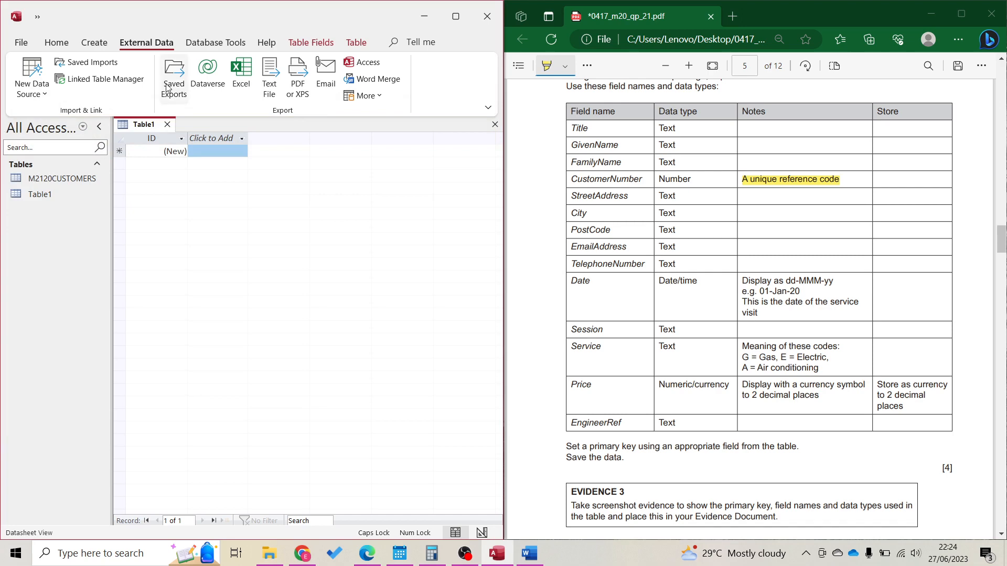
pyautogui.click(168, 124)
pyautogui.doubleClick(75, 177)
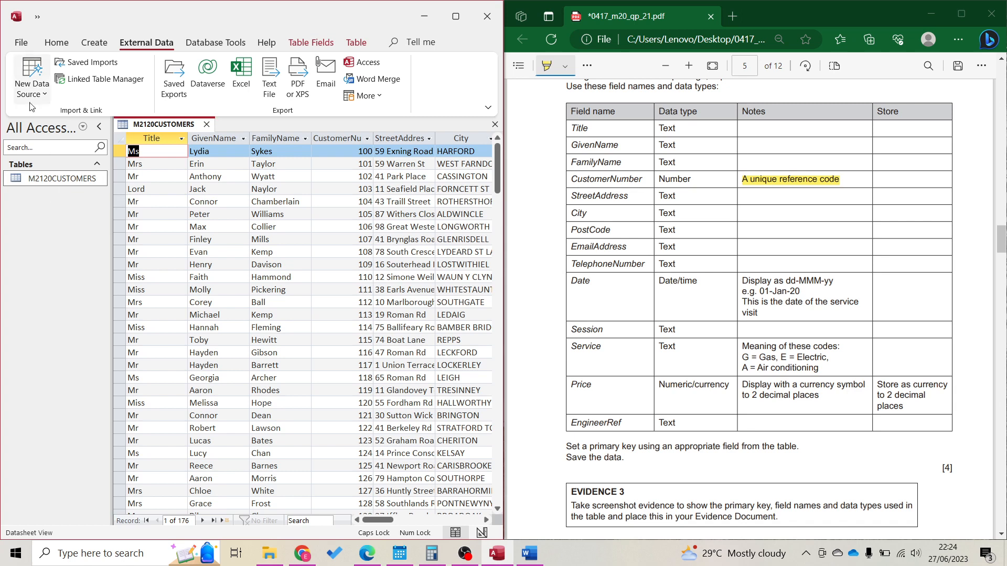
# Switch M2120CUSTOMERS to Design view and highlight 'dd-MMM-yy' in the exam paper
pyautogui.click(55, 42)
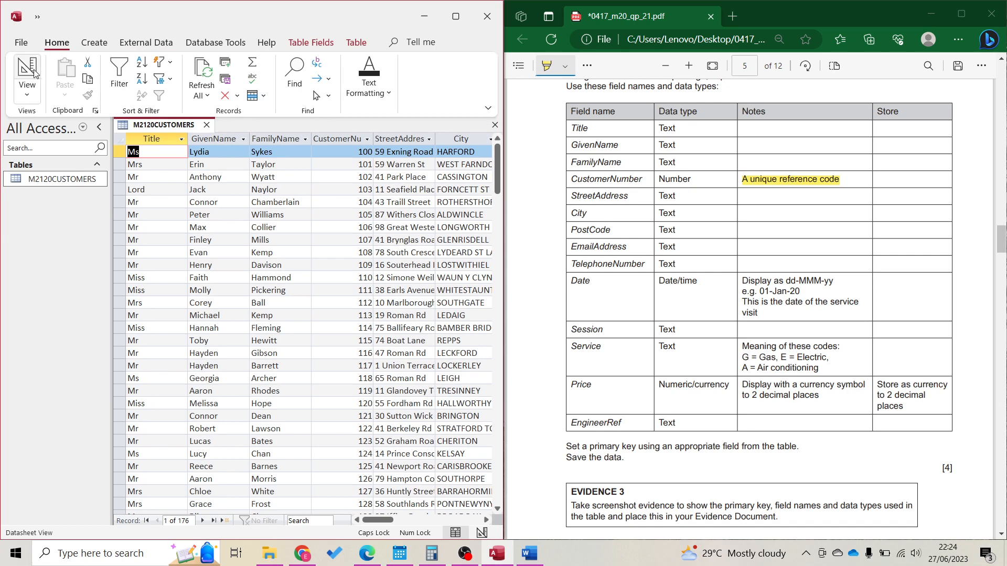
pyautogui.click(30, 72)
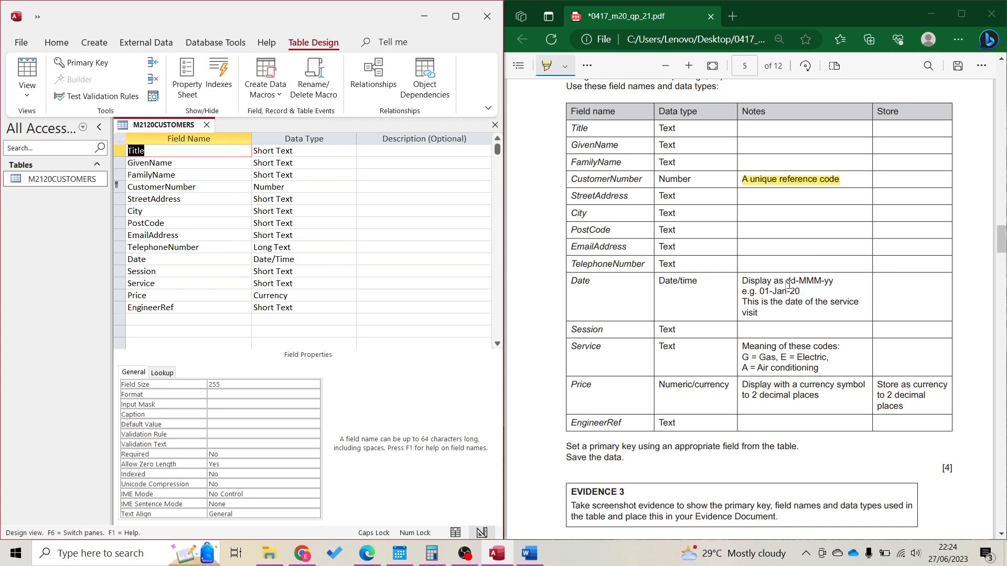
pyautogui.moveTo(787, 283); pyautogui.dragTo(834, 283)
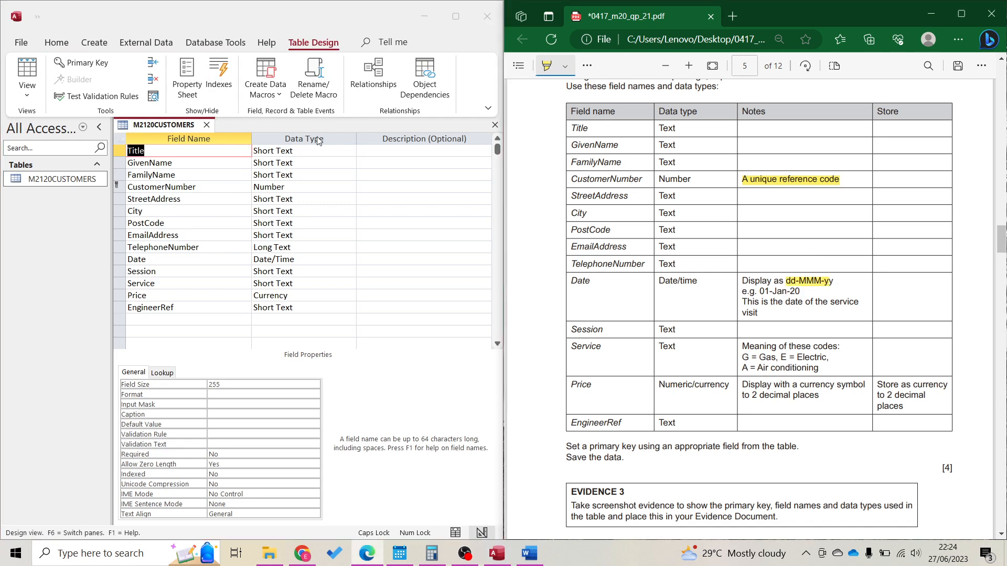
# Enter dd-MMM-yy as the Date field's Format property
pyautogui.click(155, 259)
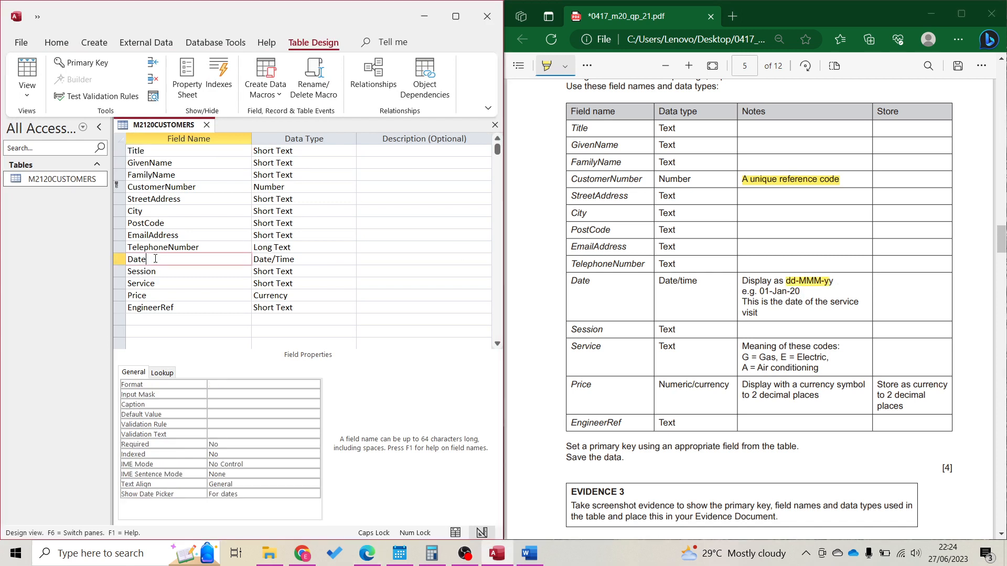
pyautogui.click(221, 386)
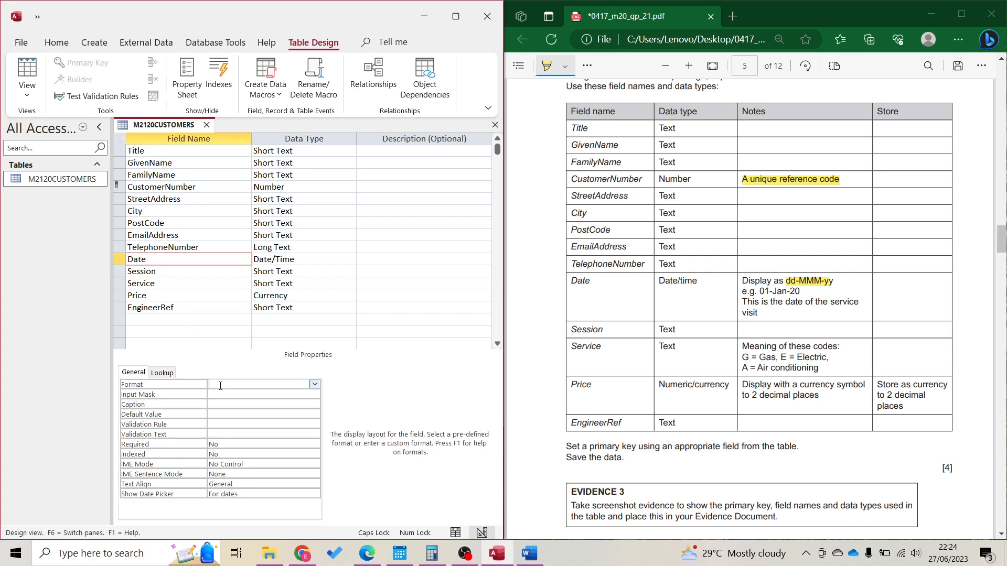
pyautogui.write('DD')
pyautogui.press('BackSpace')
pyautogui.press('BackSpace')
pyautogui.press('capslock')
pyautogui.write('dd-M')
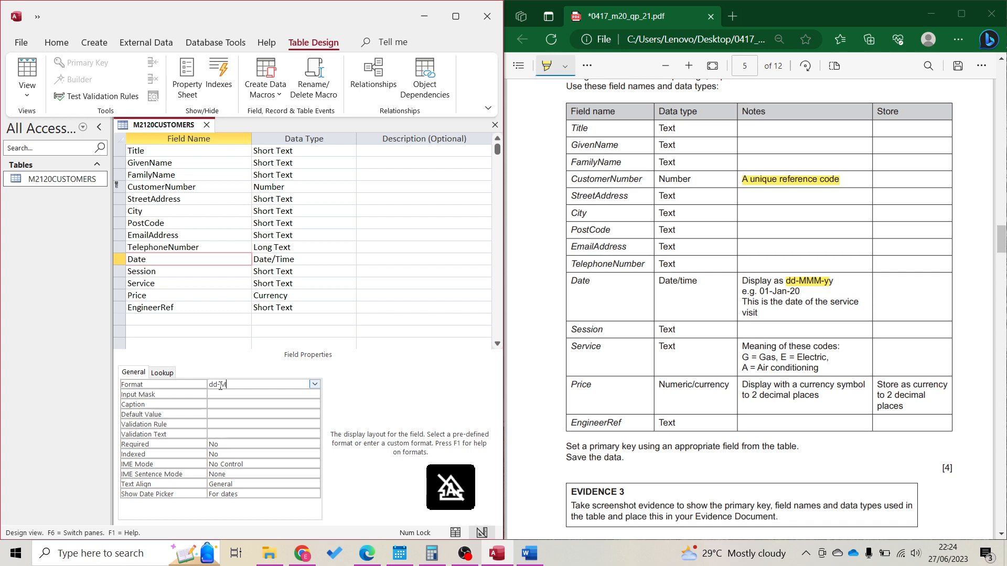
pyautogui.write('MM-yy')
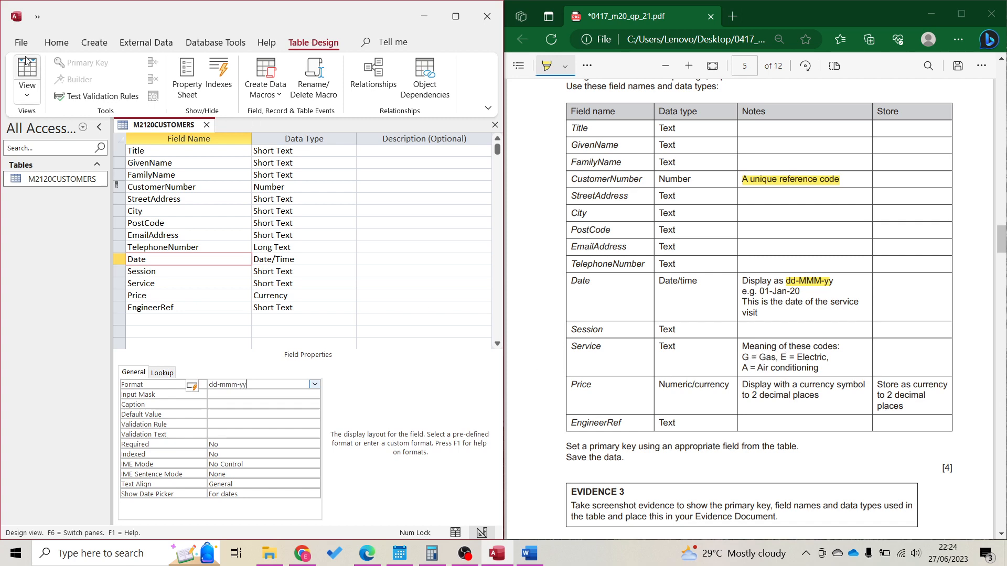
pyautogui.click(27, 73)
pyautogui.click(455, 521)
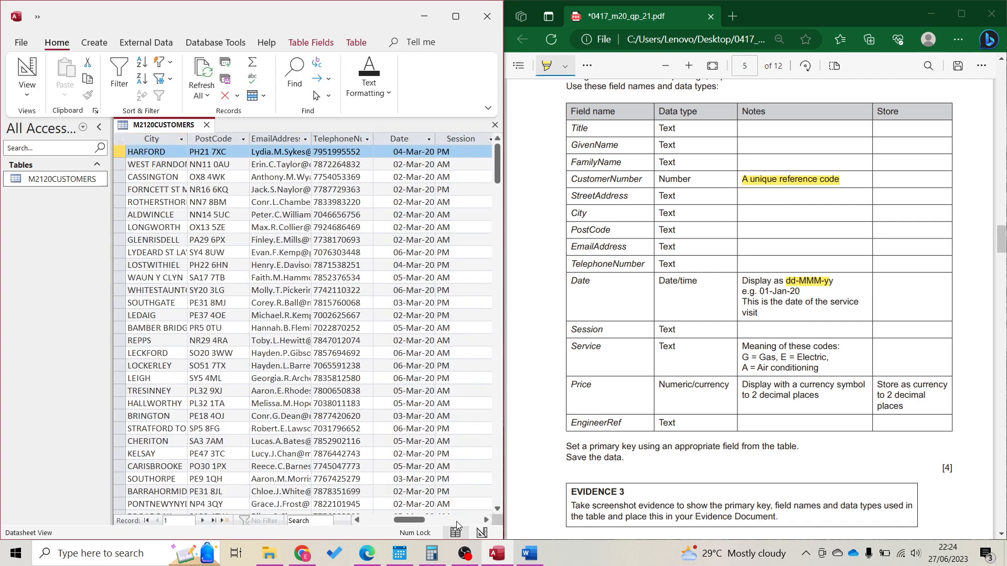
pyautogui.click(457, 521)
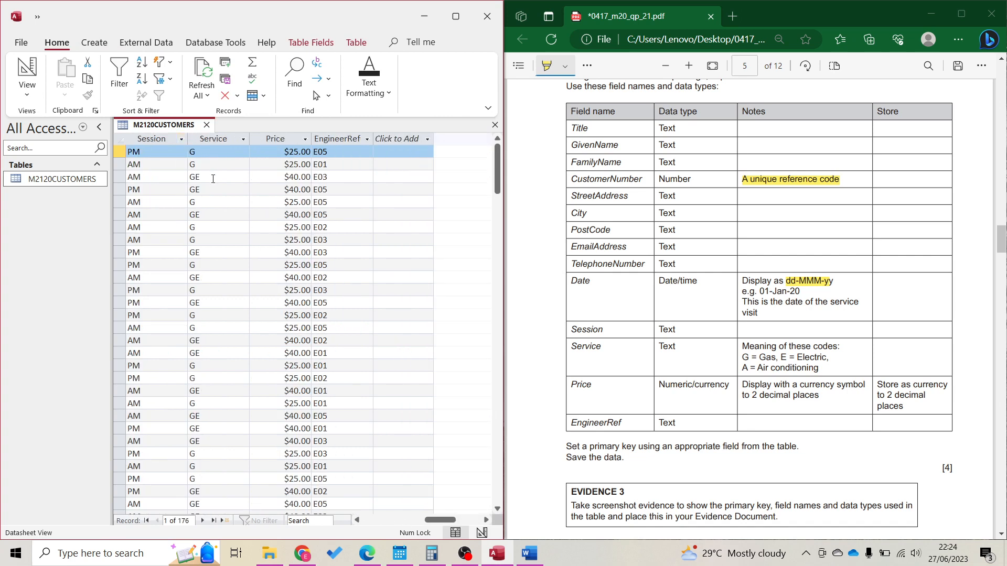
pyautogui.click(241, 140)
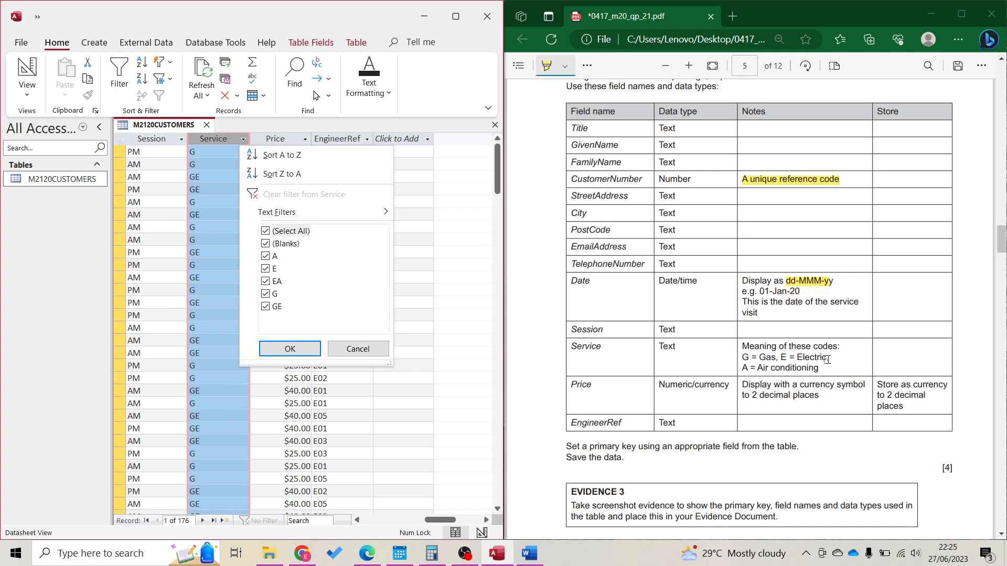
pyautogui.click(307, 350)
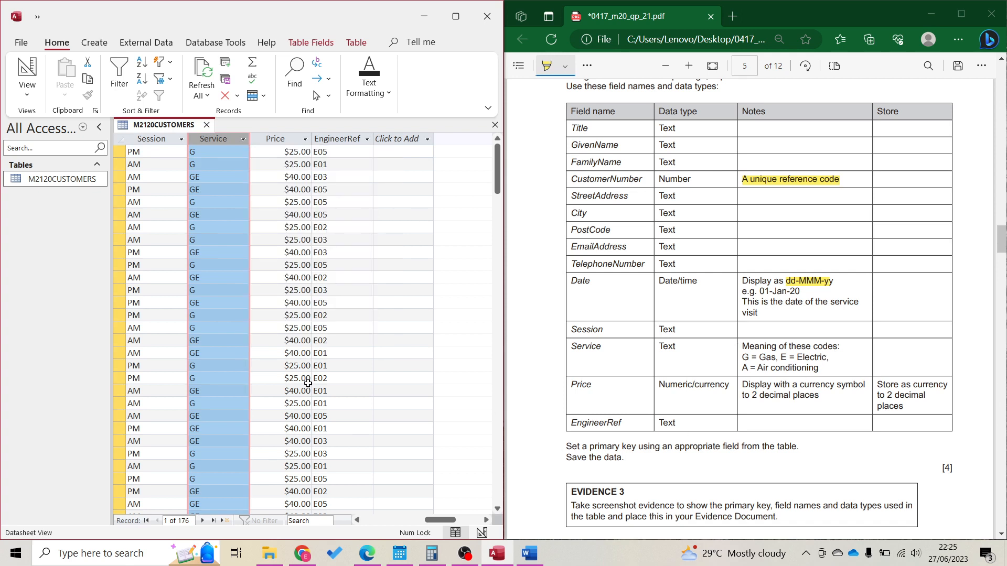
pyautogui.click(28, 71)
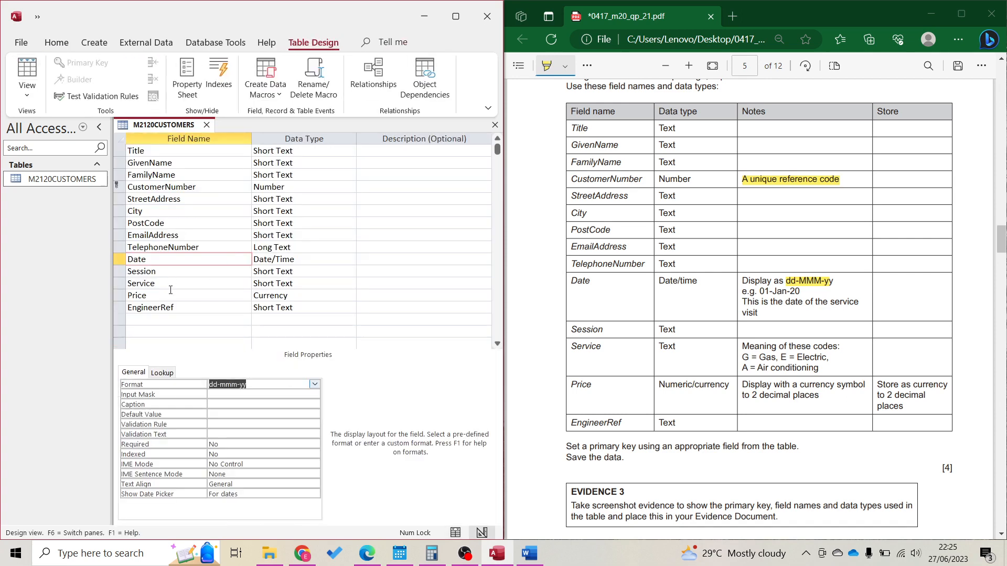
# Format Price as Currency with 2 decimal places, then begin a screen snip
pyautogui.click(171, 295)
pyautogui.click(249, 387)
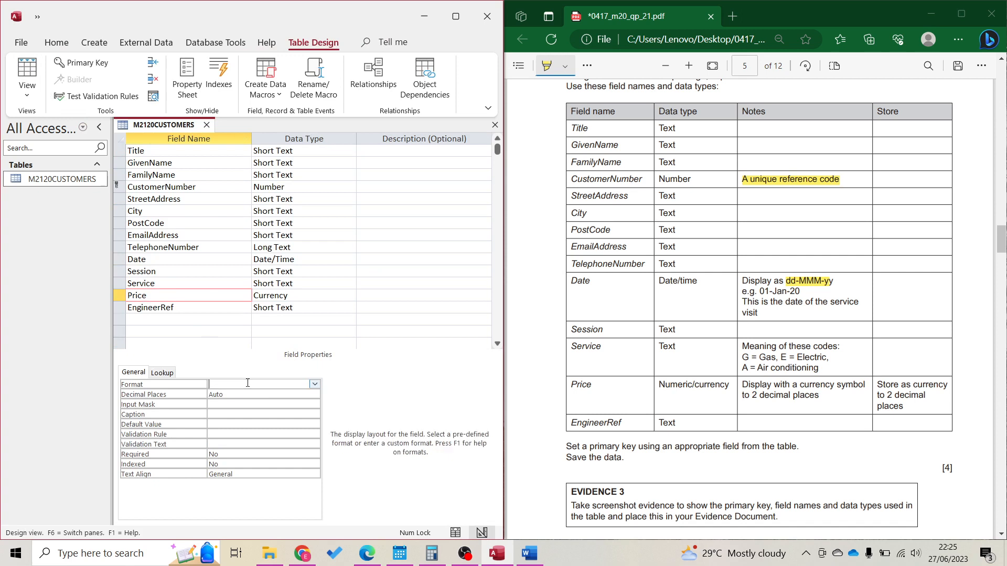
pyautogui.click(315, 385)
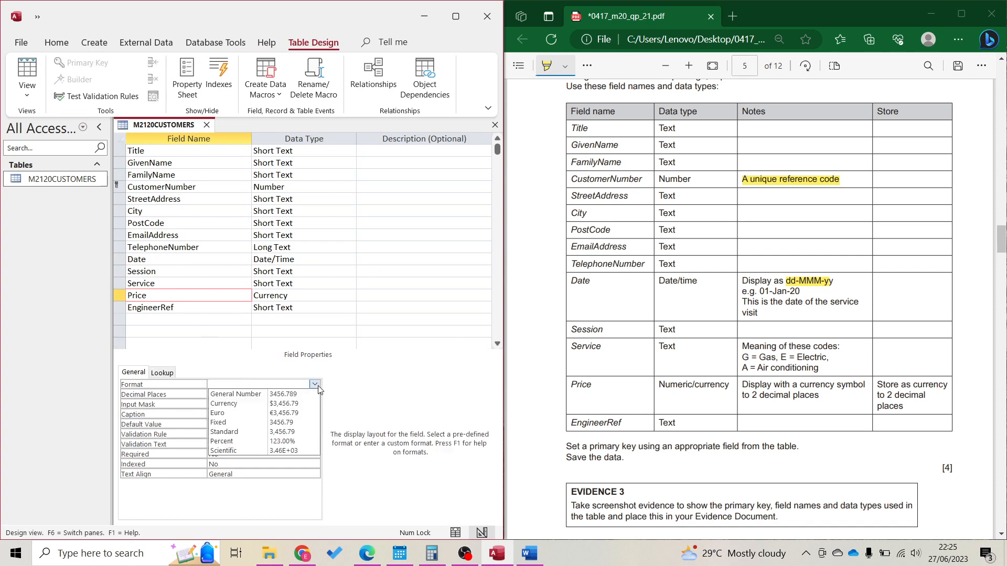
pyautogui.click(267, 403)
pyautogui.click(244, 404)
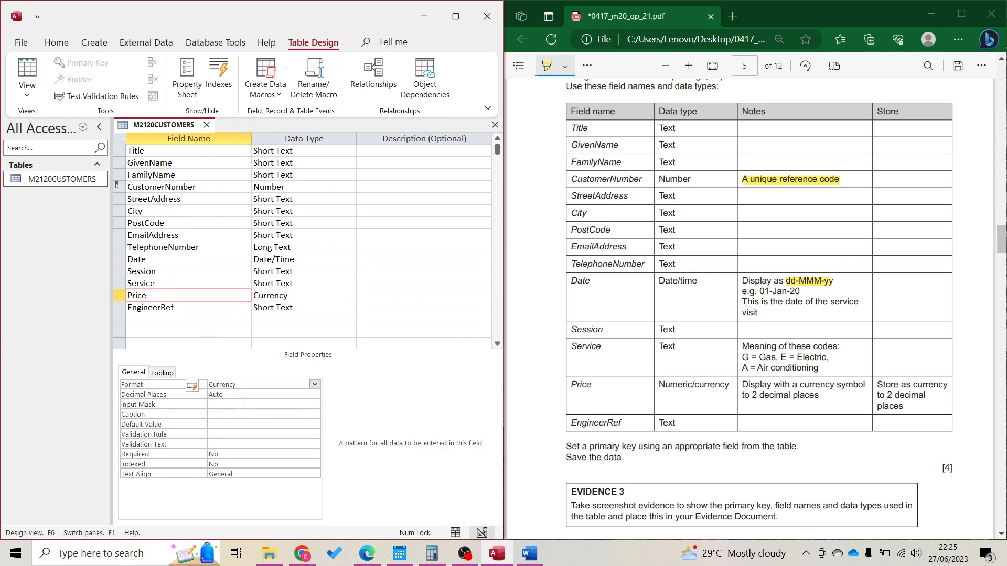
pyautogui.click(205, 396)
pyautogui.write('2')
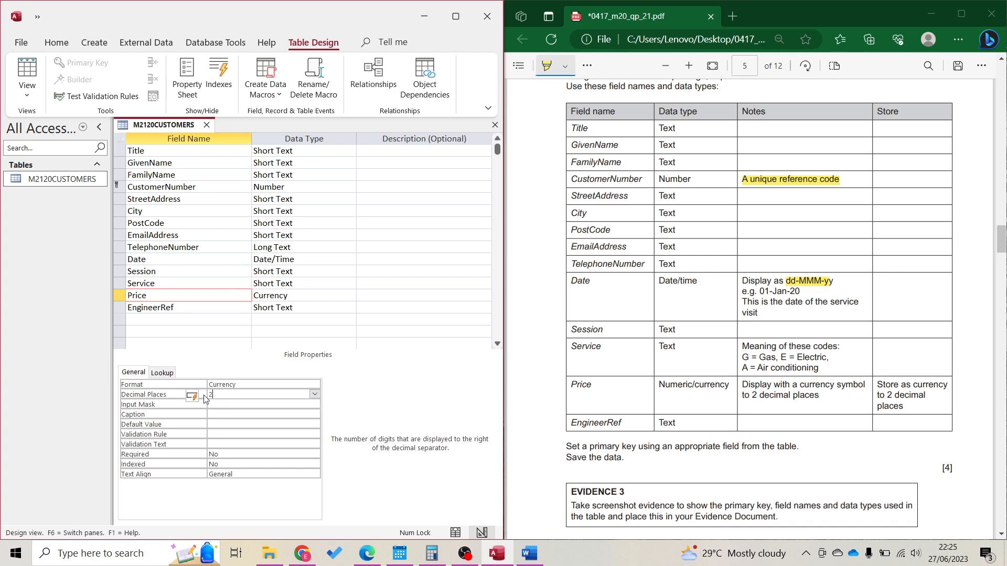
pyautogui.scroll(-2, 734, 442)
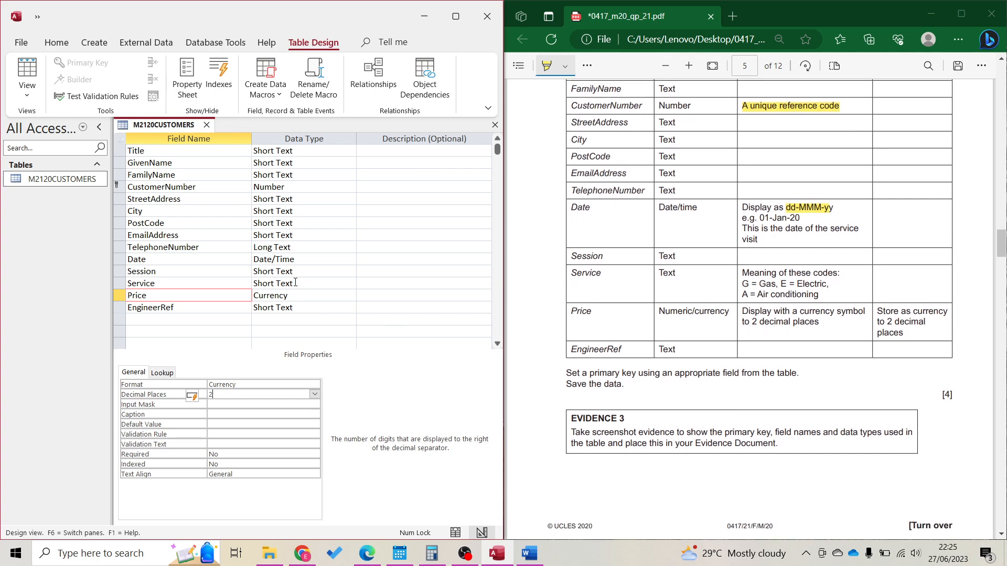
pyautogui.press('super+shift+s')
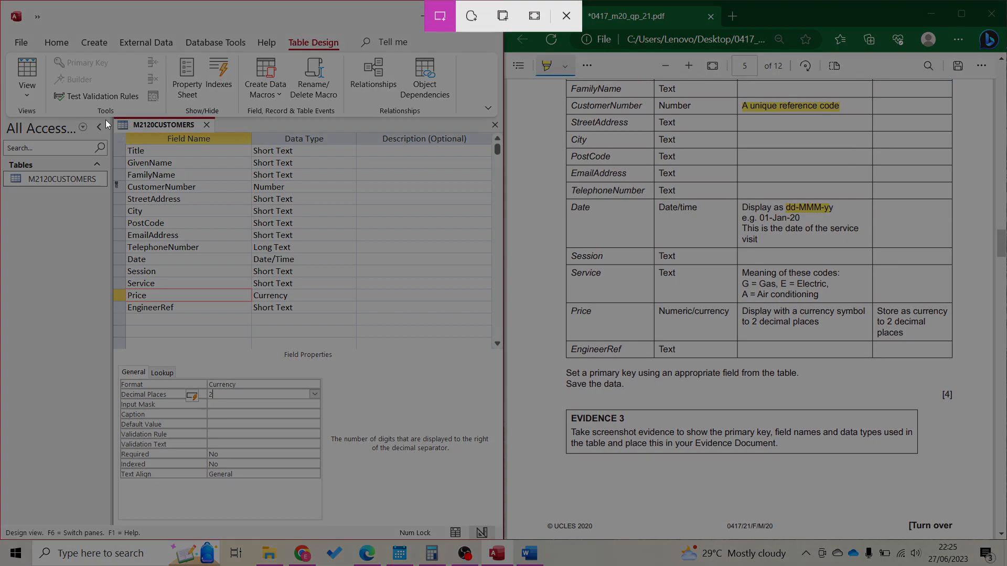
# Capture the field names and data types and paste them under Evidence 3 in Word
pyautogui.moveTo(109, 117); pyautogui.dragTo(348, 322)
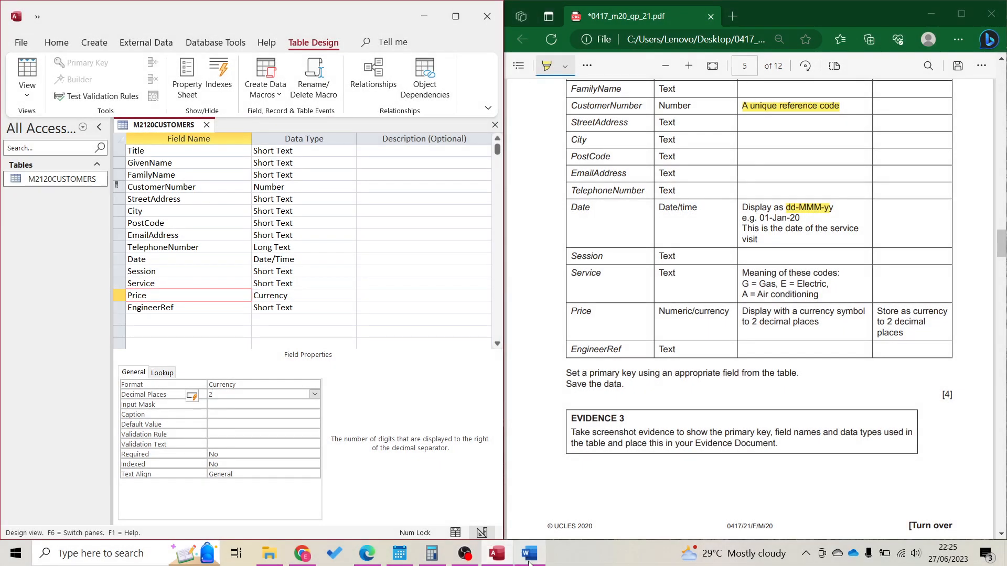
pyautogui.click(529, 553)
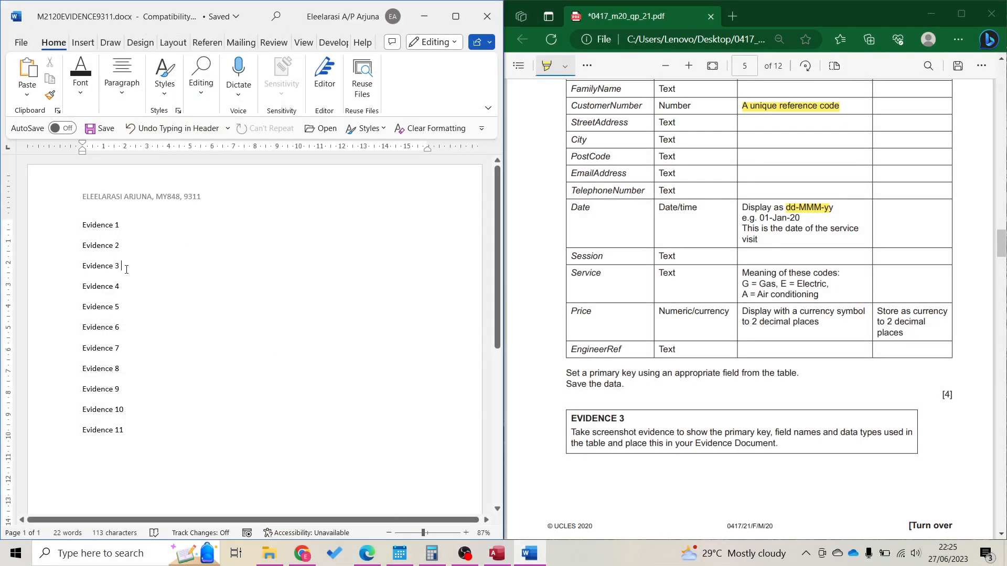
pyautogui.press('Return')
pyautogui.hotkey('ctrl', 'v')
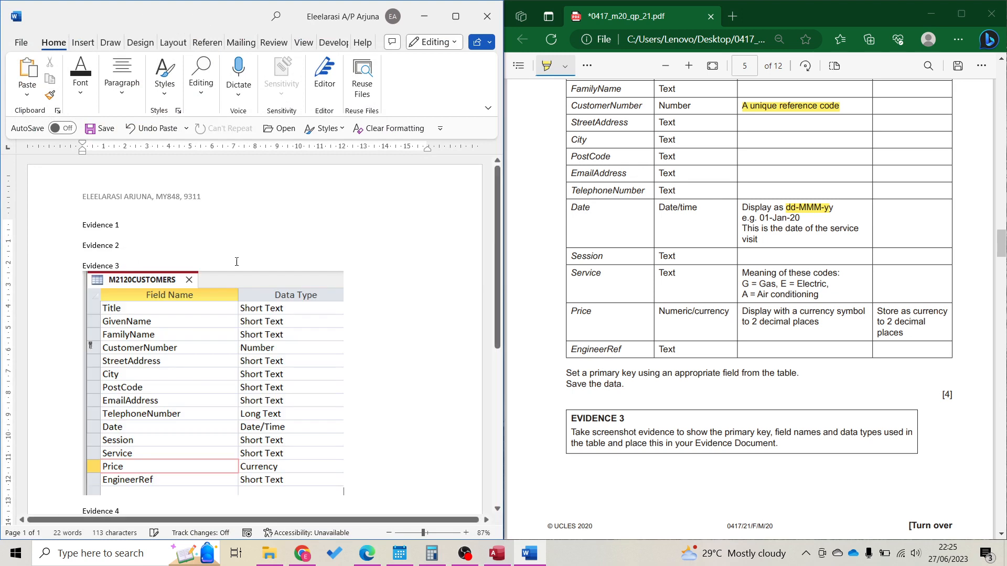
# Shrink the pasted screenshot to about 70% and minimise Word
pyautogui.click(294, 445)
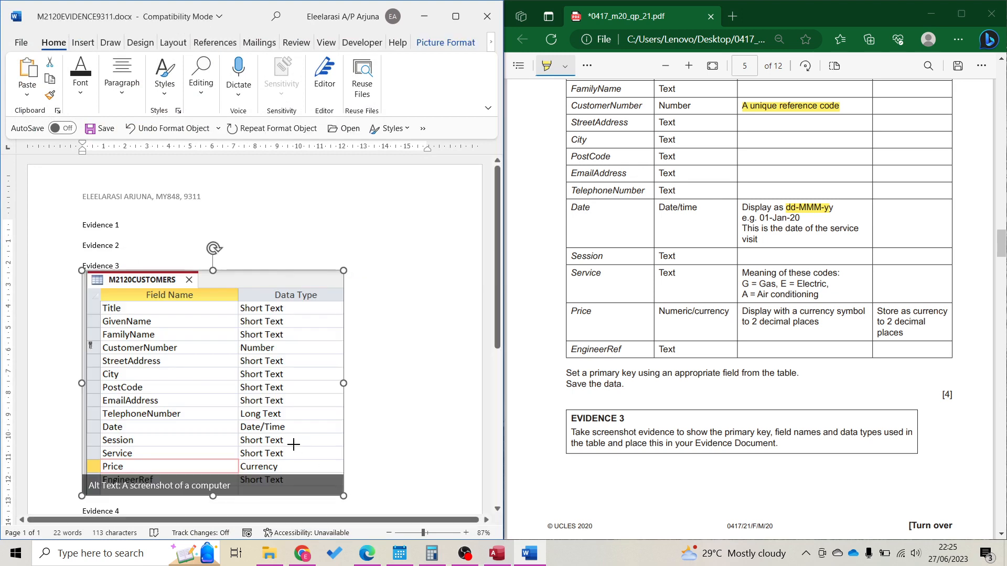
pyautogui.moveTo(344, 496); pyautogui.dragTo(269, 432)
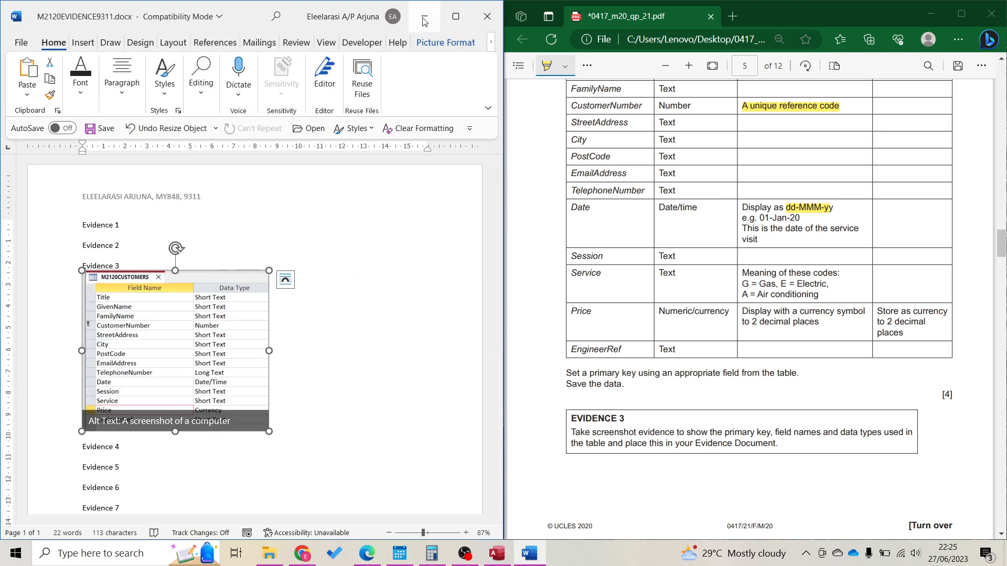
pyautogui.click(424, 21)
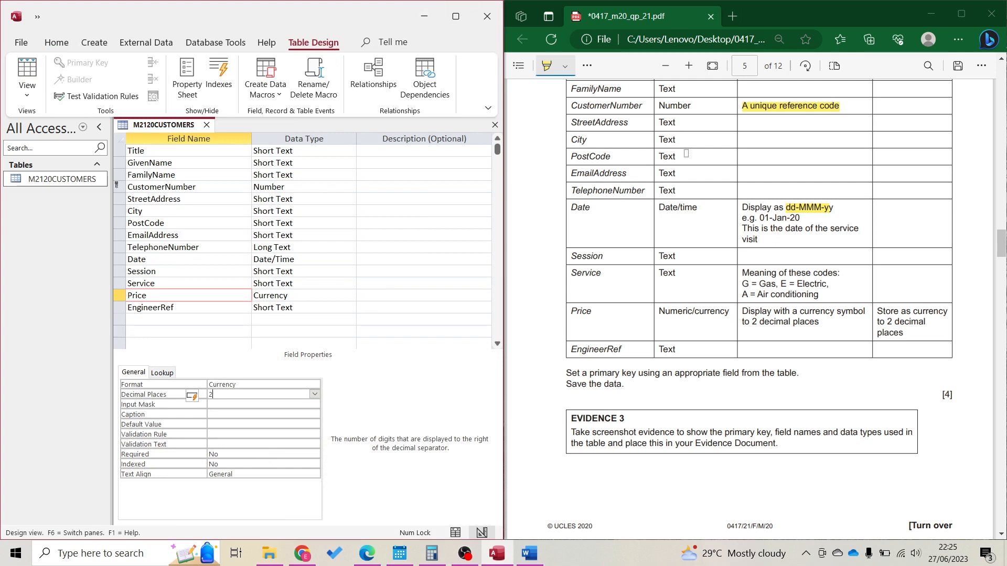
# Start another import from a text file via External Data
pyautogui.scroll(-15, 820, 366)
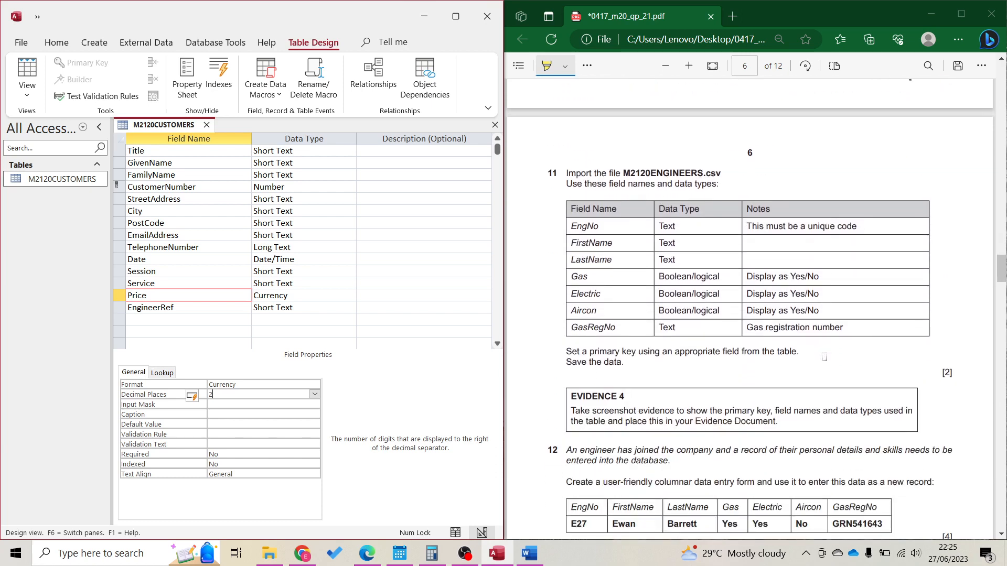
pyautogui.click(159, 53)
pyautogui.click(19, 98)
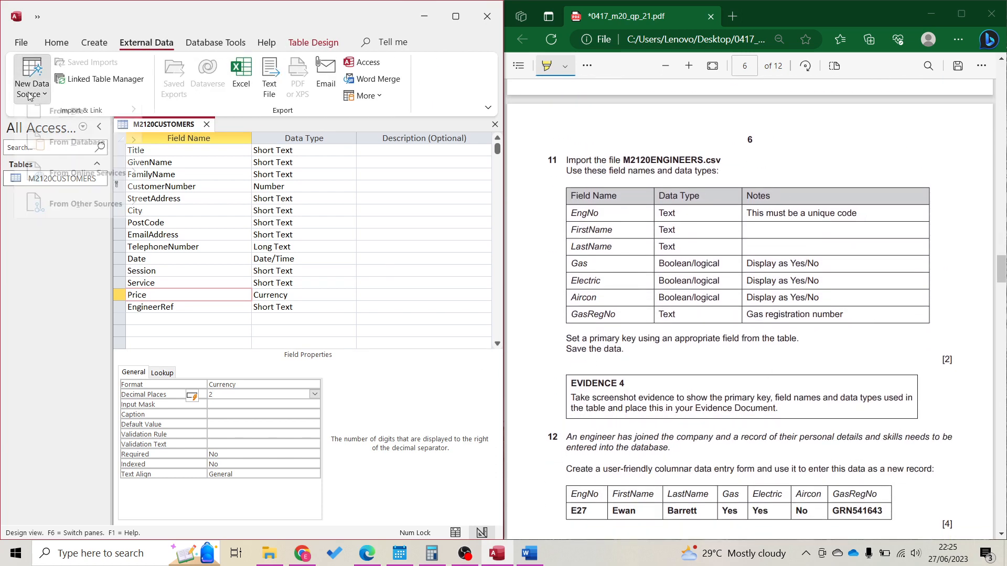
pyautogui.moveTo(122, 137)
pyautogui.click(224, 226)
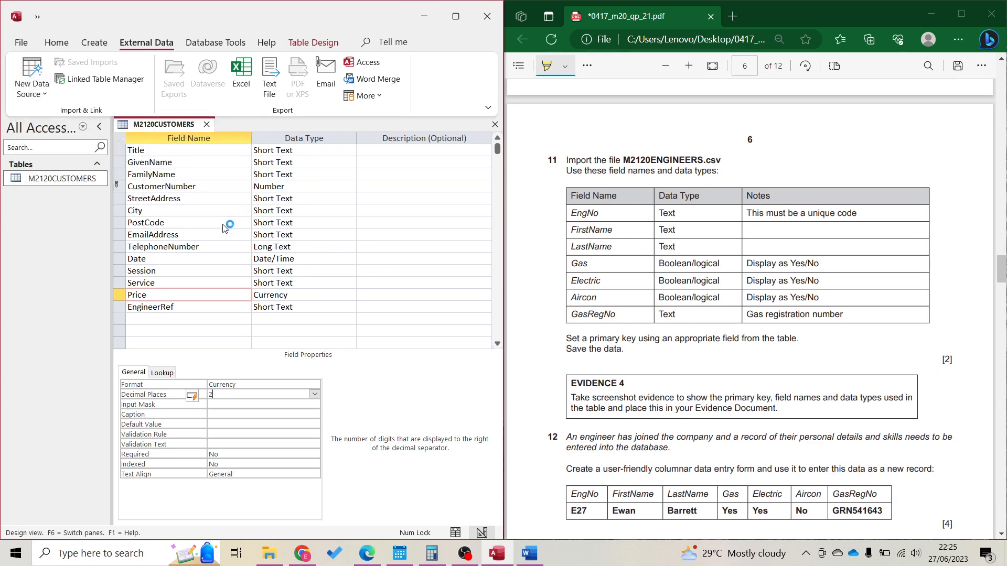
# Choose M2120ENGINEERS.csv as the source and confirm importing into a new table
pyautogui.click(461, 182)
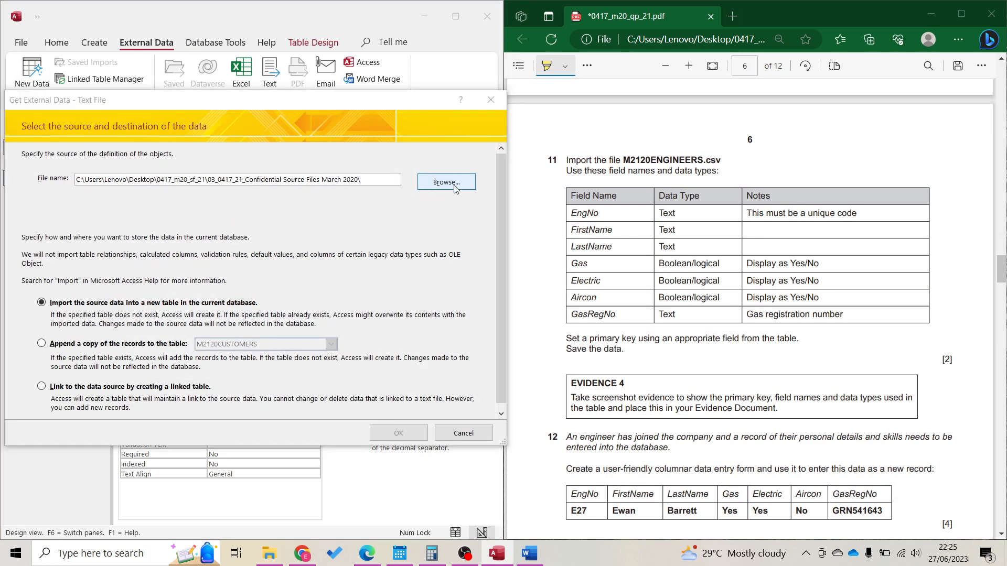
pyautogui.doubleClick(177, 233)
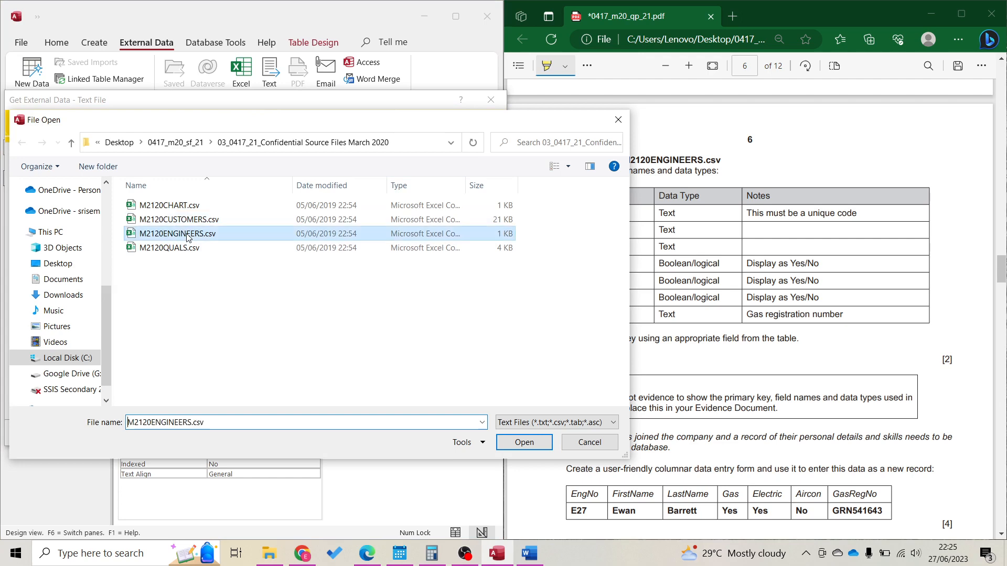
pyautogui.click(400, 434)
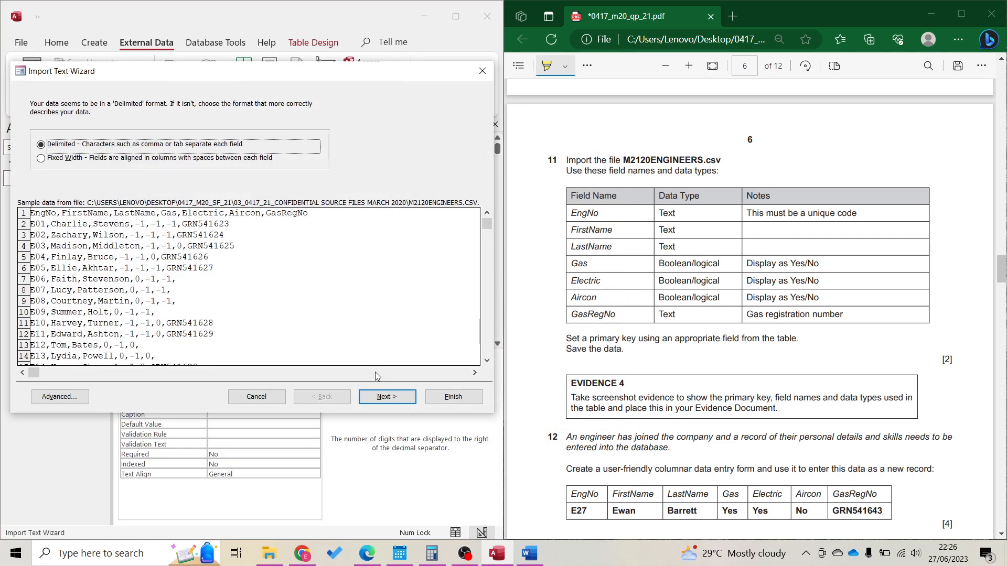
# Import the engineers file as delimited text, using the first row as field names
pyautogui.click(386, 396)
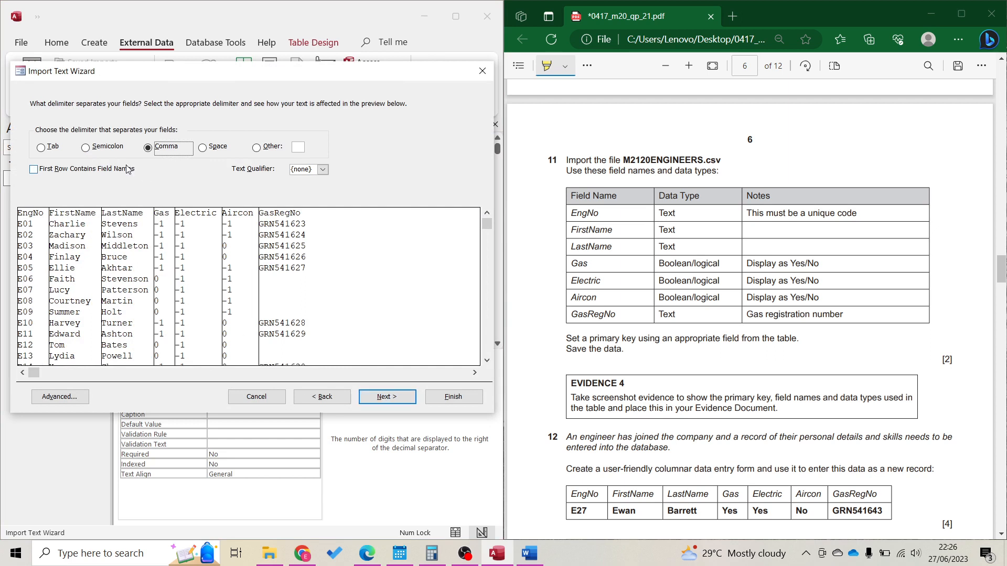
pyautogui.click(130, 169)
pyautogui.click(387, 397)
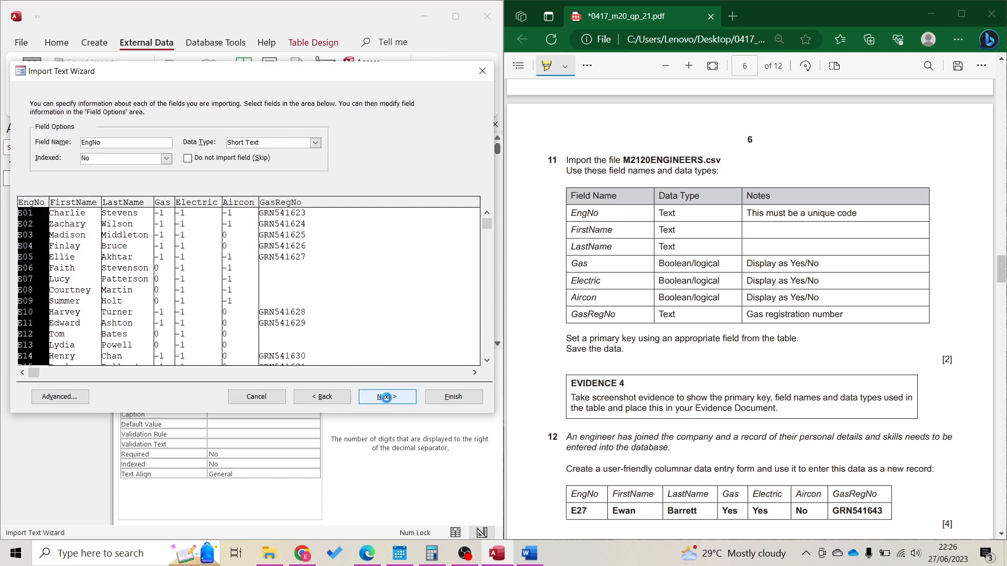
# In the import specification, set the Gas, Electric and Aircon fields to Yes/No
pyautogui.click(74, 395)
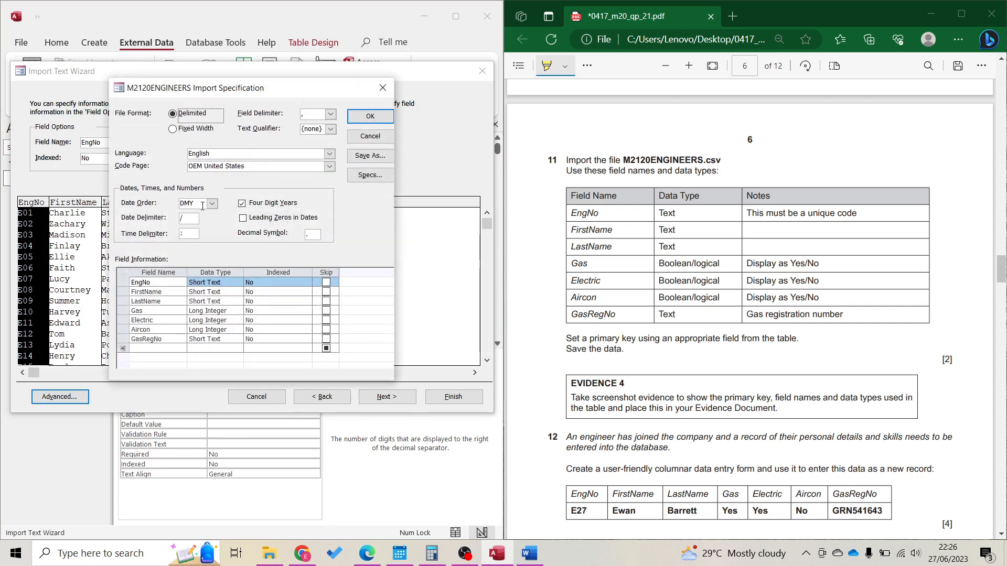
pyautogui.click(232, 310)
pyautogui.click(238, 311)
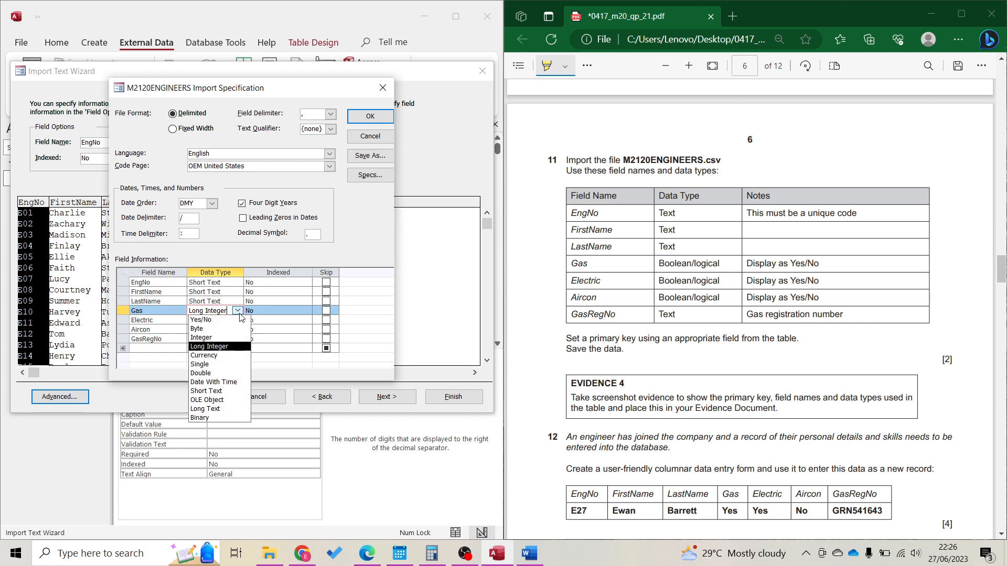
pyautogui.click(237, 320)
pyautogui.click(237, 320)
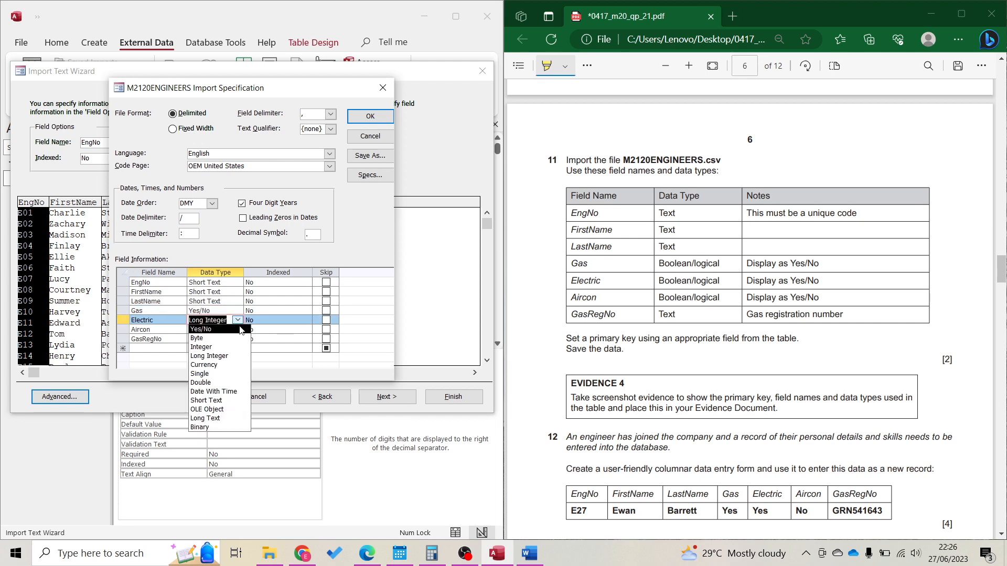
pyautogui.click(239, 329)
pyautogui.click(242, 329)
pyautogui.click(239, 329)
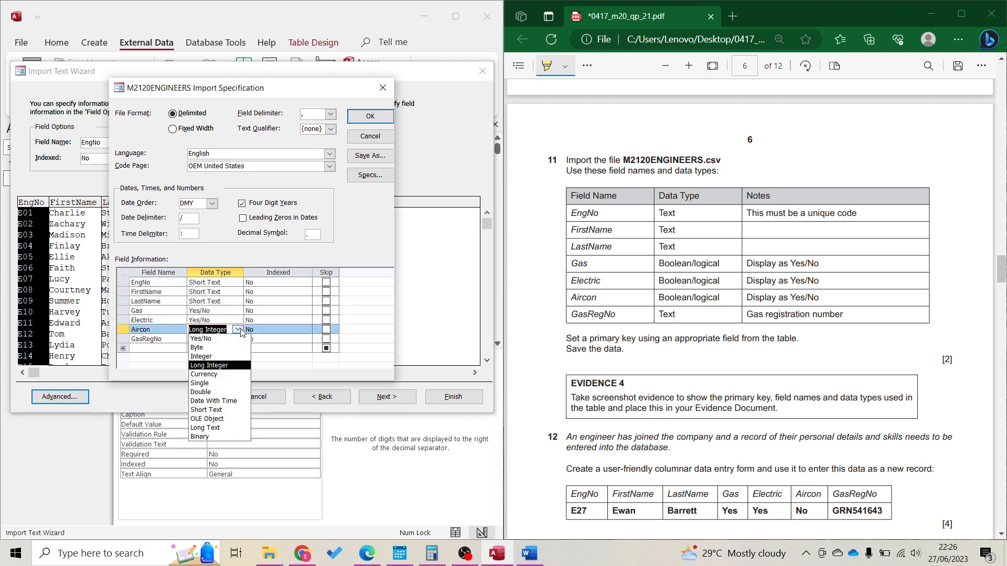
pyautogui.click(242, 338)
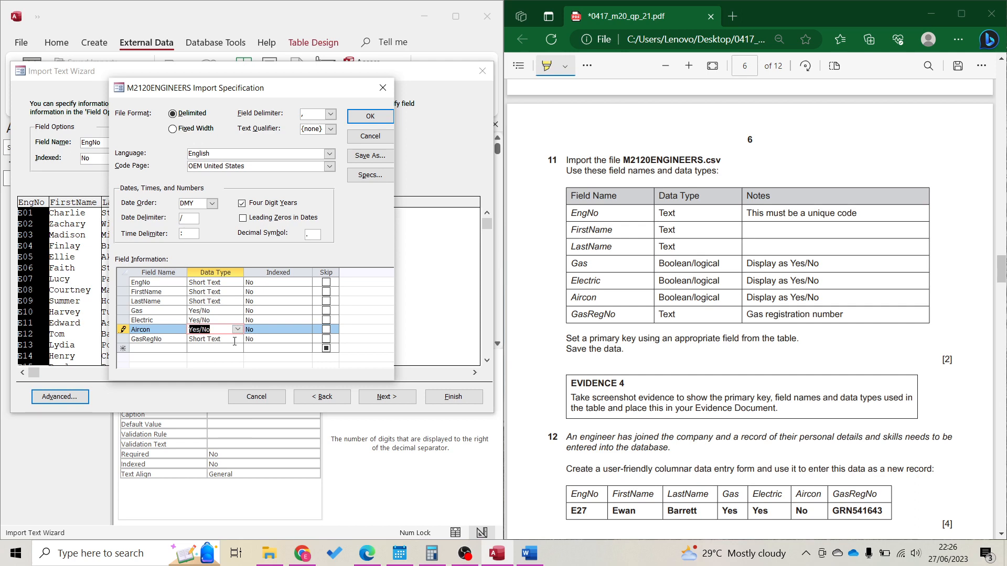
pyautogui.click(367, 116)
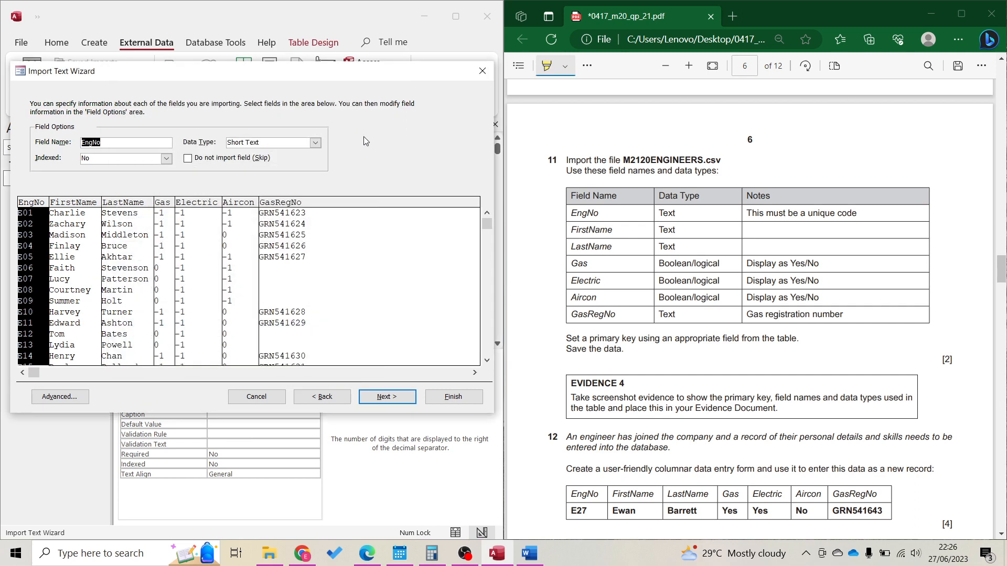
# Make EngNo the primary key and finish importing into table M2120ENGINEERS without saving steps
pyautogui.click(404, 400)
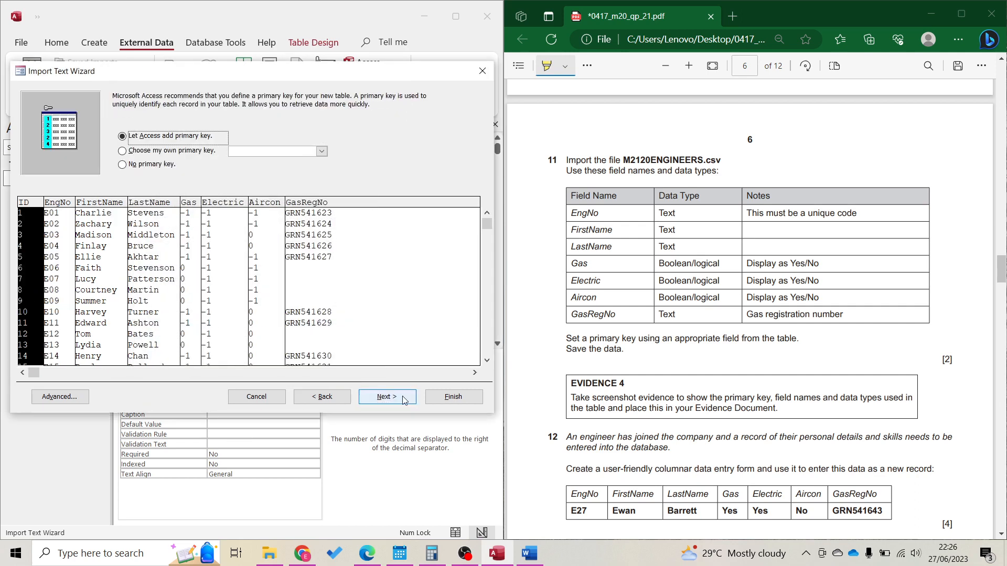
pyautogui.click(213, 152)
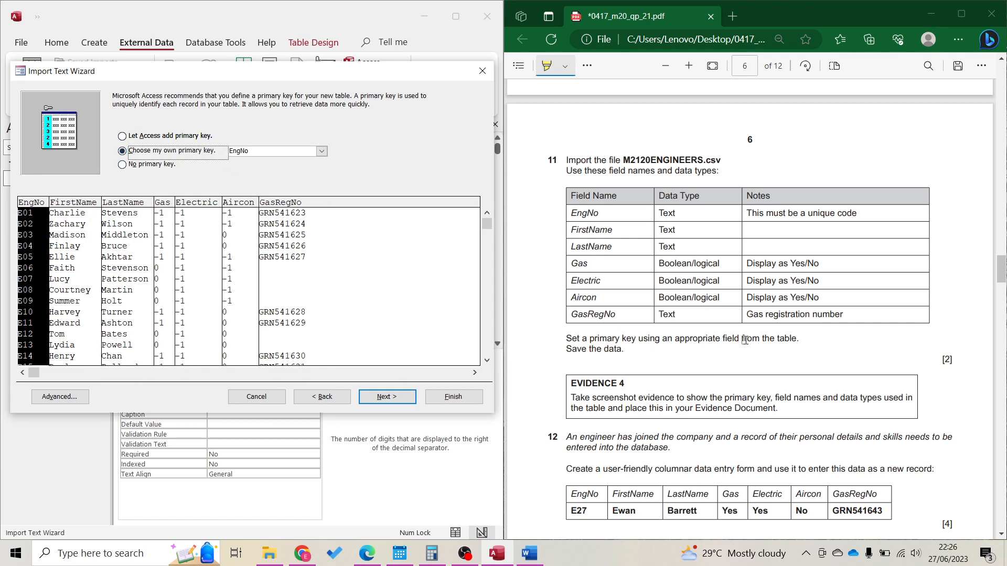
pyautogui.doubleClick(821, 213)
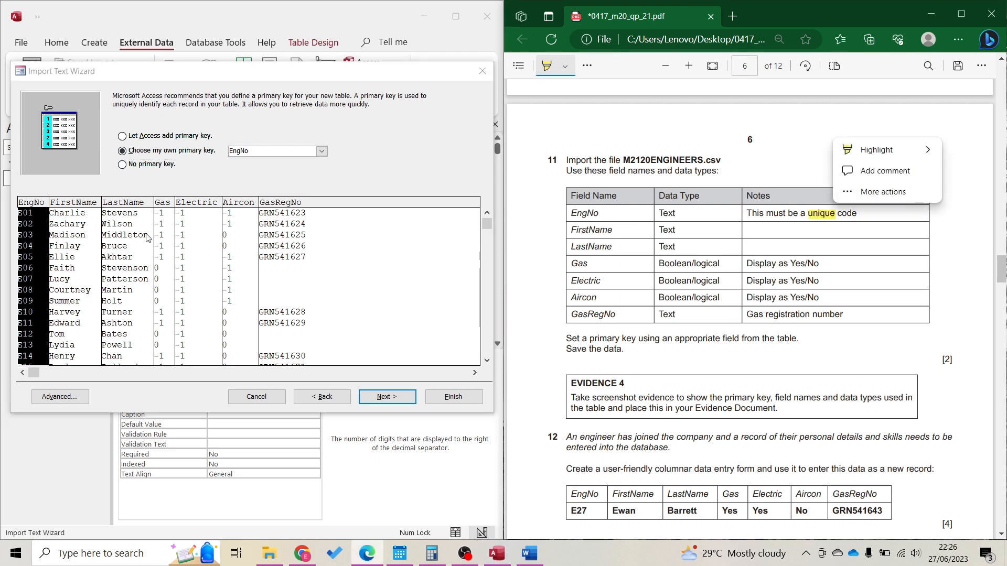
pyautogui.click(33, 270)
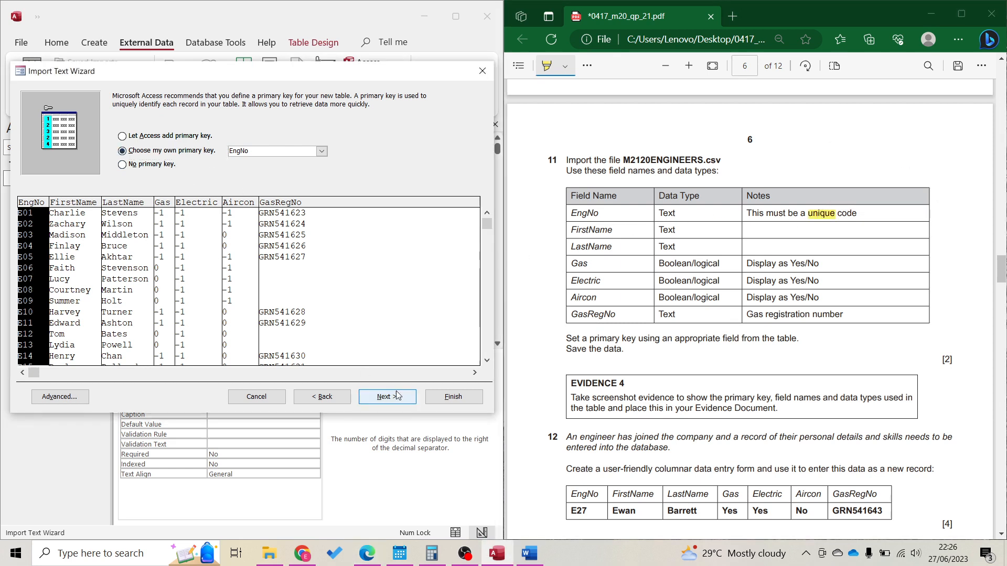
pyautogui.click(404, 407)
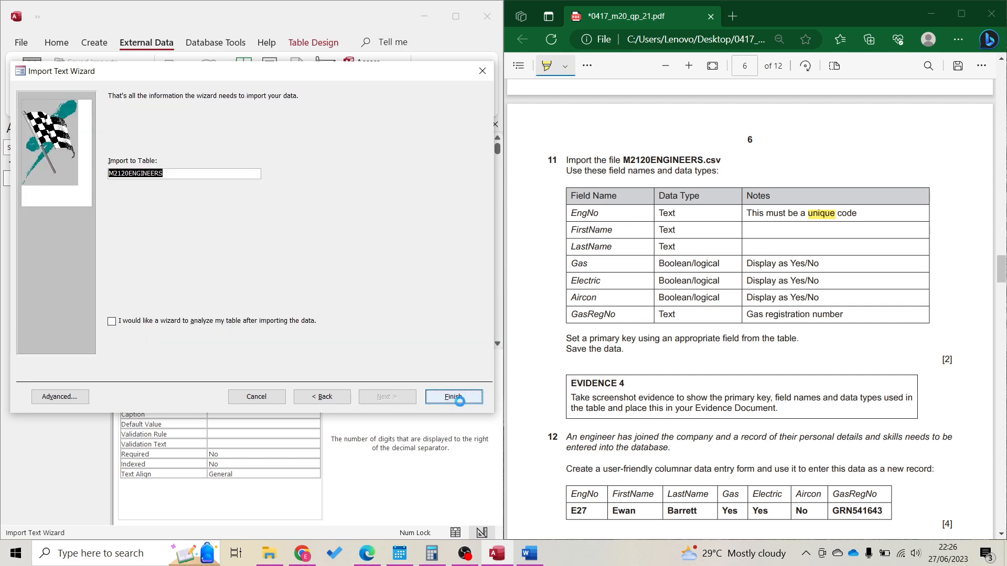
pyautogui.click(460, 401)
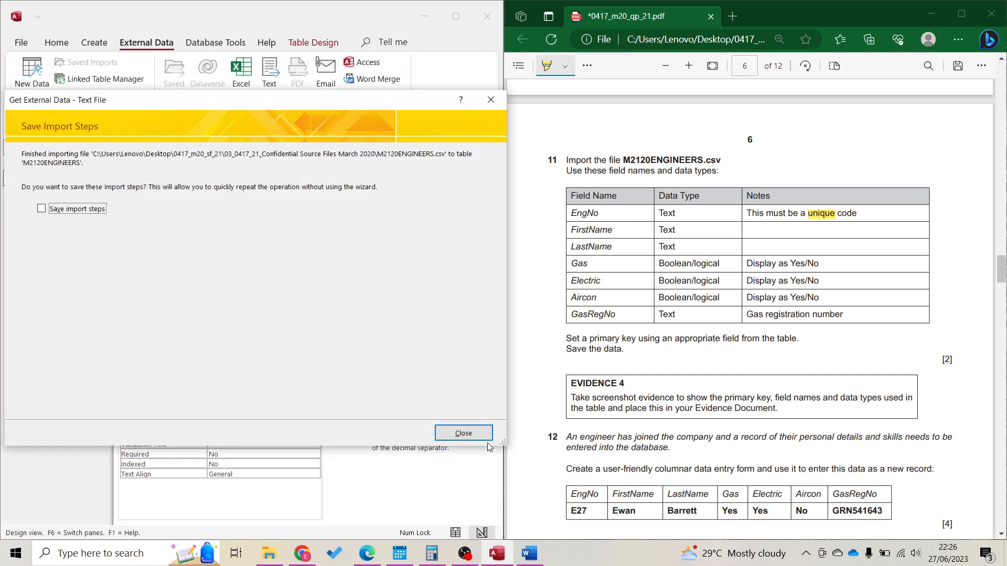
pyautogui.click(476, 437)
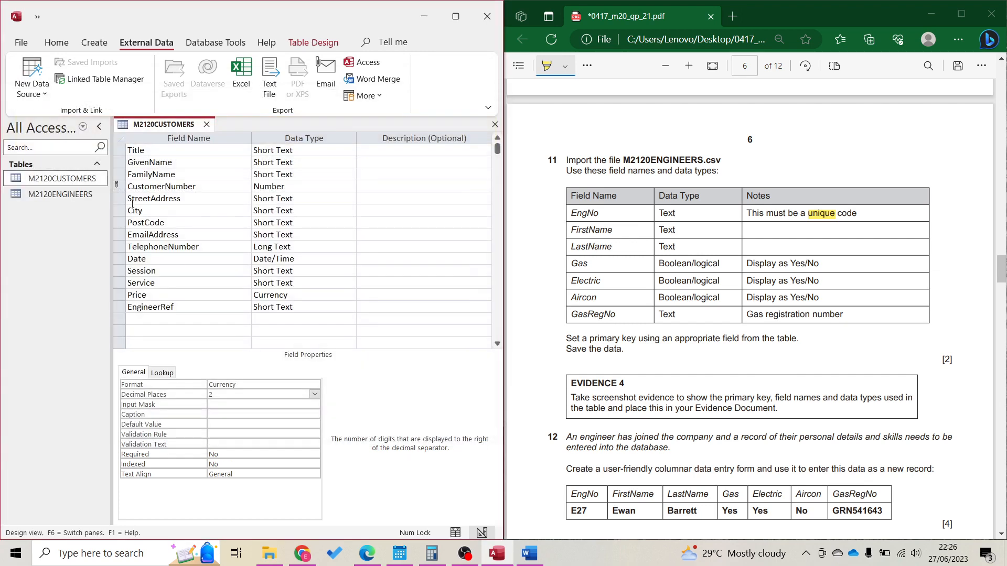
# Open M2120ENGINEERS in Design view and set the Gas field's Display Control to Text Box
pyautogui.doubleClick(92, 194)
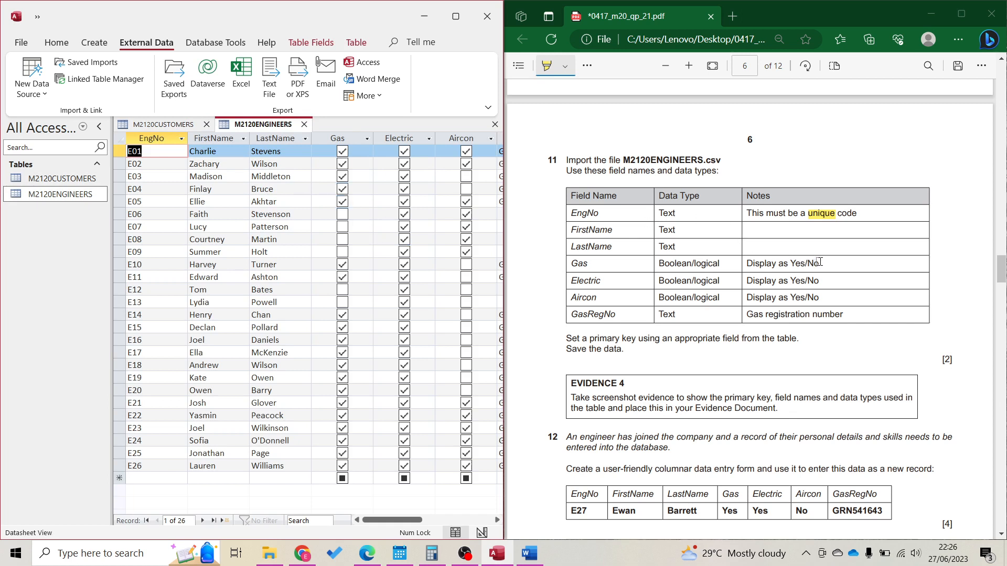
pyautogui.click(56, 42)
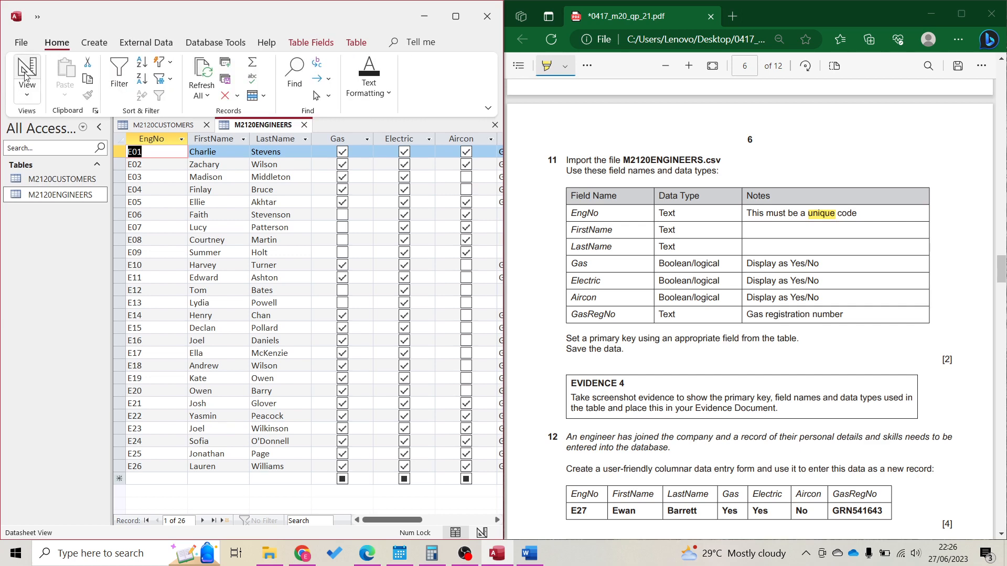
pyautogui.click(27, 73)
pyautogui.click(300, 186)
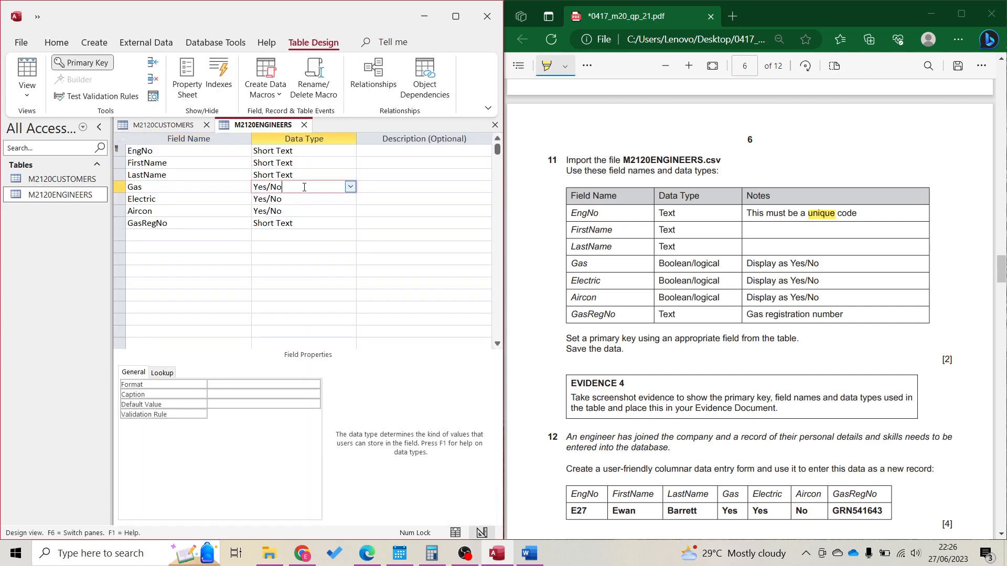
pyautogui.click(169, 382)
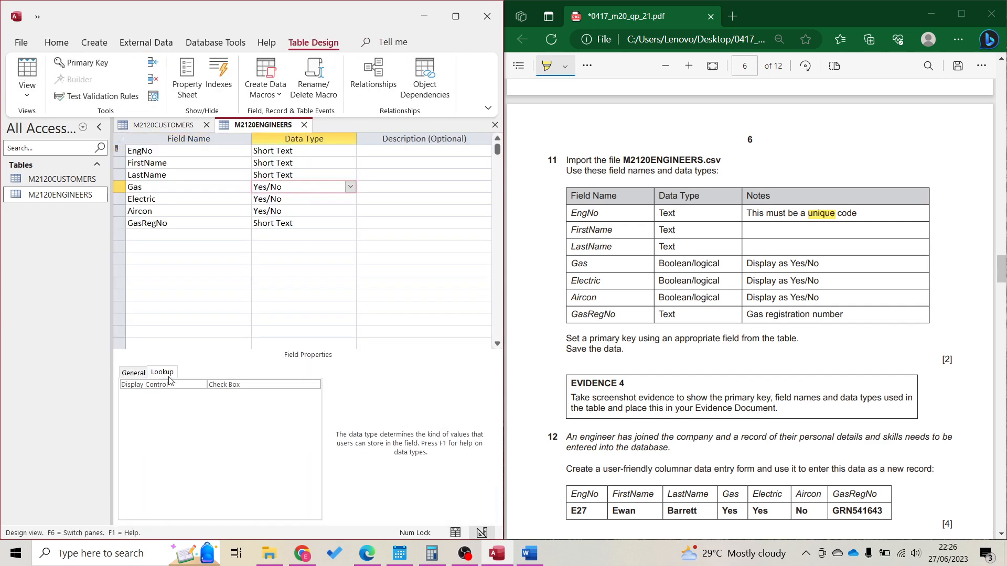
pyautogui.click(289, 386)
pyautogui.click(315, 385)
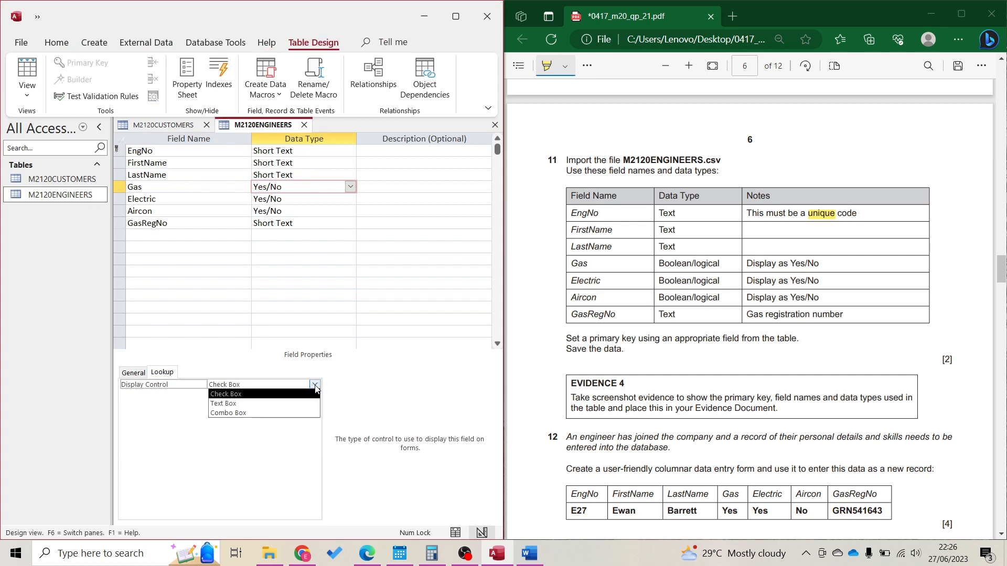
pyautogui.click(304, 400)
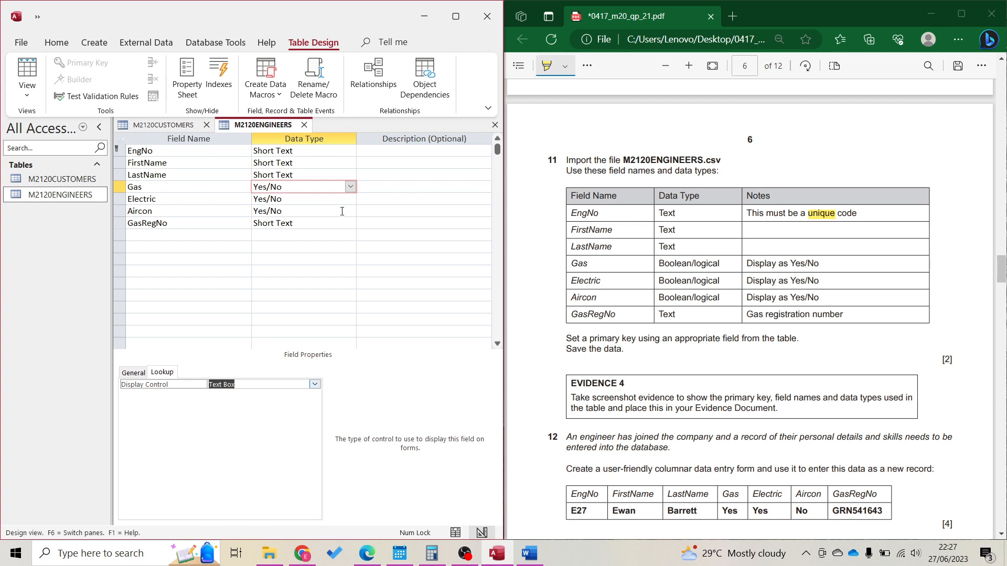
# Set Electric and Aircon Display Control to Text Box, then snip the design grid
pyautogui.click(342, 200)
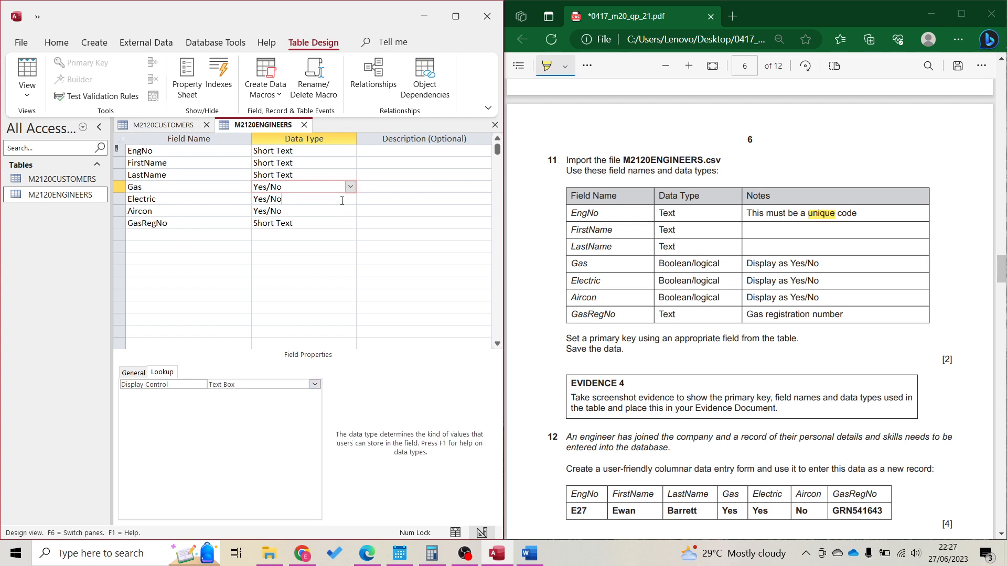
pyautogui.click(269, 384)
pyautogui.click(315, 384)
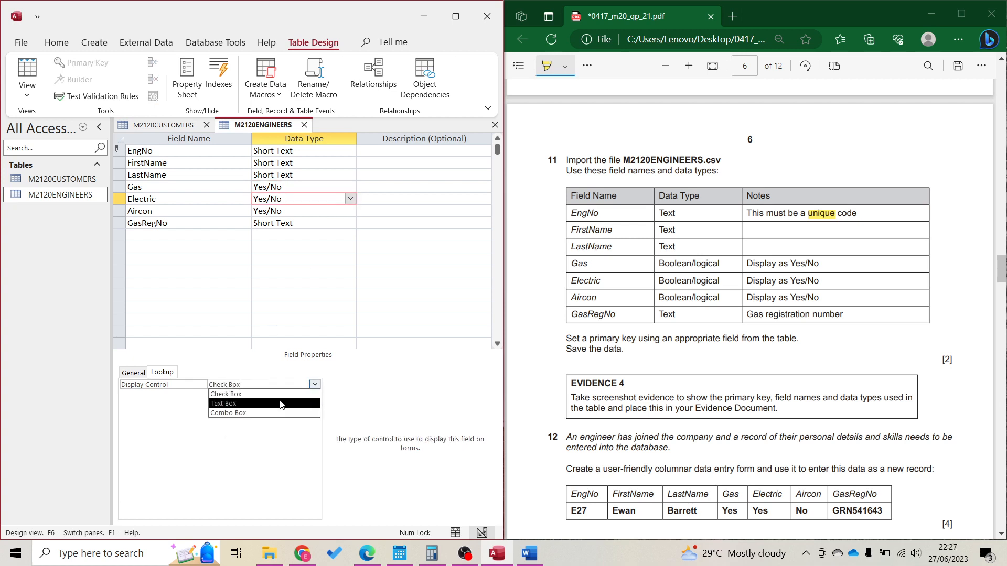
pyautogui.click(280, 401)
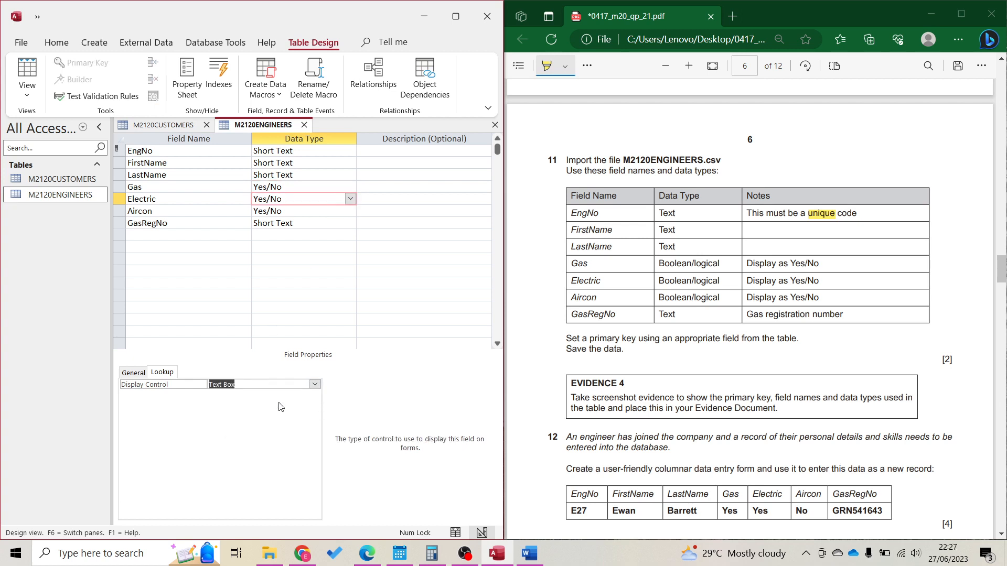
pyautogui.click(349, 211)
pyautogui.click(350, 210)
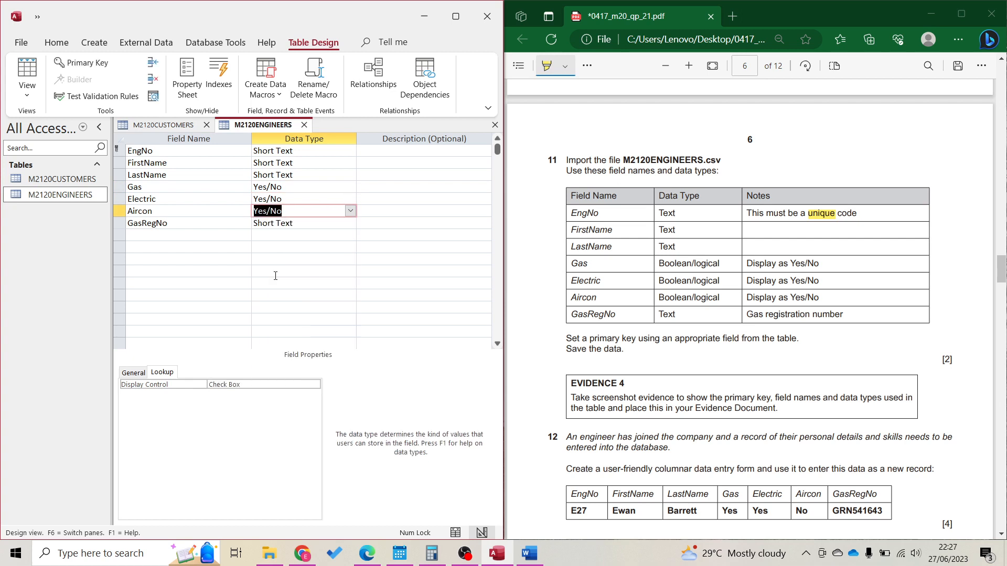
pyautogui.click(315, 385)
pyautogui.click(317, 387)
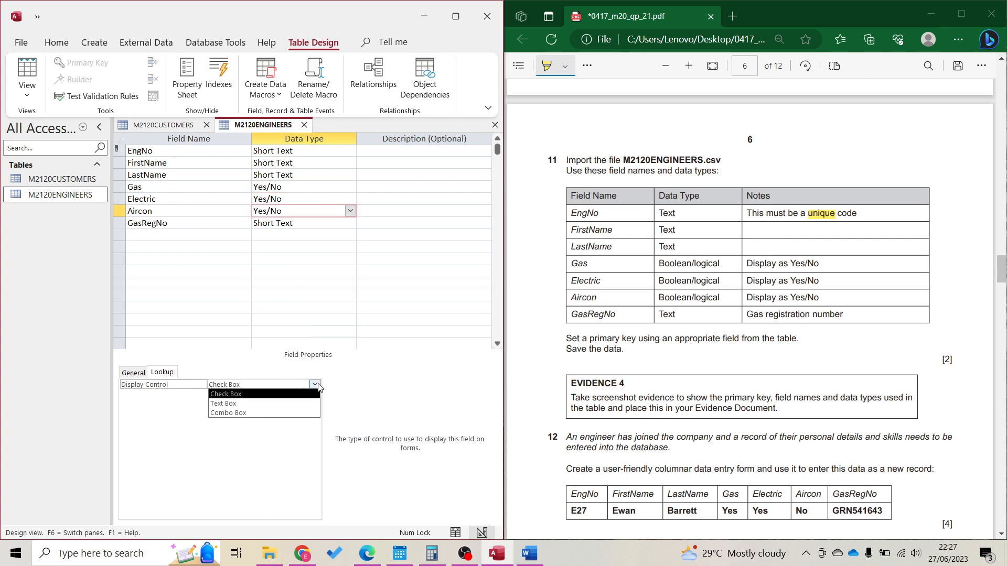
pyautogui.click(297, 403)
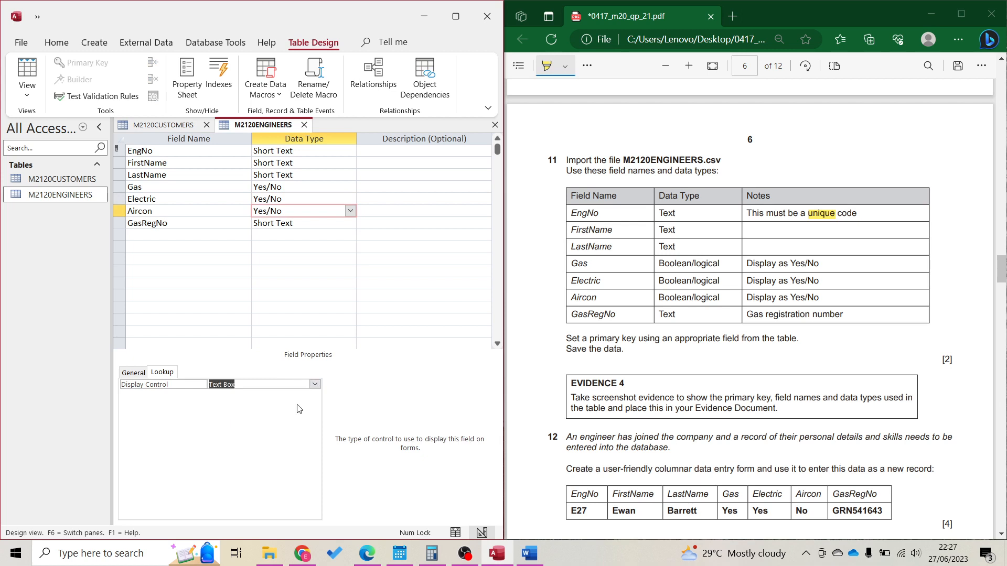
pyautogui.click(282, 223)
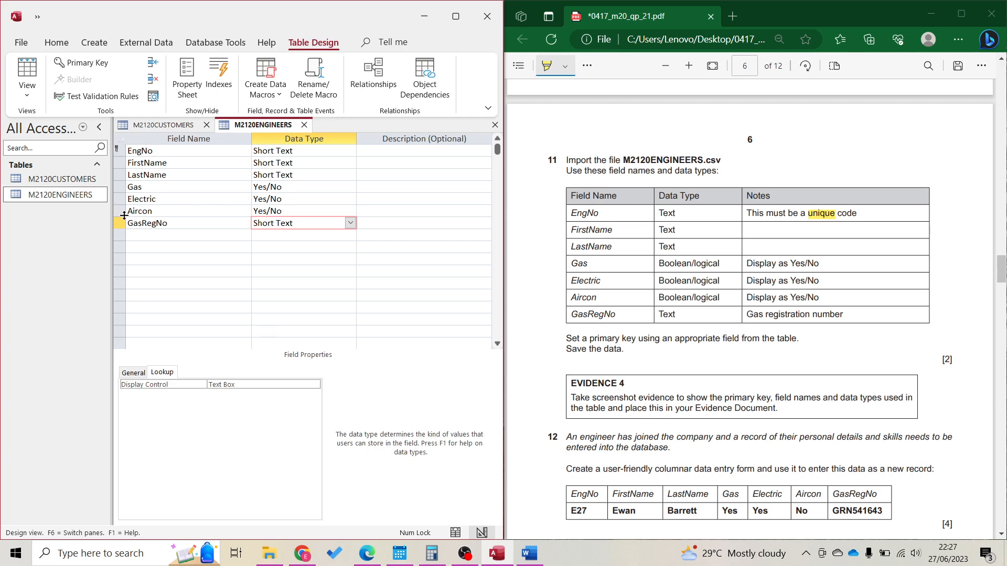
pyautogui.press('super+shift+s')
pyautogui.moveTo(111, 115); pyautogui.dragTo(408, 269)
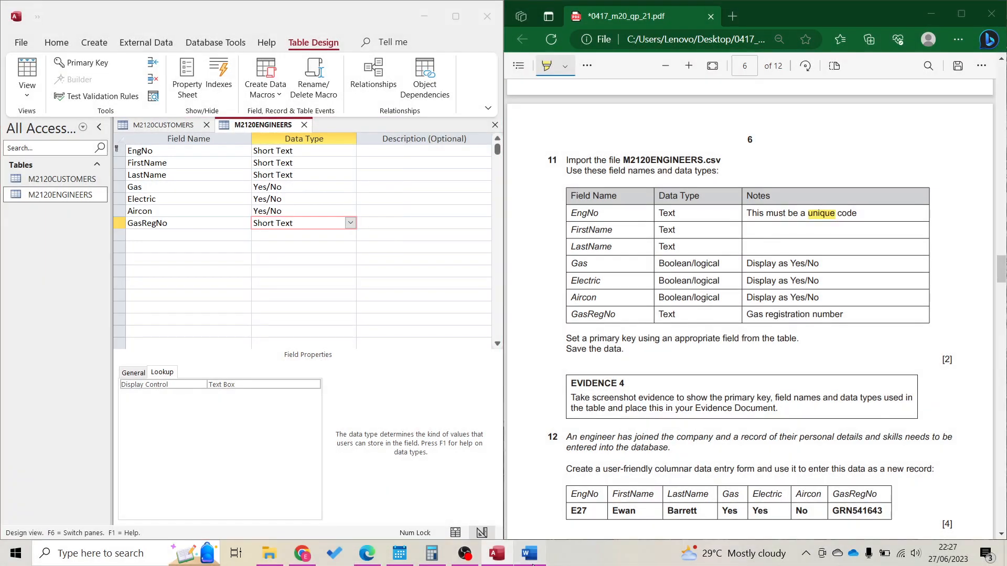
# Paste the M2120ENGINEERS design snip under Evidence 4 in Word, save, and minimise Word
pyautogui.click(530, 554)
pyautogui.click(136, 398)
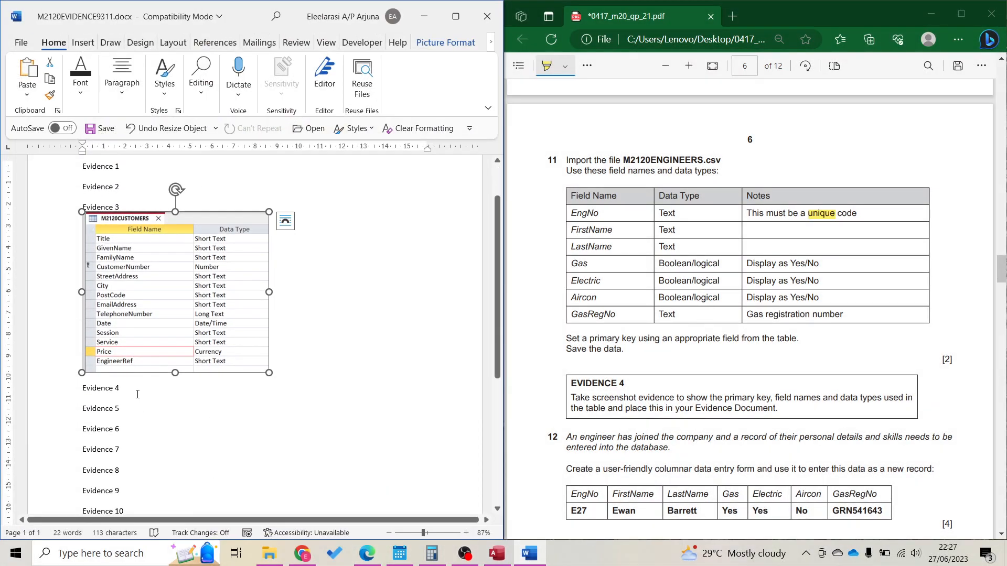
pyautogui.hotkey('ctrl', 'v')
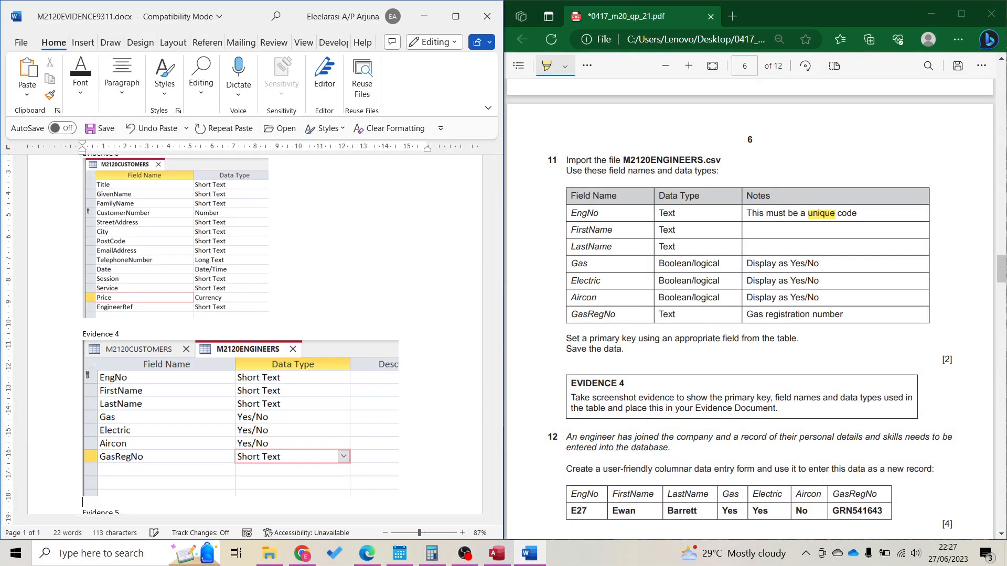
pyautogui.hotkey('ctrl', 's')
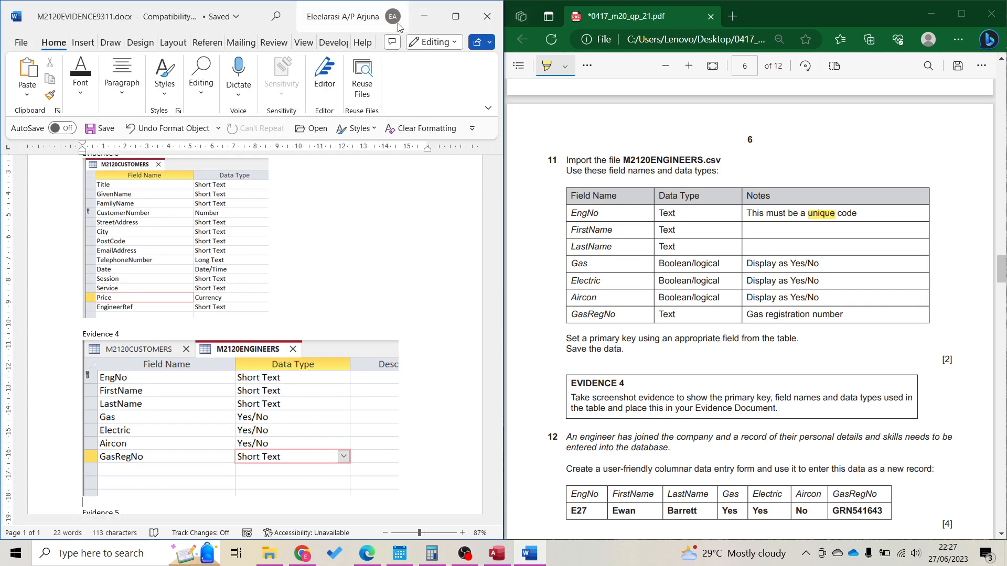
pyautogui.click(424, 17)
pyautogui.scroll(-5, 782, 416)
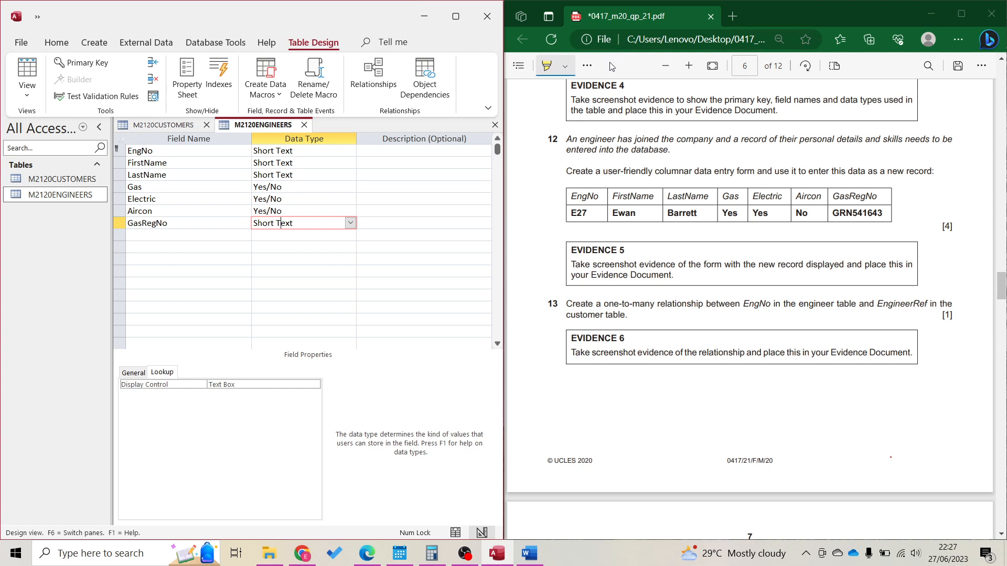
# Highlight 'user-friendly columnar data entry form' in the PDF question
pyautogui.click(595, 70)
pyautogui.moveTo(858, 215); pyautogui.dragTo(852, 212)
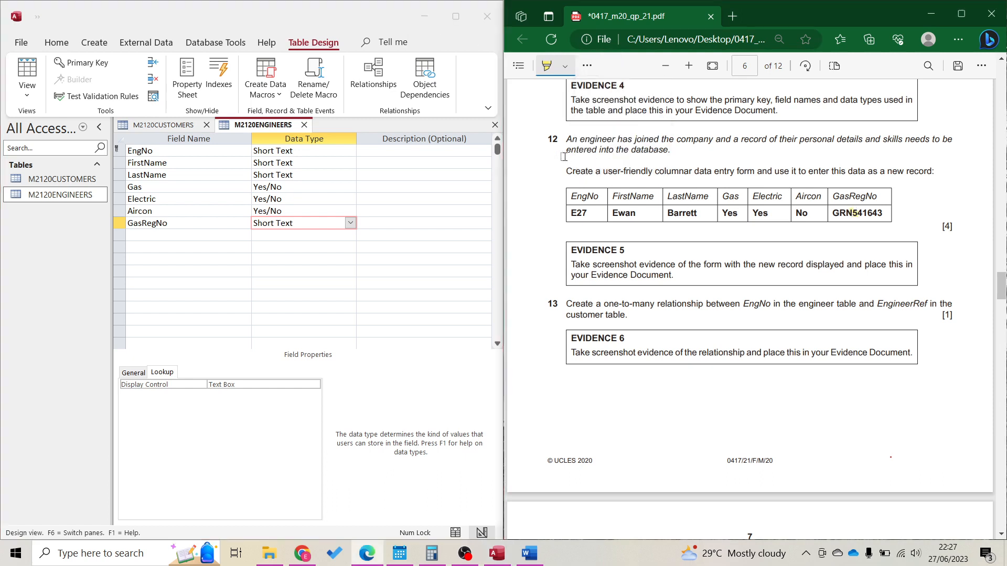
pyautogui.moveTo(603, 172); pyautogui.dragTo(757, 173)
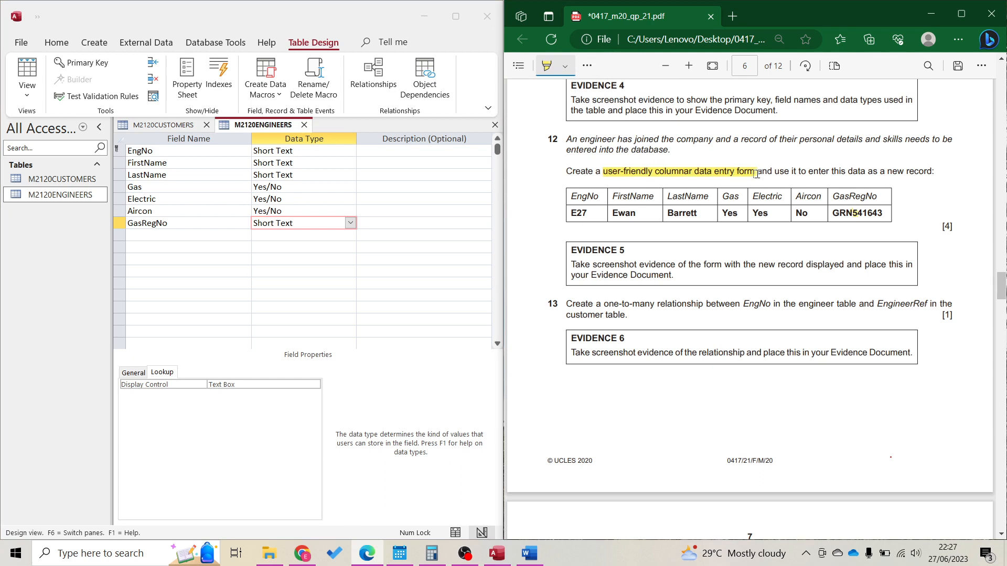
# Add a text note below Evidence 6 listing 'Meaningful title' and 'field name / question'
pyautogui.click(587, 66)
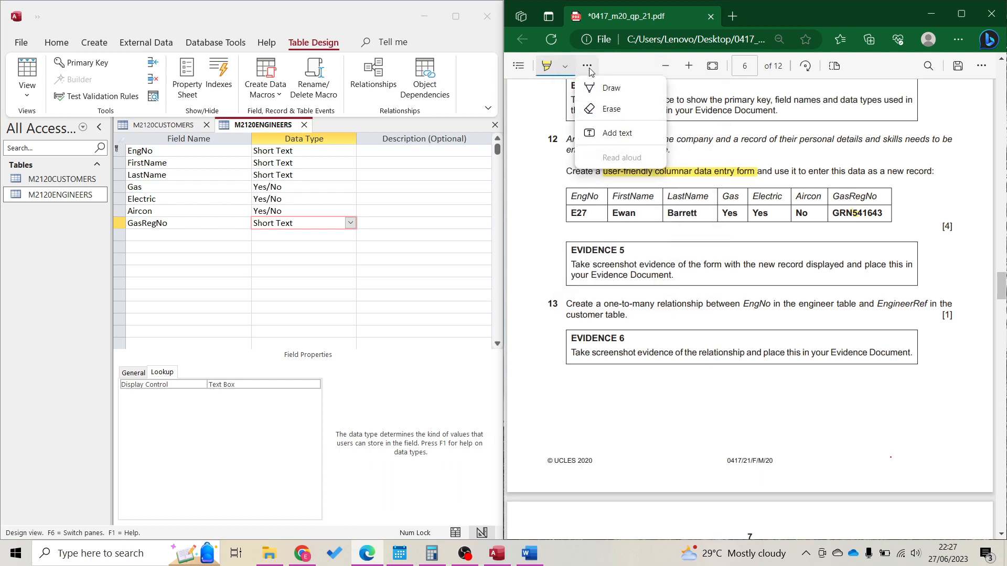
pyautogui.click(612, 134)
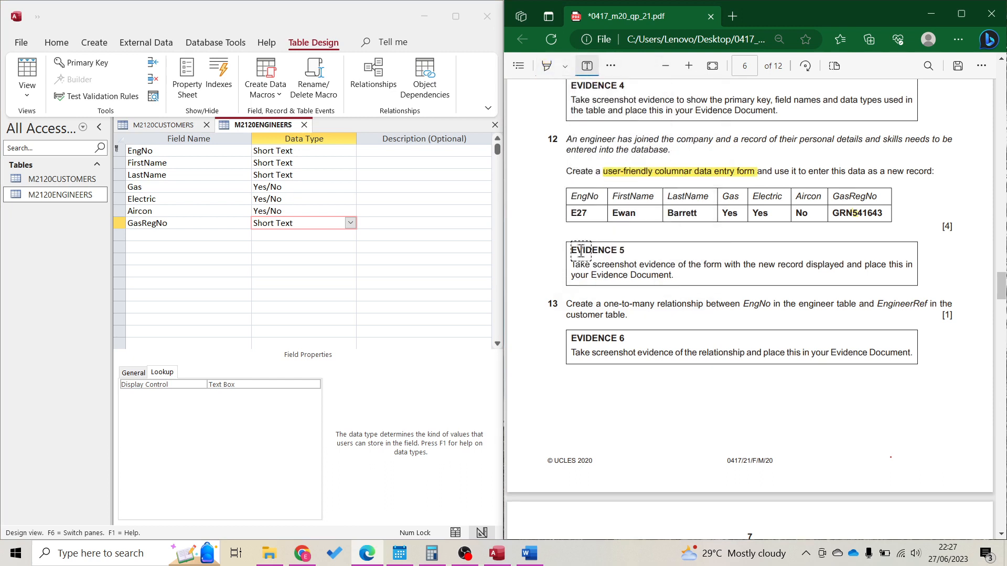
pyautogui.click(519, 168)
pyautogui.write('1. M')
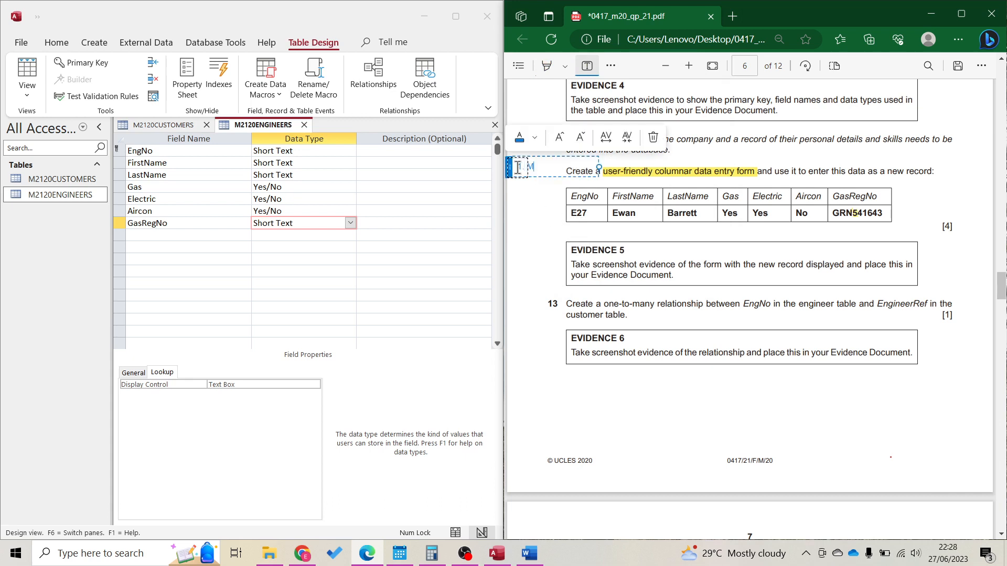
pyautogui.write('enain')
pyautogui.press('BackSpace')
pyautogui.press('BackSpace')
pyautogui.write('aning title')
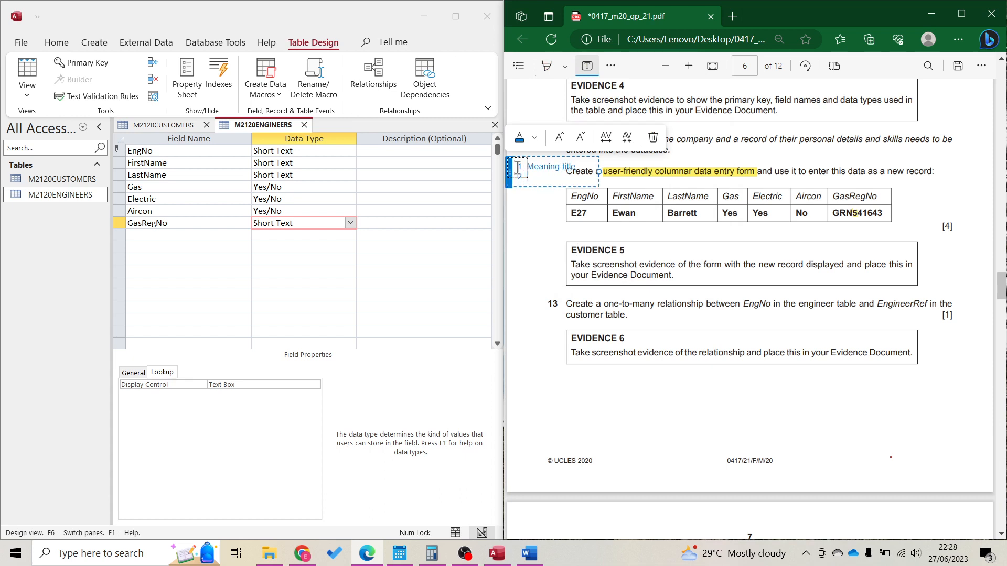
pyautogui.write('Menaing')
pyautogui.write('ful')
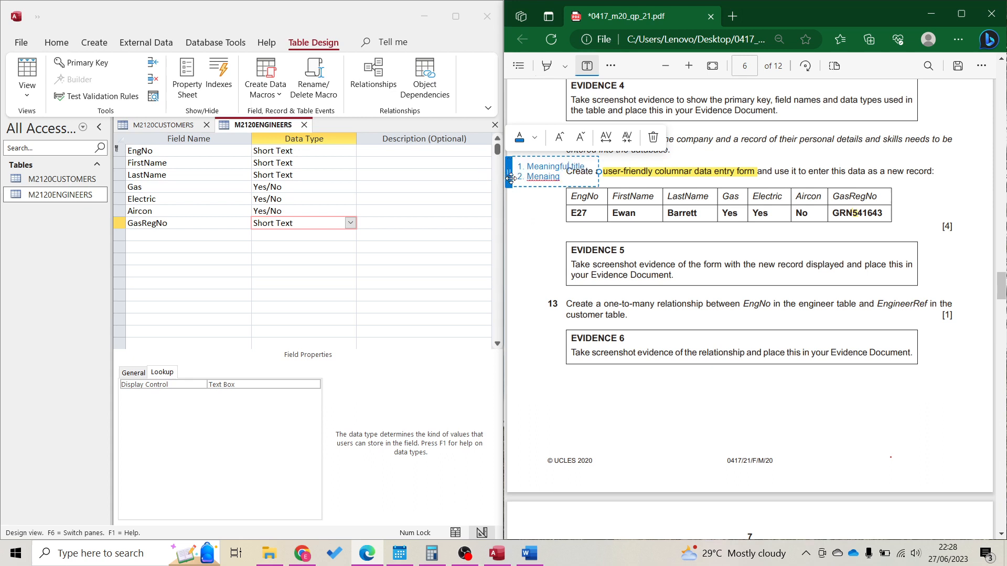
pyautogui.moveTo(511, 178); pyautogui.dragTo(549, 395)
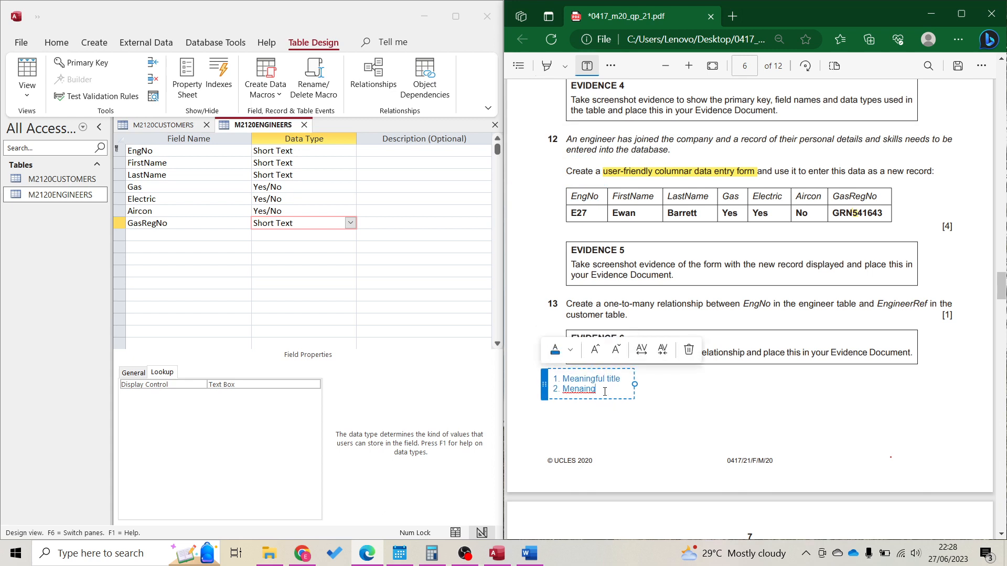
pyautogui.hotkey('ctrl', 'BackSpace')
pyautogui.write('Meaningful title')
pyautogui.hotkey('ctrl', 'BackSpace')
pyautogui.write('field name')
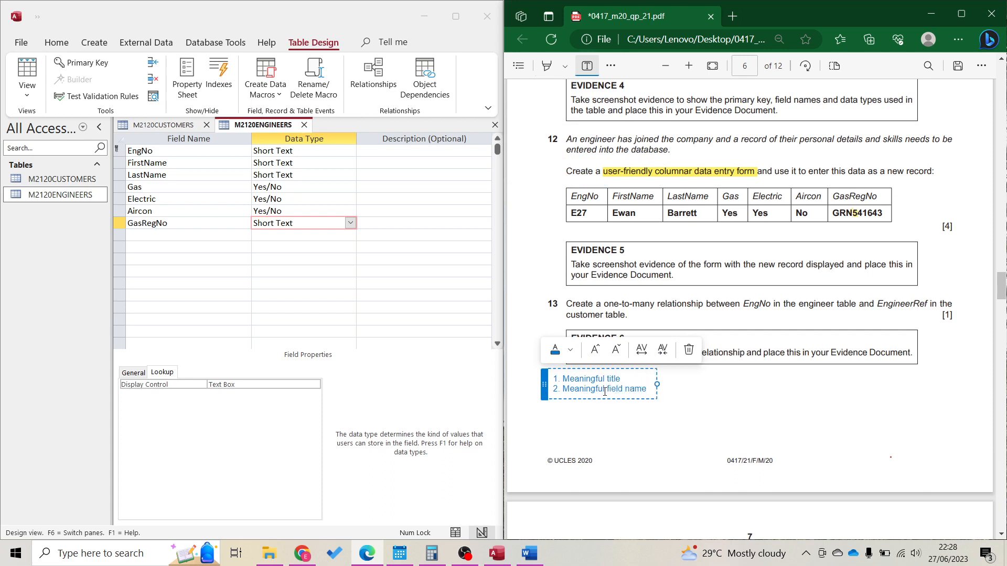
pyautogui.write('. question')
pyautogui.hotkey('ctrl', 'BackSpace')
pyautogui.press('BackSpace')
pyautogui.press('BackSpace')
pyautogui.write('/ question')
pyautogui.press('Return')
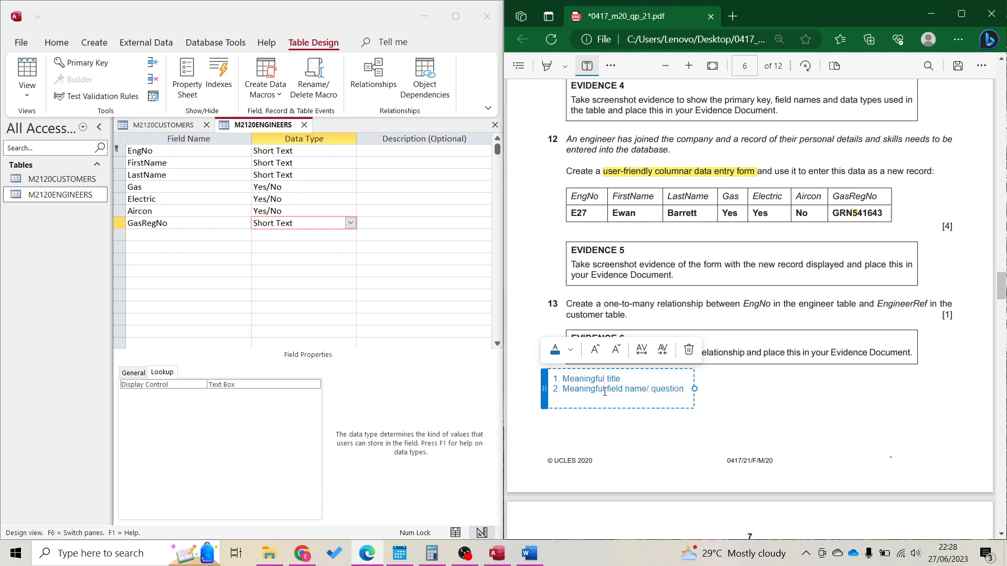
# Add note items 'Appropriate field size (textboxes)', 'Button' and '5. Radio button'
pyautogui.write('3. Meaningful')
pyautogui.write('Appr')
pyautogui.write('opr')
pyautogui.write('iate ')
pyautogui.write('field size')
pyautogui.write(' (textbo')
pyautogui.write('xes0')
pyautogui.press('BackSpace')
pyautogui.write(')')
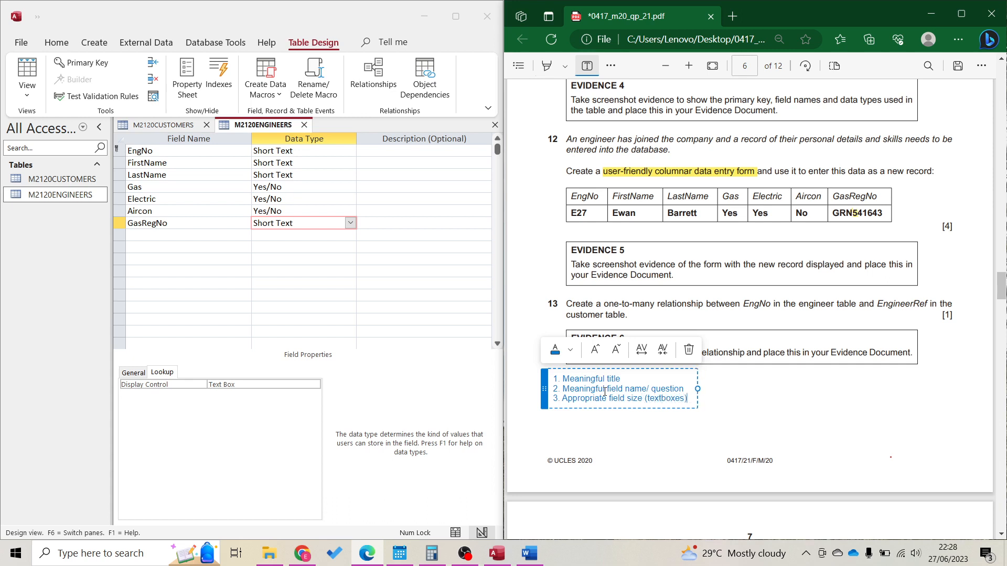
pyautogui.press('Return')
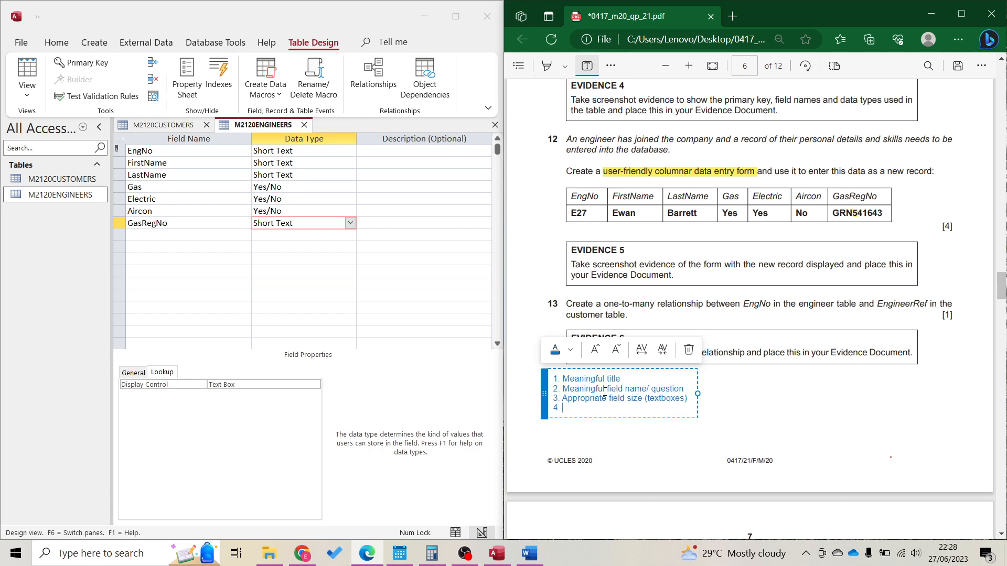
pyautogui.write('Button')
pyautogui.press('Return')
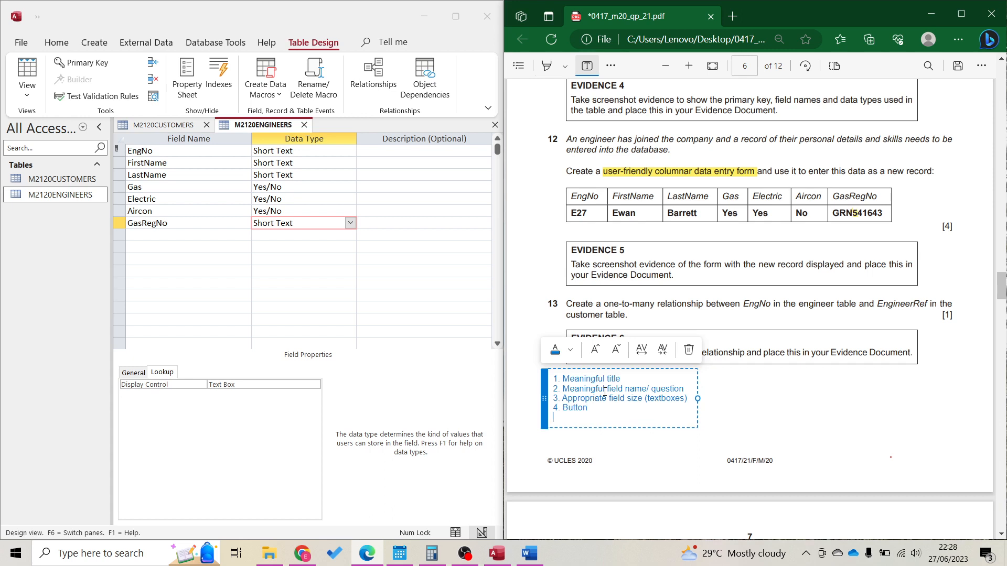
pyautogui.write('5. ')
pyautogui.write('Radio but')
pyautogui.write('tona')
pyautogui.press('Return')
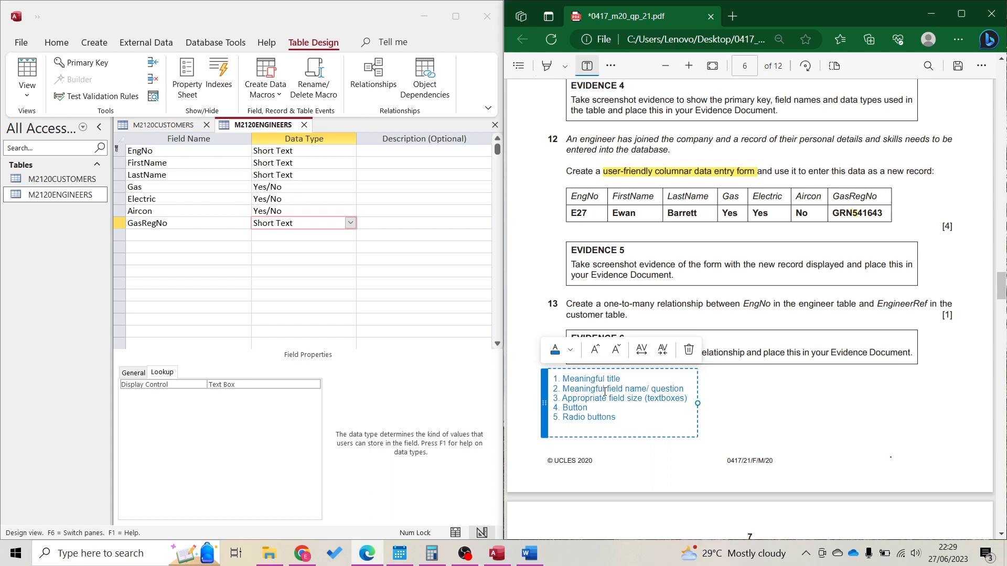
pyautogui.press('BackSpace')
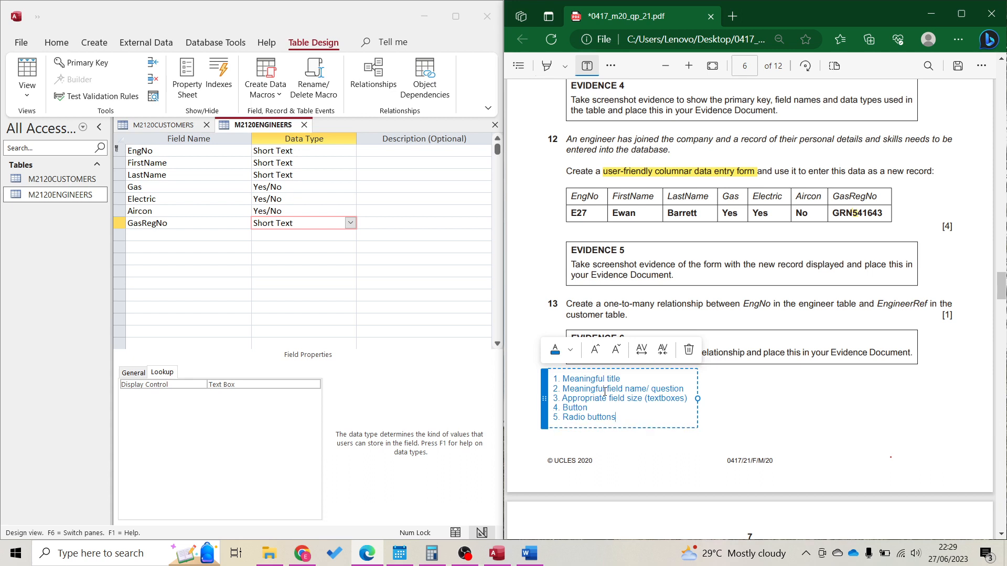
# Highlight the word 'engineer' in question 12 of the PDF
pyautogui.click(391, 385)
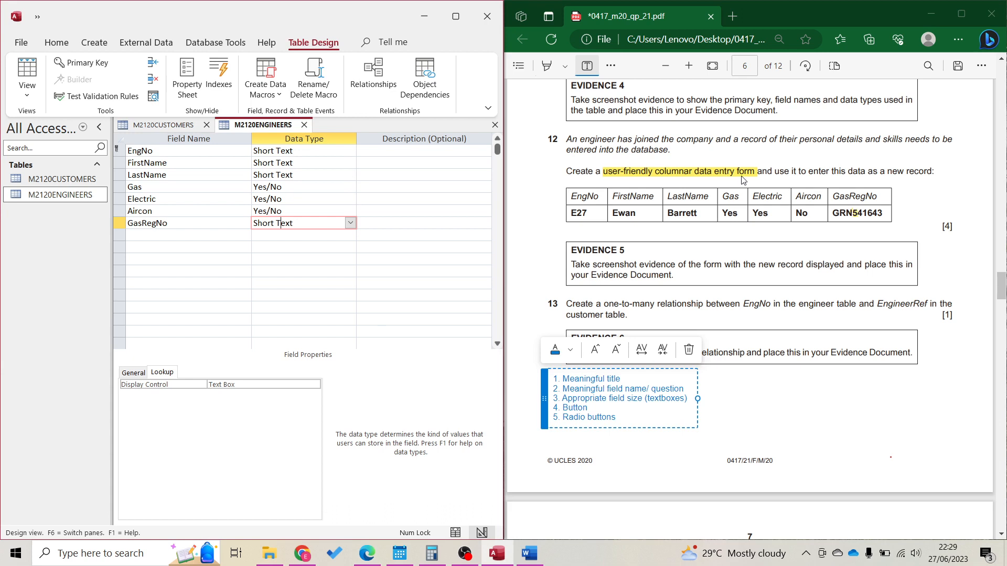
pyautogui.click(579, 137)
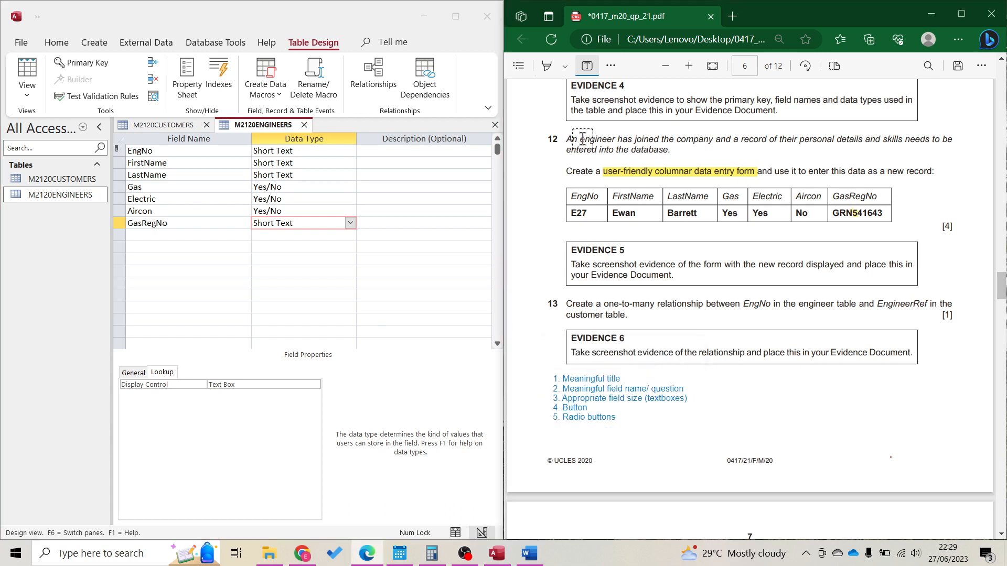
pyautogui.click(586, 122)
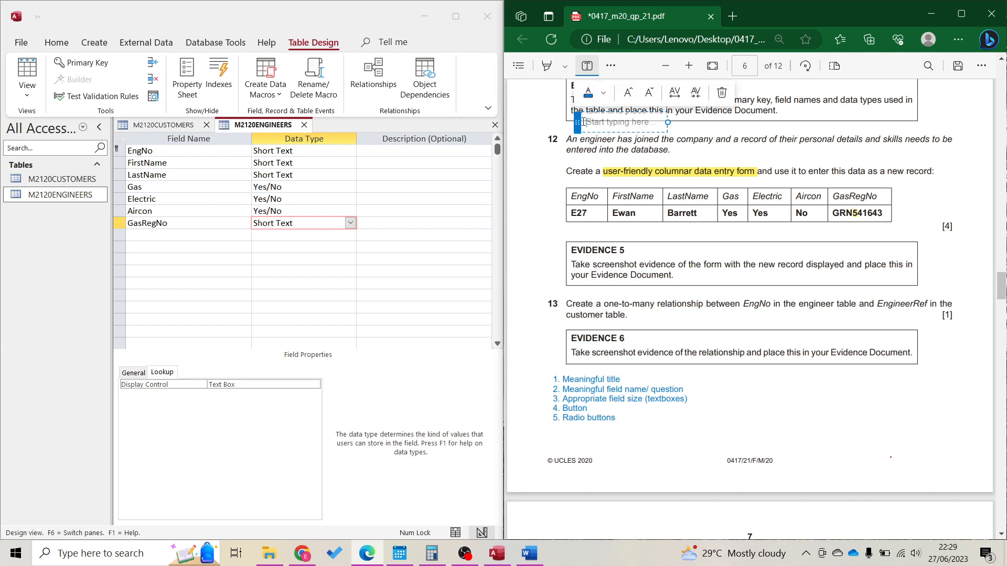
pyautogui.click(554, 68)
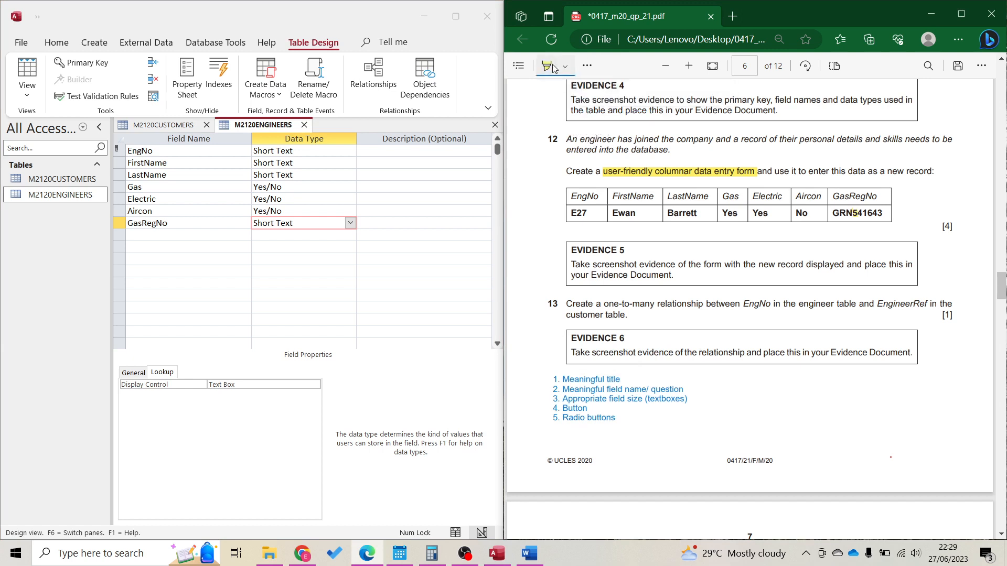
pyautogui.doubleClick(588, 143)
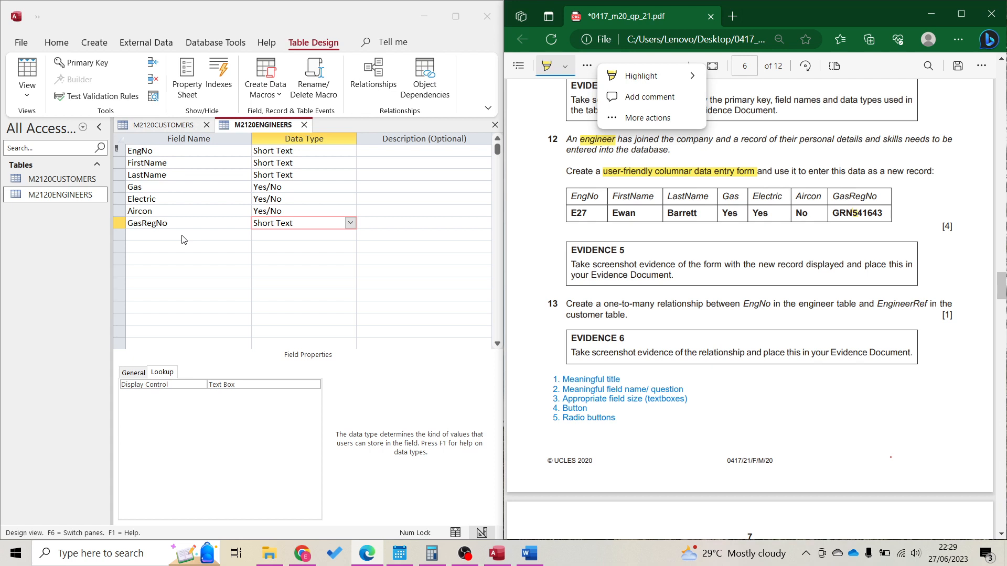
pyautogui.click(88, 48)
pyautogui.click(88, 46)
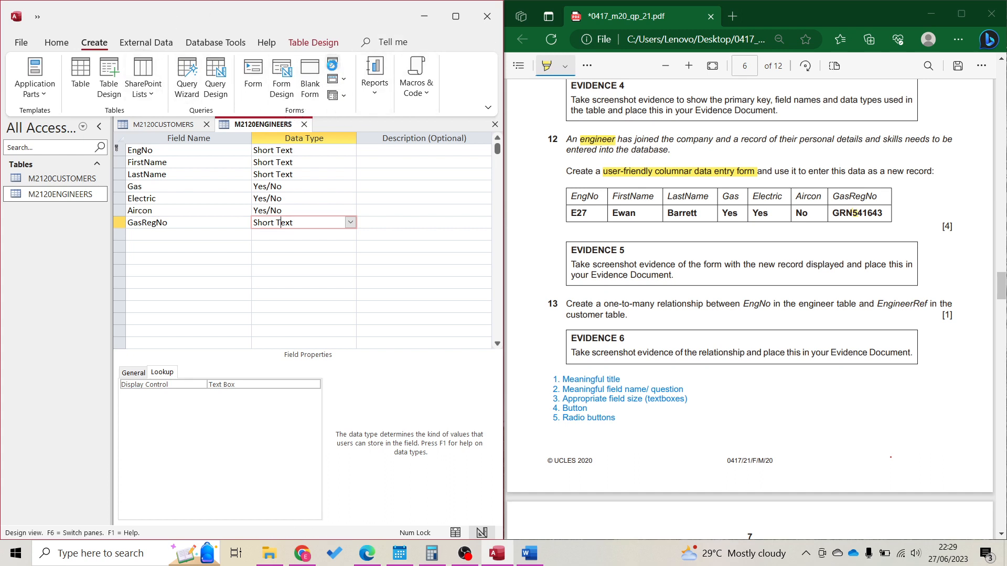
# Run the Form Wizard with all M2120ENGINEERS fields and a Columnar layout
pyautogui.click(333, 64)
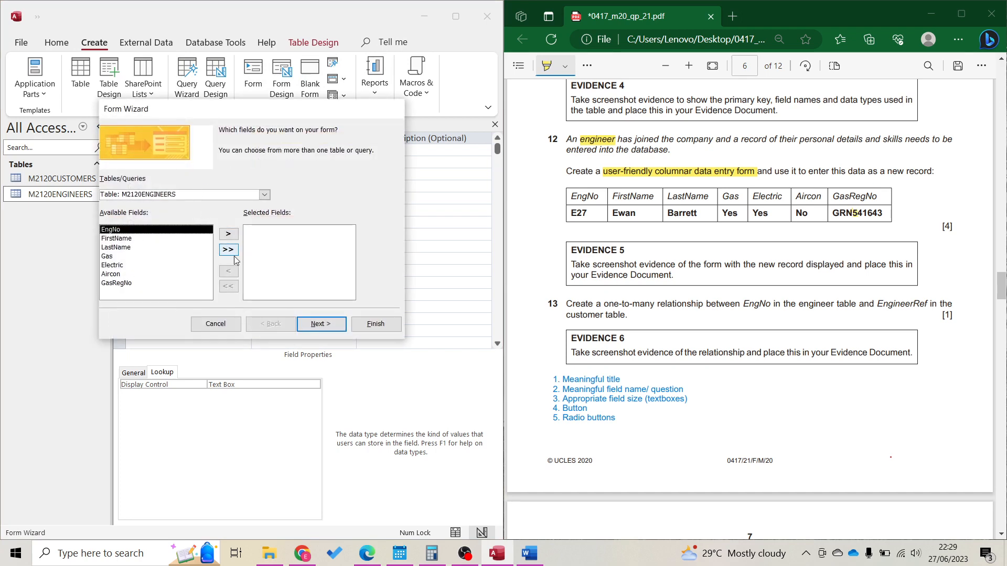
pyautogui.click(233, 250)
pyautogui.click(317, 325)
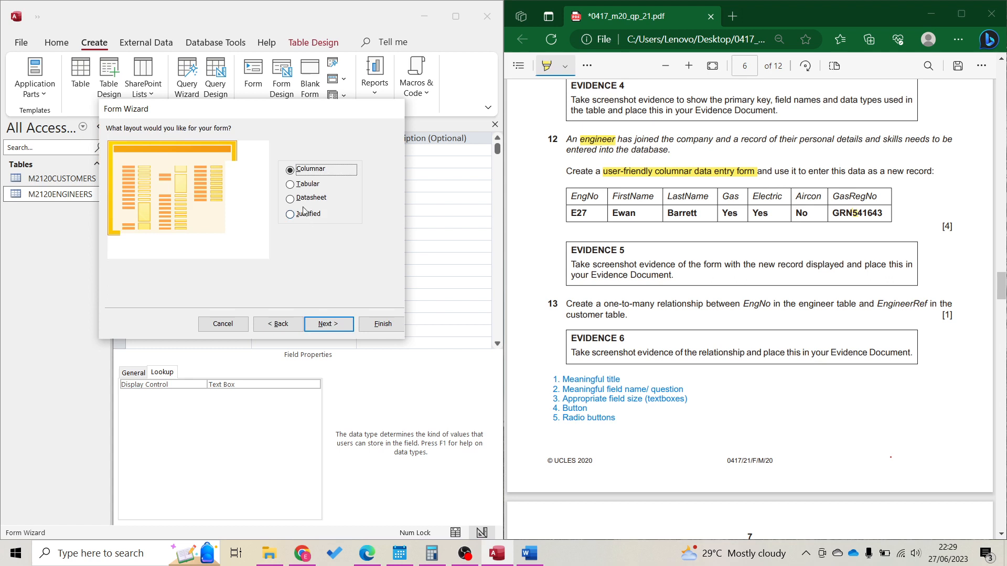
pyautogui.click(332, 324)
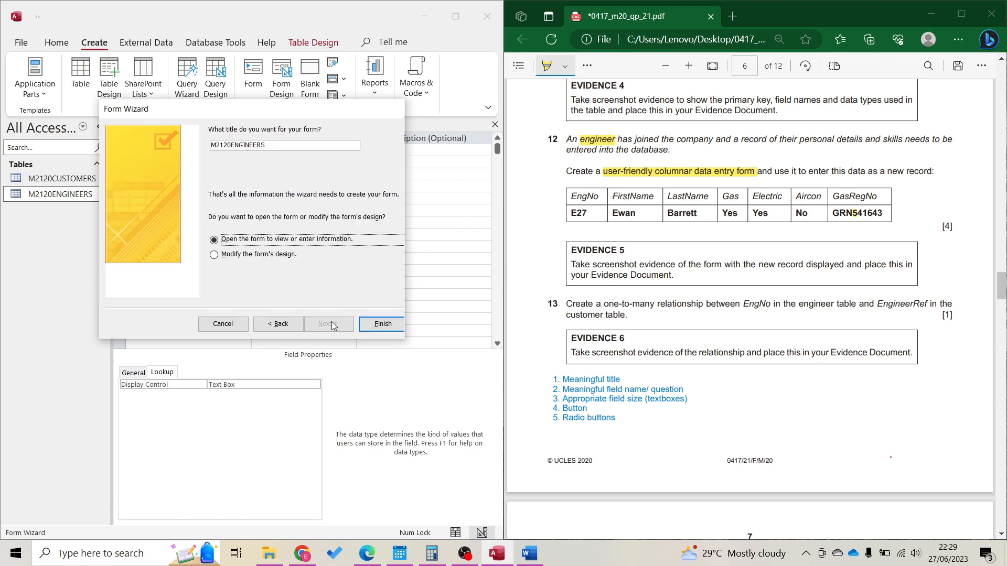
# Title the form ENGINEER'S PERSONAL DETAILS and finish, opening it in Design view
pyautogui.moveTo(306, 150); pyautogui.dragTo(175, 144)
pyautogui.press('capslock')
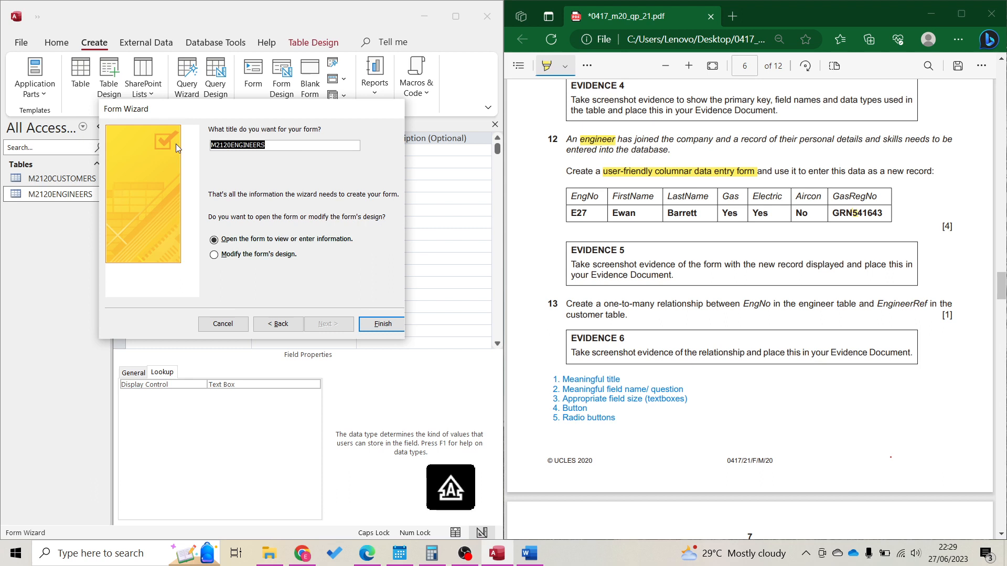
pyautogui.press('BackSpace')
pyautogui.hotkey('ctrl', 'z')
pyautogui.press('Delete')
pyautogui.press('Delete')
pyautogui.press('Delete')
pyautogui.press('Delete')
pyautogui.press('Delete')
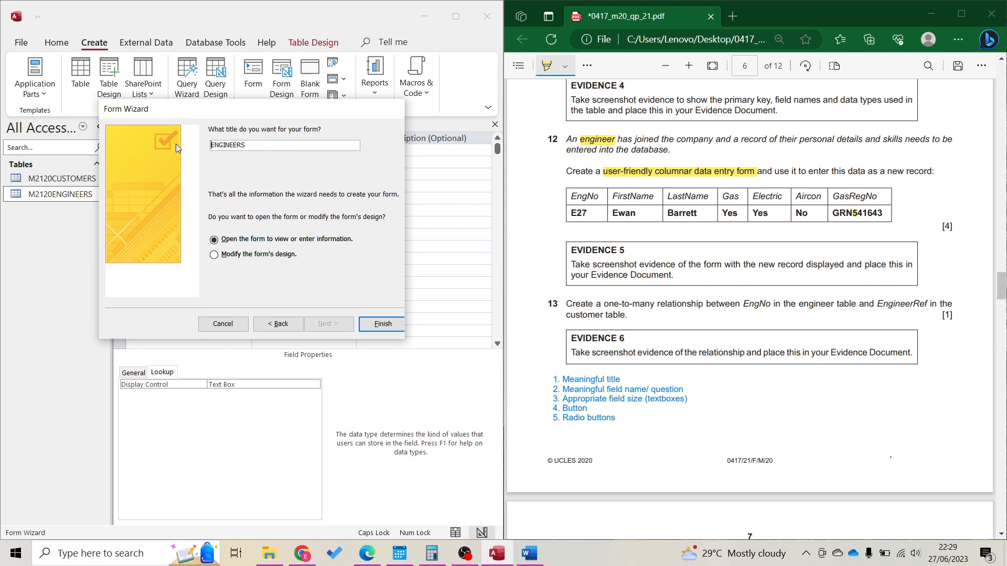
pyautogui.write("' DE")
pyautogui.press('BackSpace')
pyautogui.press('BackSpace')
pyautogui.write('PERSONAL DETAILS')
pyautogui.click(242, 145)
pyautogui.write("'")
pyautogui.press('BackSpace')
pyautogui.click(382, 324)
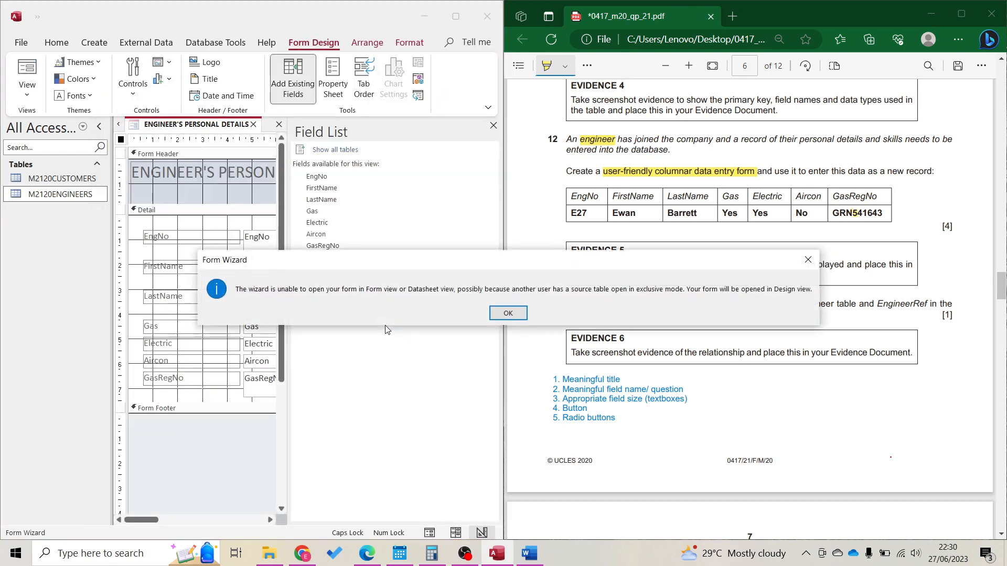
pyautogui.click(498, 316)
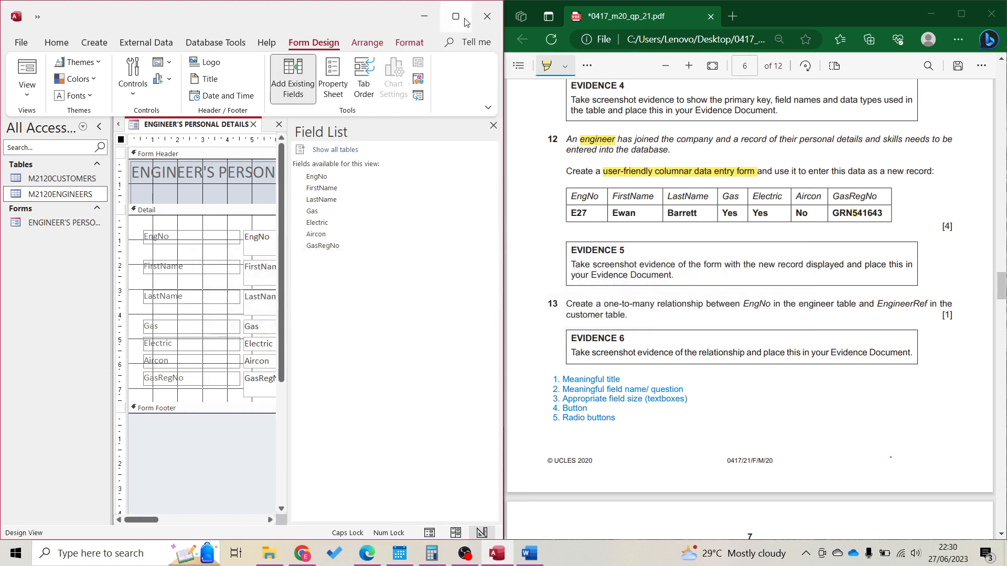
# Close the M2120CUSTOMERS and M2120ENGINEERS tabs, check Layout View, then return to Design view
pyautogui.click(456, 17)
pyautogui.click(205, 124)
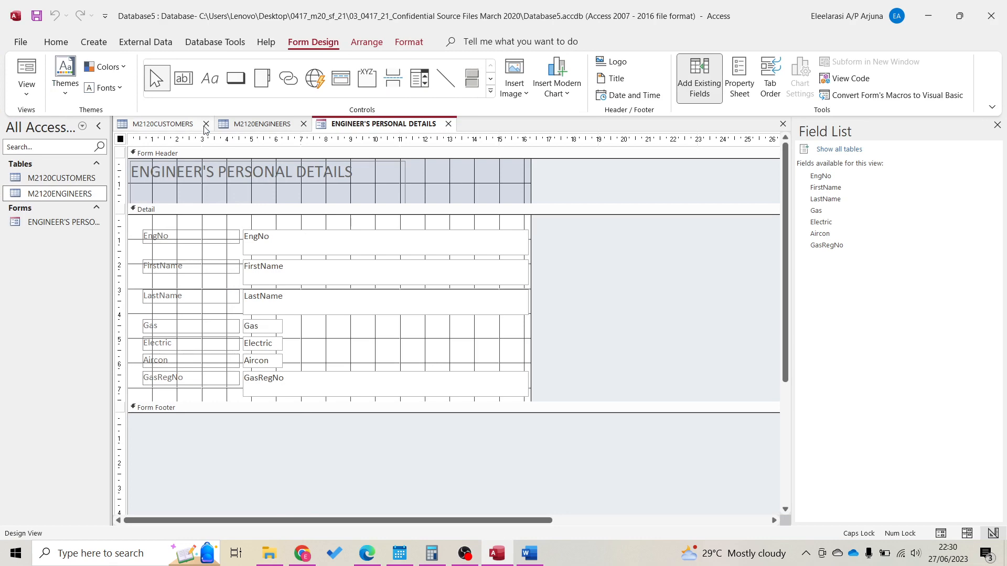
pyautogui.click(205, 124)
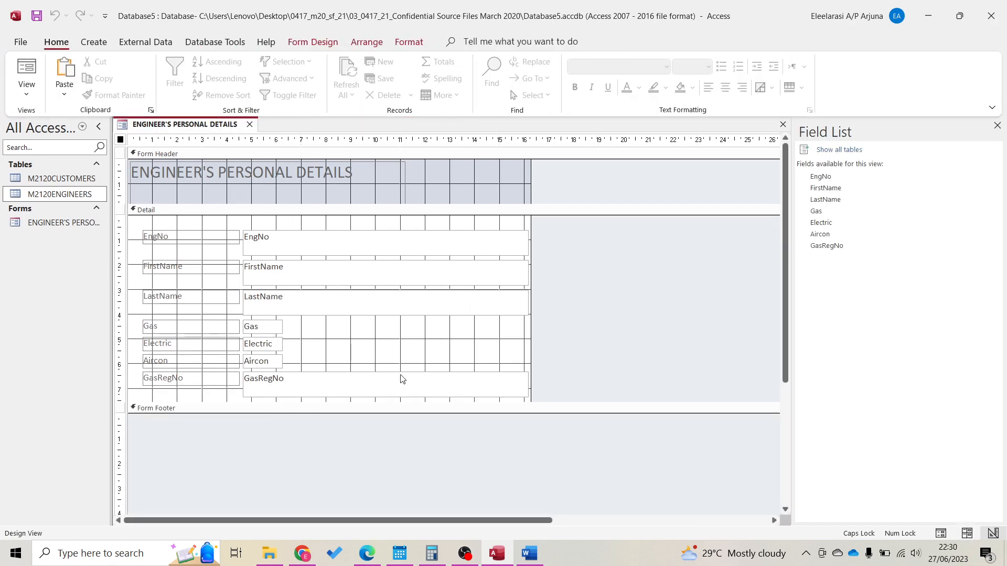
pyautogui.click(967, 533)
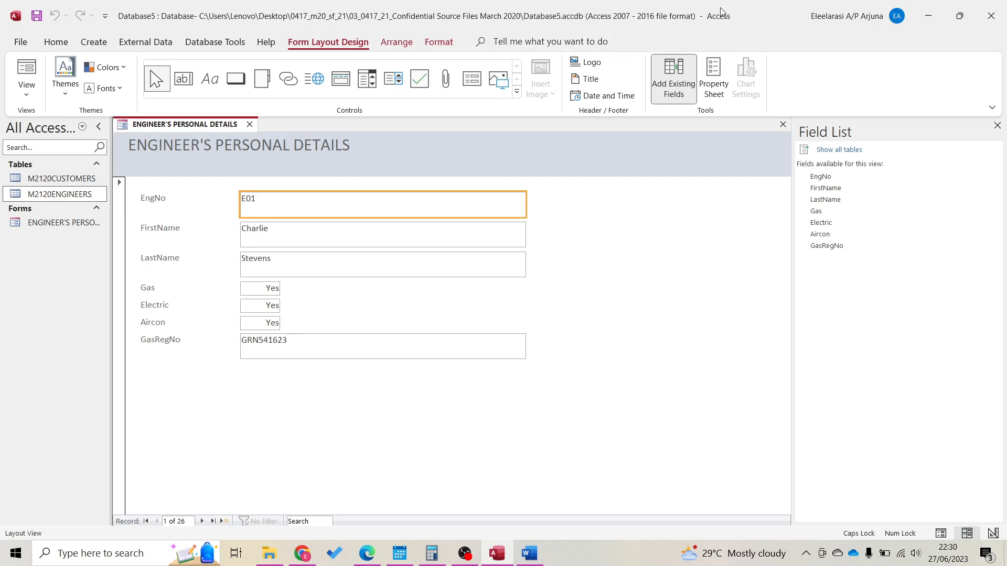
pyautogui.moveTo(722, 11); pyautogui.dragTo(0, 162)
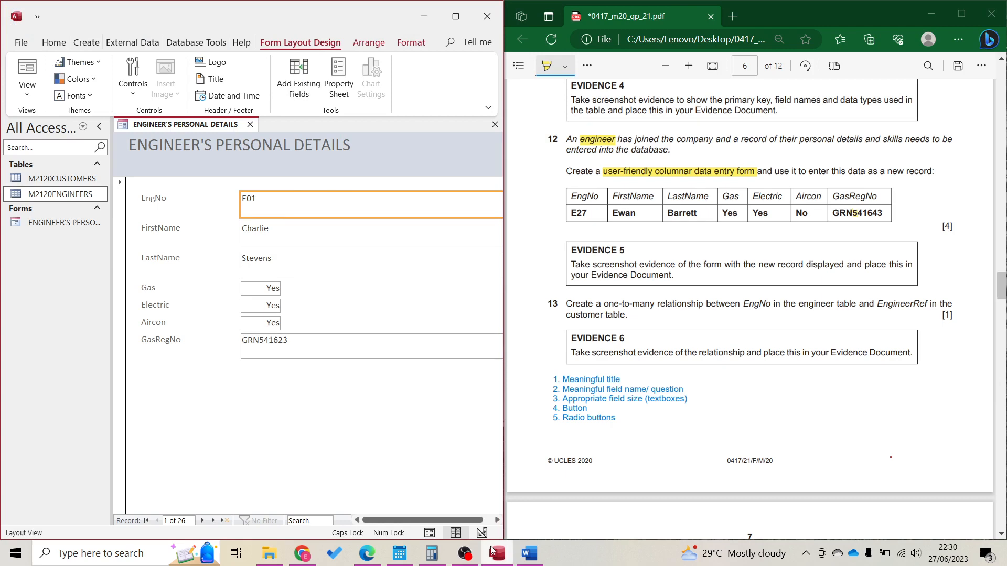
pyautogui.click(482, 533)
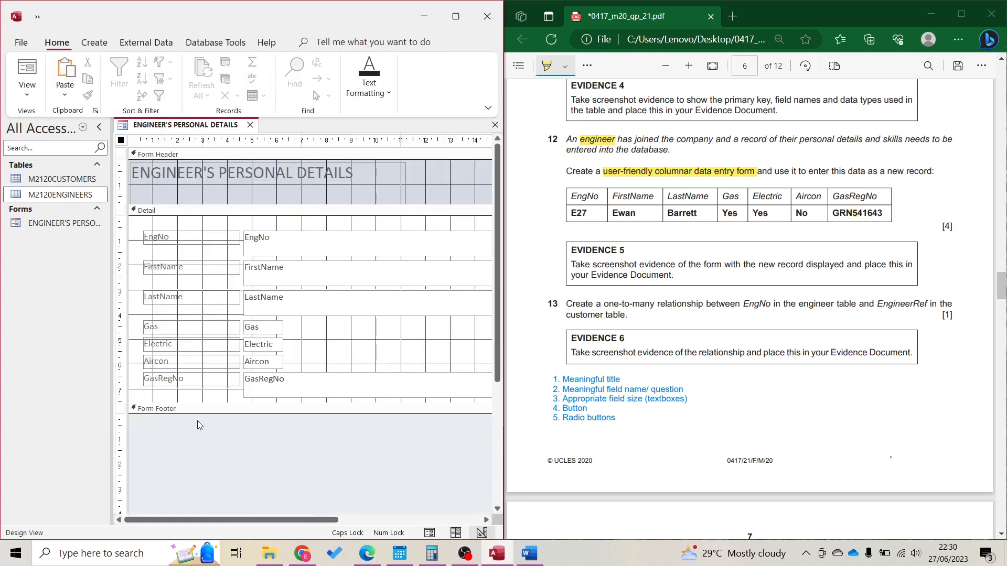
# Relabel the form's labels as 'Engineer Number', 'First Name' and 'Last Name'
pyautogui.doubleClick(182, 238)
pyautogui.click(182, 238)
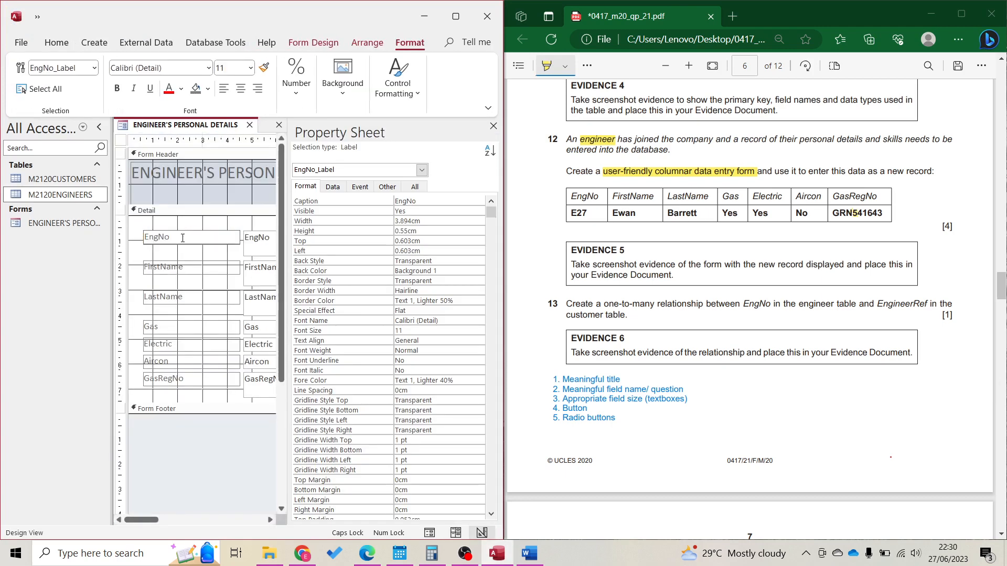
pyautogui.press('BackSpace')
pyautogui.press('BackSpace')
pyautogui.write('INEE')
pyautogui.press('BackSpace')
pyautogui.press('BackSpace')
pyautogui.press('BackSpace')
pyautogui.press('BackSpace')
pyautogui.press('capslock')
pyautogui.write('ineer n')
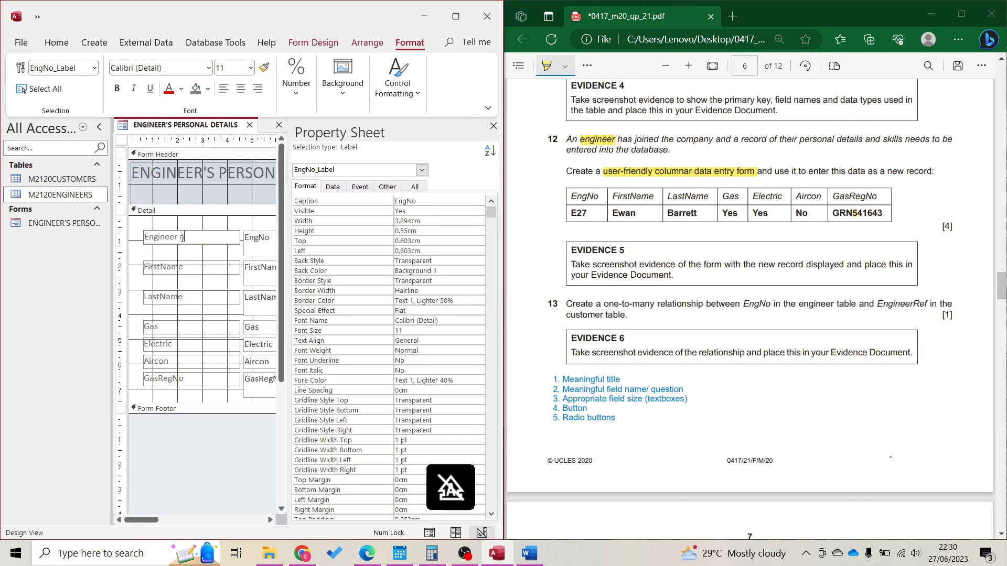
pyautogui.press('BackSpace')
pyautogui.write('N')
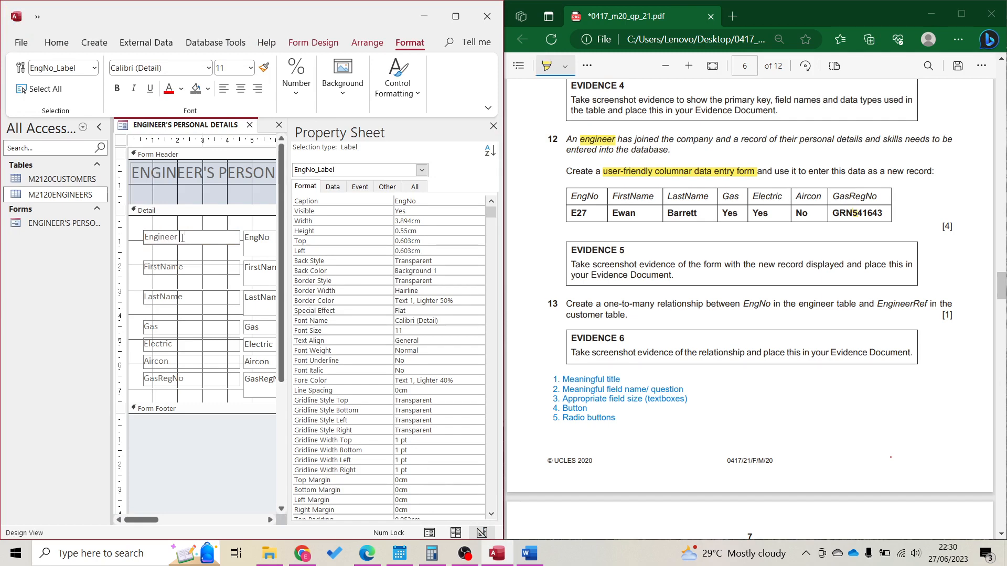
pyautogui.write('umber:')
pyautogui.click(191, 268)
pyautogui.click(161, 267)
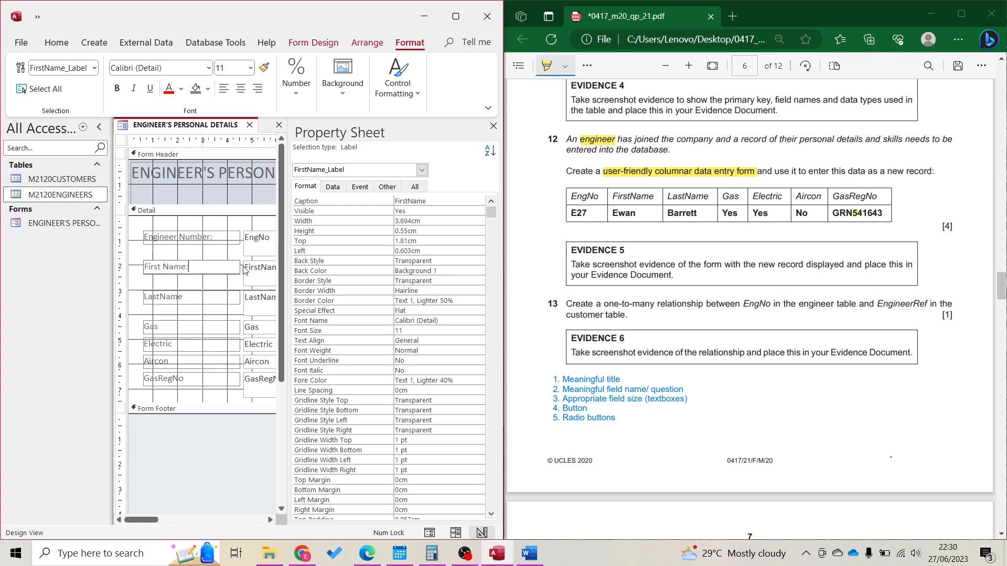
pyautogui.click(161, 298)
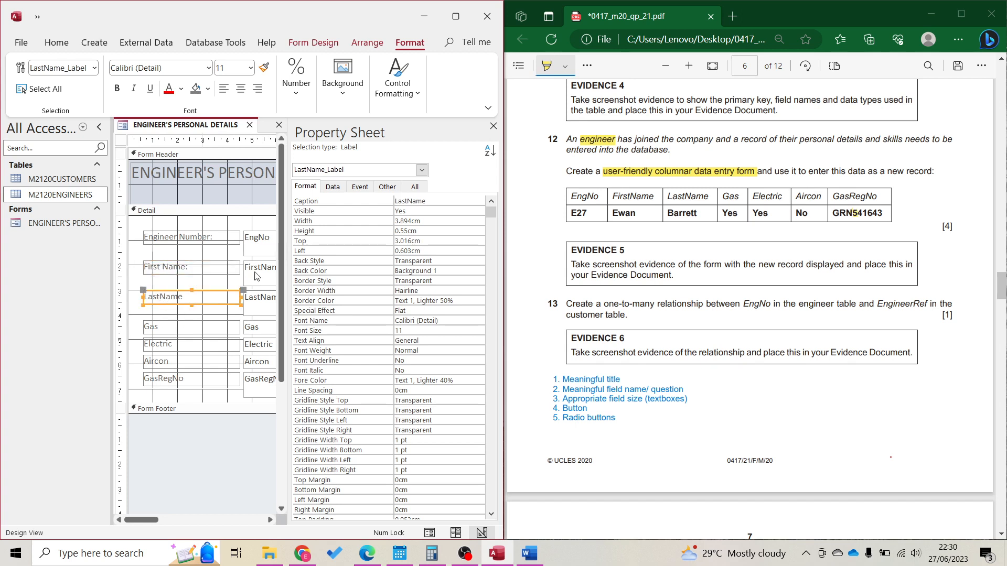
pyautogui.press('BackSpace')
pyautogui.press('BackSpace')
pyautogui.press('BackSpace')
pyautogui.press('BackSpace')
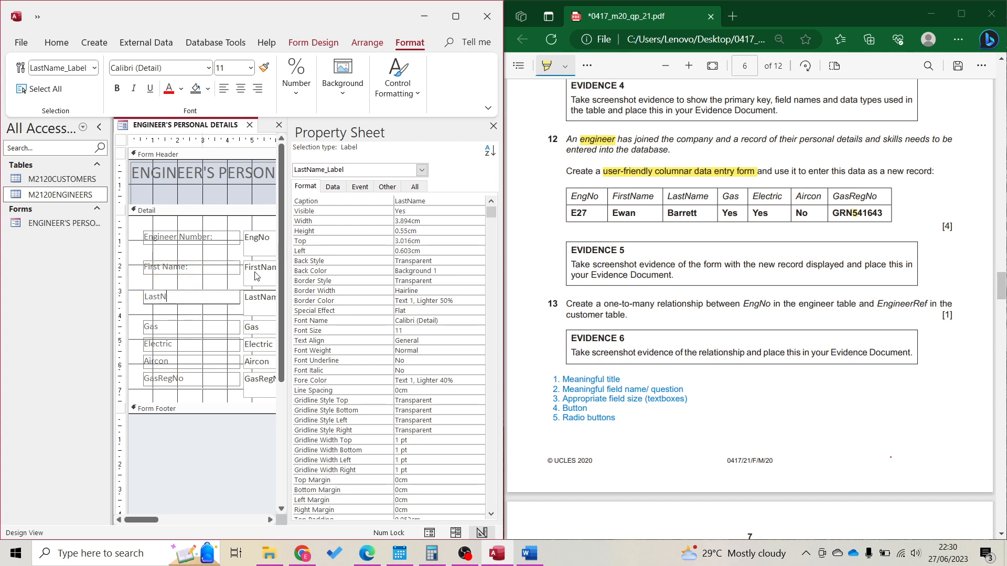
pyautogui.write('t Name:')
# Change the Gas label to 'Can service gas?' and close the Property Sheet
pyautogui.click(207, 327)
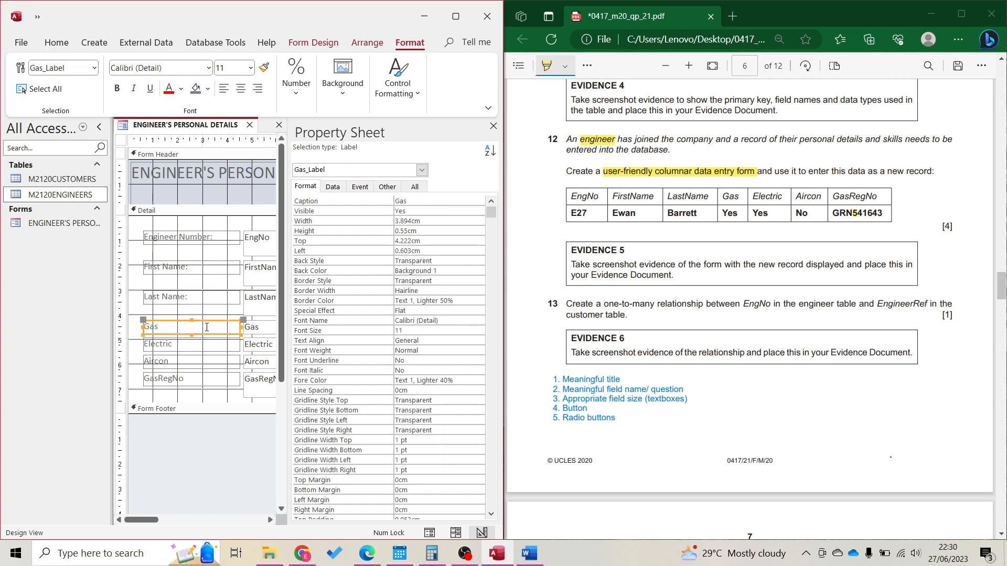
pyautogui.click(207, 327)
pyautogui.press('BackSpace')
pyautogui.press('BackSpace')
pyautogui.press('BackSpace')
pyautogui.write('vc')
pyautogui.press('BackSpace')
pyautogui.press('BackSpace')
pyautogui.write('Can re')
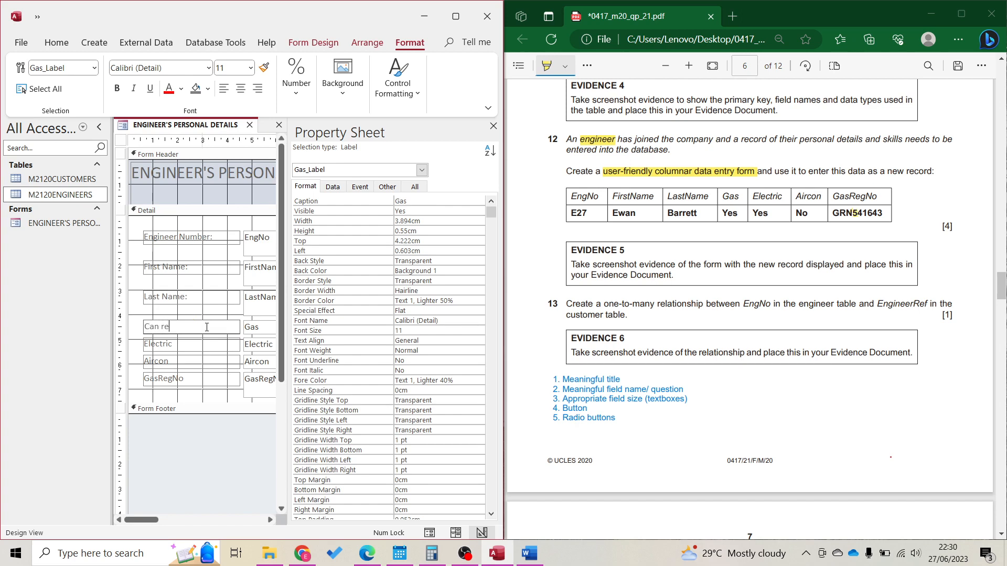
pyautogui.write('pair')
pyautogui.scroll(8, 686, 194)
pyautogui.scroll(10, 686, 194)
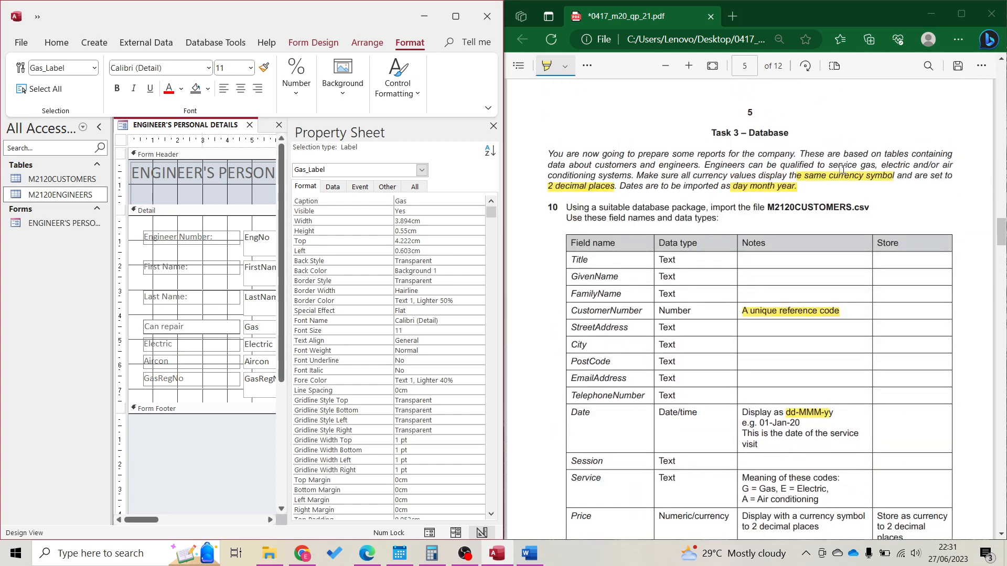
pyautogui.hotkey('ctrl', 'BackSpace')
pyautogui.write('service gas?')
pyautogui.click(493, 127)
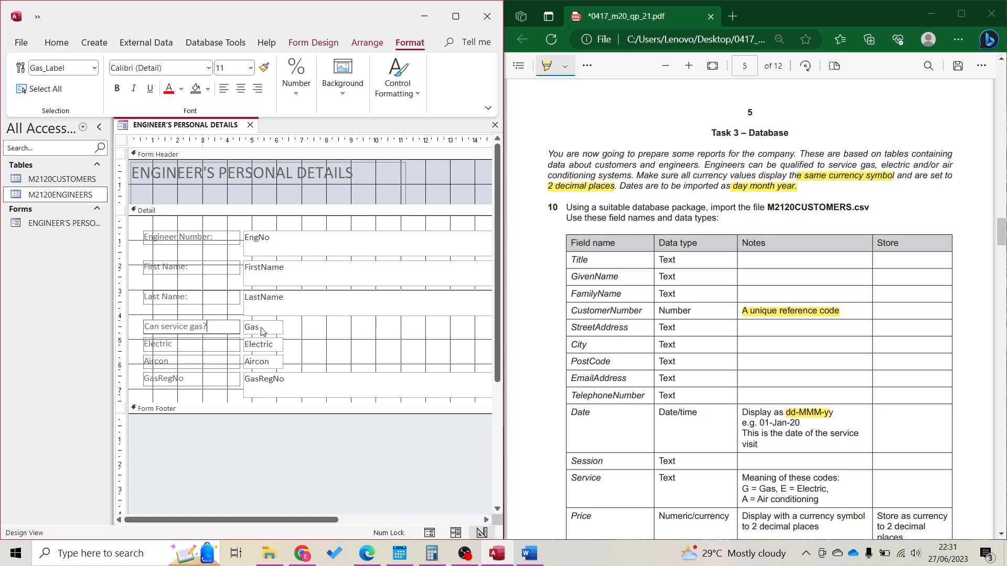
# Delete the Gas, Electric and Aircon text boxes and their labels from the form
pyautogui.click(286, 329)
pyautogui.click(282, 328)
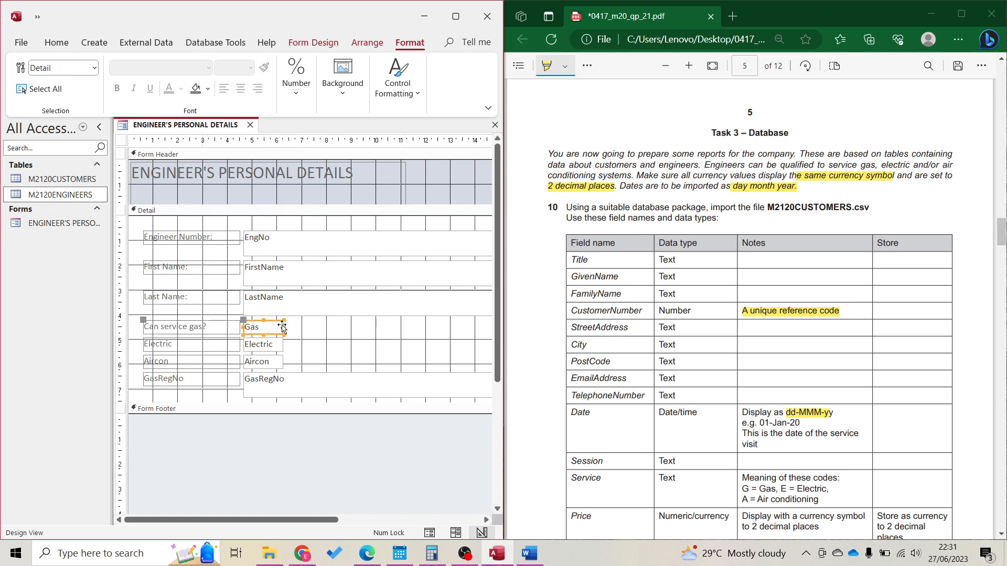
pyautogui.press('Delete')
pyautogui.click(285, 348)
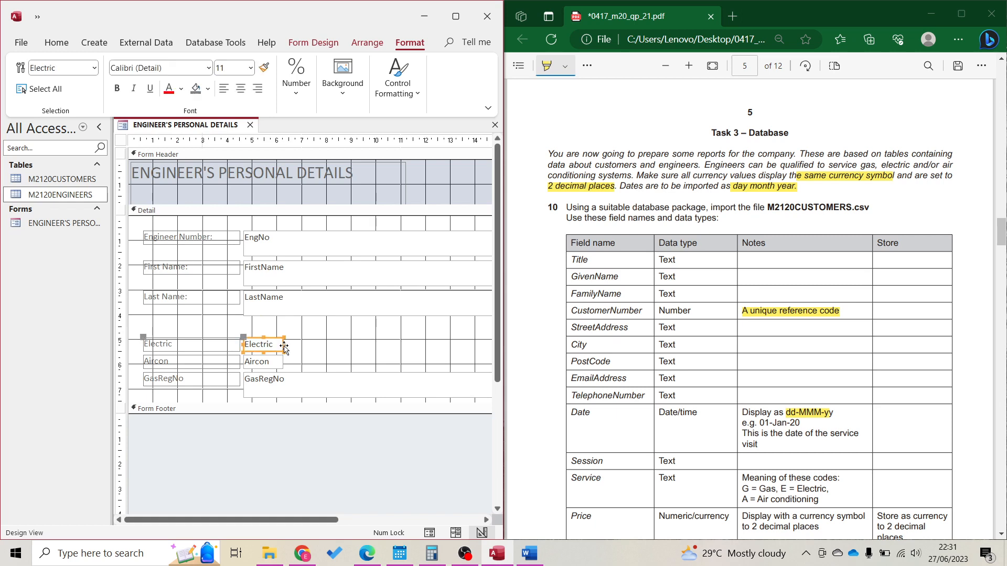
pyautogui.press('Delete')
pyautogui.click(283, 361)
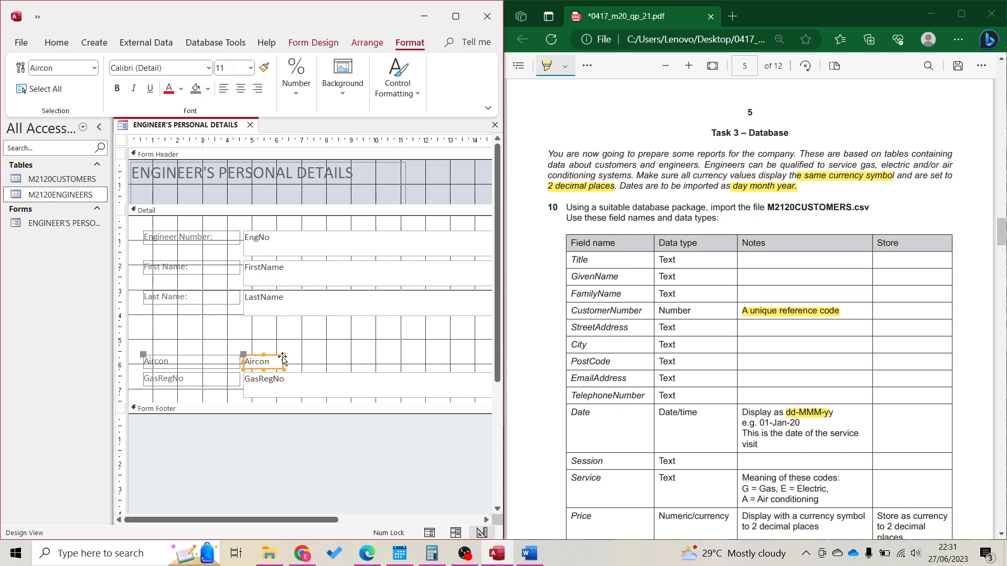
pyautogui.press('Delete')
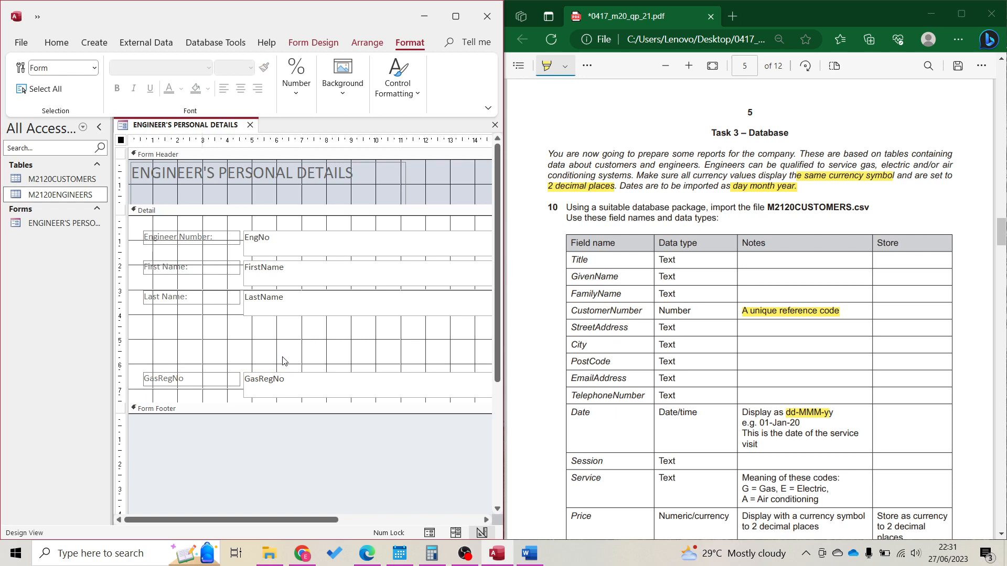
# Change the GasRegNo label caption to 'Gas Registration Number:'
pyautogui.doubleClick(225, 380)
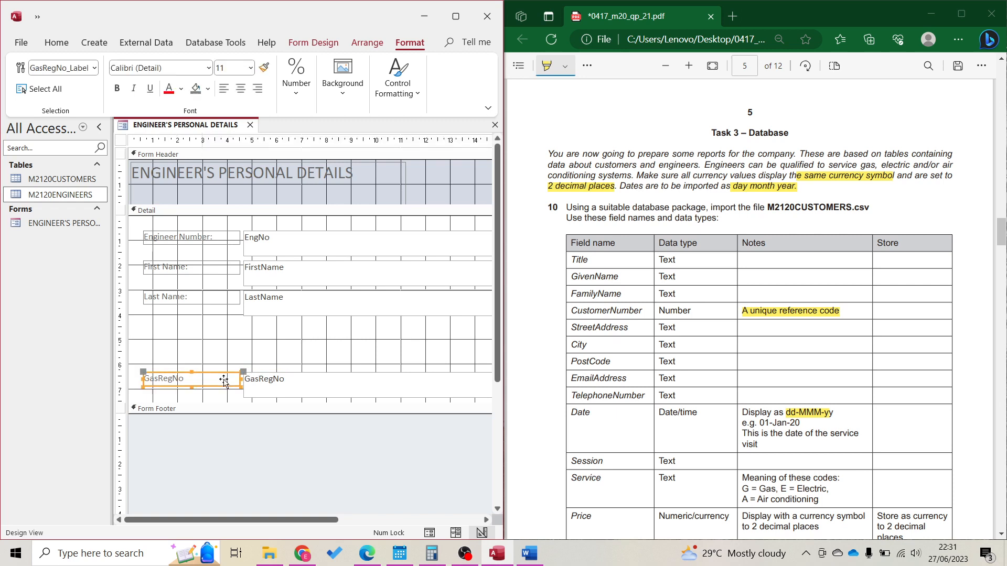
pyautogui.click(161, 378)
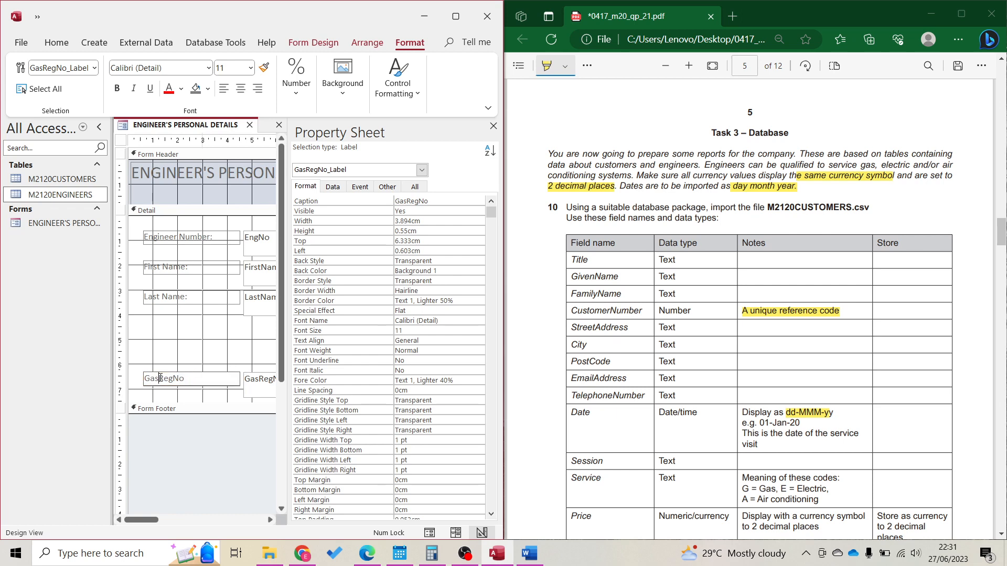
pyautogui.write('Registration Number:')
# Close the Property Sheet and maximize the Access window
pyautogui.click(493, 126)
pyautogui.click(455, 16)
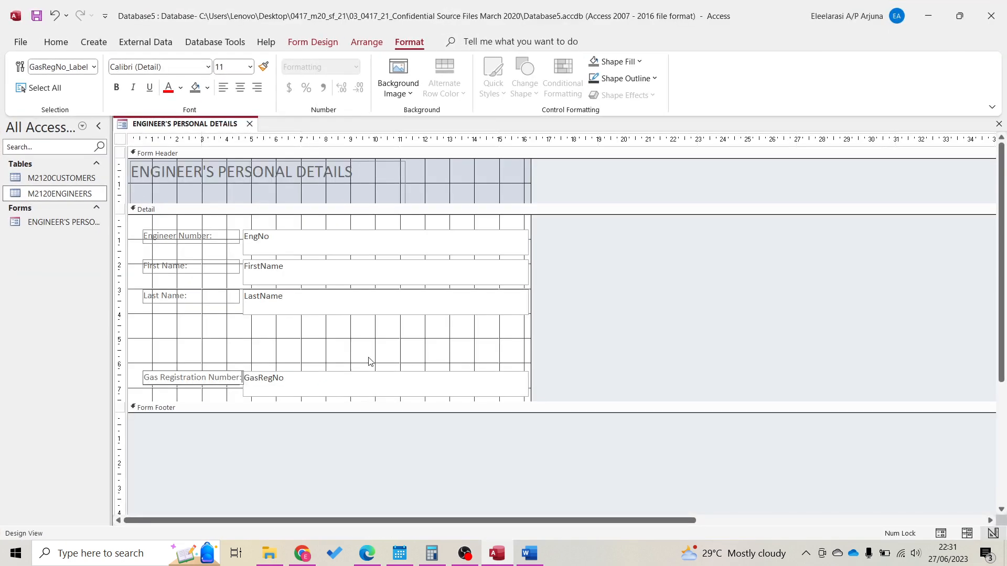
pyautogui.click(315, 363)
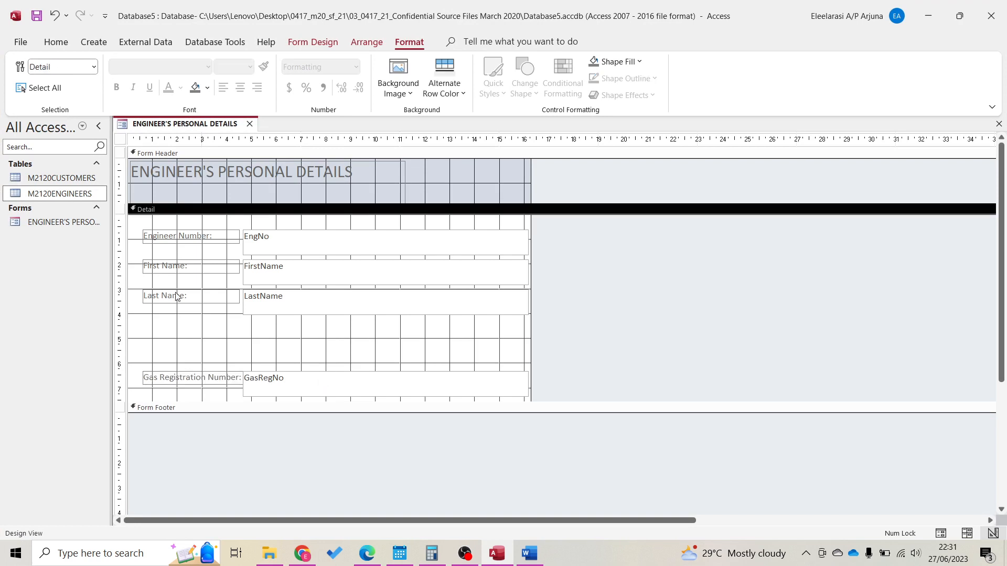
pyautogui.click(173, 234)
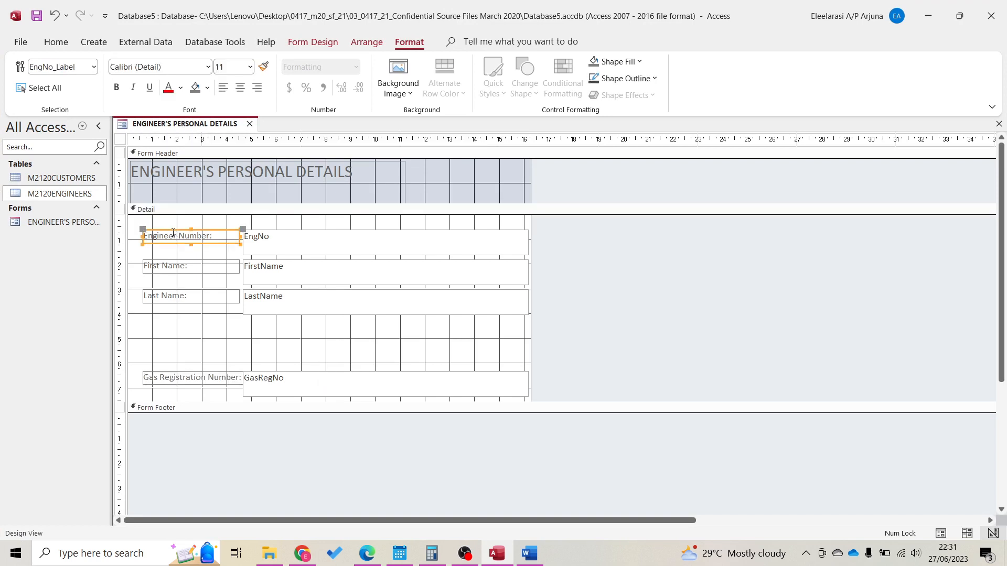
pyautogui.click(203, 337)
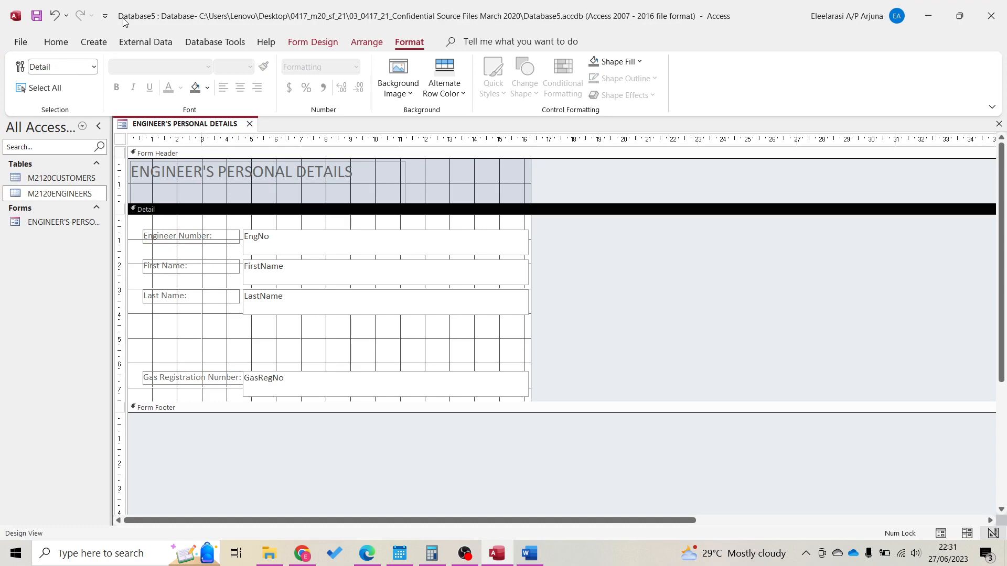
# Draw an option group in the empty gap of the form's Detail section
pyautogui.click(314, 42)
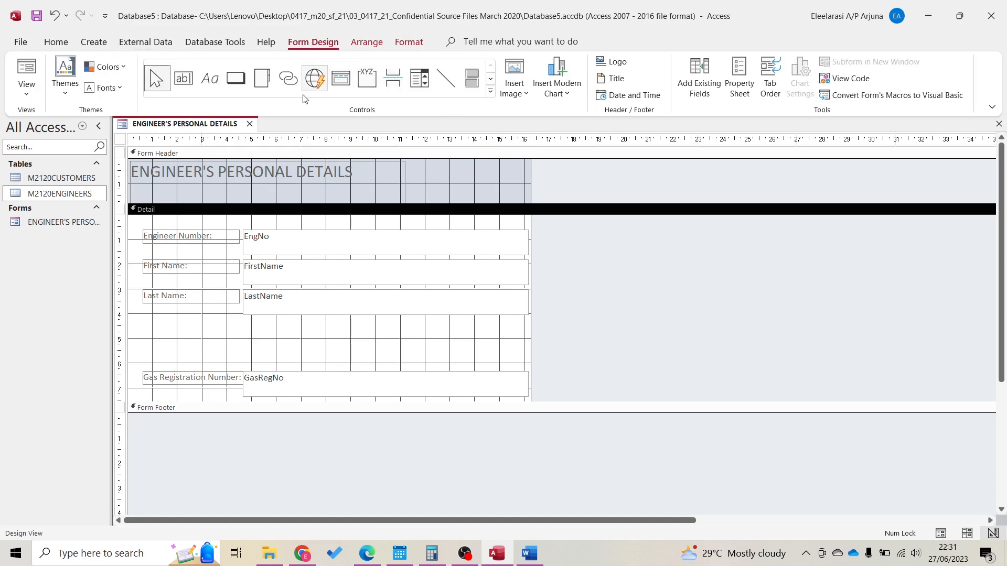
pyautogui.click(492, 92)
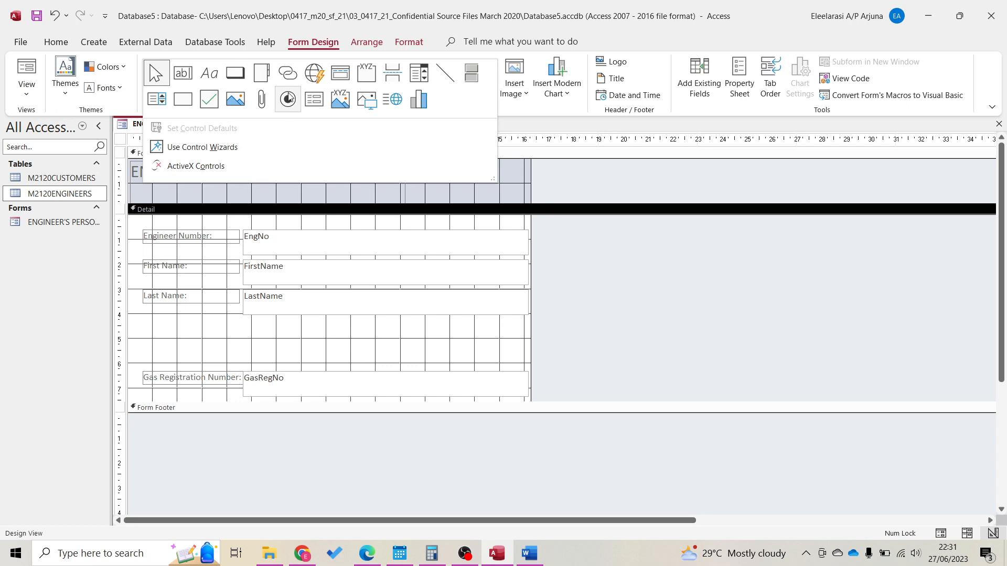
pyautogui.click(368, 75)
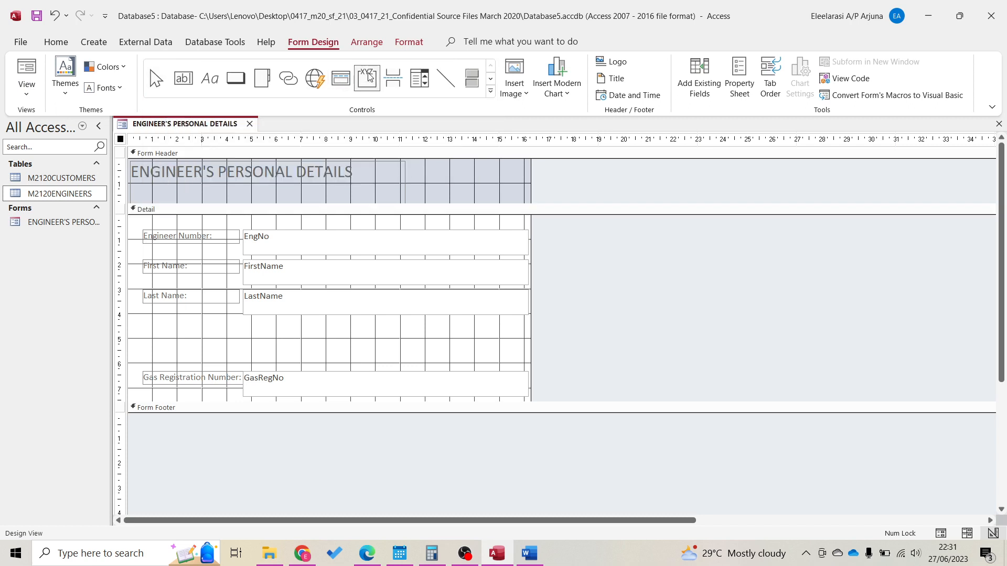
pyautogui.click(152, 315)
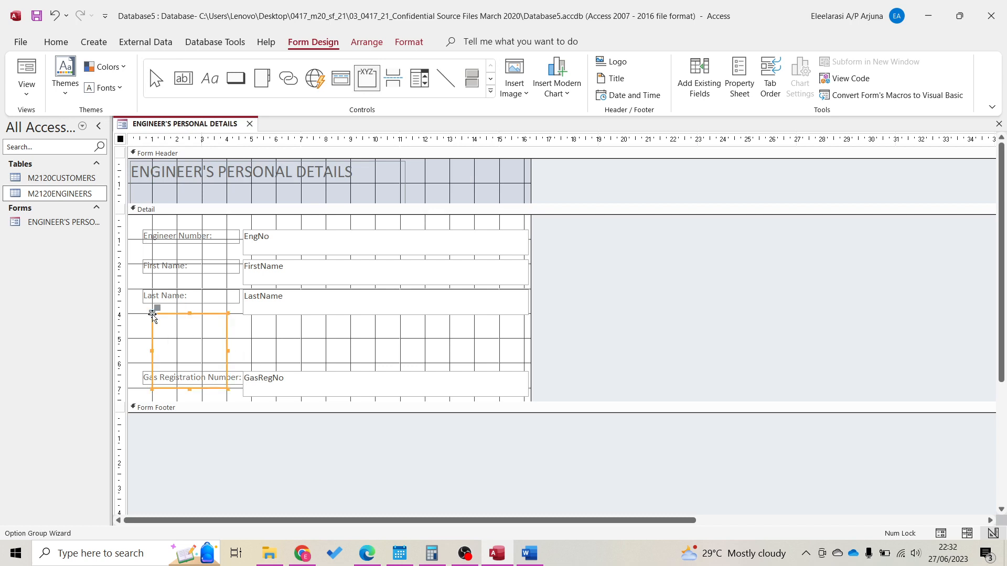
# Enter option labels Yes and No with no default, then open the source files folder
pyautogui.write('Yes')
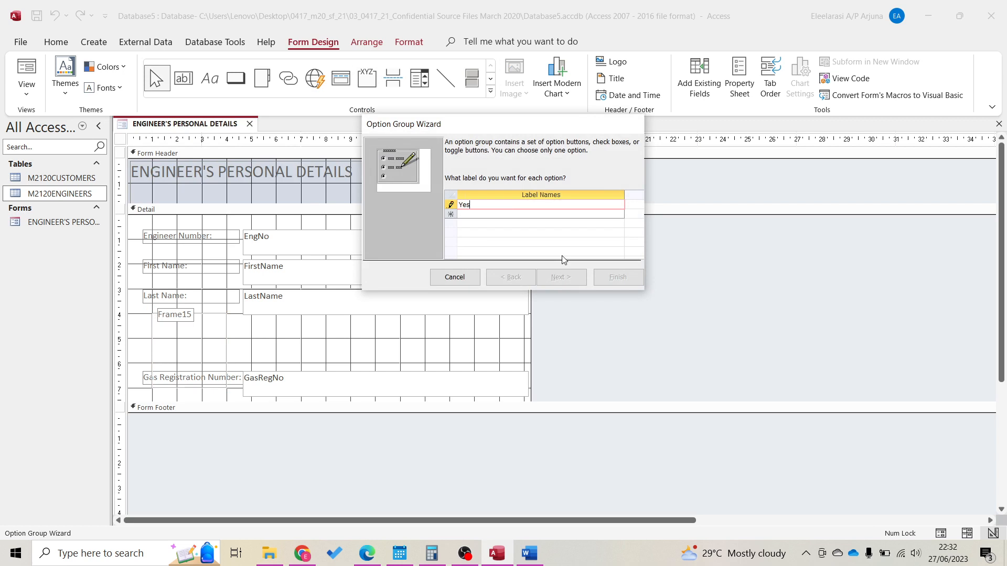
pyautogui.press('Return')
pyautogui.write('No')
pyautogui.press('Return')
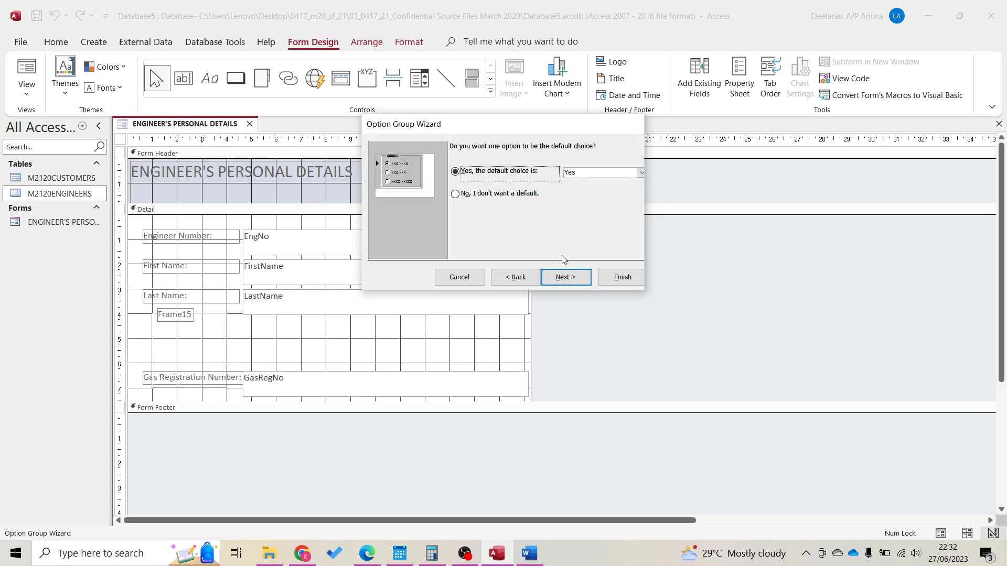
pyautogui.click(527, 195)
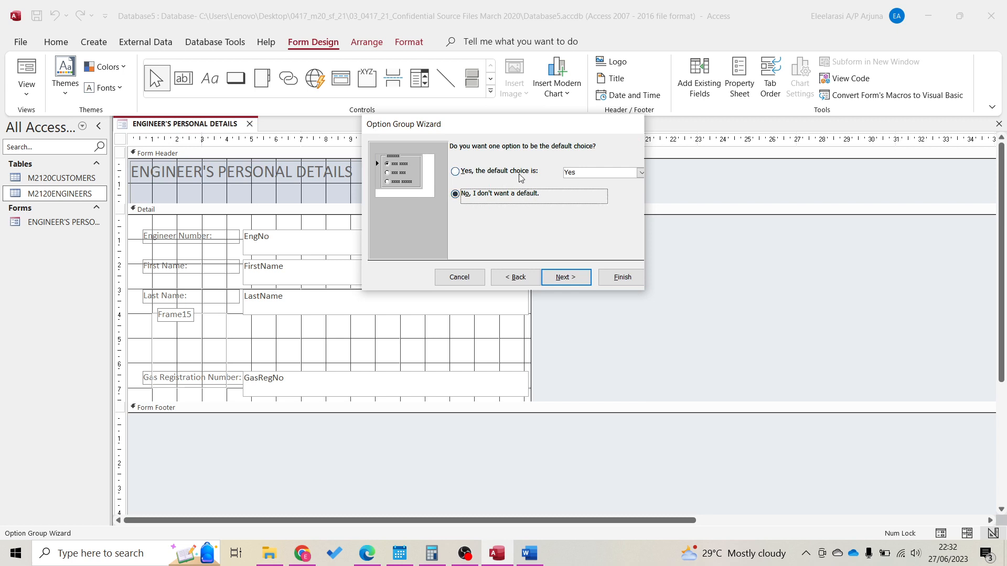
pyautogui.click(559, 279)
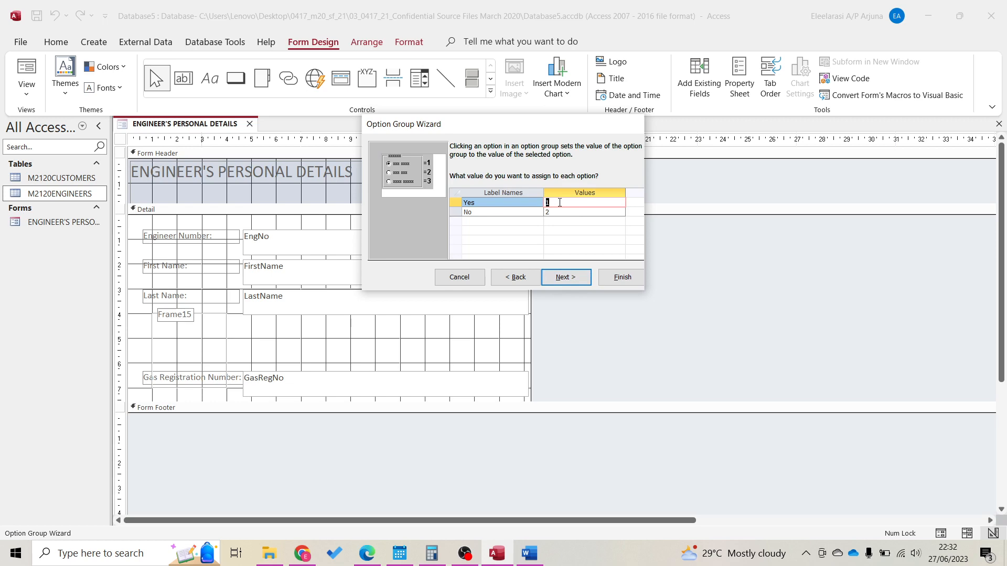
pyautogui.click(270, 553)
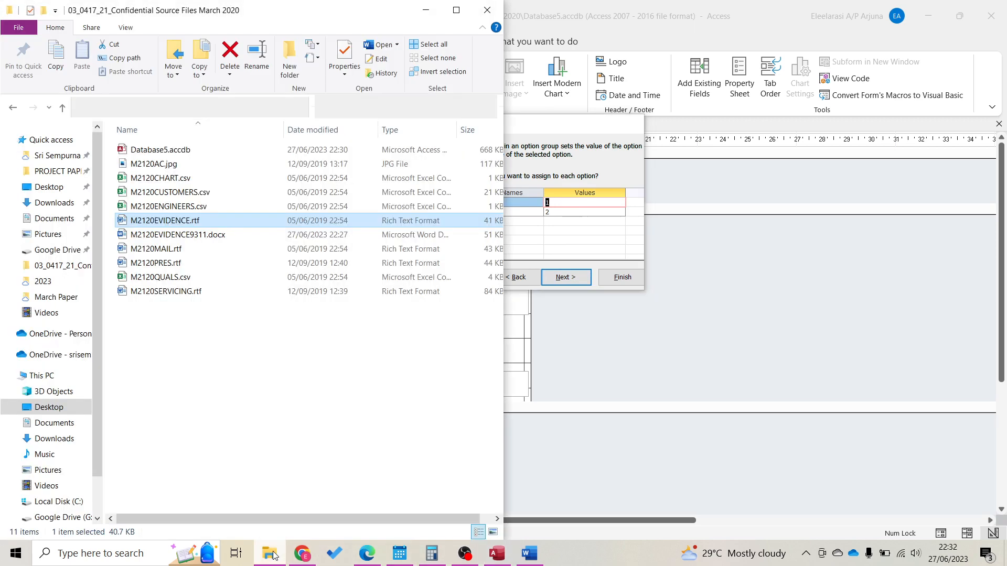
# Open M2120ENGINEERS.csv in Excel and check engineer E01's Gas, Electric and Aircon values
pyautogui.click(194, 207)
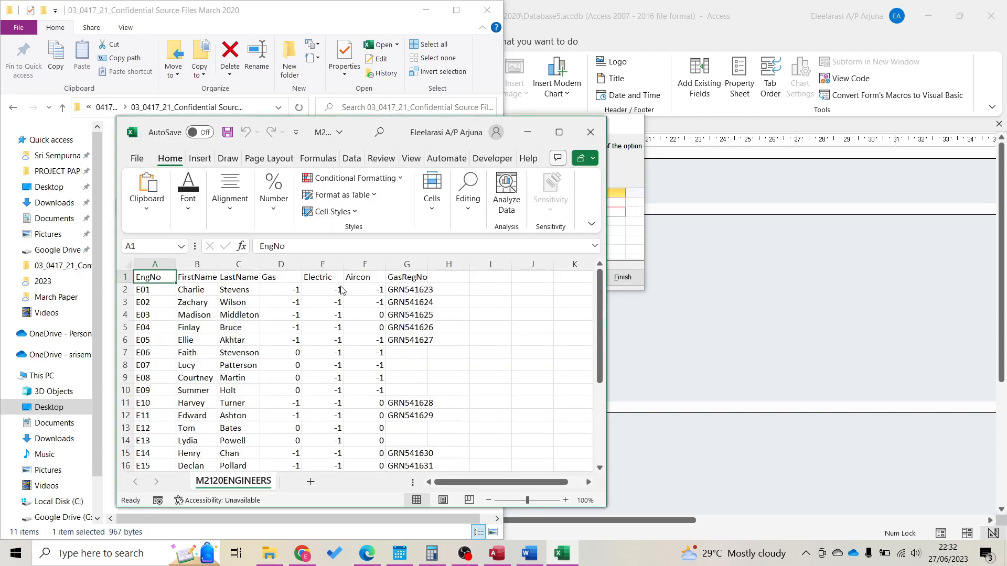
pyautogui.click(288, 321)
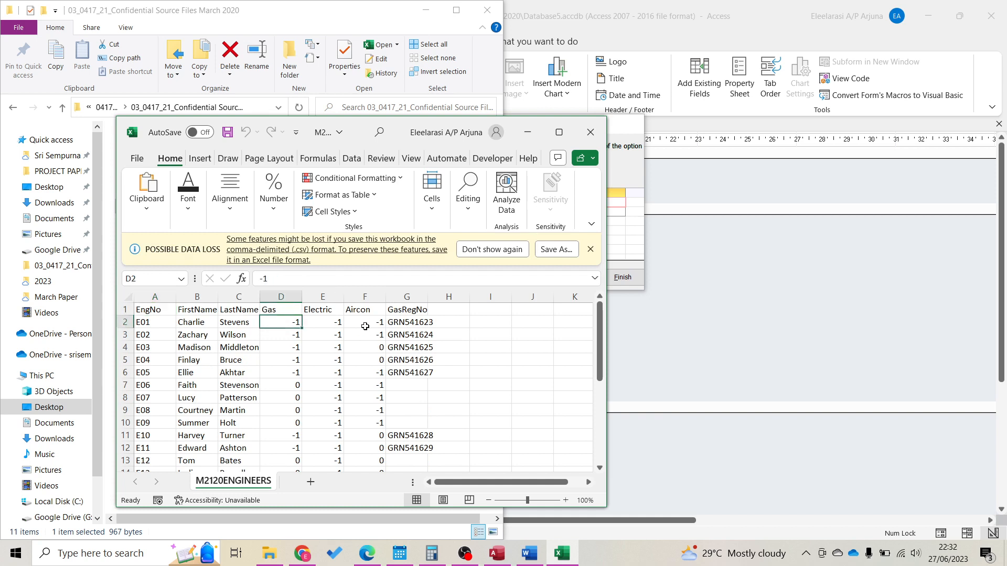
pyautogui.press('Right')
pyautogui.press('Right')
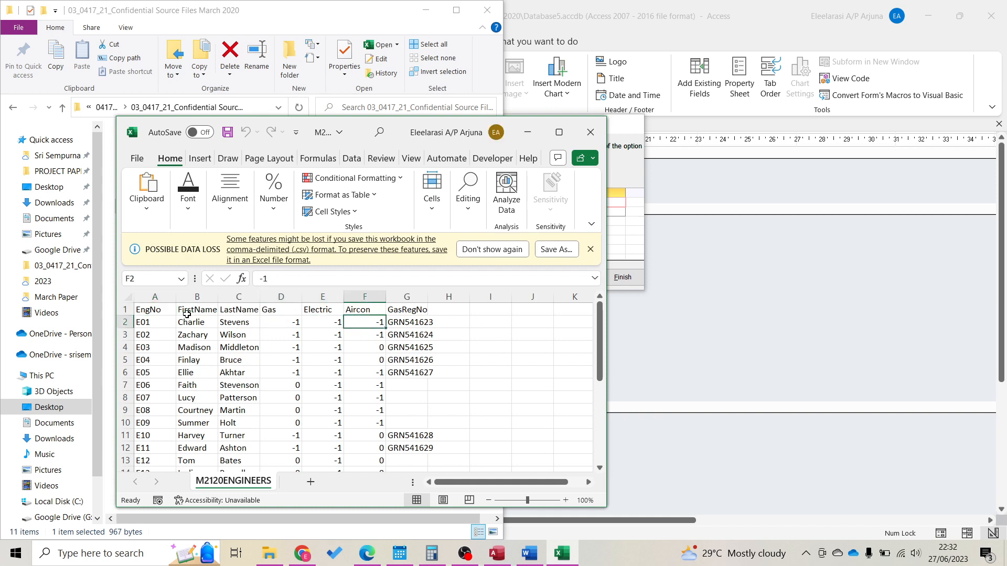
pyautogui.click(170, 321)
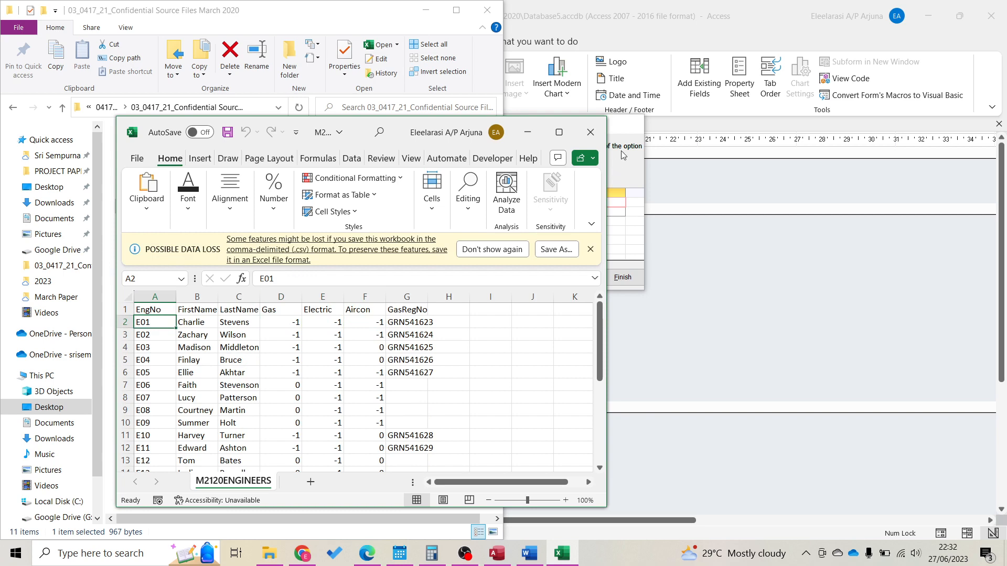
pyautogui.click(590, 132)
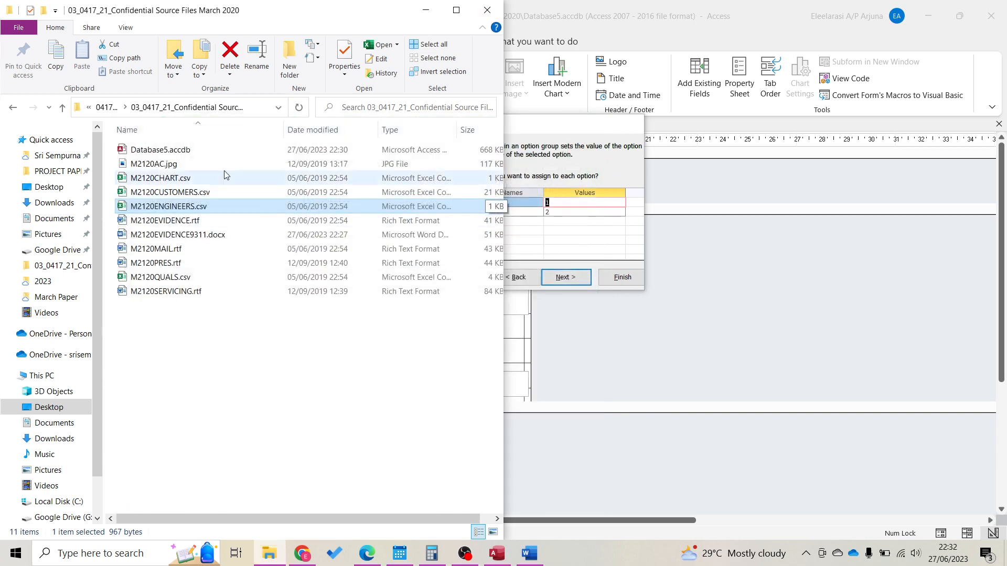
# Reopen M2120ENGINEERS.csv, confirm the -1/0 values in columns D–F, and close without saving
pyautogui.doubleClick(235, 206)
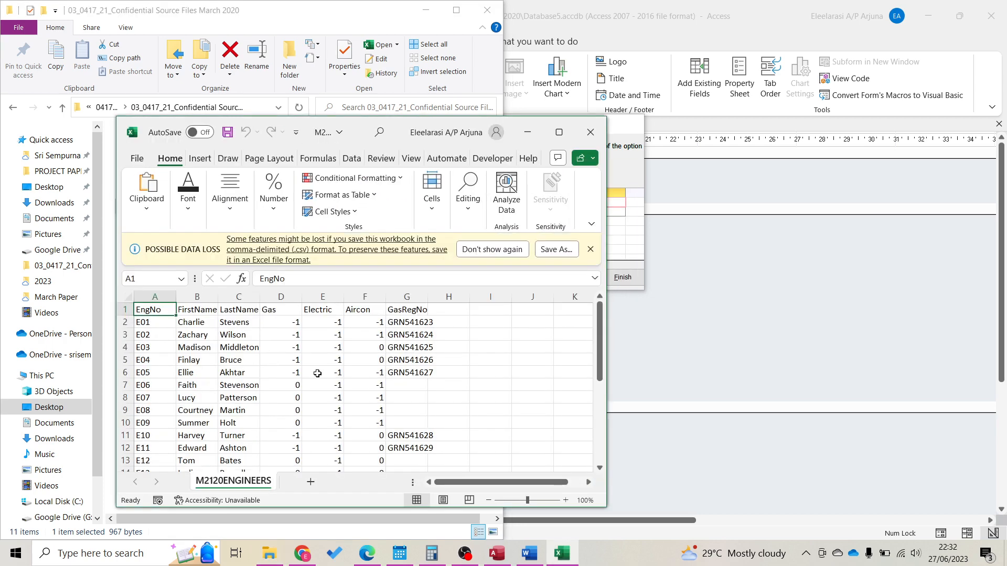
pyautogui.click(317, 374)
pyautogui.scroll(-1, 317, 373)
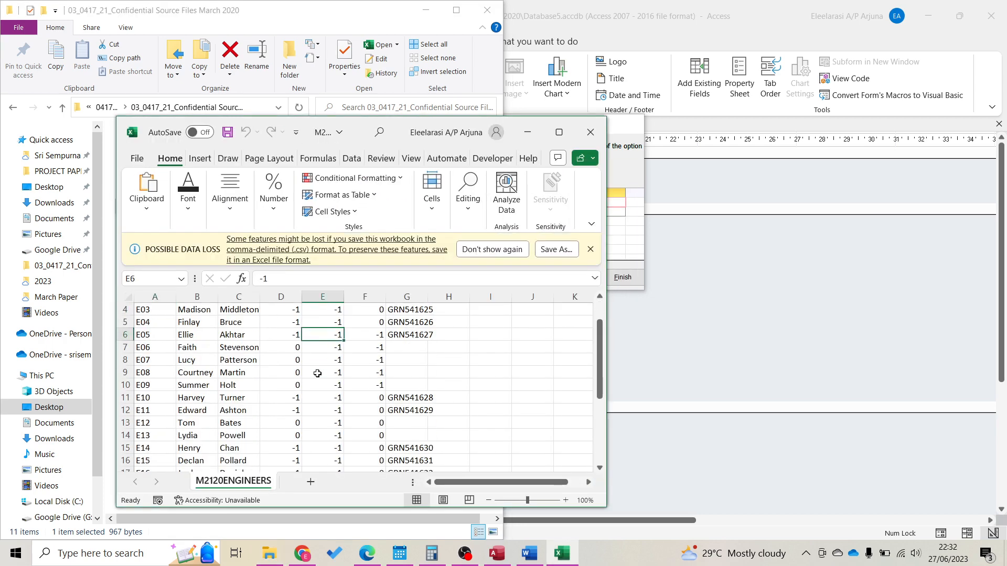
pyautogui.scroll(1, 318, 374)
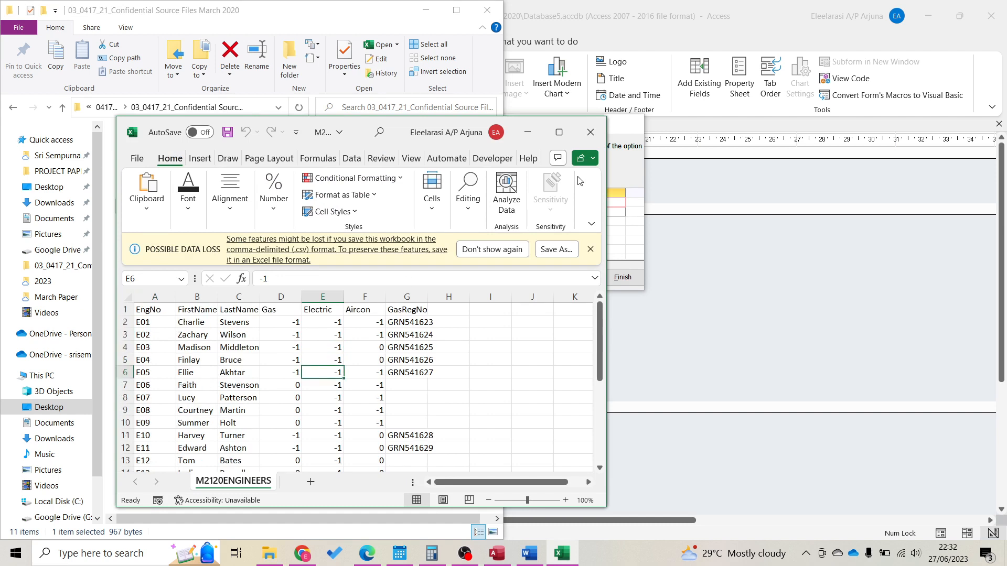
pyautogui.moveTo(293, 323); pyautogui.dragTo(372, 324)
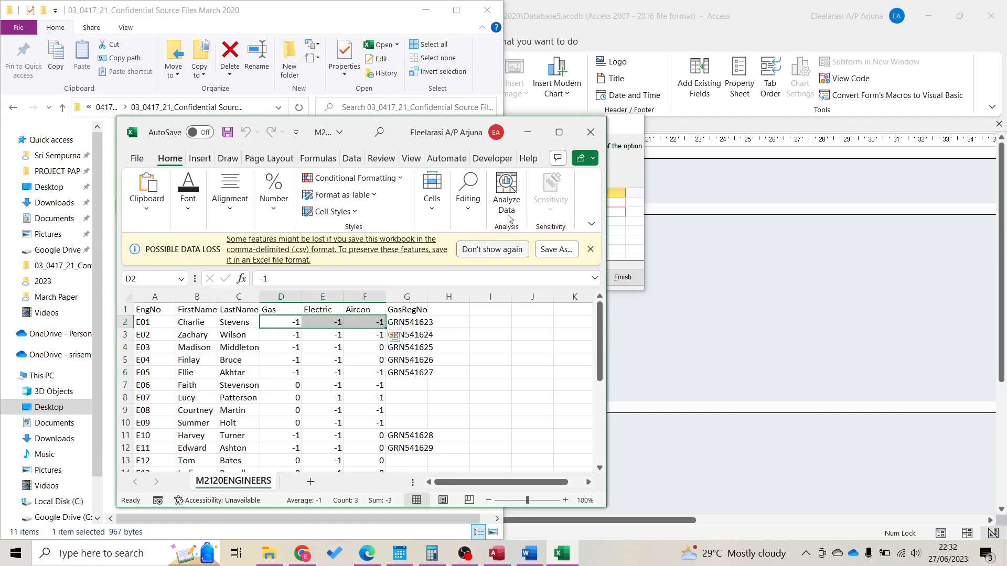
pyautogui.click(580, 130)
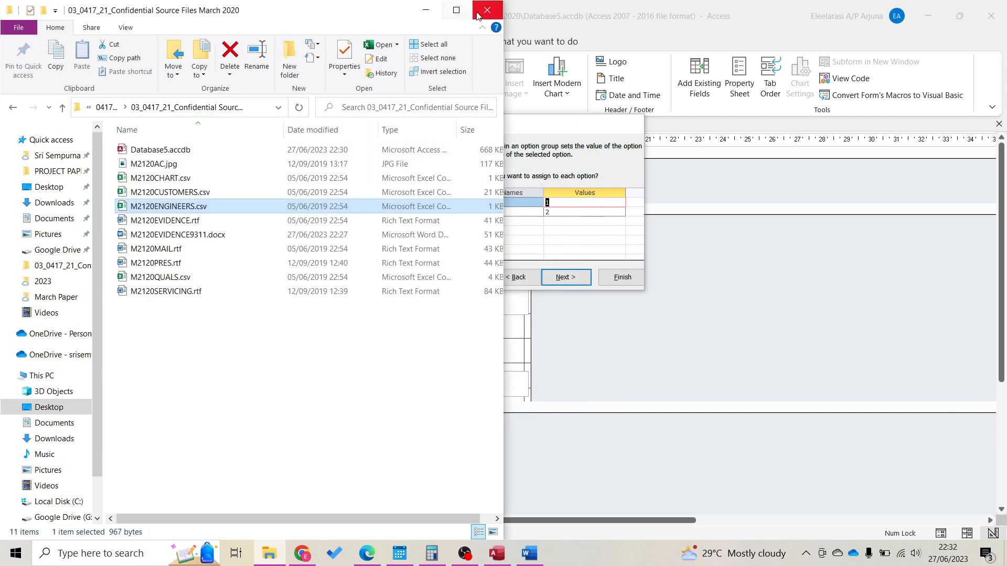
# Close File Explorer and cancel the unfinished Option Group Wizard
pyautogui.click(477, 16)
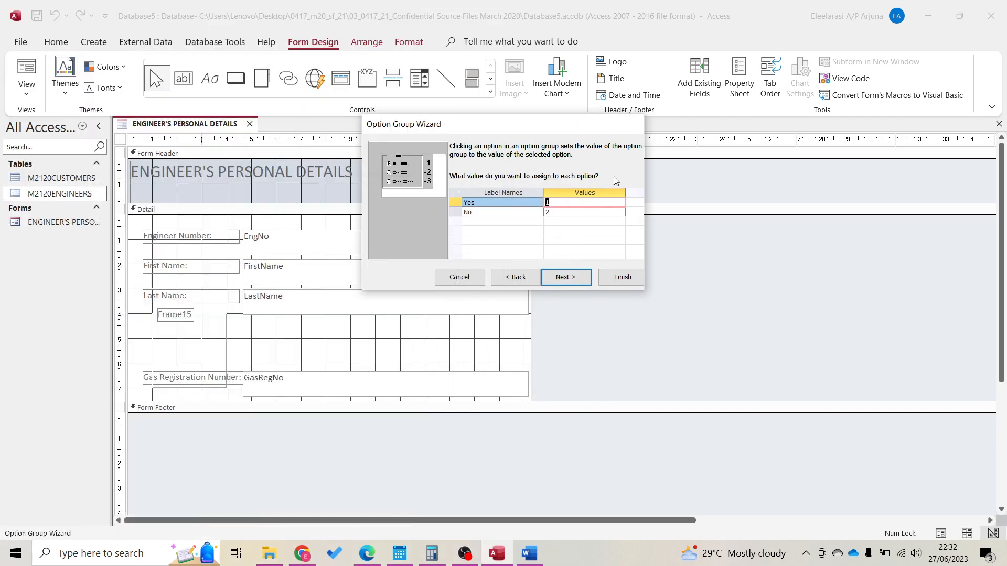
pyautogui.click(32, 198)
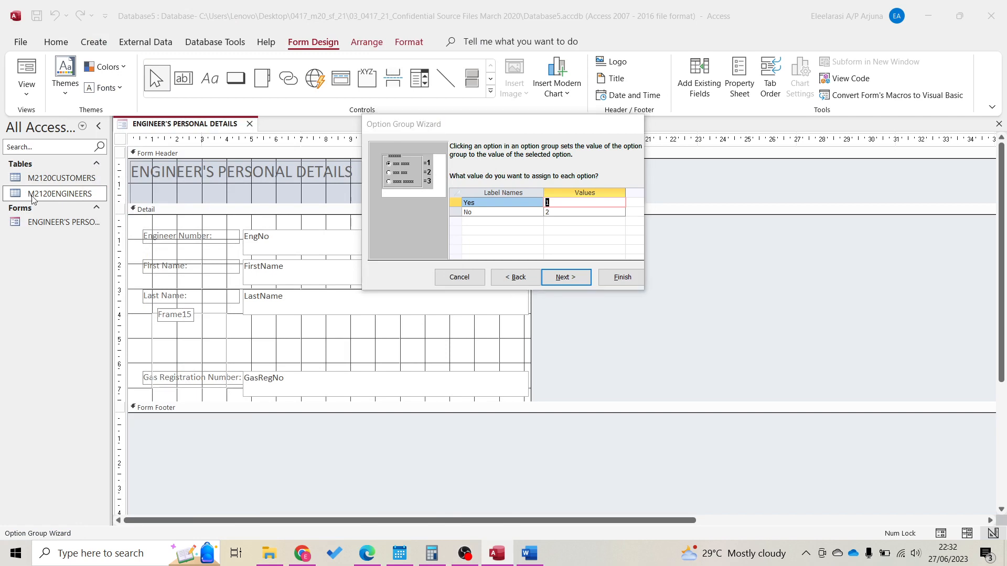
pyautogui.press('Escape')
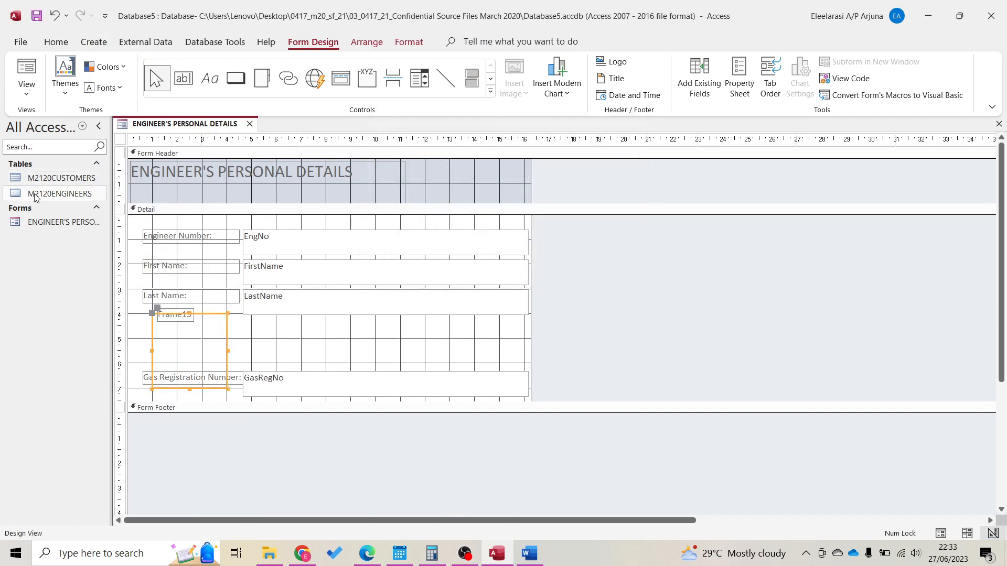
# Open the M2120ENGINEERS table and the form in Design view, then delete the empty Frame15
pyautogui.doubleClick(35, 195)
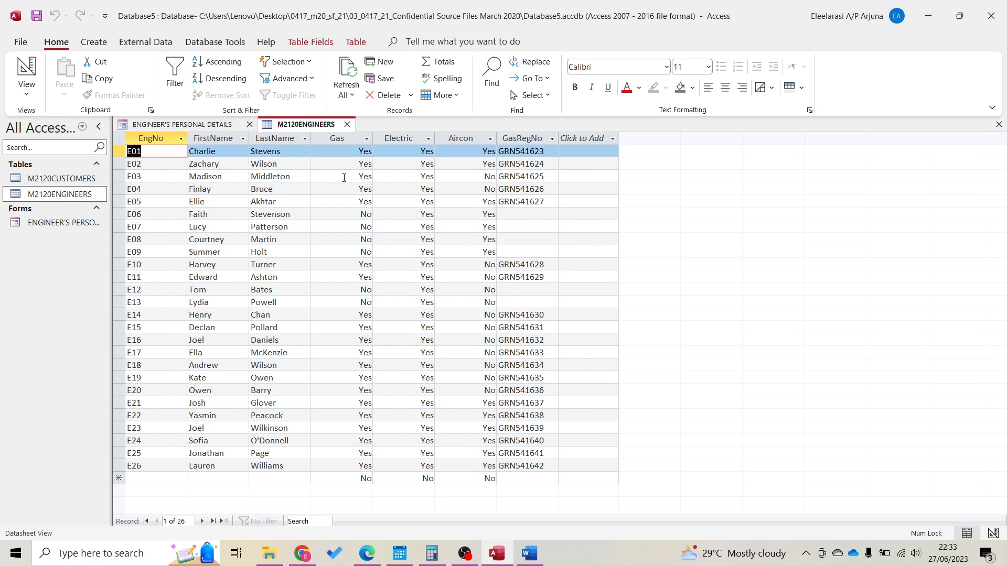
pyautogui.doubleClick(50, 223)
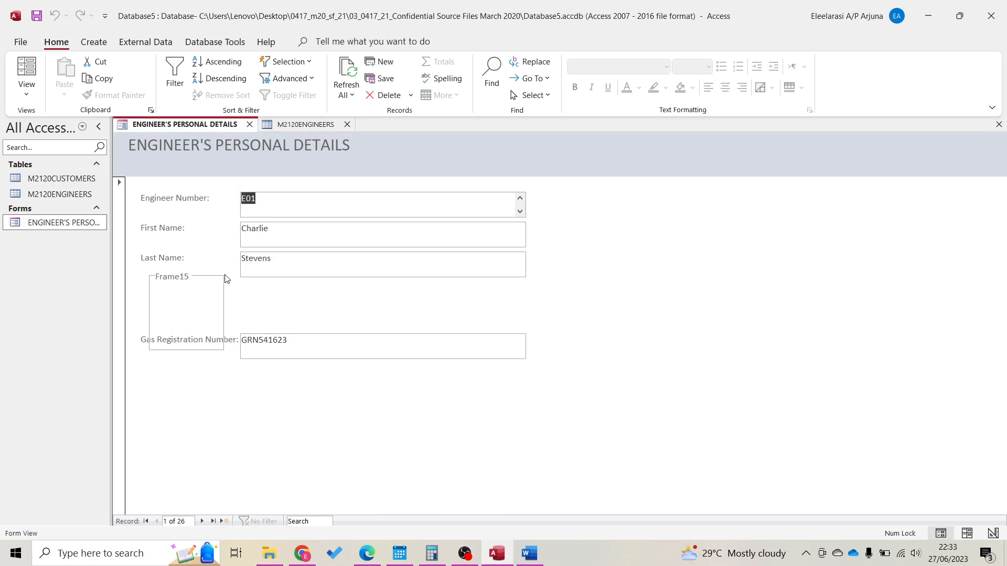
pyautogui.click(994, 533)
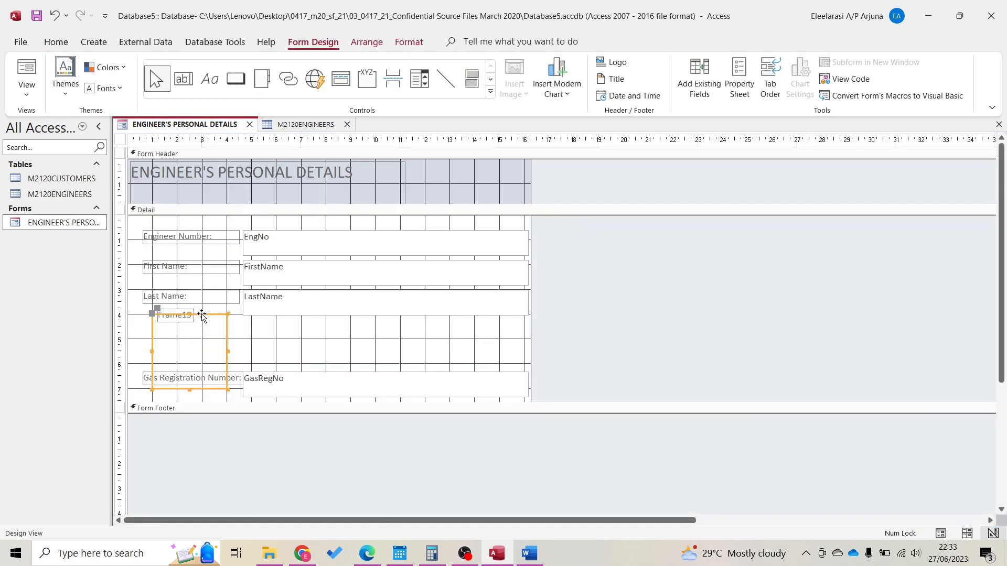
pyautogui.press('Delete')
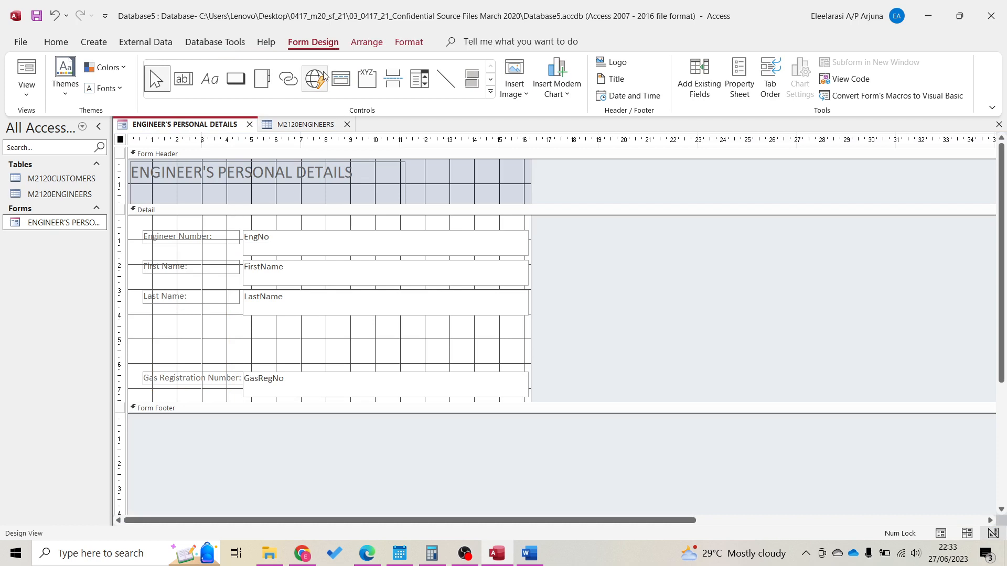
# Place an option group below Last Name with labels Yes and No and no default
pyautogui.click(367, 79)
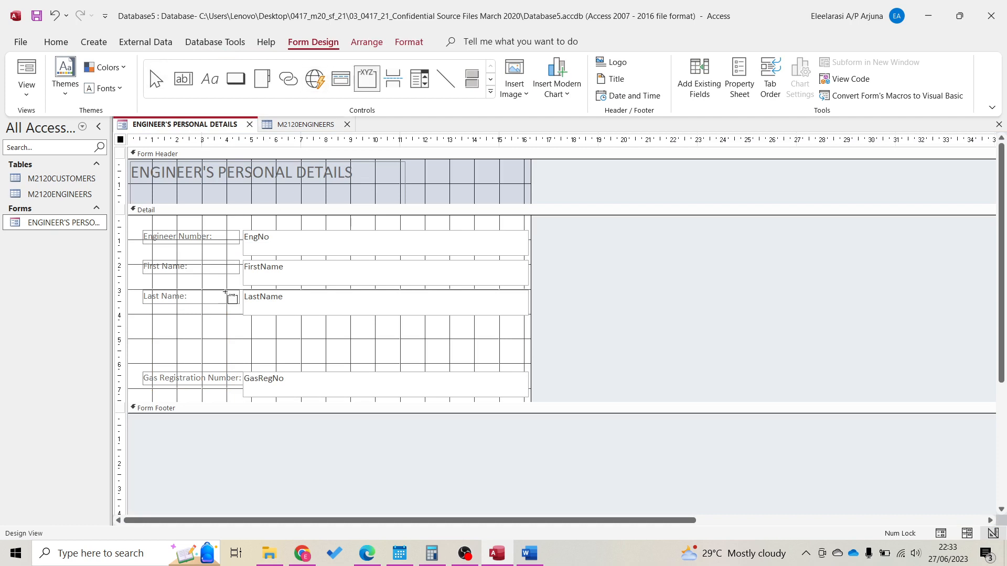
pyautogui.click(152, 313)
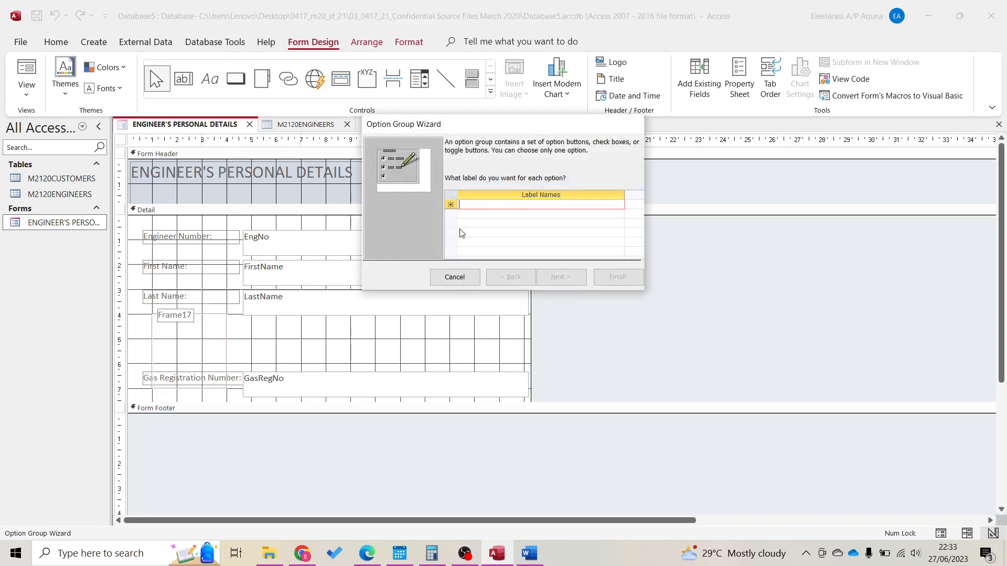
pyautogui.write('Yes')
pyautogui.press('Tab')
pyautogui.write('No')
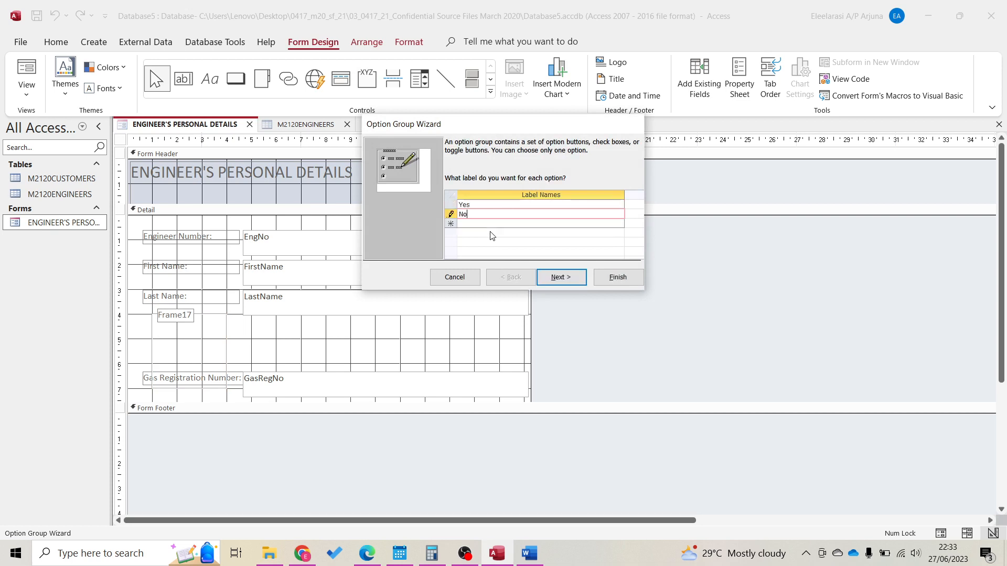
pyautogui.press('Return')
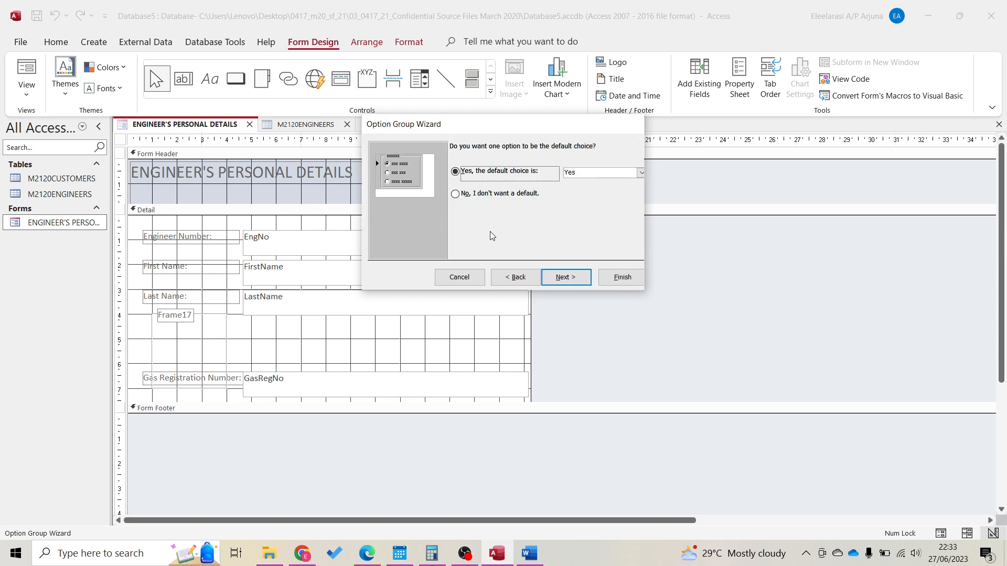
pyautogui.click(471, 193)
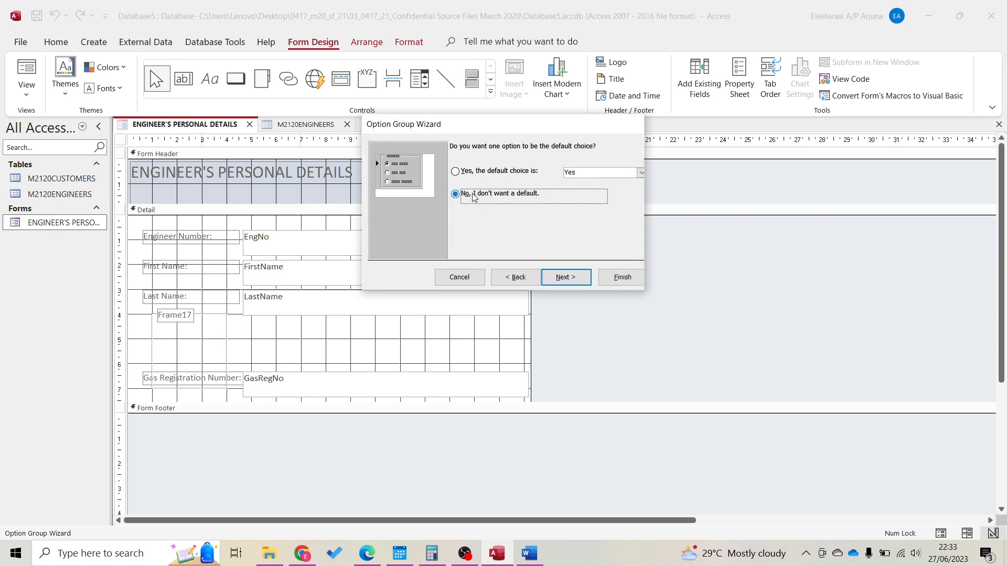
pyautogui.click(566, 278)
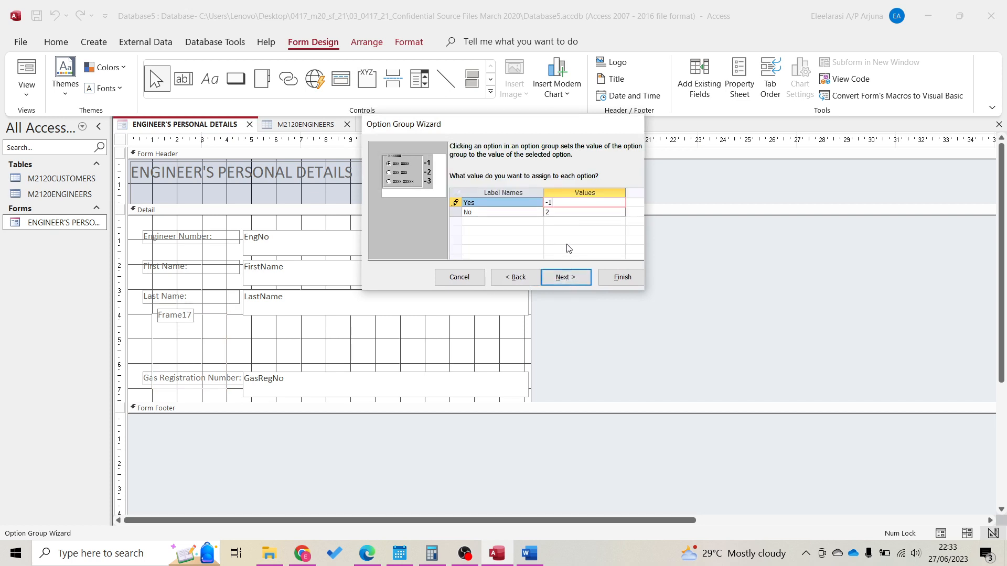
# Assign values -1 to Yes and 0 to No, storing the choice in the Electric field
pyautogui.press('Down')
pyautogui.write('0')
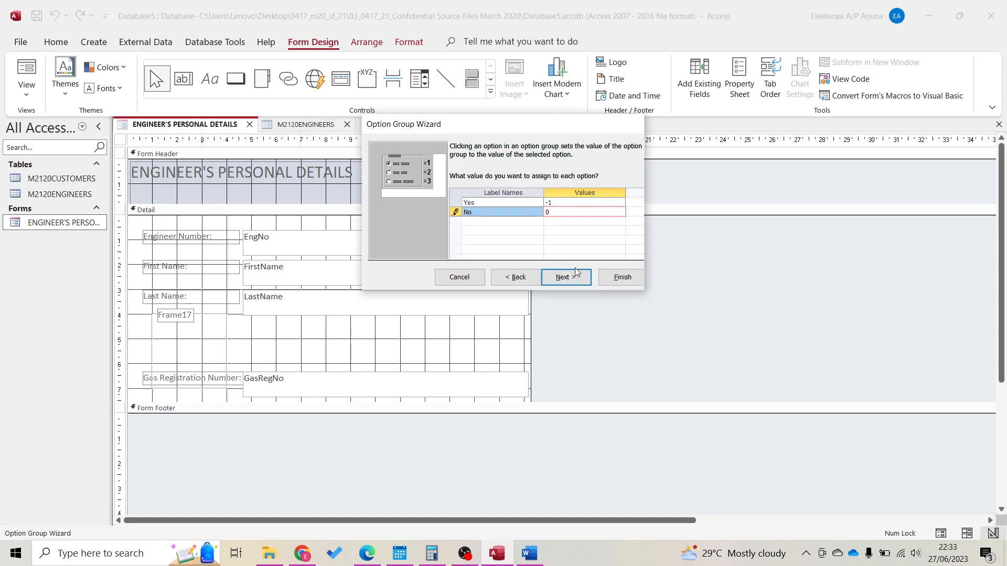
pyautogui.click(575, 276)
pyautogui.click(521, 240)
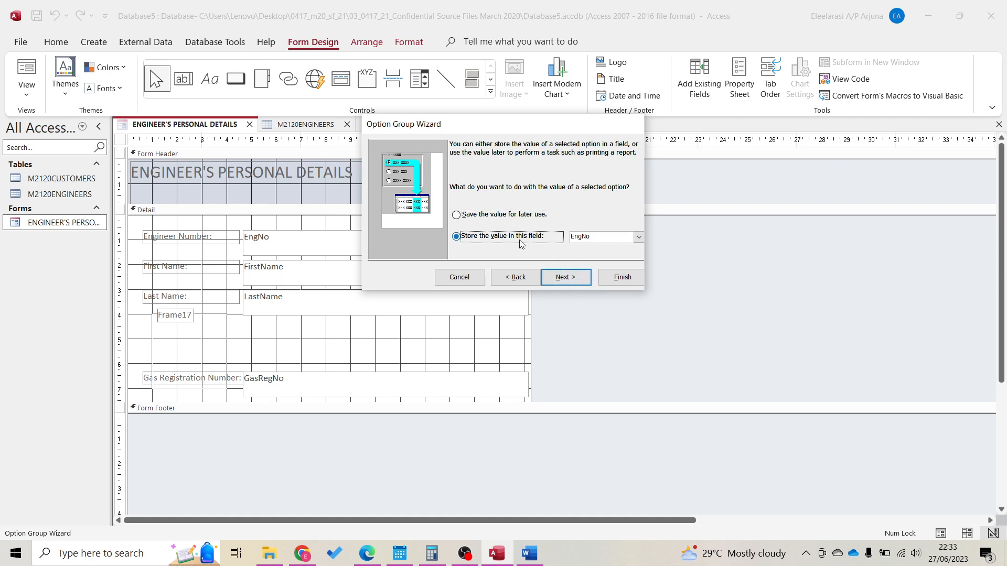
pyautogui.click(638, 237)
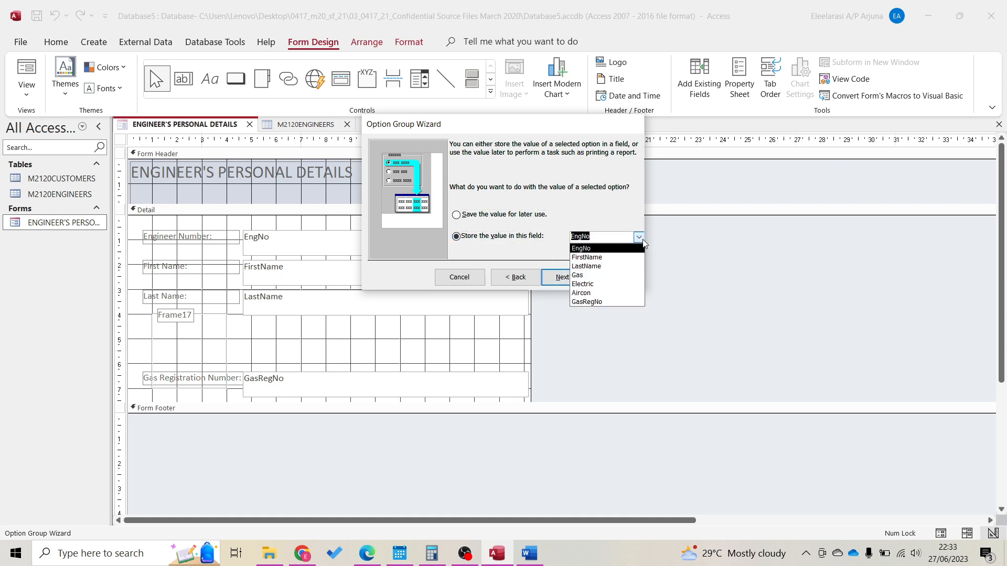
pyautogui.click(598, 284)
pyautogui.click(576, 280)
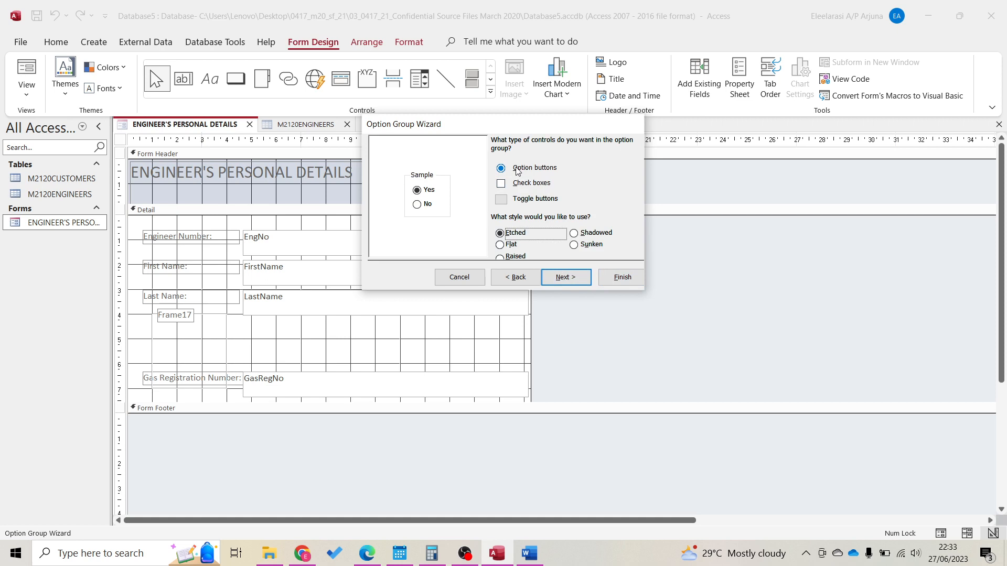
# Caption the Gas option group 'Can you service Gas?' and finish the wizard
pyautogui.click(569, 273)
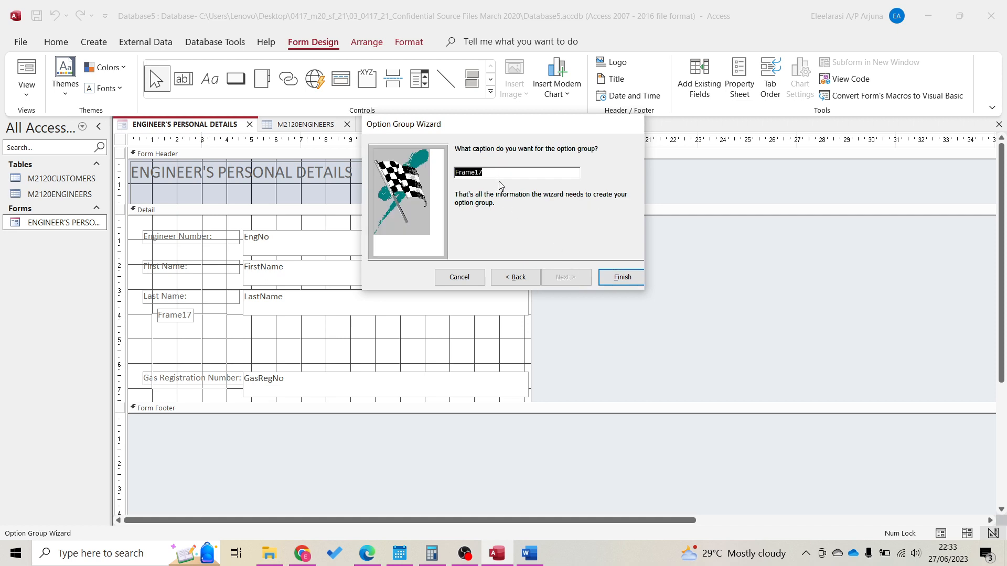
pyautogui.write('C')
pyautogui.click(628, 280)
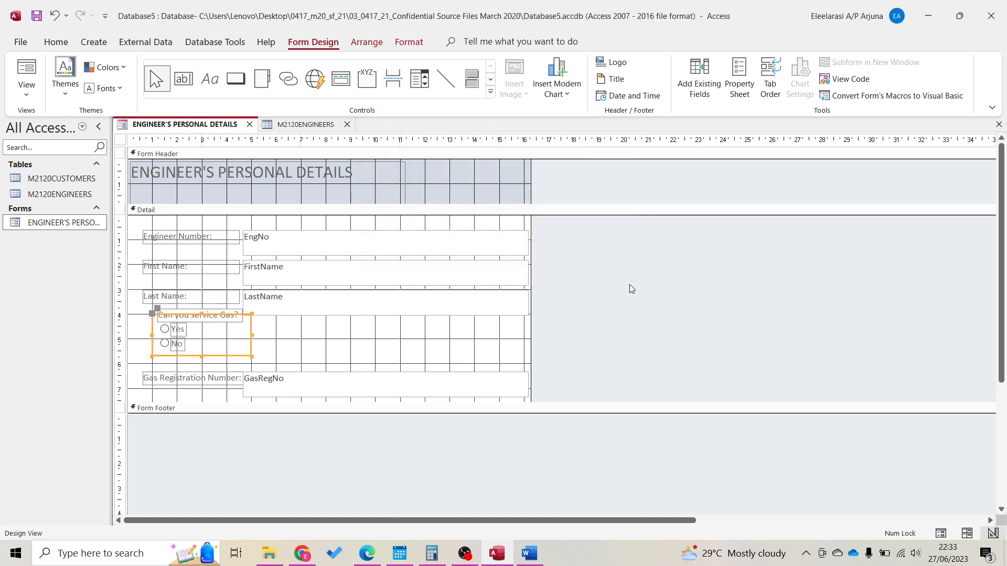
# Draw a new option group beside the Gas group with labels Yes and No
pyautogui.click(278, 337)
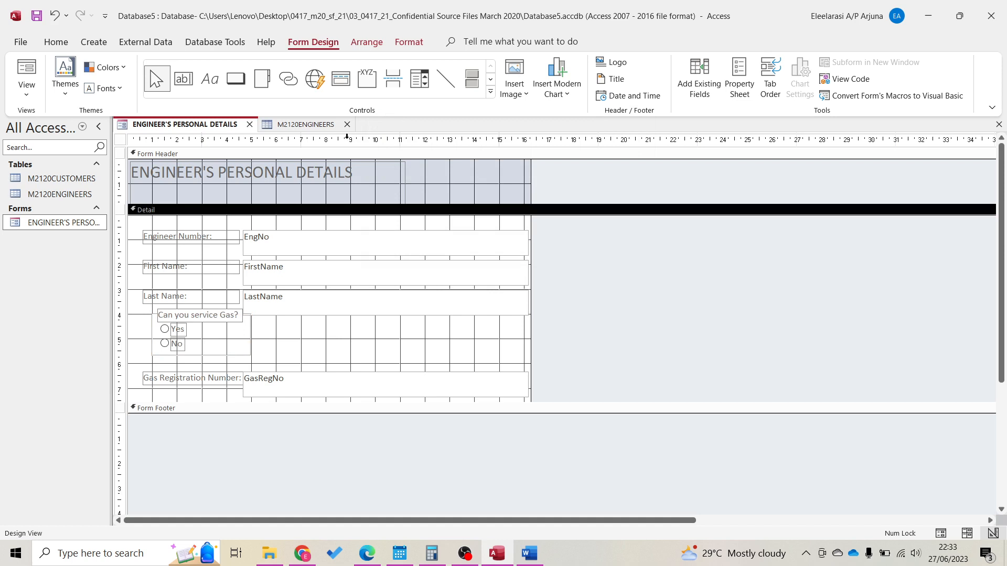
pyautogui.click(366, 79)
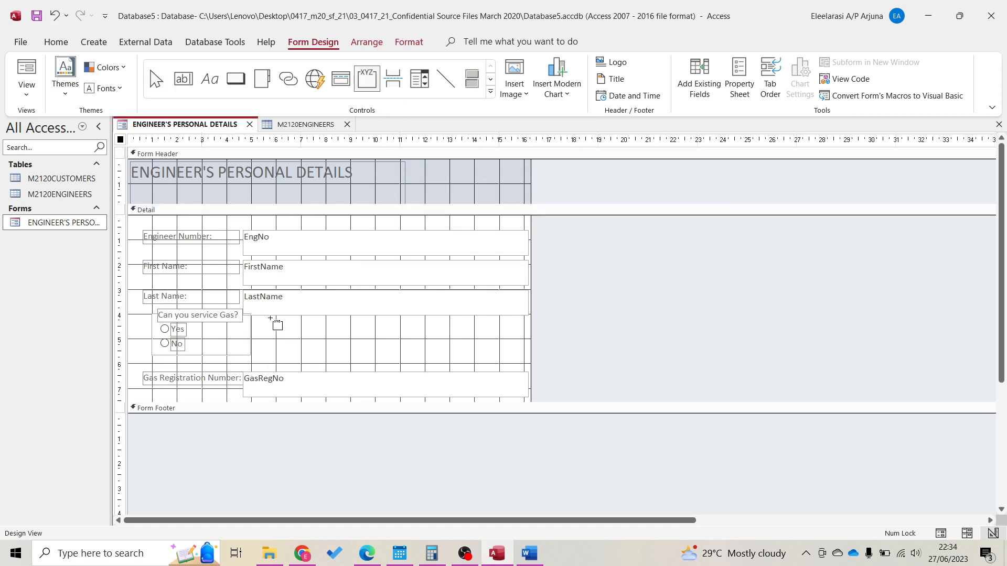
pyautogui.moveTo(271, 318); pyautogui.dragTo(345, 394)
pyautogui.write('Ye')
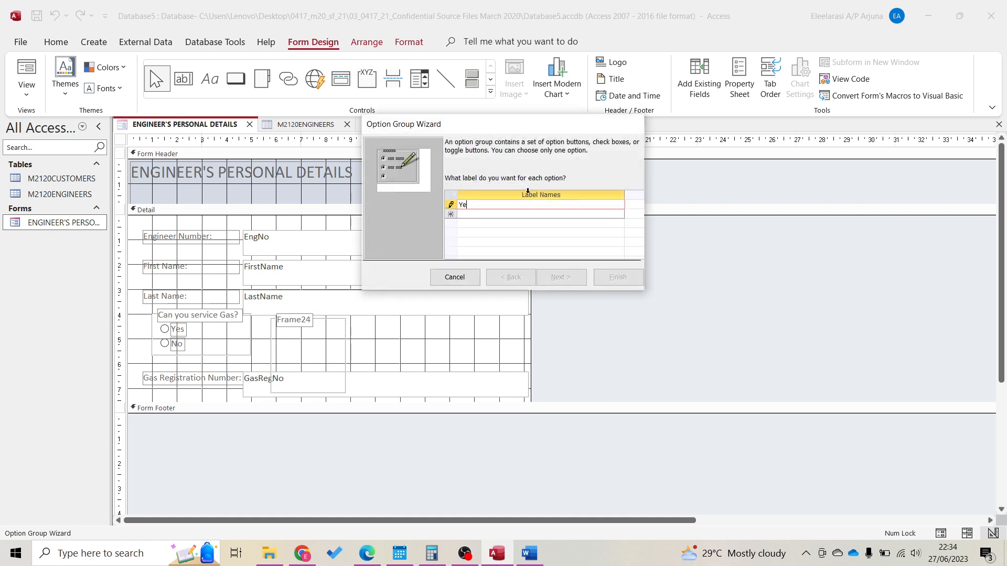
pyautogui.write('s')
pyautogui.press('Tab')
pyautogui.write('Nno')
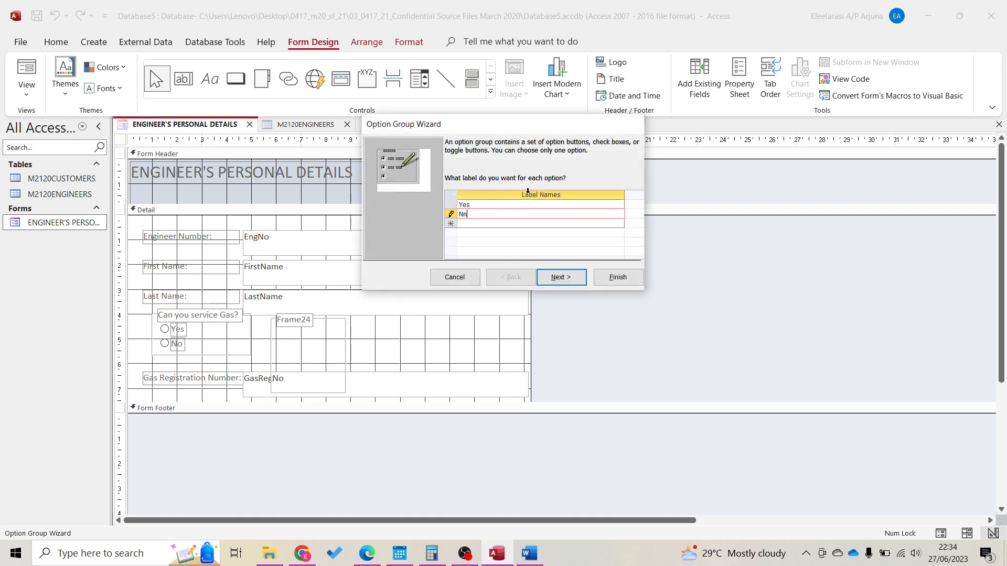
# Set no default option, values -1 for Yes and 0 for No, stored in the Electric field
pyautogui.click(553, 277)
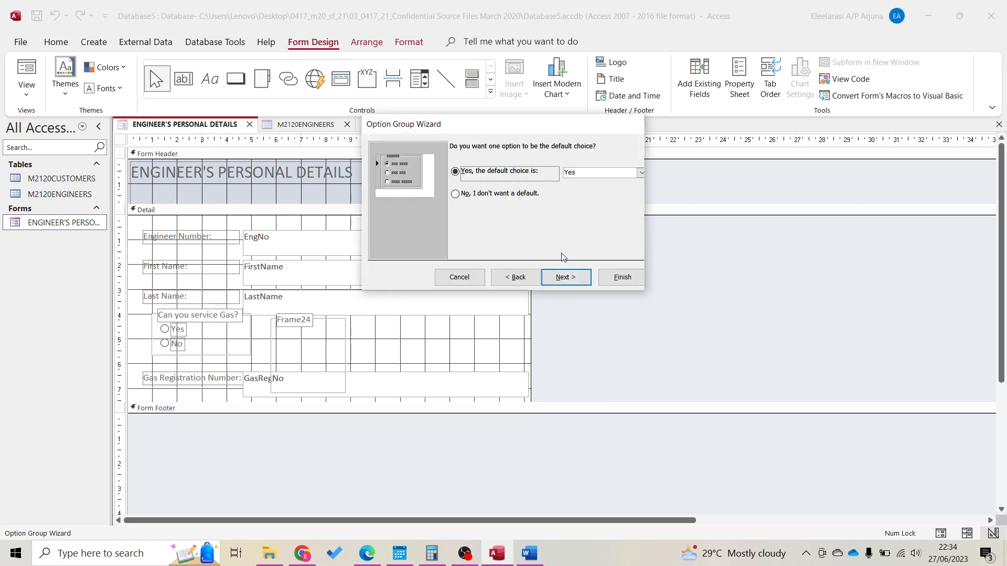
pyautogui.click(520, 195)
pyautogui.click(560, 279)
pyautogui.write('-1')
pyautogui.press('Down')
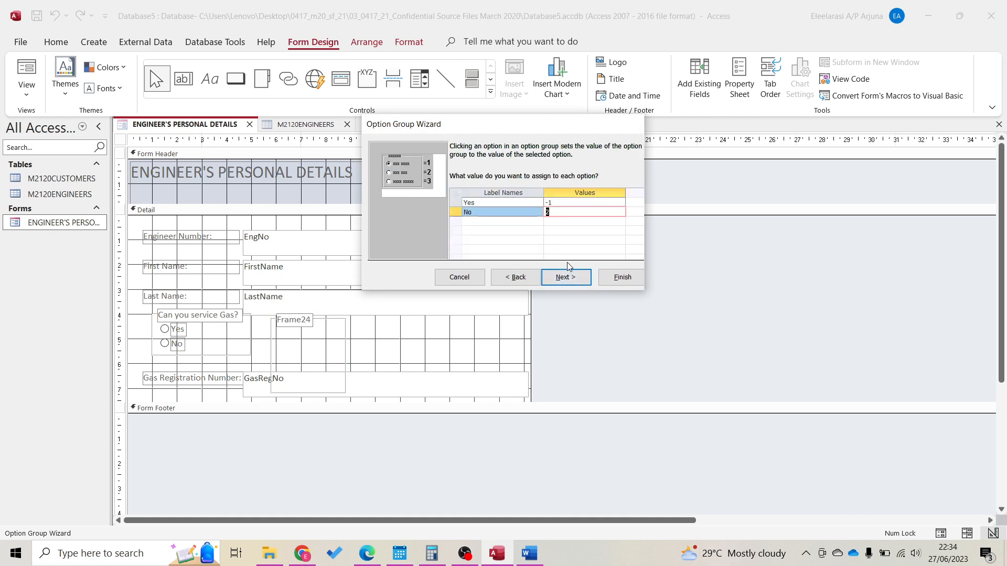
pyautogui.write('0')
pyautogui.click(569, 277)
pyautogui.click(611, 236)
pyautogui.click(639, 236)
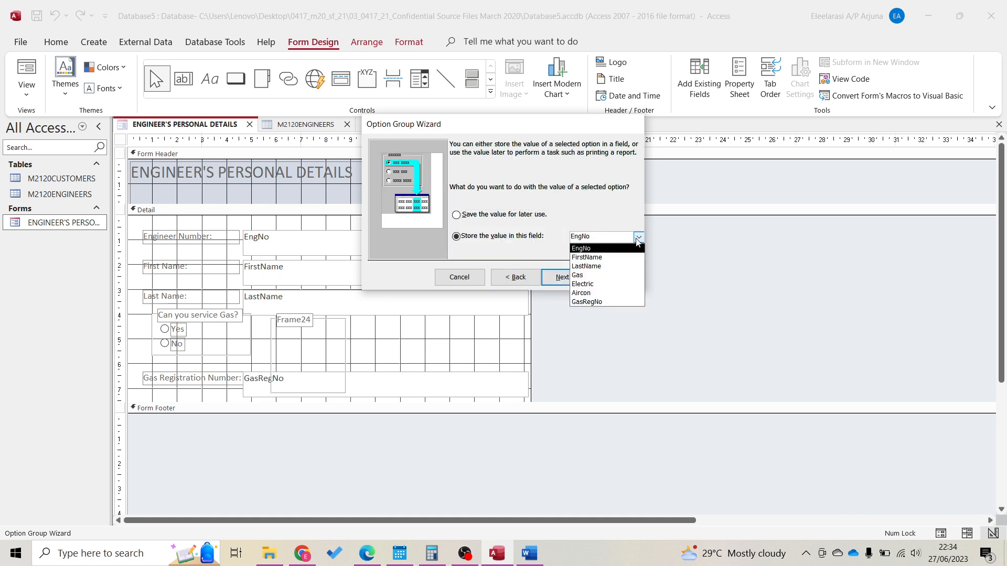
pyautogui.click(629, 285)
# Keep option buttons and caption the group 'Can you service Electric?'
pyautogui.click(578, 278)
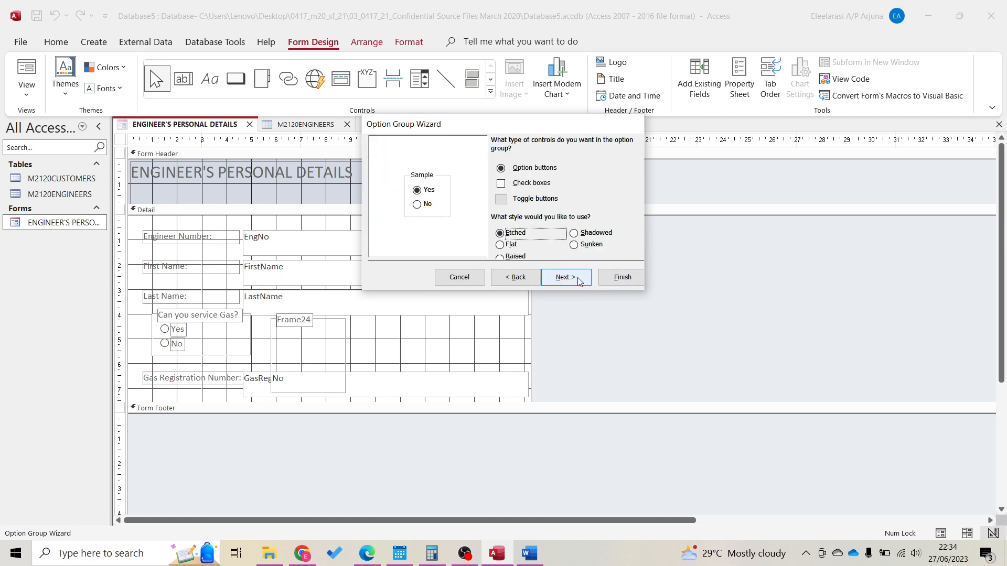
pyautogui.click(578, 280)
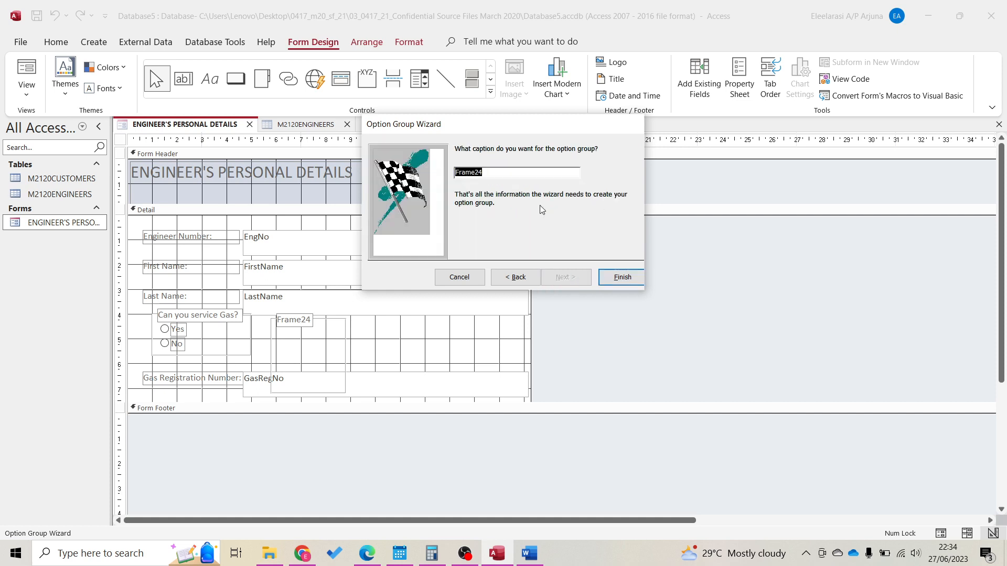
pyautogui.write('Ca')
pyautogui.click(623, 277)
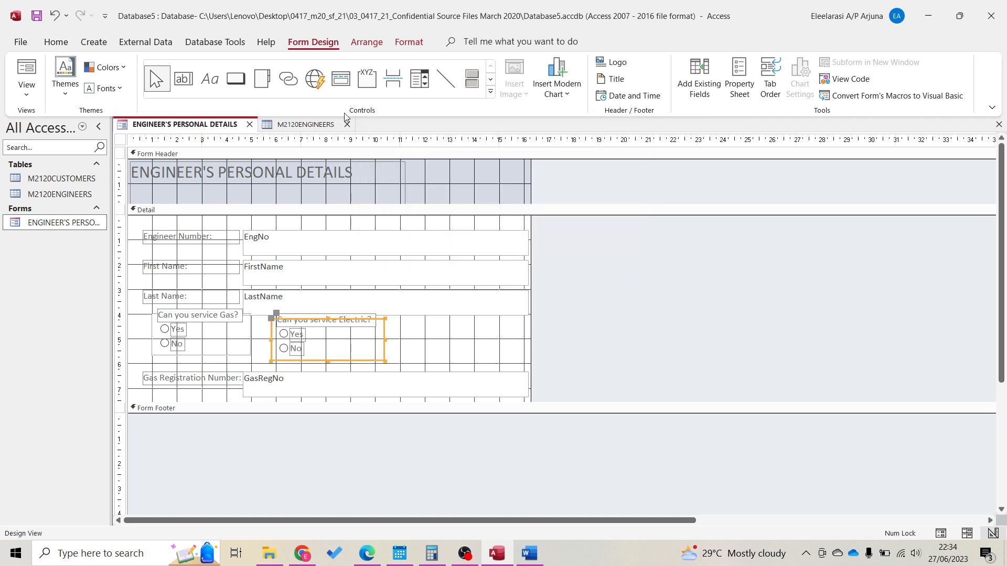
pyautogui.click(366, 79)
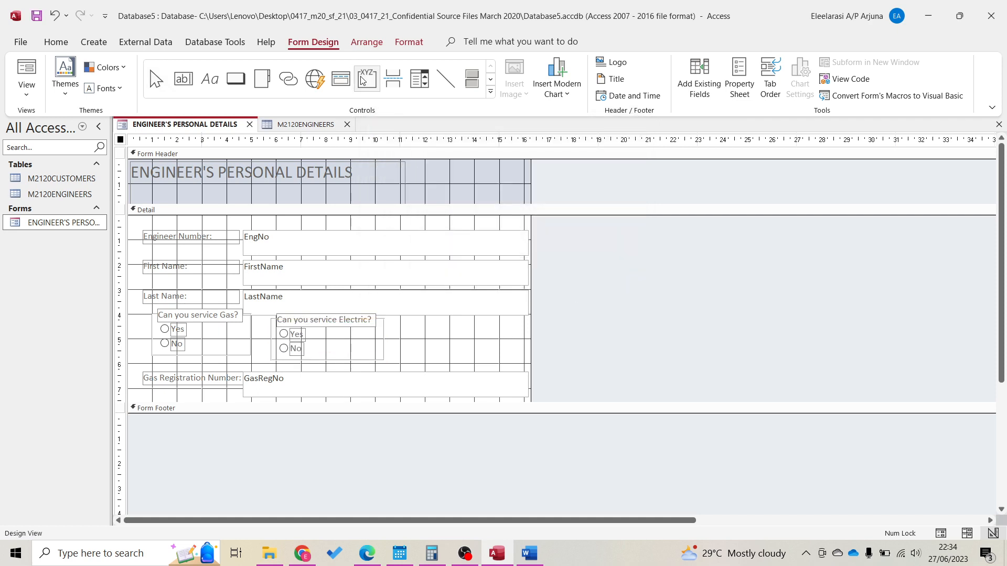
# Place a third option group right of Electric with labels Yes and No
pyautogui.click(418, 318)
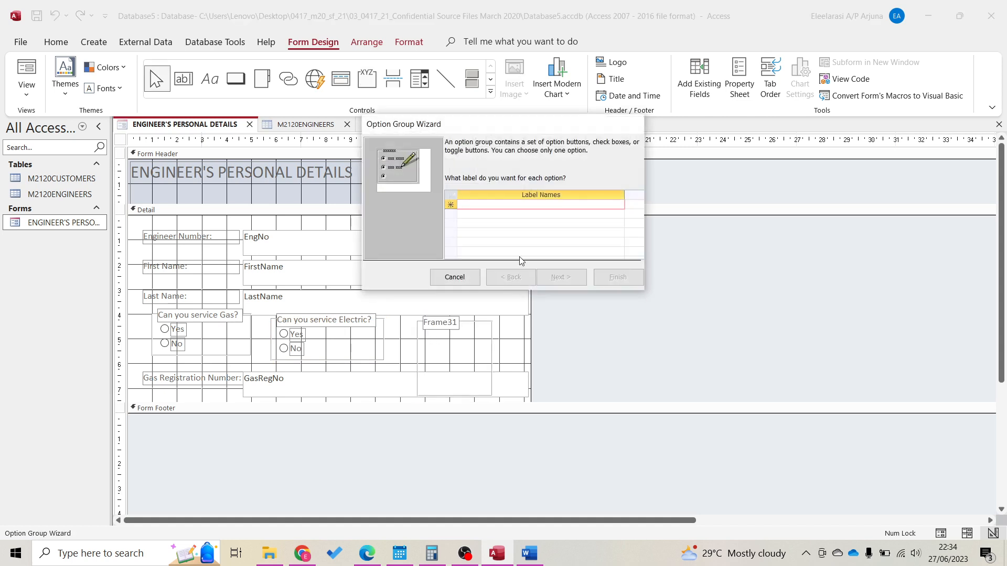
pyautogui.write('Y')
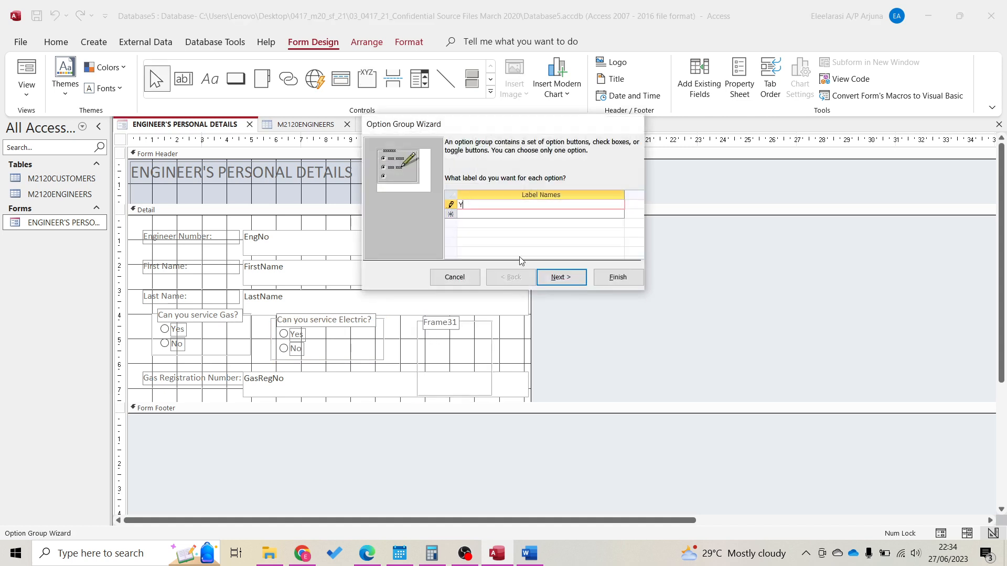
pyautogui.write('es')
pyautogui.press('Tab')
pyautogui.write('No')
pyautogui.press('Return')
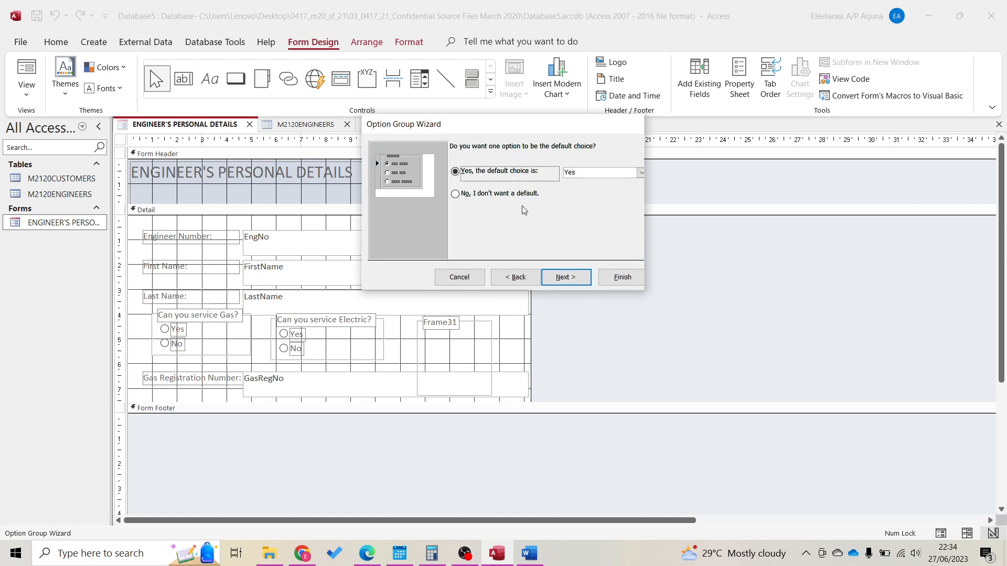
# Set no default option, values -1 and 0, stored in the Aircon field
pyautogui.click(524, 194)
pyautogui.click(563, 277)
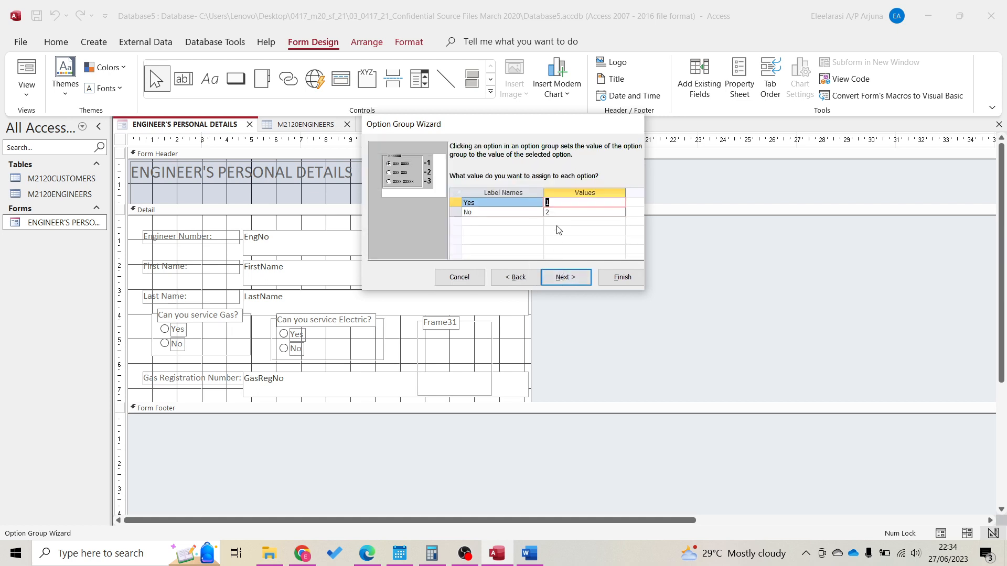
pyautogui.write('-1')
pyautogui.press('Down')
pyautogui.write('0')
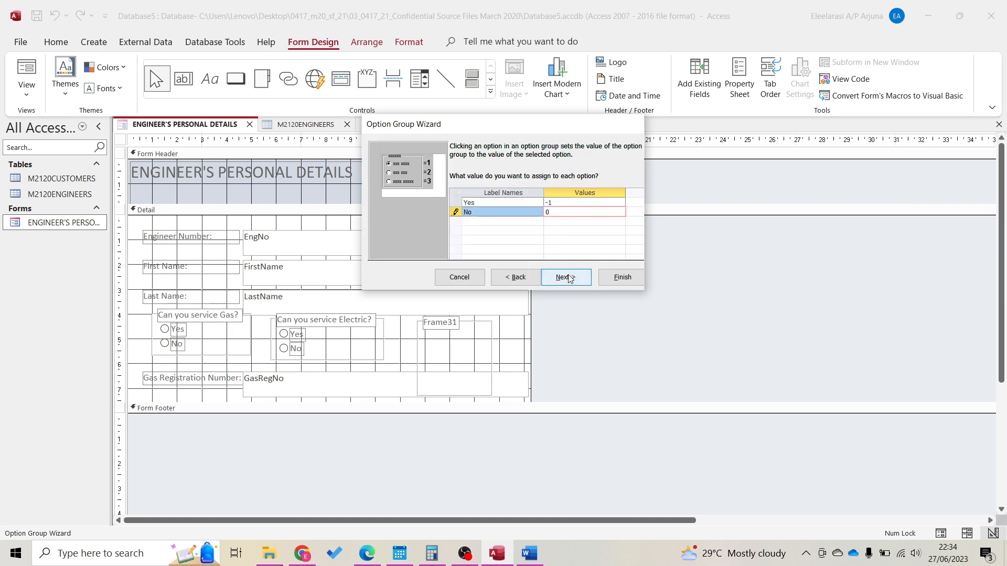
pyautogui.click(565, 277)
pyautogui.click(546, 240)
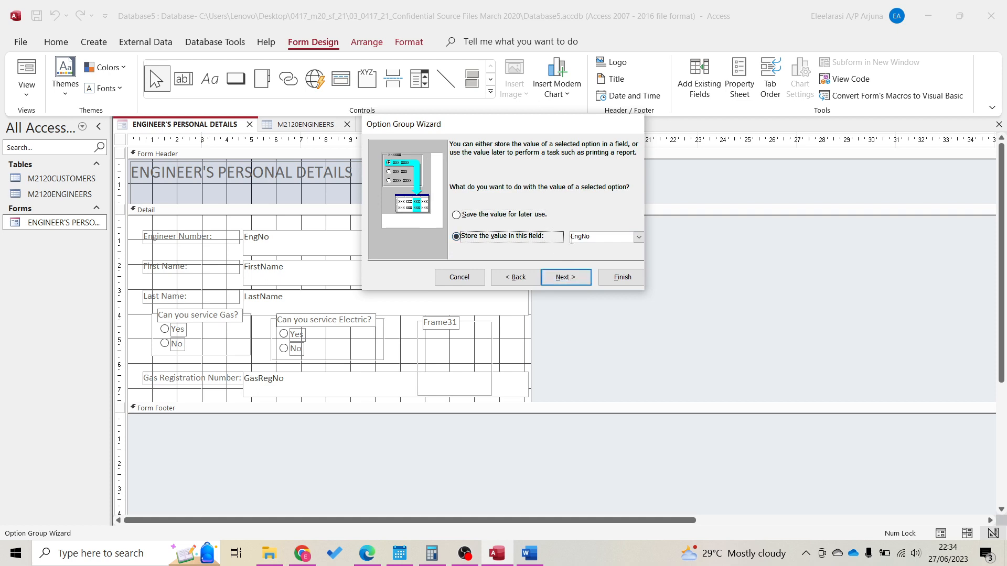
pyautogui.click(639, 237)
pyautogui.click(601, 284)
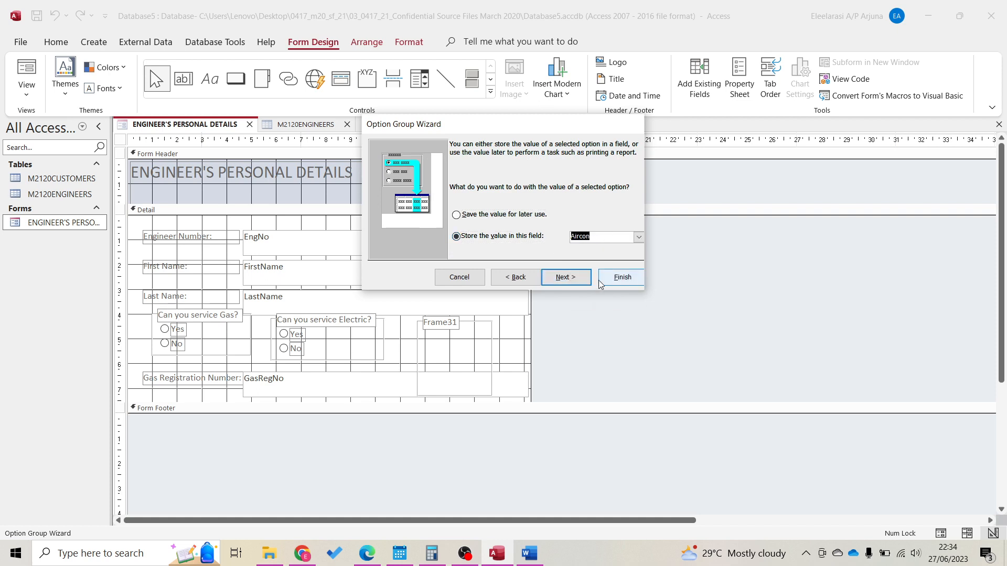
# Keep option buttons and caption the group 'Can you service Air Conditioner?'
pyautogui.click(586, 282)
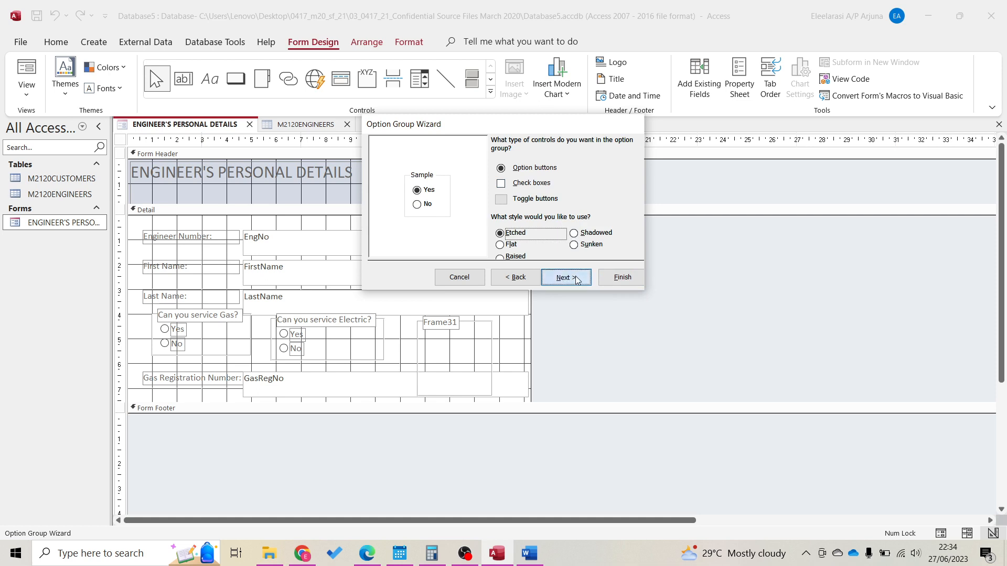
pyautogui.click(574, 276)
pyautogui.write('Can you sercice')
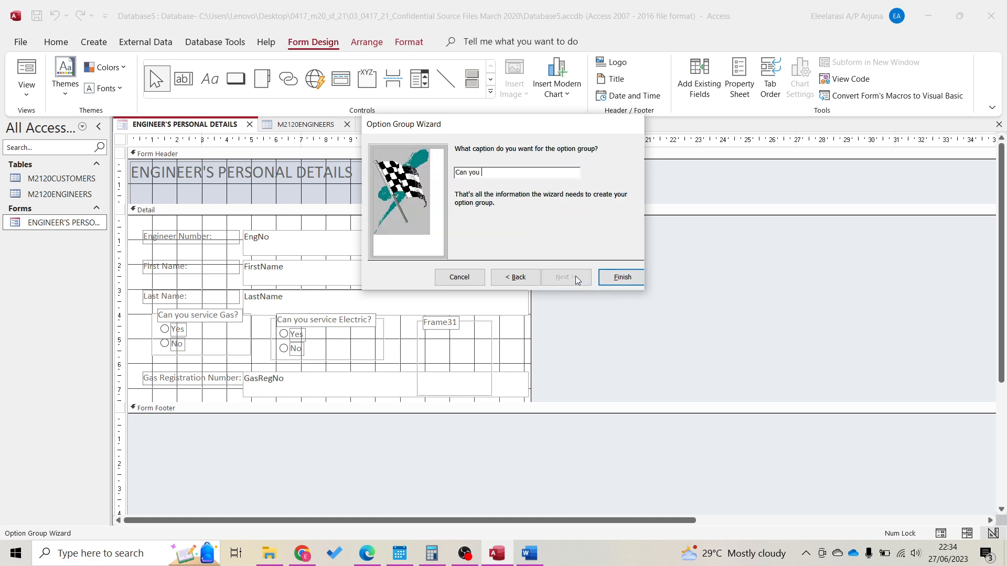
pyautogui.press('BackSpace')
pyautogui.press('BackSpace')
pyautogui.press('BackSpace')
pyautogui.press('BackSpace')
pyautogui.press('BackSpace')
pyautogui.write('vice Air Con?')
pyautogui.press('BackSpace')
pyautogui.press('BackSpace')
pyautogui.write('nditioner?')
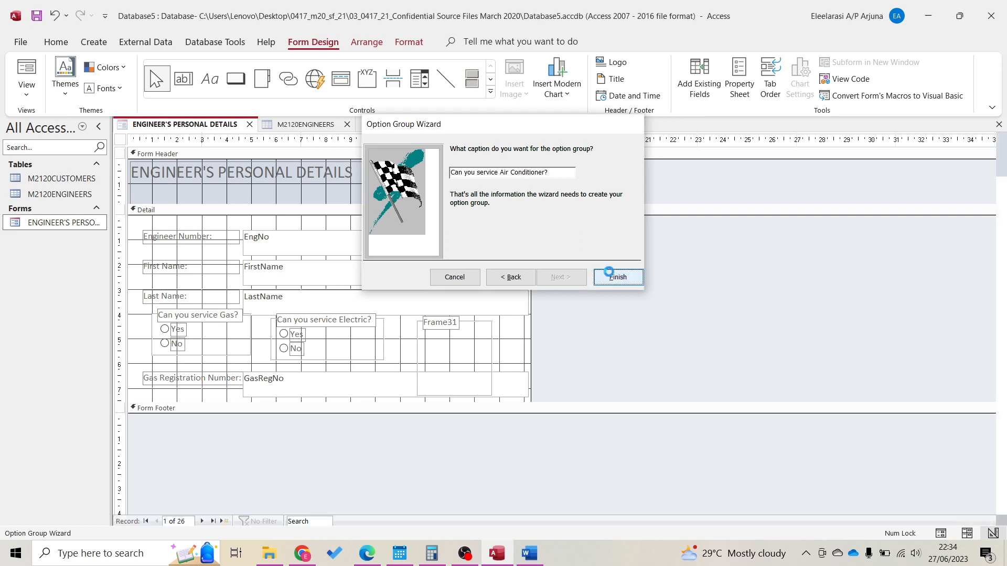
pyautogui.click(609, 273)
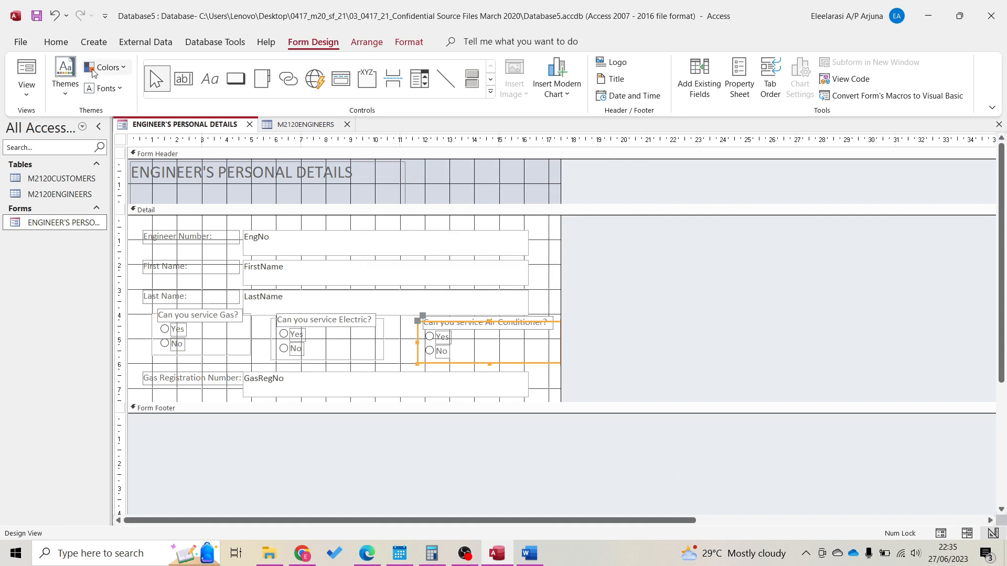
pyautogui.click(26, 89)
pyautogui.click(61, 131)
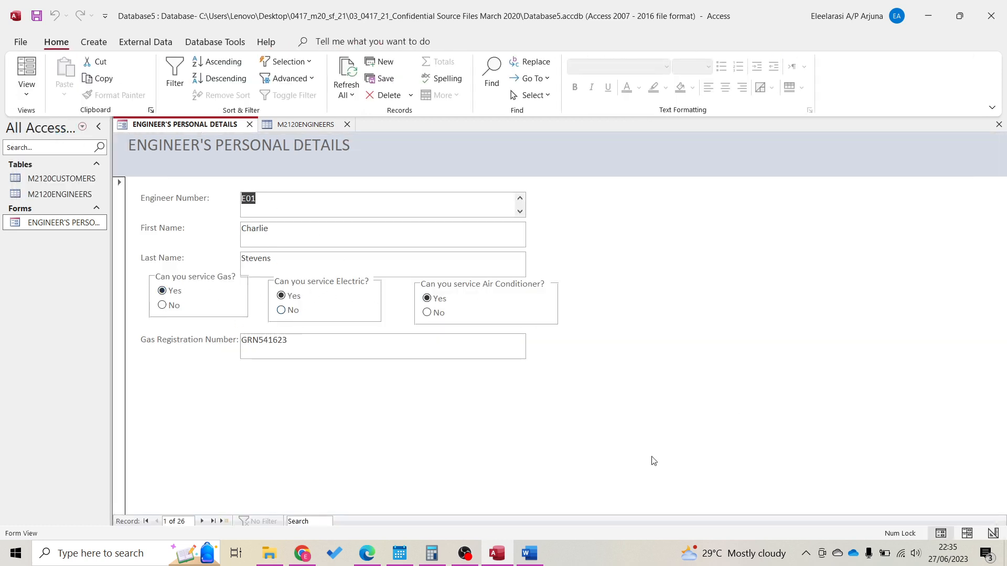
pyautogui.click(203, 522)
pyautogui.click(203, 521)
pyautogui.click(203, 522)
pyautogui.click(203, 522)
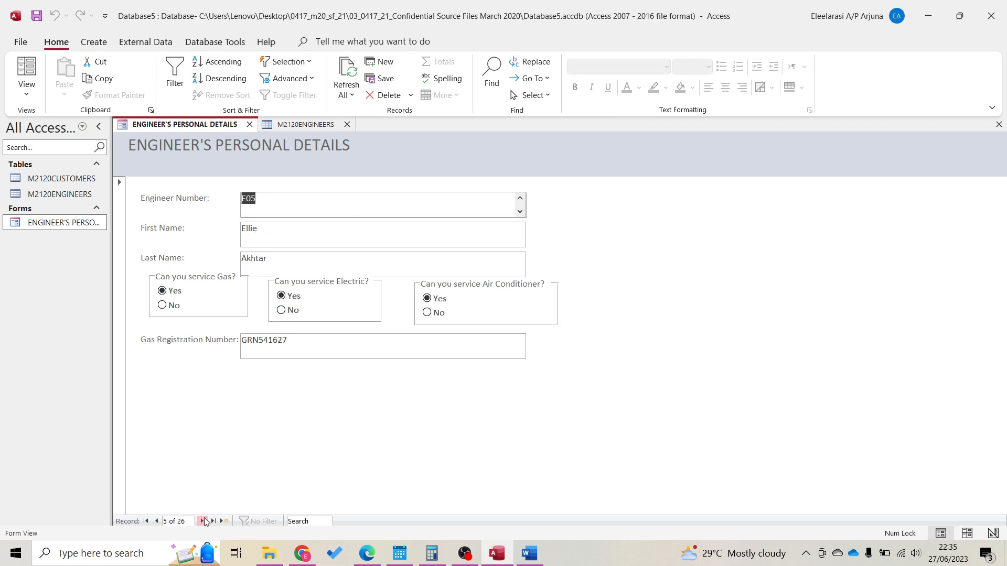
pyautogui.click(203, 521)
pyautogui.click(203, 521)
pyautogui.click(203, 521)
pyautogui.click(203, 522)
pyautogui.click(203, 521)
pyautogui.click(203, 521)
pyautogui.click(26, 95)
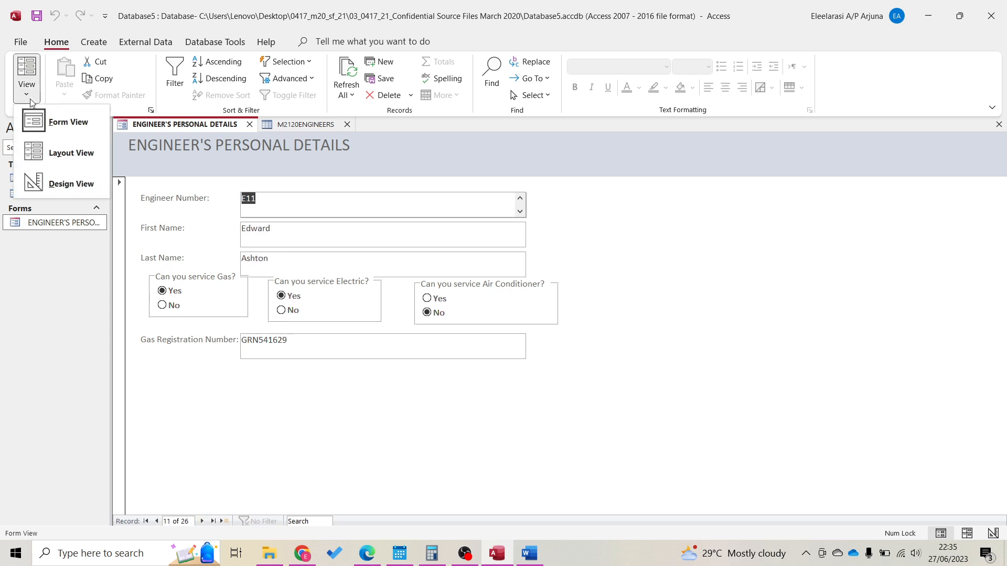
pyautogui.click(67, 183)
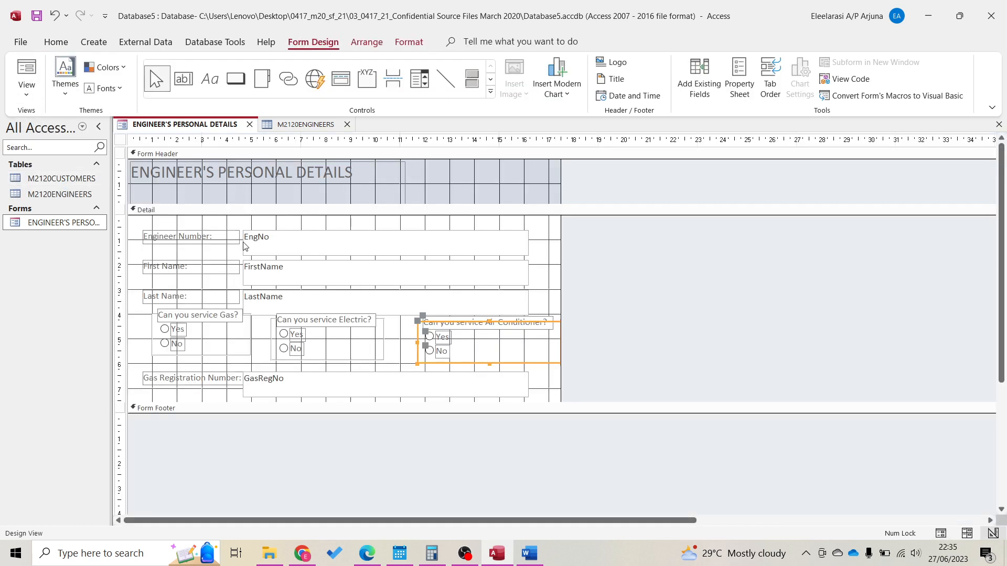
# Shrink the EngNo and FirstName boxes to single-line height and a narrower width
pyautogui.click(214, 232)
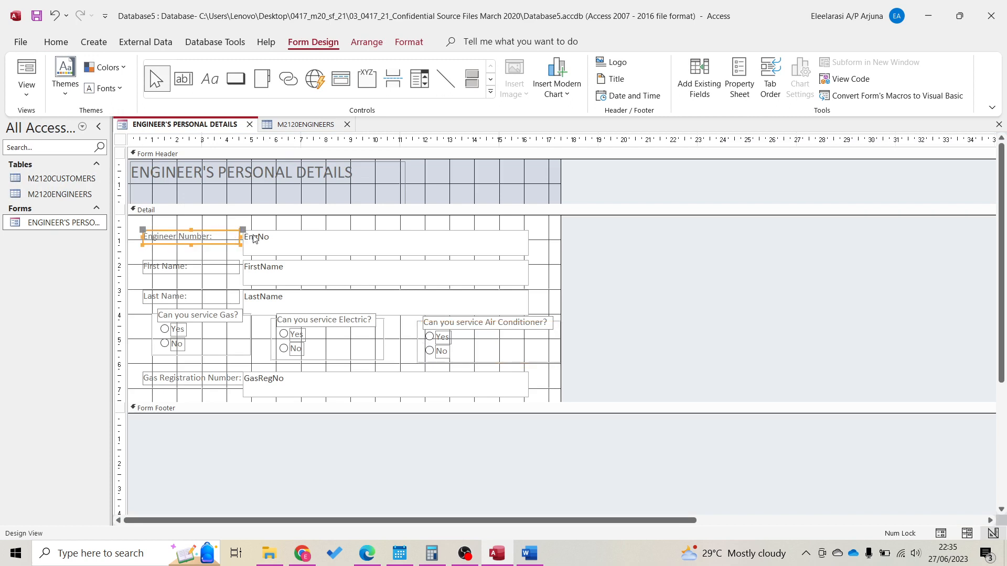
pyautogui.click(272, 245)
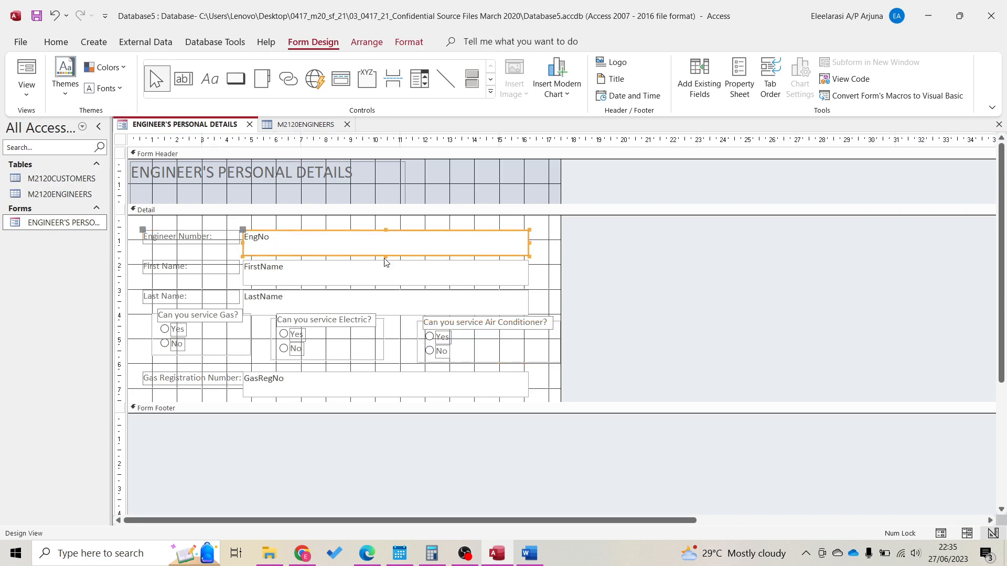
pyautogui.moveTo(386, 256); pyautogui.dragTo(386, 246)
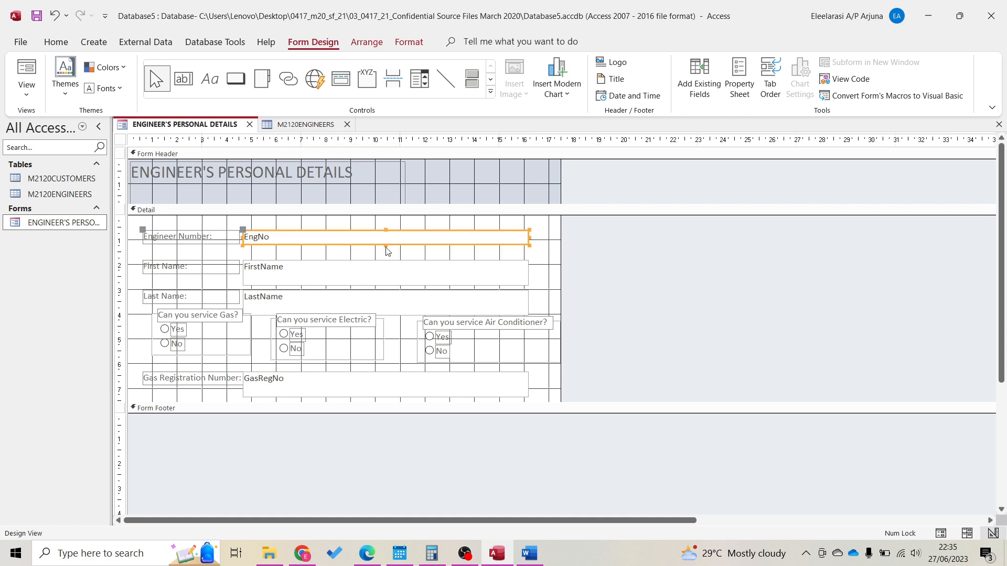
pyautogui.click(529, 238)
pyautogui.moveTo(529, 238); pyautogui.dragTo(303, 249)
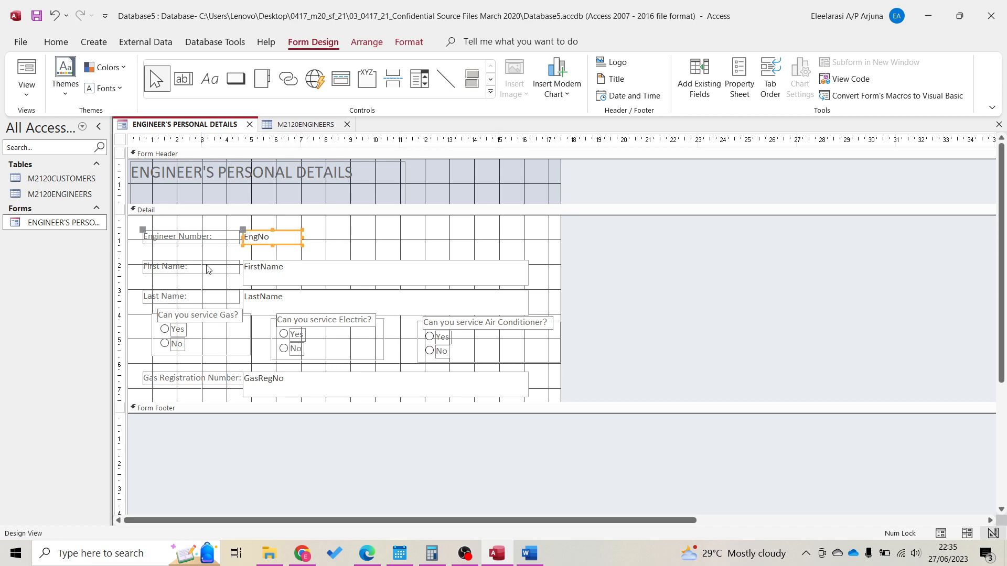
pyautogui.click(321, 278)
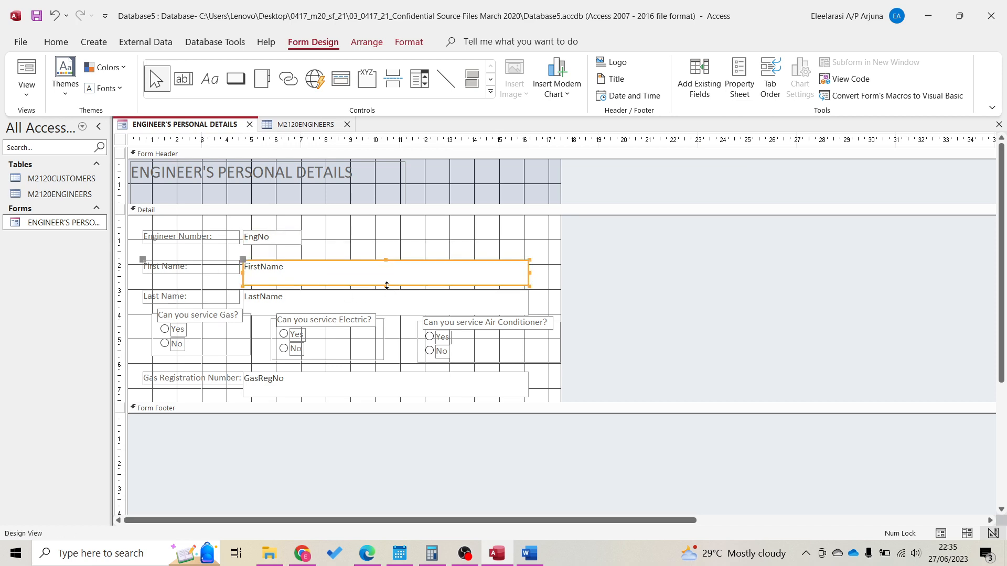
pyautogui.moveTo(387, 285); pyautogui.dragTo(387, 275)
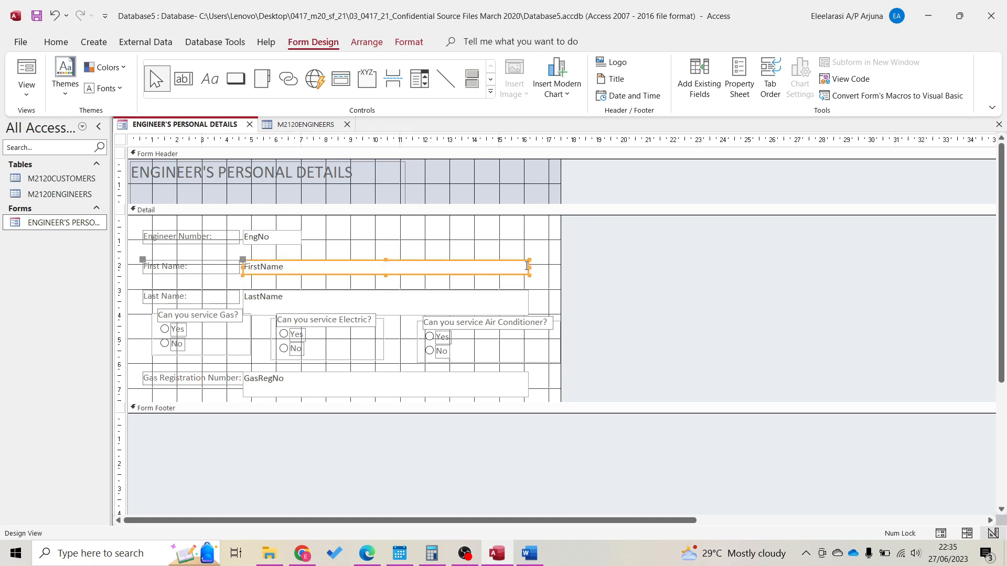
pyautogui.moveTo(528, 267); pyautogui.dragTo(375, 266)
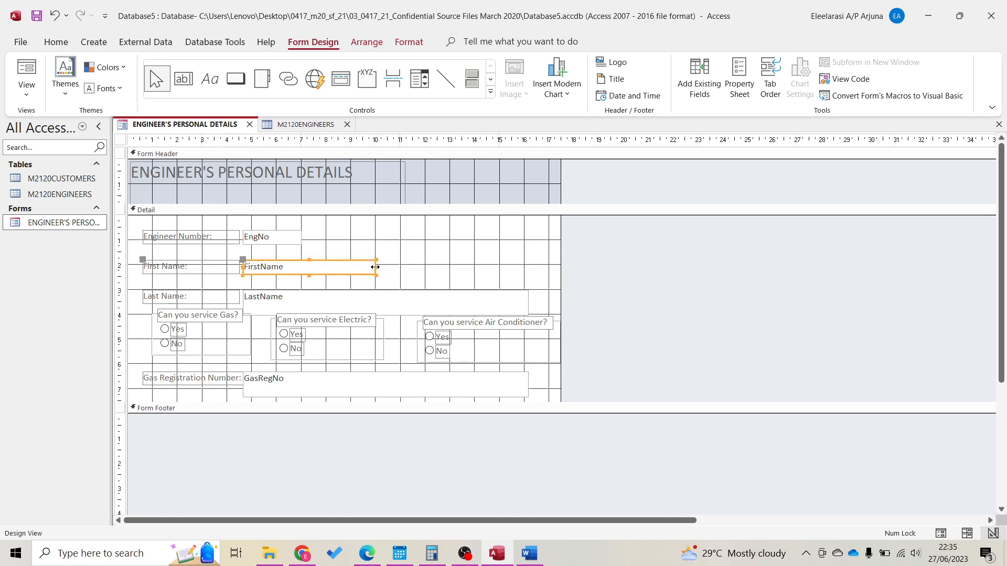
# Shrink the LastName and GasRegNo boxes to single-line height and a narrower width
pyautogui.click(289, 302)
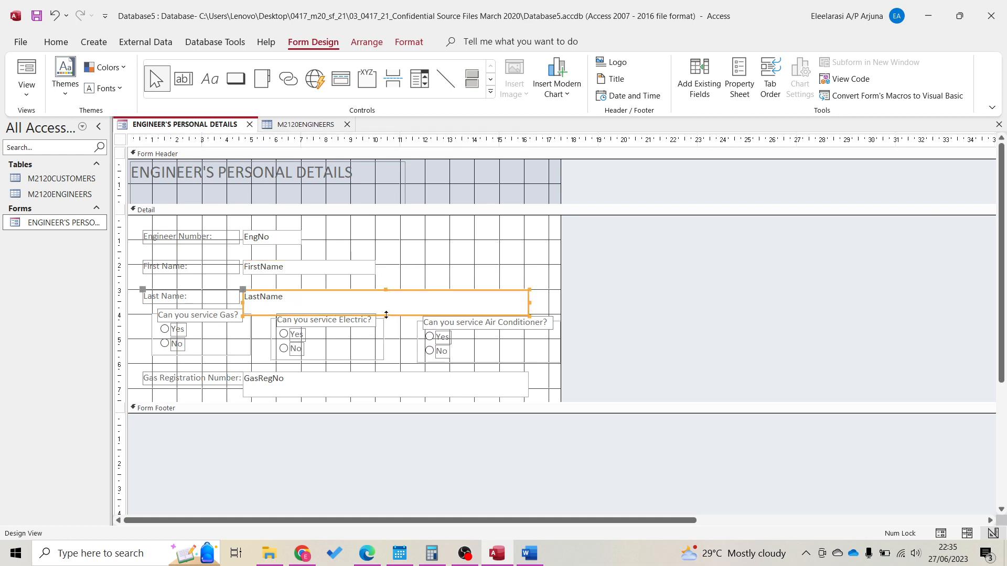
pyautogui.moveTo(386, 315); pyautogui.dragTo(386, 305)
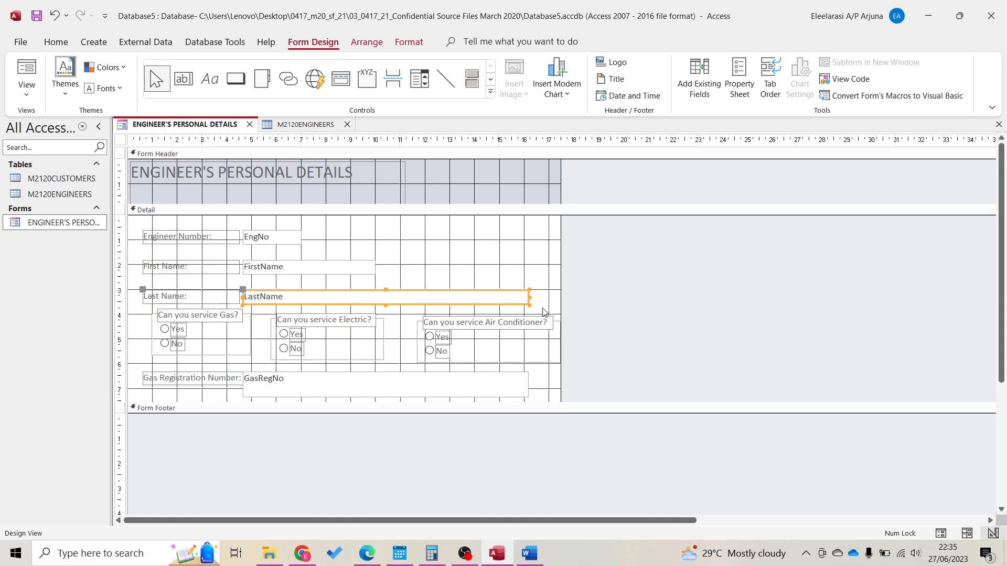
pyautogui.click(530, 297)
pyautogui.moveTo(531, 302); pyautogui.dragTo(376, 296)
pyautogui.click(213, 389)
pyautogui.click(289, 383)
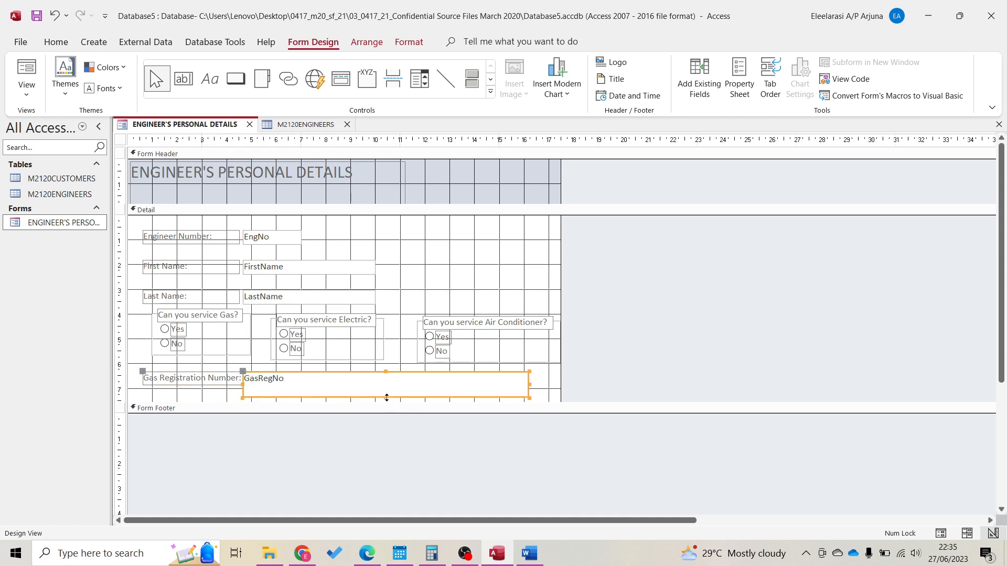
pyautogui.moveTo(387, 398); pyautogui.dragTo(385, 387)
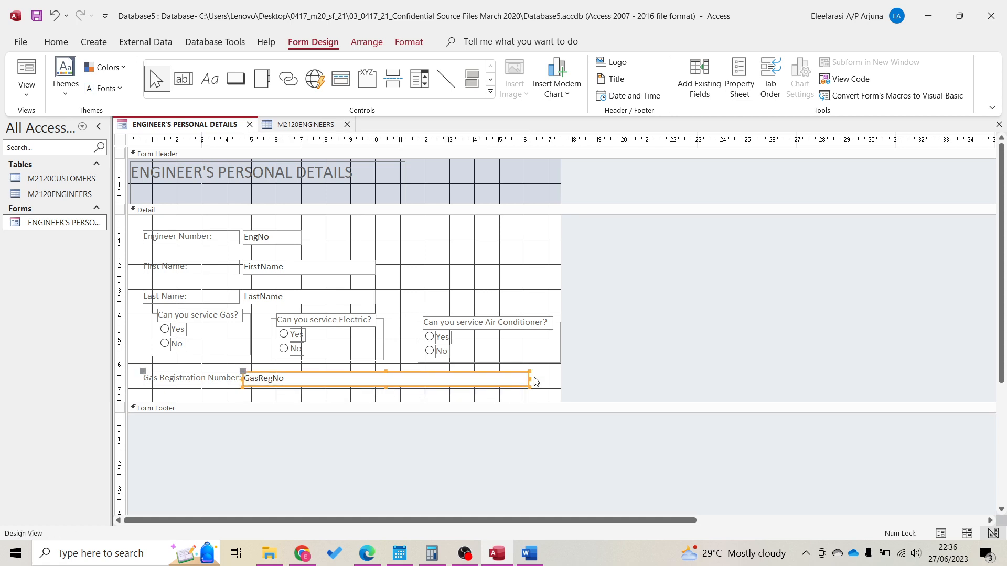
pyautogui.moveTo(529, 379); pyautogui.dragTo(352, 383)
# Move the Engineer Number, First Name and Last Name rows up closer together
pyautogui.click(465, 295)
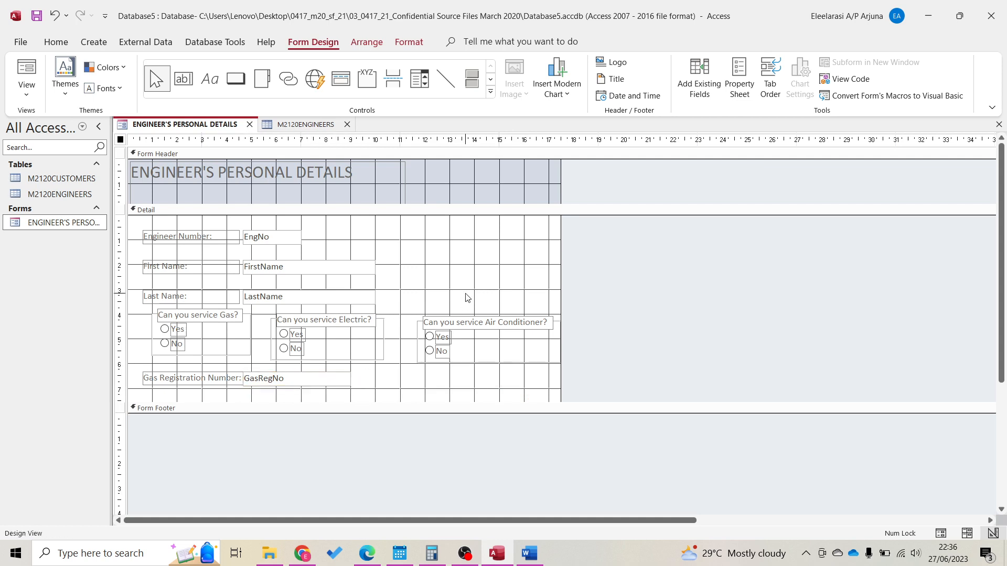
pyautogui.click(217, 246)
pyautogui.click(218, 244)
pyautogui.moveTo(218, 244); pyautogui.dragTo(219, 242)
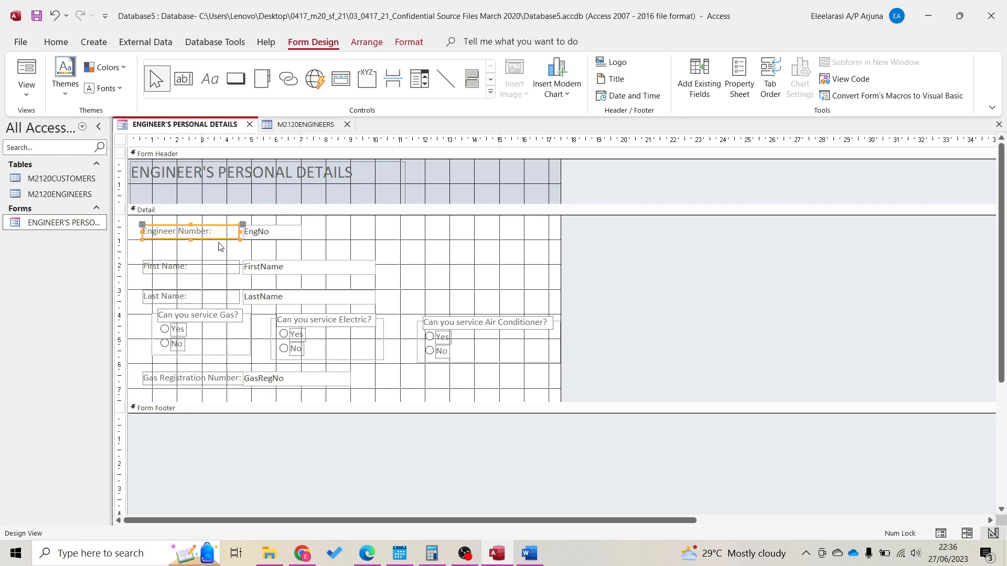
pyautogui.click(228, 265)
pyautogui.moveTo(227, 264); pyautogui.dragTo(228, 259)
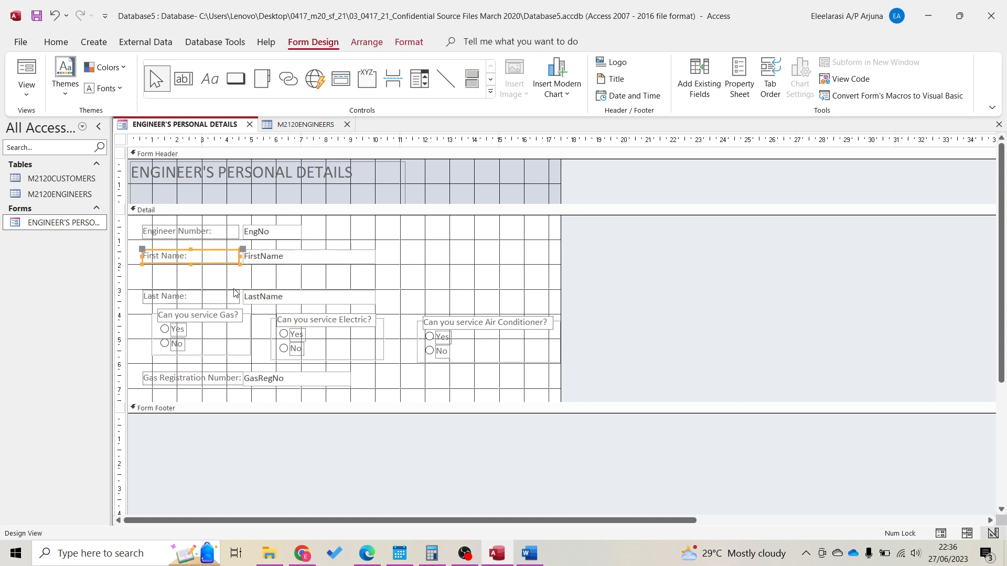
pyautogui.moveTo(234, 293); pyautogui.dragTo(235, 286)
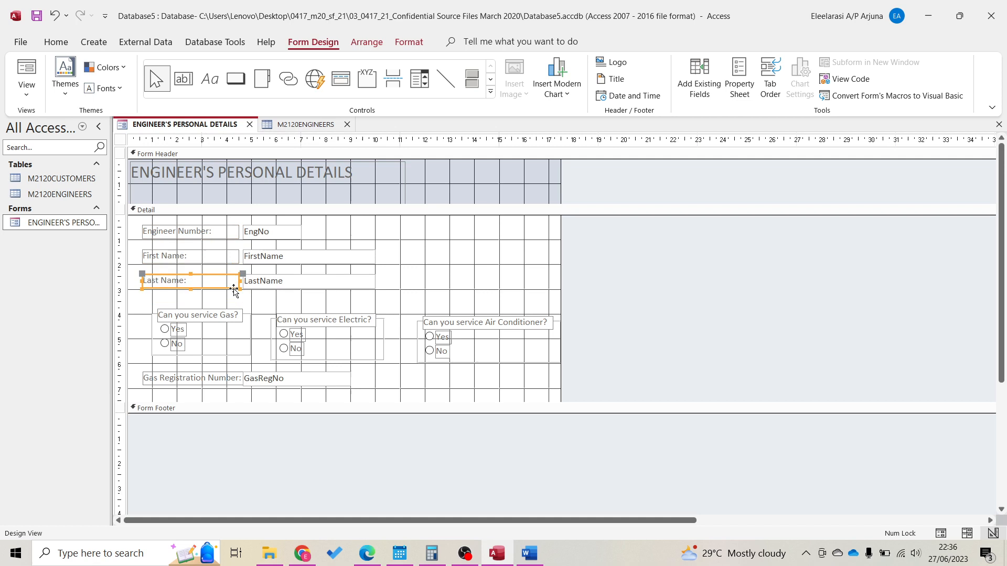
# Nudge the Engineer Number, First Name and Last Name rows into alignment
pyautogui.click(210, 237)
pyautogui.press('Right')
pyautogui.press('Right')
pyautogui.press('Right')
pyautogui.press('Right')
pyautogui.press('Right')
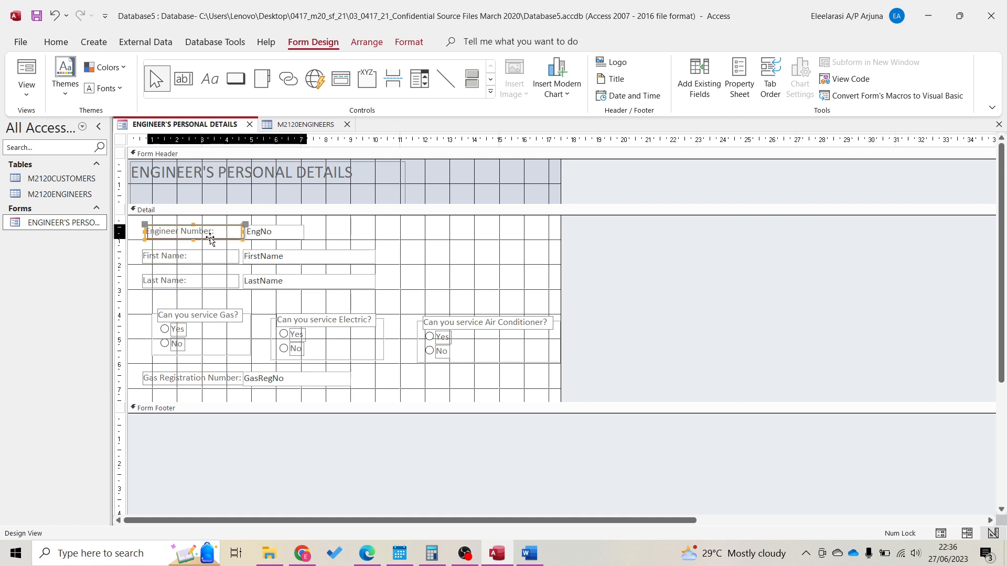
pyautogui.press('Left')
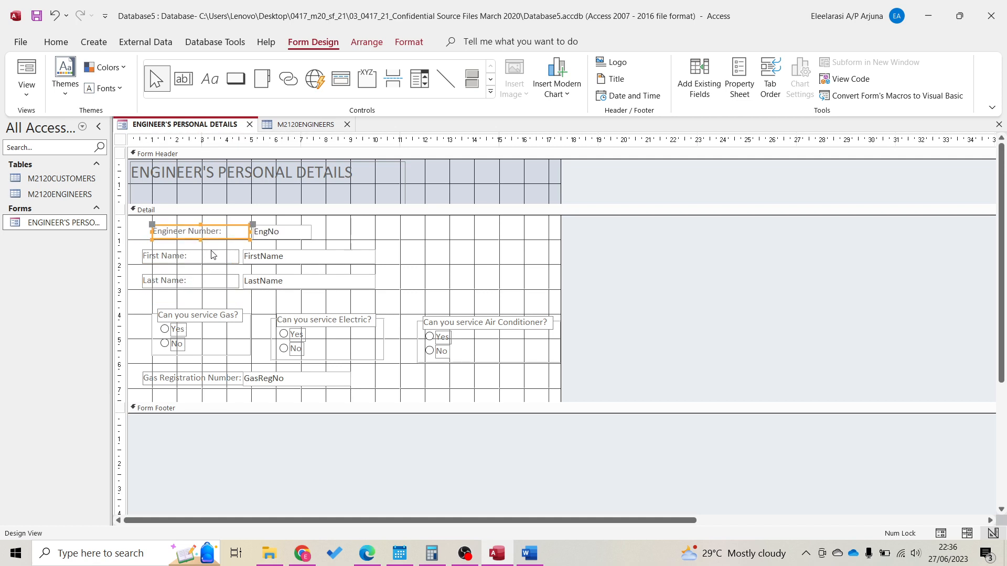
pyautogui.click(212, 252)
pyautogui.press('Right')
pyautogui.press('Right')
pyautogui.press('Right')
pyautogui.press('Right')
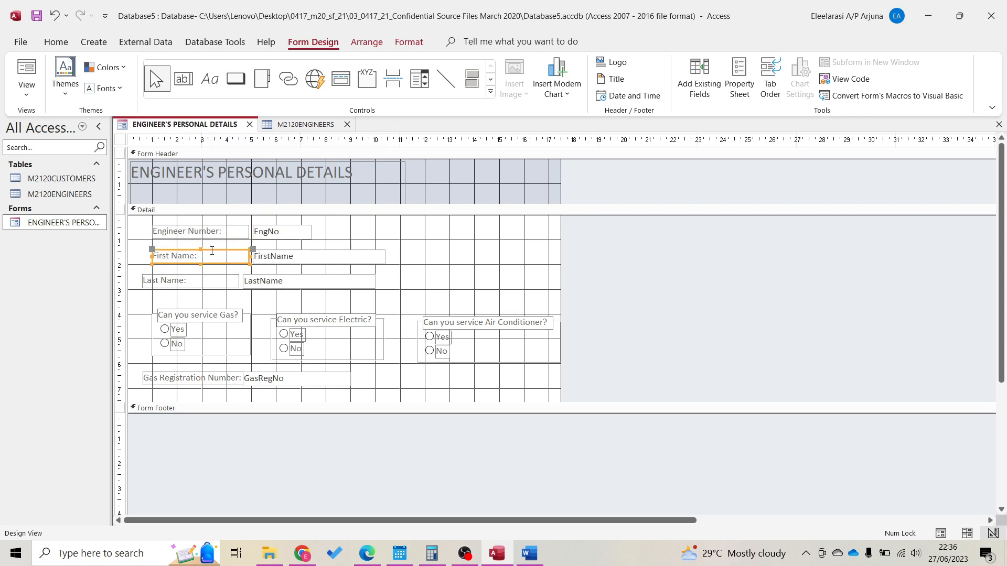
pyautogui.click(214, 276)
pyautogui.press('Right')
pyautogui.press('Right')
pyautogui.press('Right')
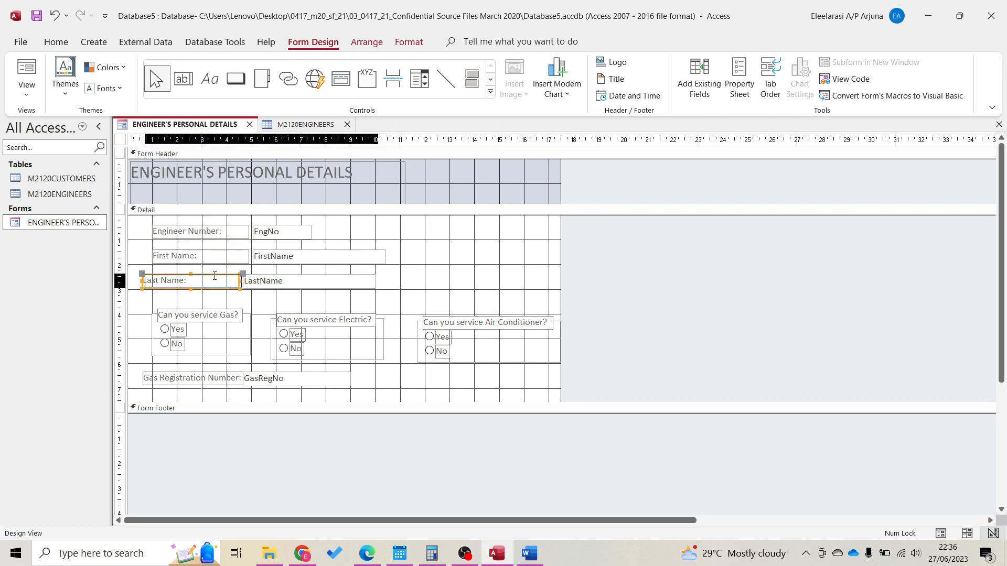
pyautogui.press('Right')
pyautogui.press('Down')
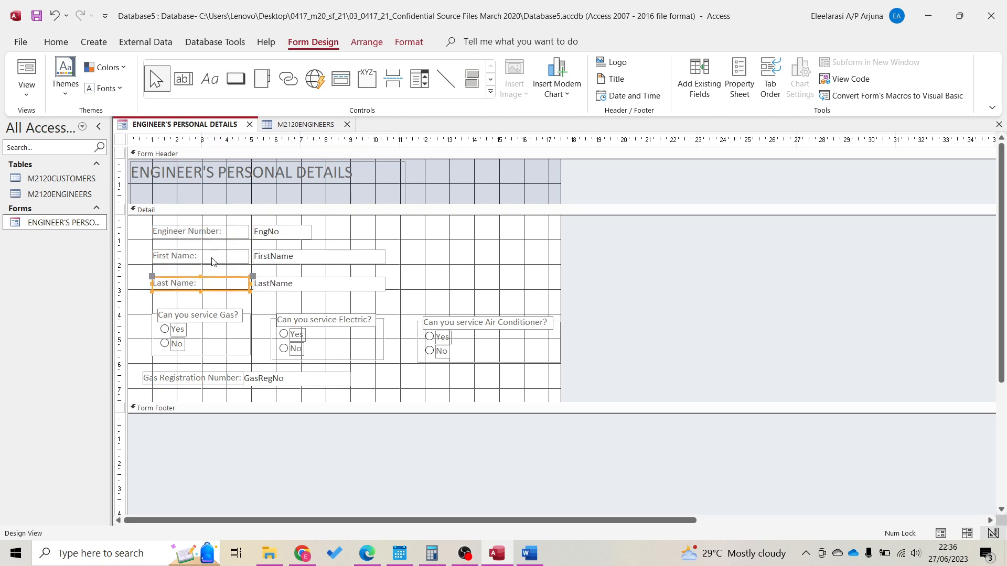
pyautogui.click(212, 257)
pyautogui.press('Down')
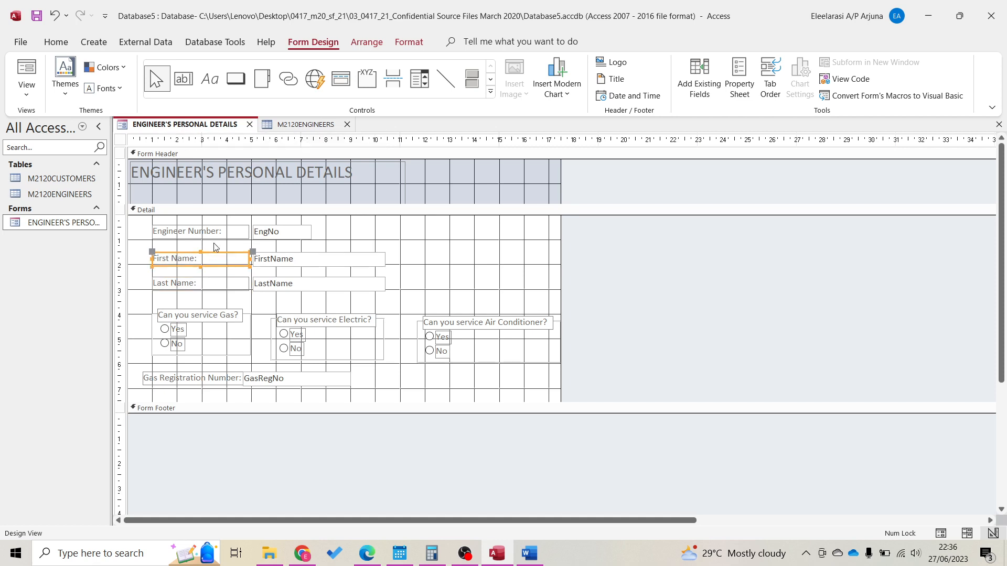
pyautogui.press('Up')
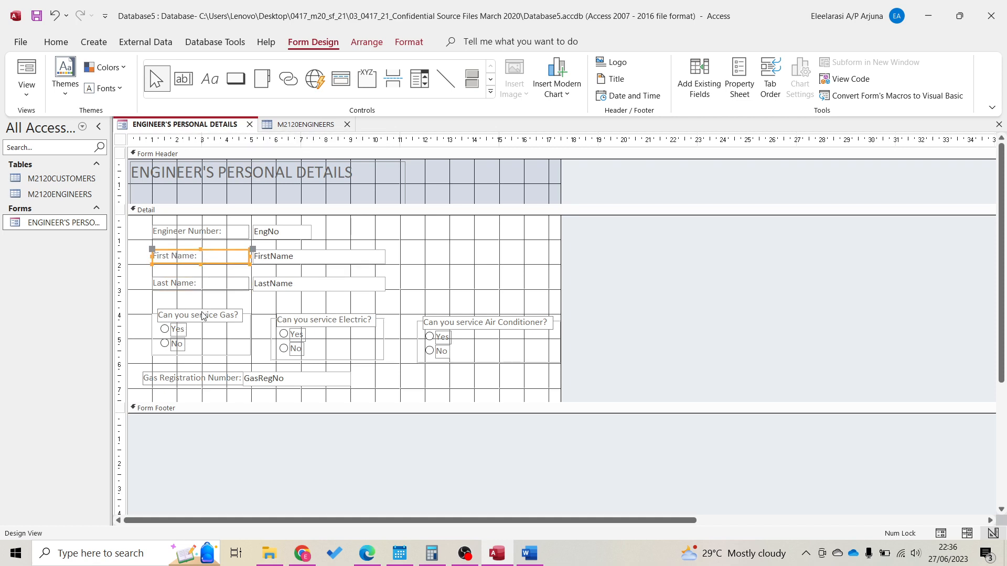
# Move the Gas, Electric and Air Conditioner option groups up and level with each other
pyautogui.click(203, 314)
pyautogui.press('Up')
pyautogui.press('Up')
pyautogui.press('Up')
pyautogui.press('Up')
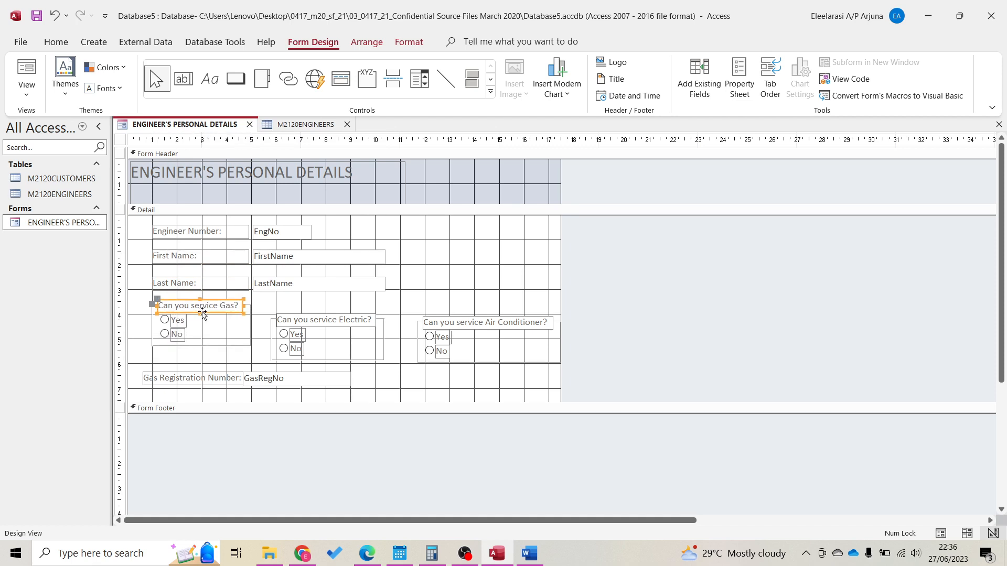
pyautogui.press('Left')
pyautogui.press('Left')
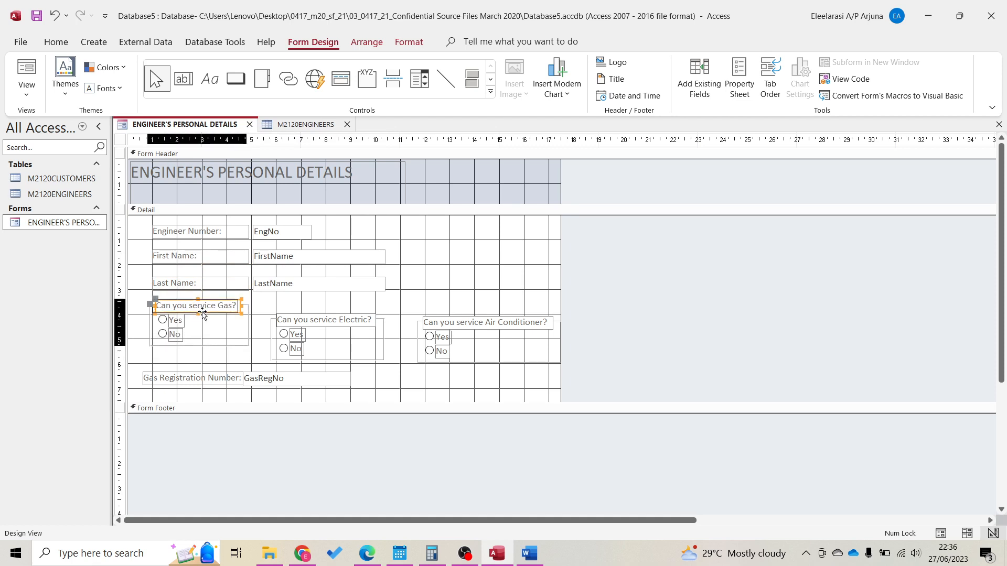
pyautogui.press('Right')
pyautogui.press('Right')
pyautogui.click(317, 326)
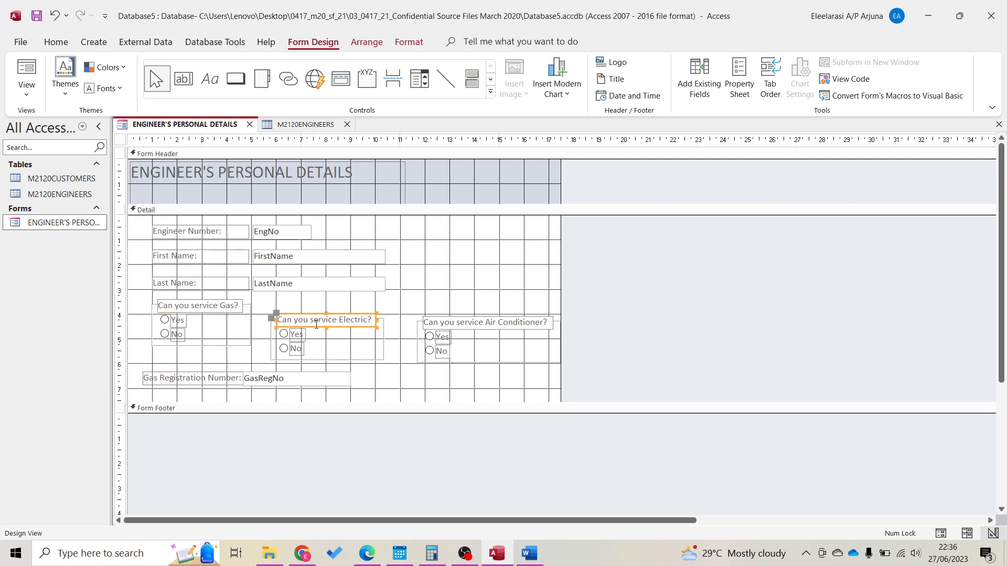
pyautogui.press('Up')
pyautogui.press('Up')
pyautogui.press('Up')
pyautogui.press('Up')
pyautogui.press('Up')
pyautogui.press('Up')
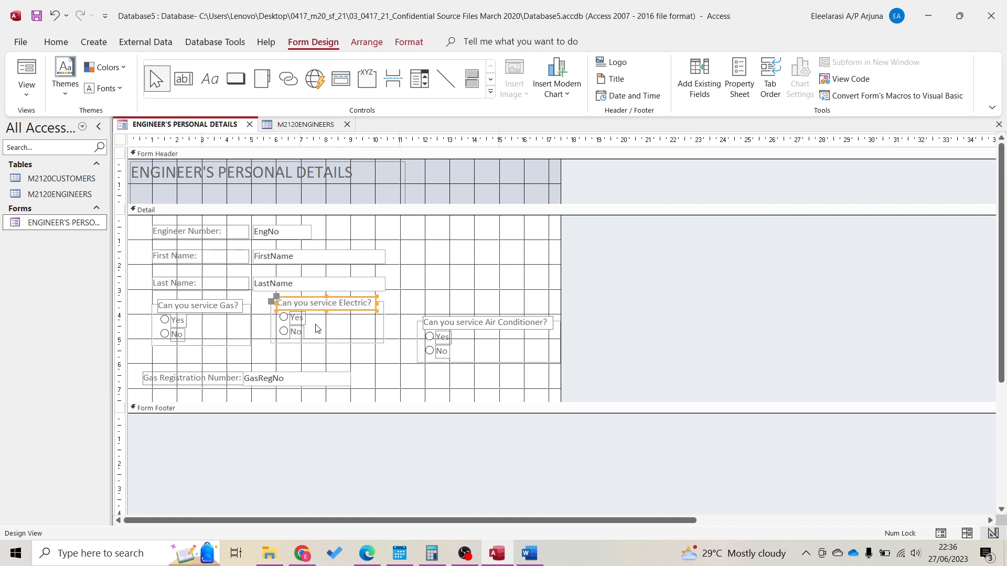
pyautogui.click(469, 329)
pyautogui.press('Up')
pyautogui.press('Up')
pyautogui.press('Up')
pyautogui.press('Up')
pyautogui.press('Up')
pyautogui.press('Up')
pyautogui.press('Up')
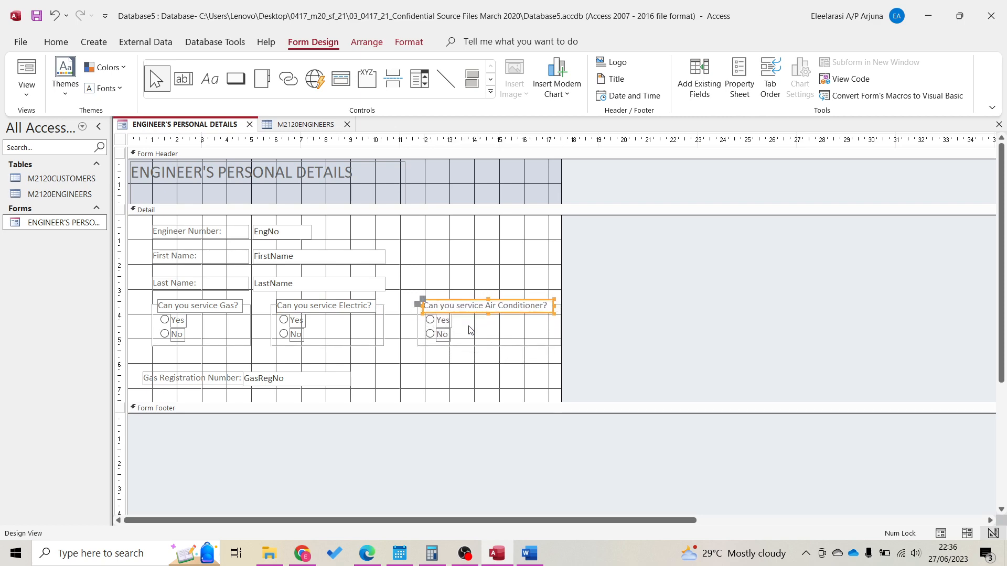
pyautogui.press('Left')
pyautogui.press('Left')
pyautogui.press('Left')
pyautogui.press('Left')
pyautogui.press('Left')
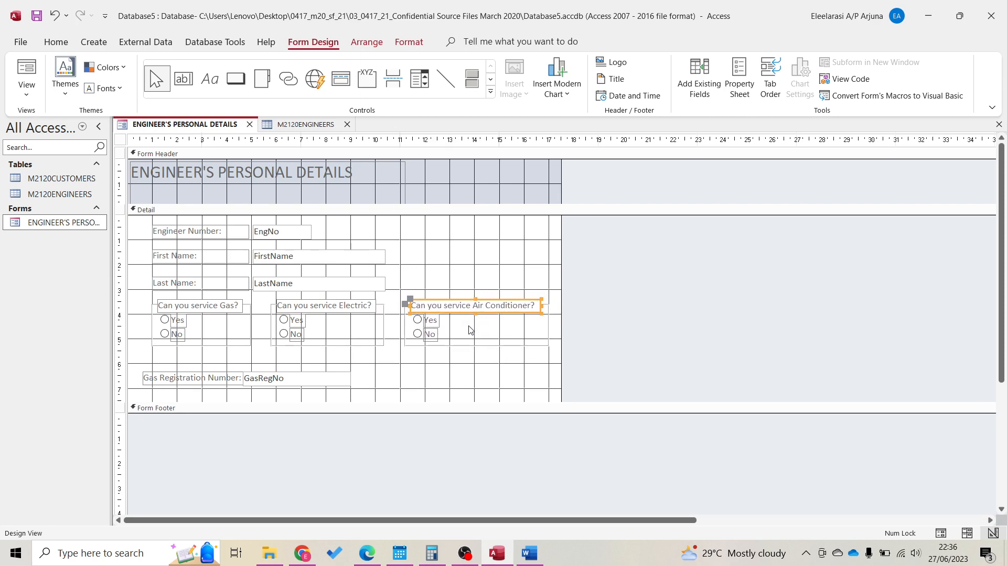
pyautogui.press('Right')
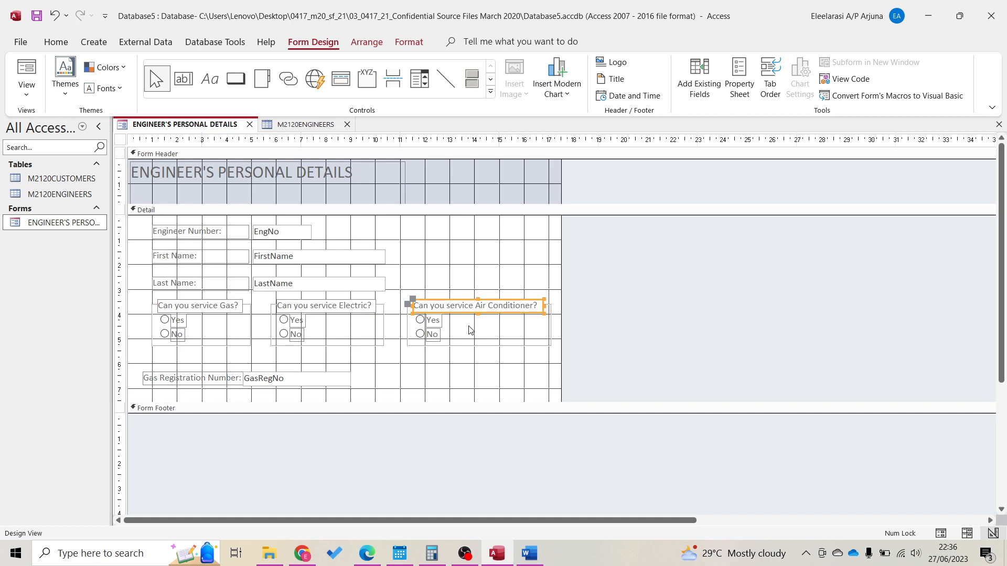
# Position the Gas Registration Number row just beneath the option groups
pyautogui.moveTo(234, 377); pyautogui.dragTo(233, 372)
pyautogui.press('Up')
pyautogui.press('Up')
pyautogui.press('Up')
pyautogui.press('Up')
pyautogui.press('Up')
pyautogui.press('Up')
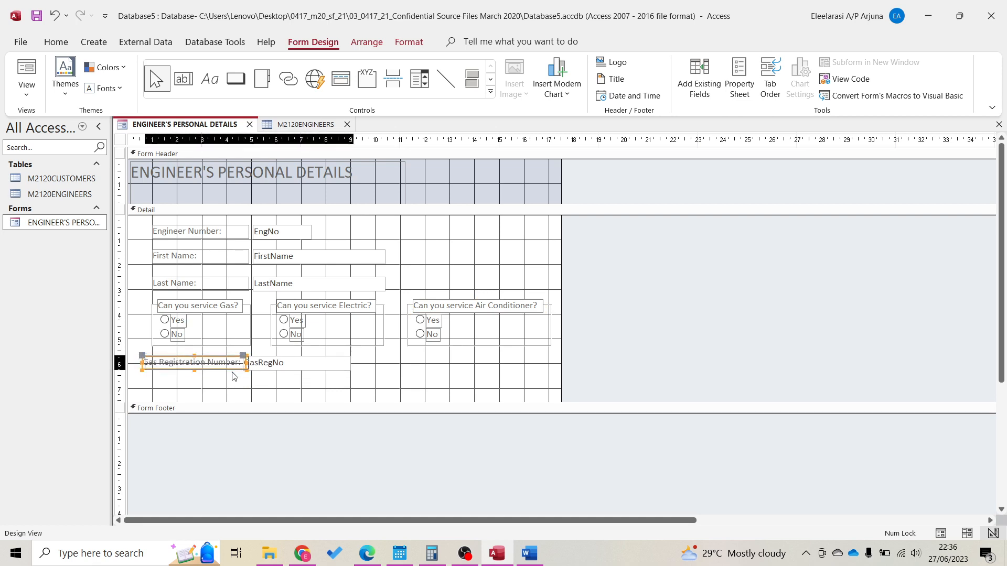
pyautogui.press('Right')
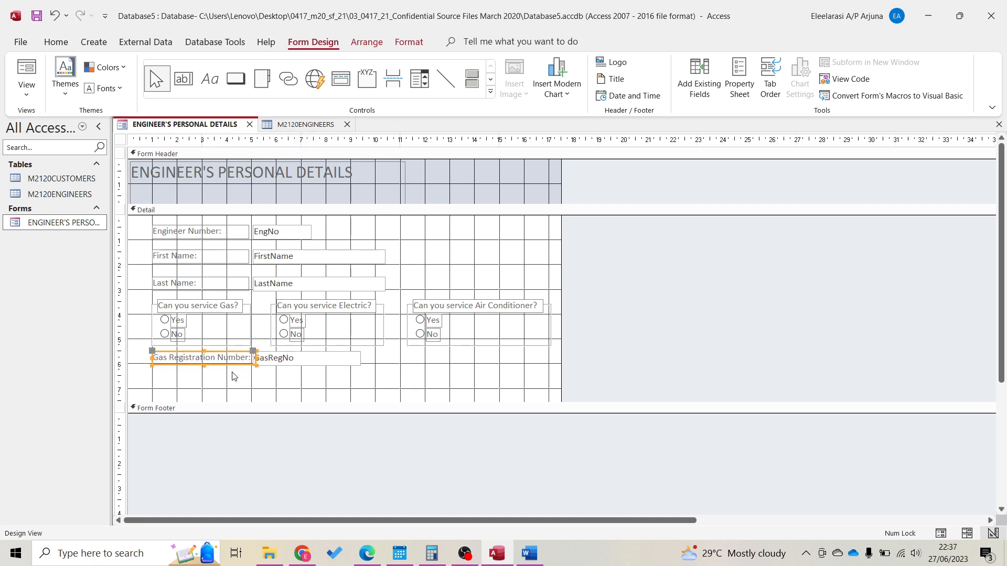
pyautogui.press('Up')
pyautogui.press('Down')
pyautogui.click(318, 357)
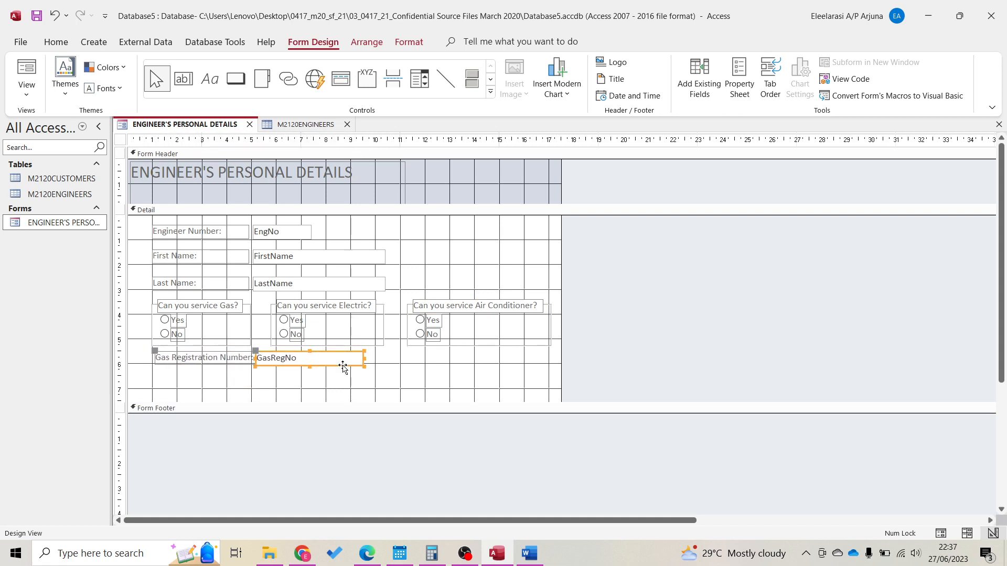
pyautogui.click(358, 379)
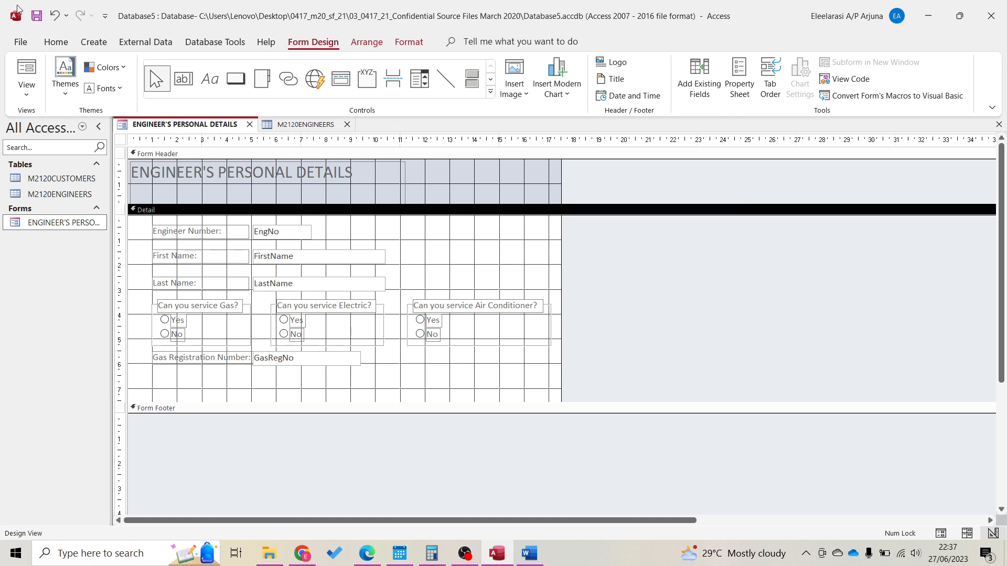
# Preview the engineer form in Form and Layout View, then return to Design View
pyautogui.click(41, 75)
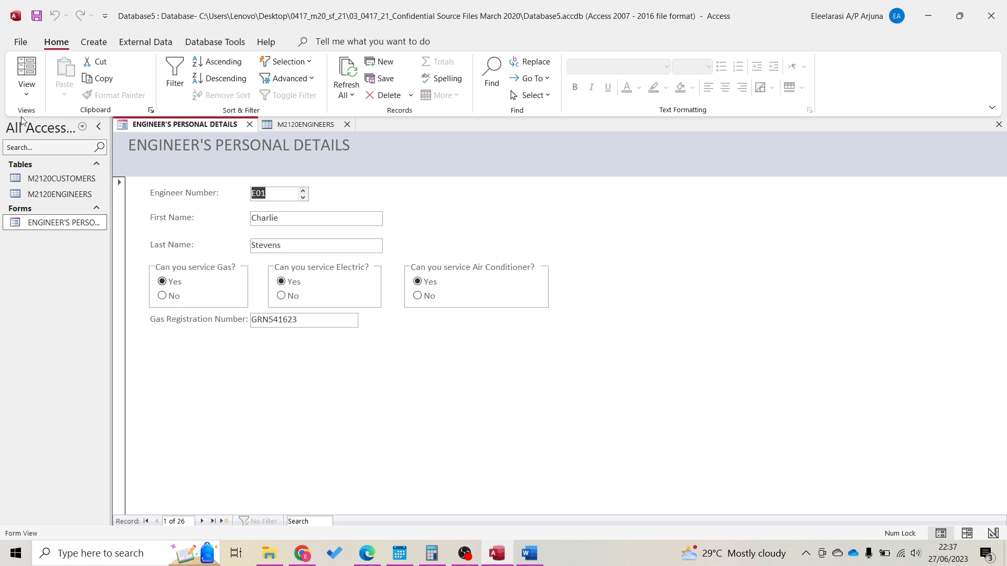
pyautogui.click(22, 77)
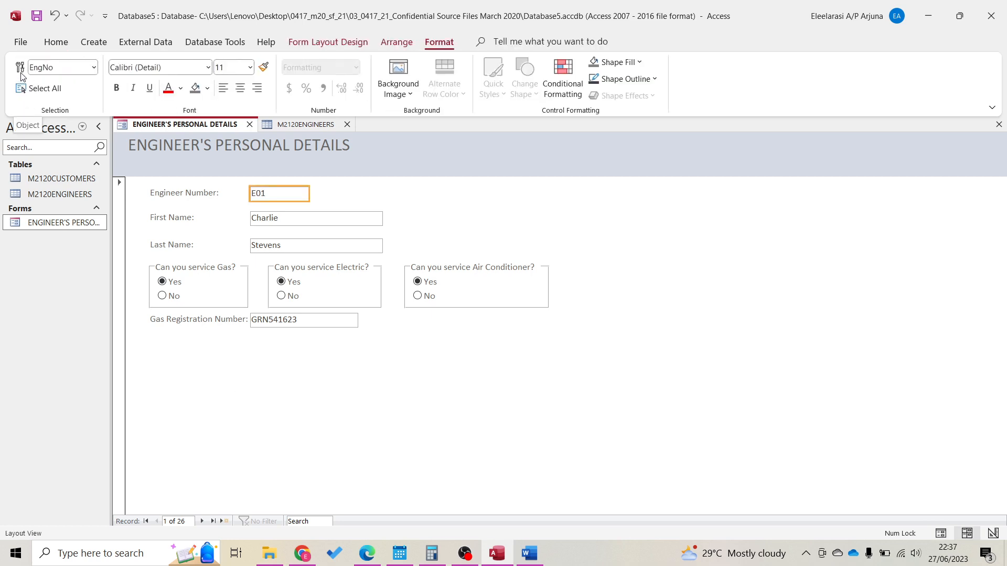
pyautogui.click(57, 46)
pyautogui.click(22, 73)
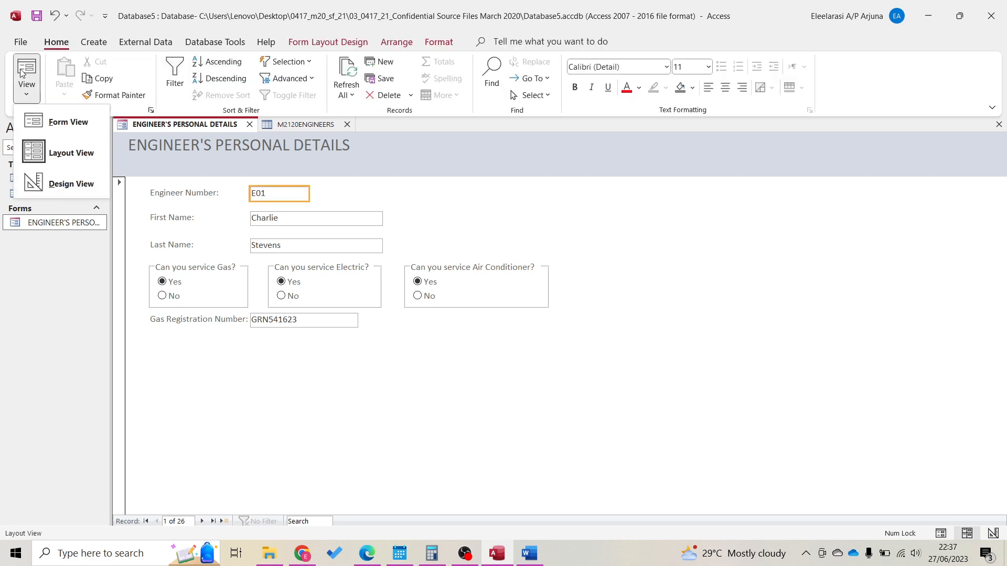
pyautogui.click(42, 125)
pyautogui.click(25, 76)
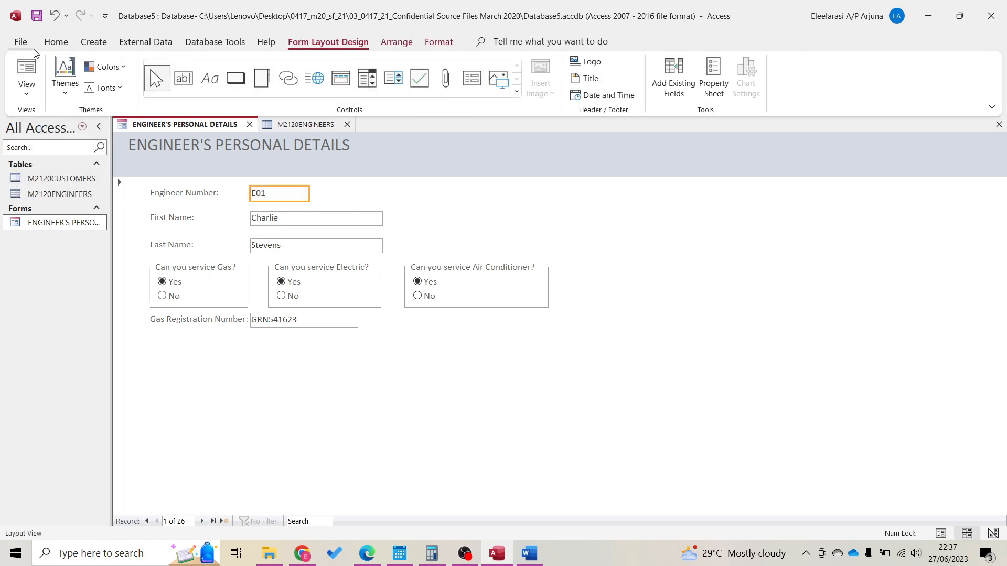
pyautogui.click(26, 71)
pyautogui.click(31, 95)
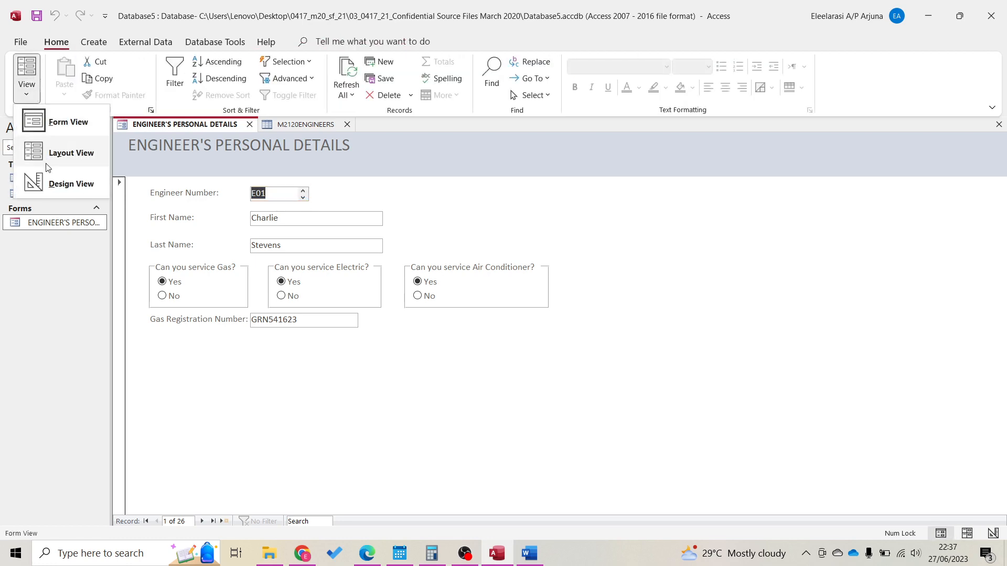
pyautogui.click(59, 182)
# Move the Gas Registration Number field slightly lower and check it in Form View
pyautogui.click(208, 356)
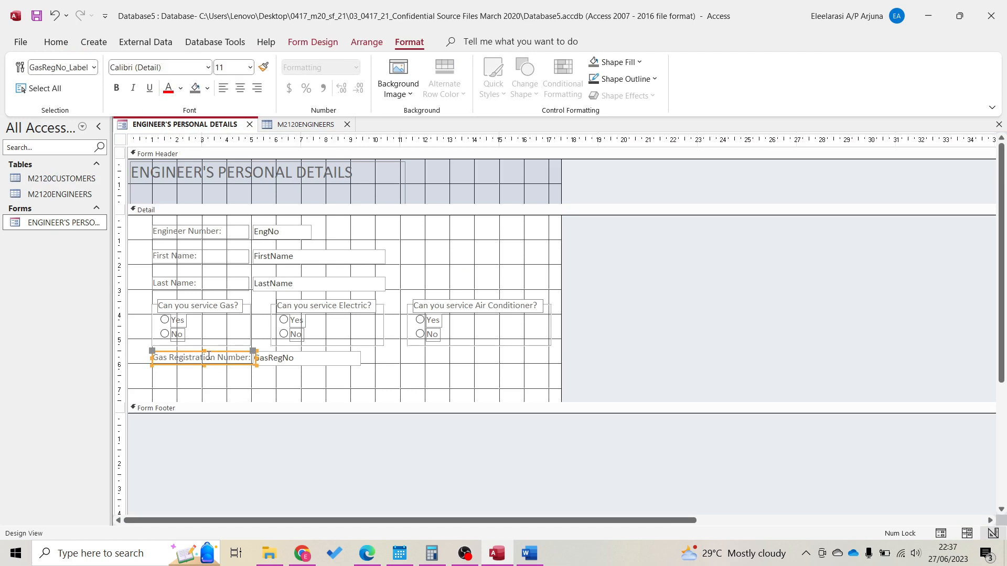
pyautogui.moveTo(209, 356); pyautogui.dragTo(208, 357)
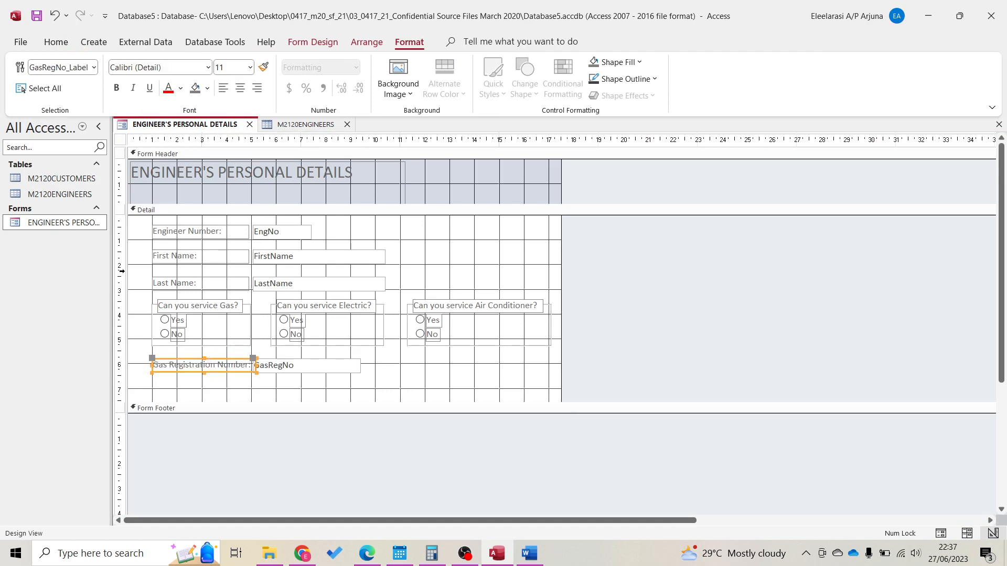
pyautogui.click(56, 42)
pyautogui.click(27, 70)
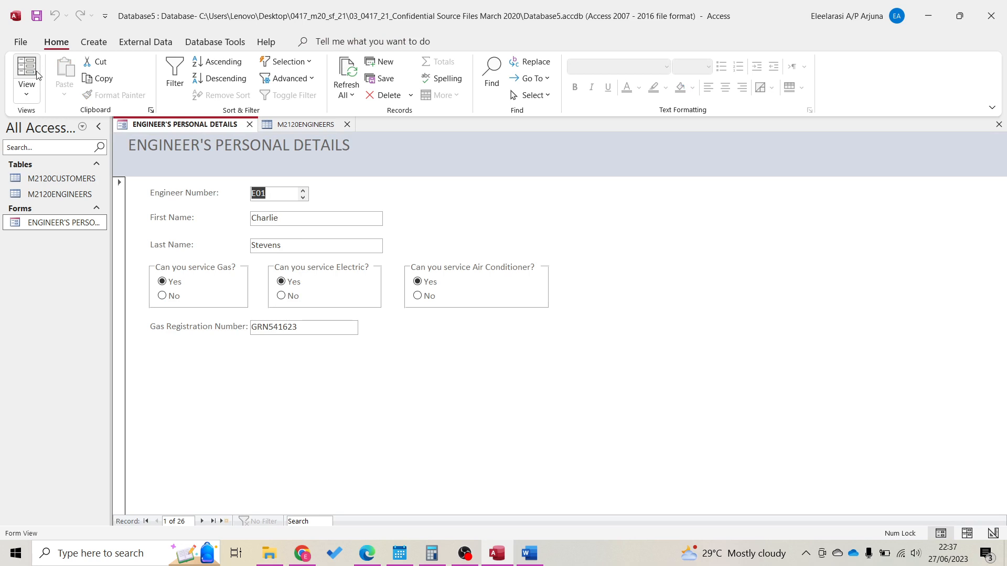
pyautogui.click(26, 94)
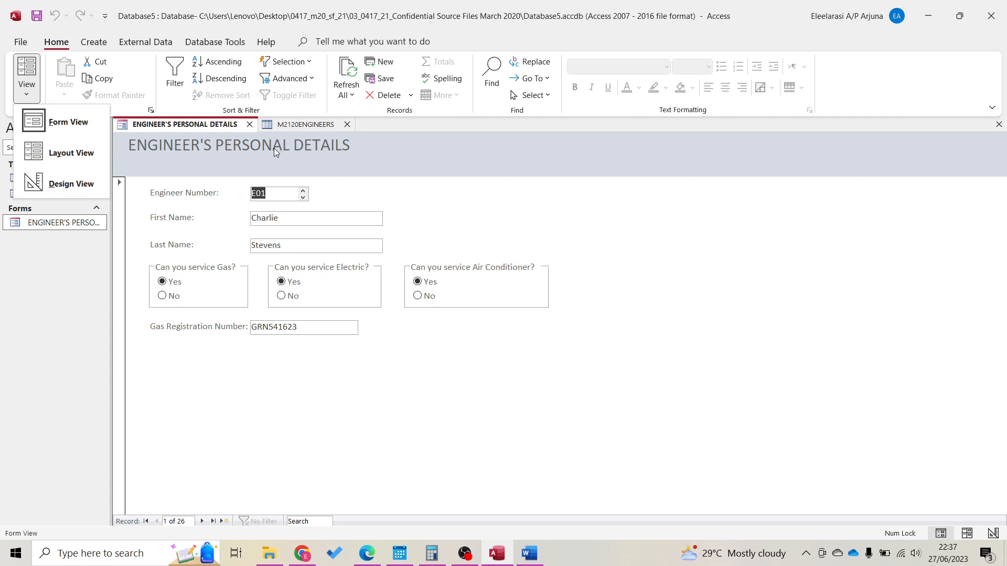
pyautogui.click(70, 183)
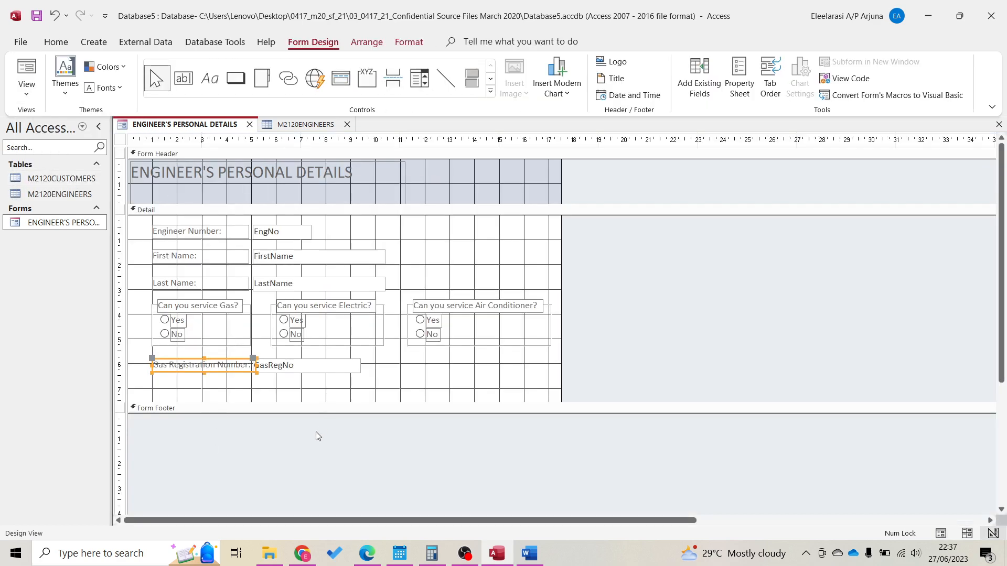
# Make the detail area taller and draw a button below Gas Registration Number
pyautogui.moveTo(332, 401); pyautogui.dragTo(333, 415)
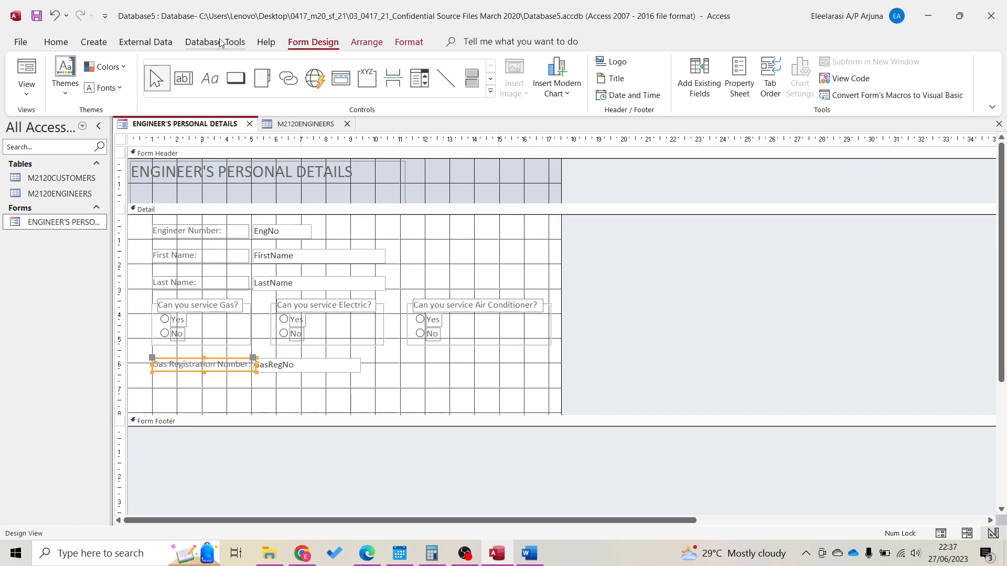
pyautogui.click(236, 79)
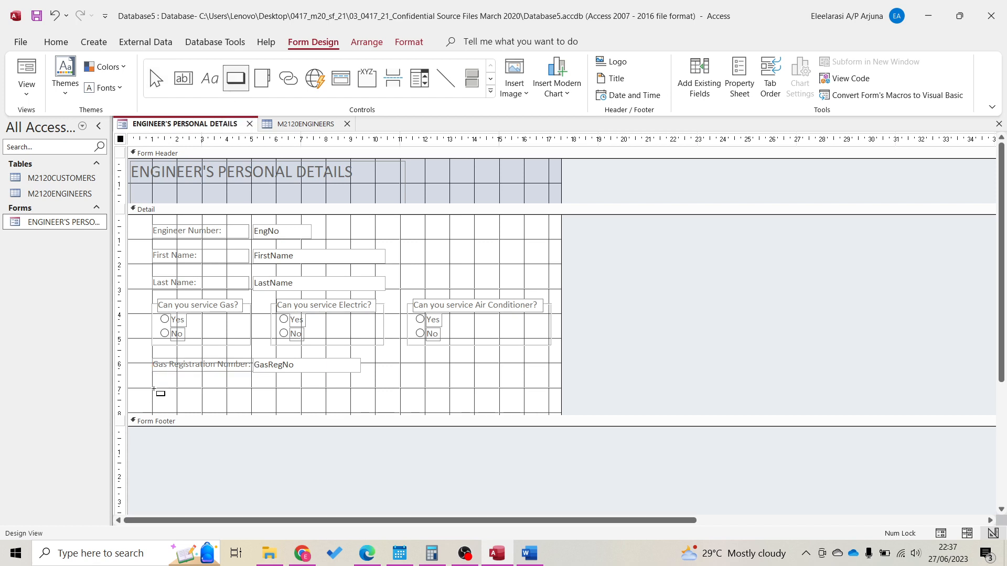
pyautogui.moveTo(152, 389); pyautogui.dragTo(227, 402)
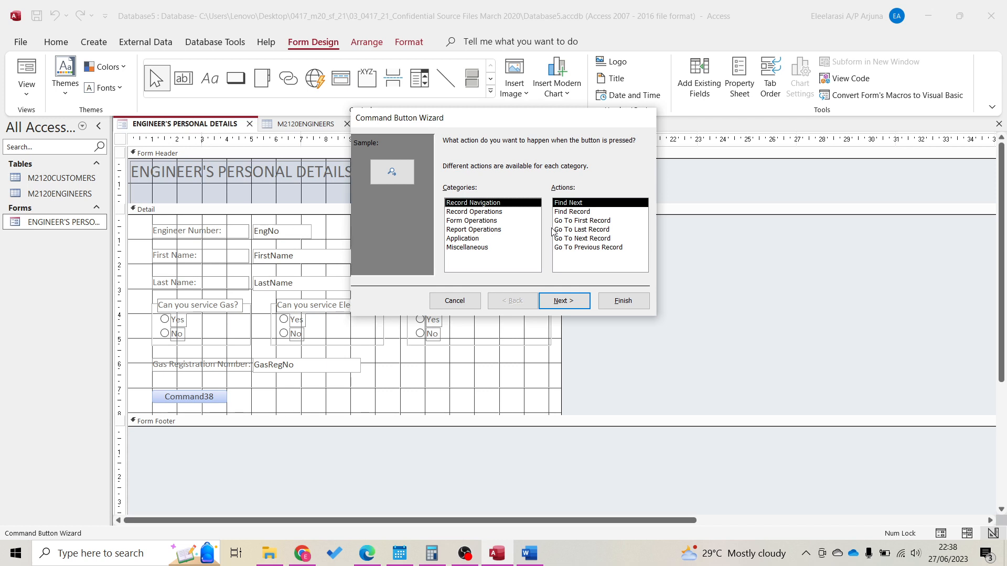
# Set the button to Go To First Record, showing an arrow picture
pyautogui.click(595, 221)
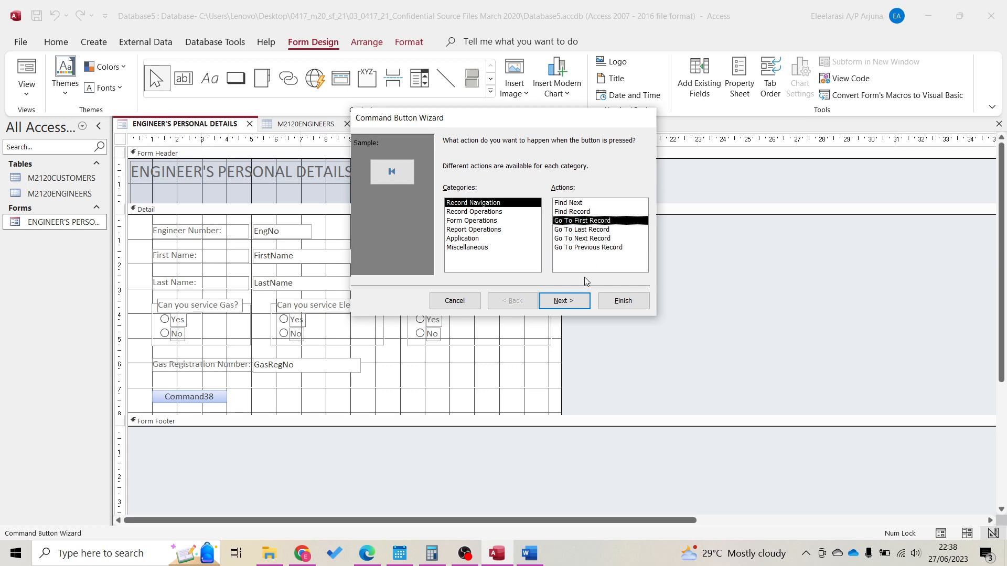
pyautogui.click(587, 302)
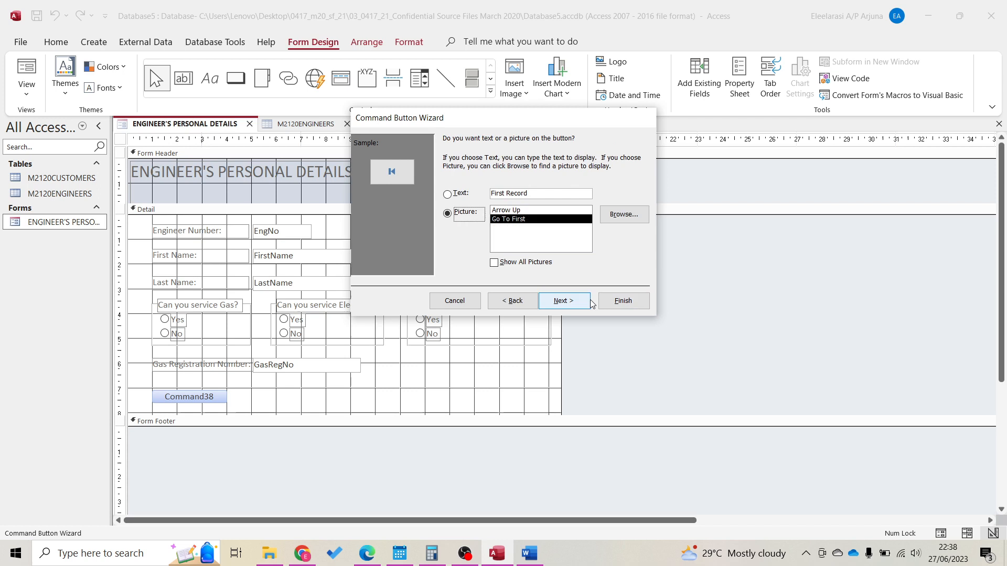
pyautogui.click(461, 194)
pyautogui.click(461, 213)
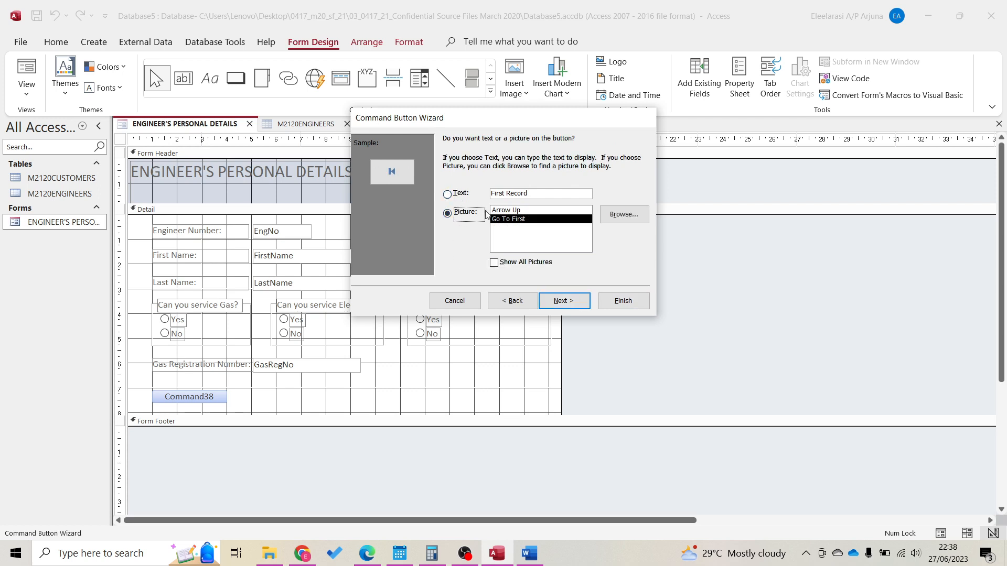
pyautogui.click(499, 210)
pyautogui.click(502, 220)
pyautogui.click(573, 303)
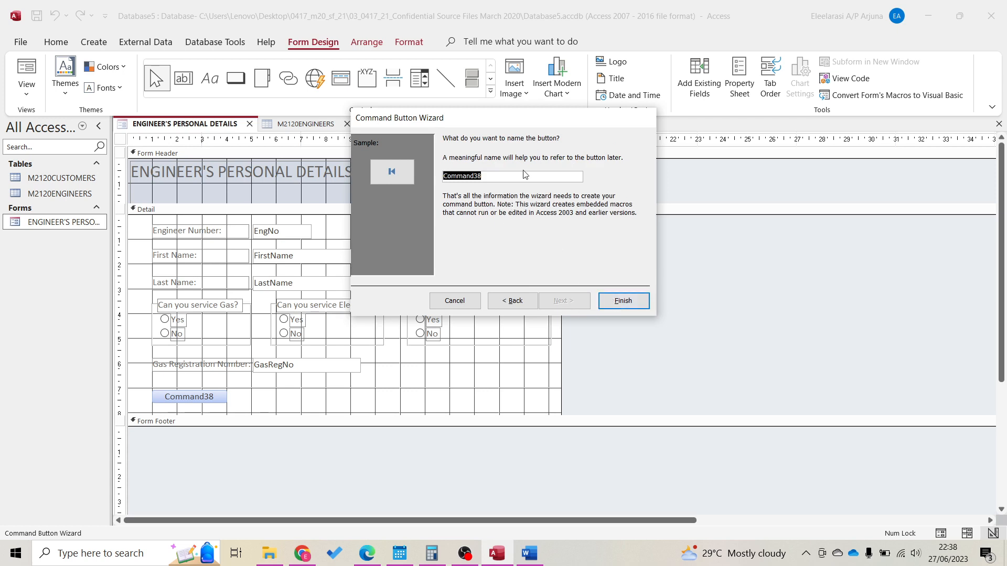
pyautogui.click(621, 301)
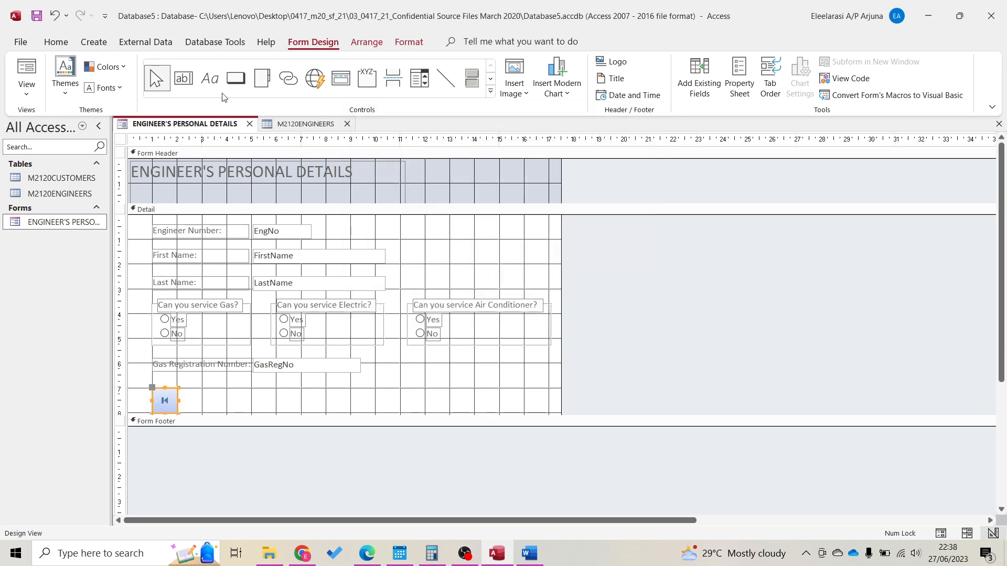
# Add a Go To Previous Record button beside the first-record button
pyautogui.click(236, 79)
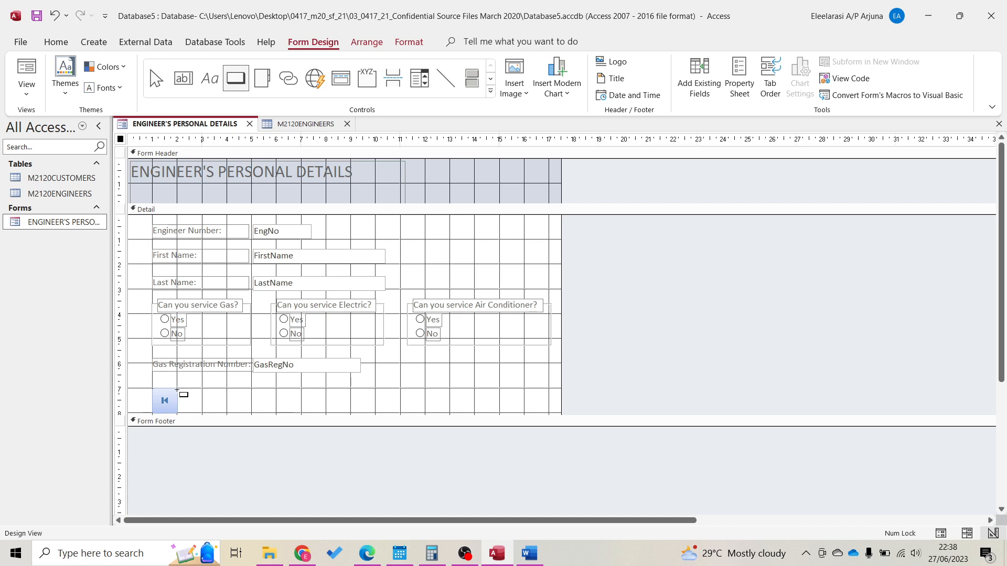
pyautogui.moveTo(178, 391); pyautogui.dragTo(252, 405)
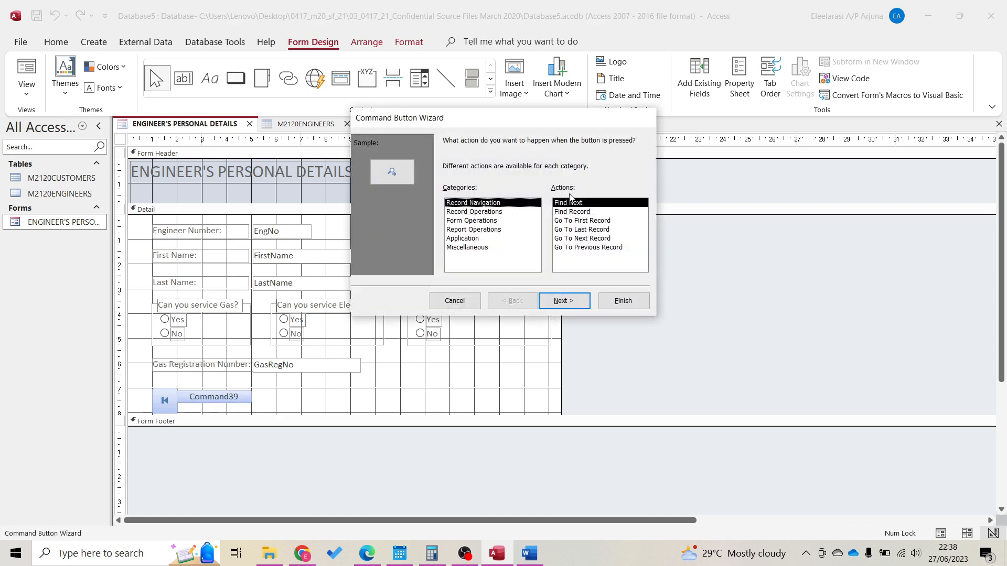
pyautogui.click(588, 248)
pyautogui.click(619, 300)
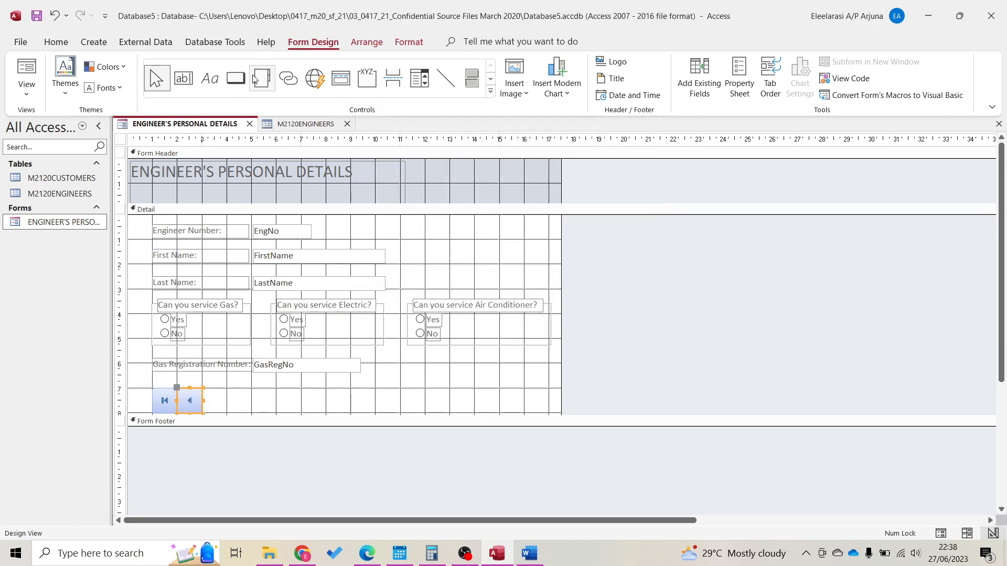
# Add Go To Last Record and Go To Next Record buttons at the row's right end
pyautogui.click(235, 79)
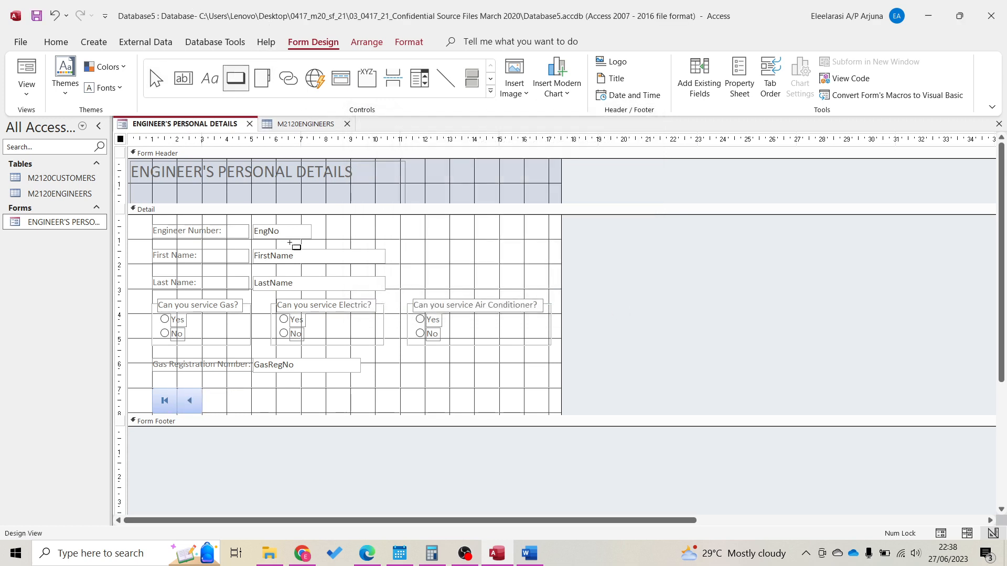
pyautogui.click(524, 388)
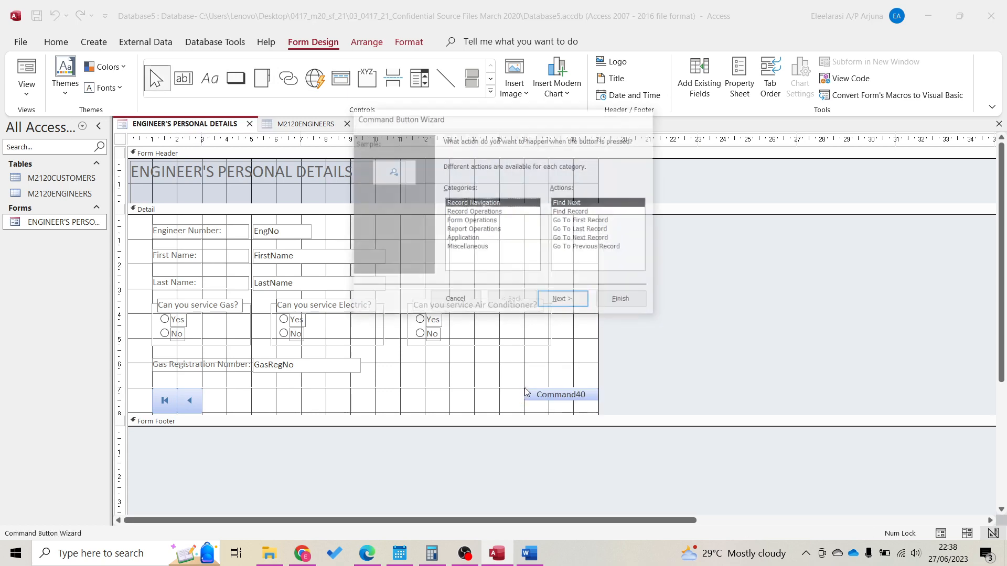
pyautogui.click(586, 229)
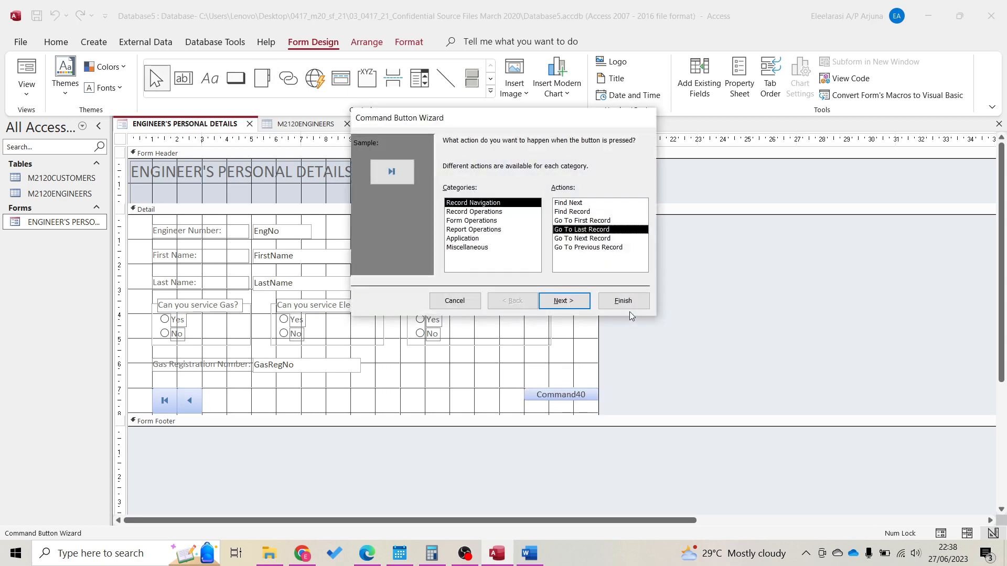
pyautogui.click(624, 302)
pyautogui.click(236, 79)
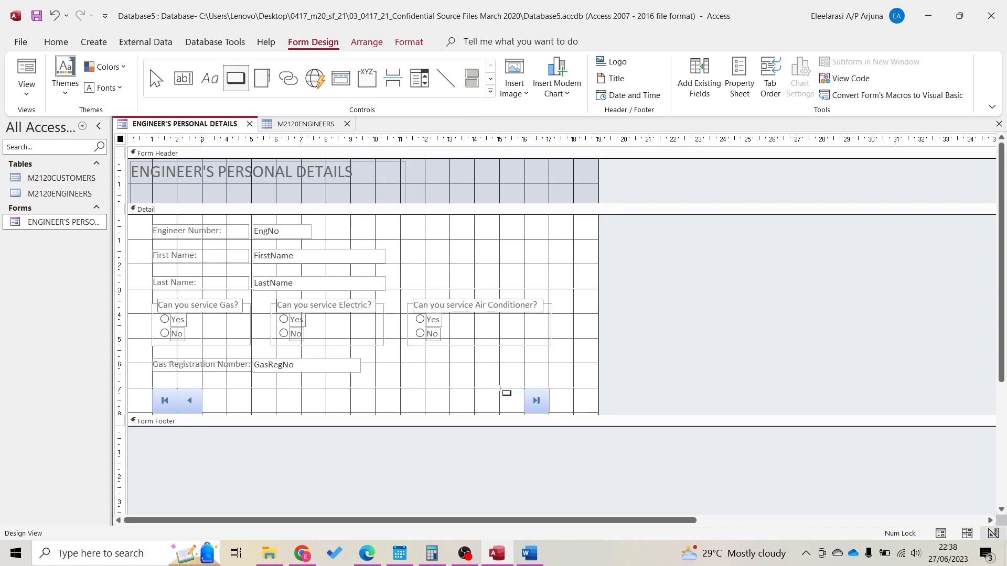
pyautogui.click(507, 393)
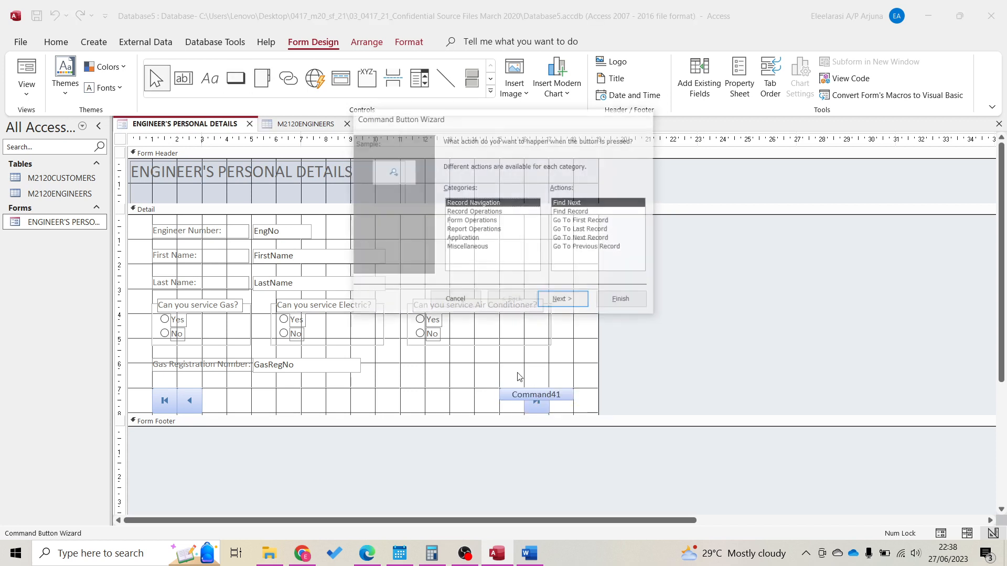
pyautogui.click(596, 239)
pyautogui.click(623, 301)
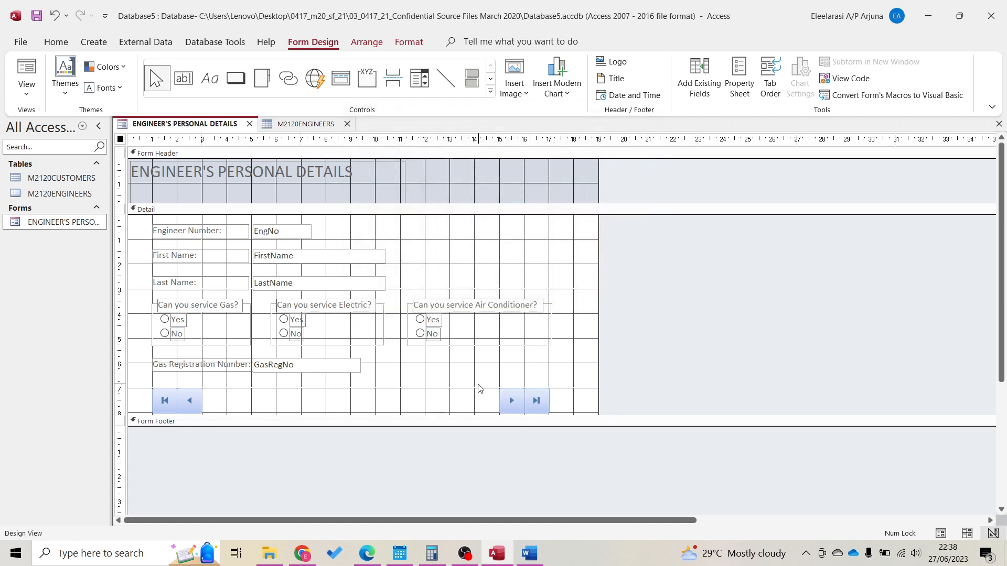
pyautogui.click(478, 388)
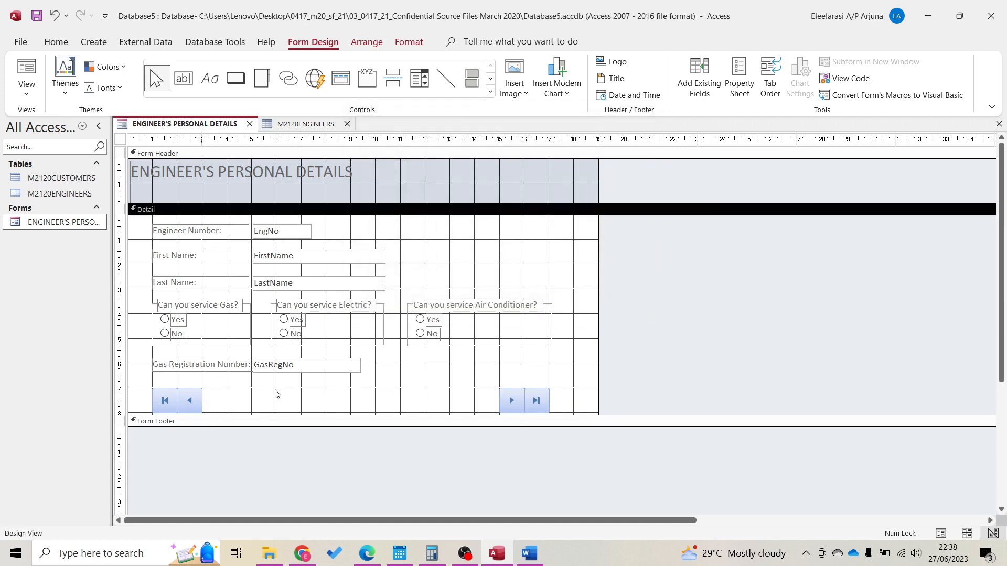
# Add an Add New Record button to the form's bottom row with the Command Button Wizard
pyautogui.click(235, 78)
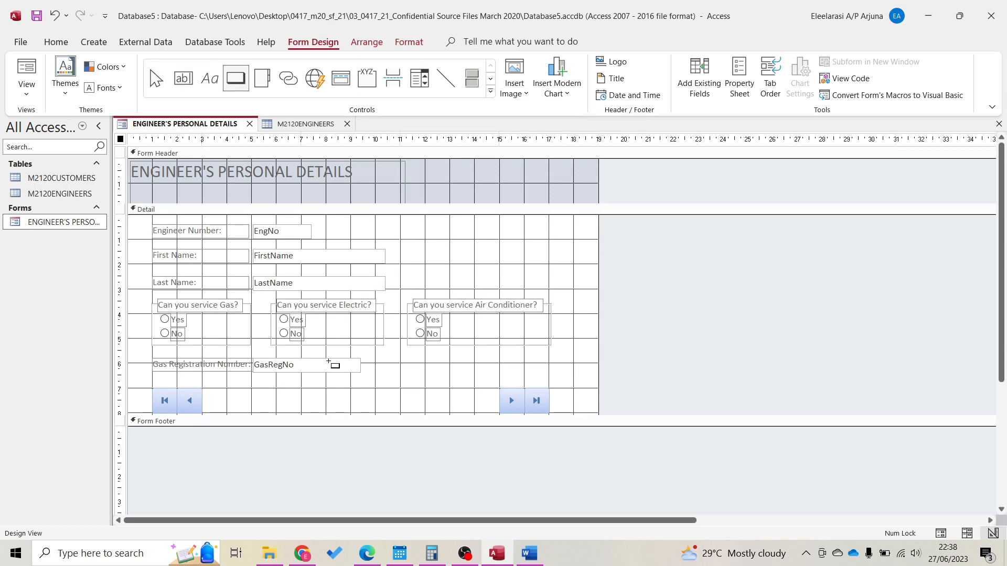
pyautogui.click(326, 390)
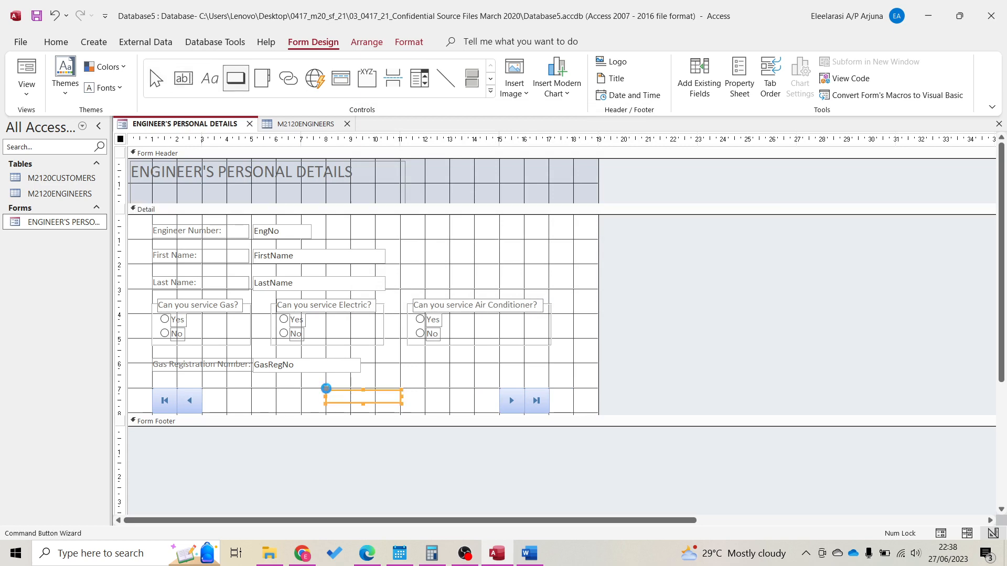
pyautogui.click(463, 211)
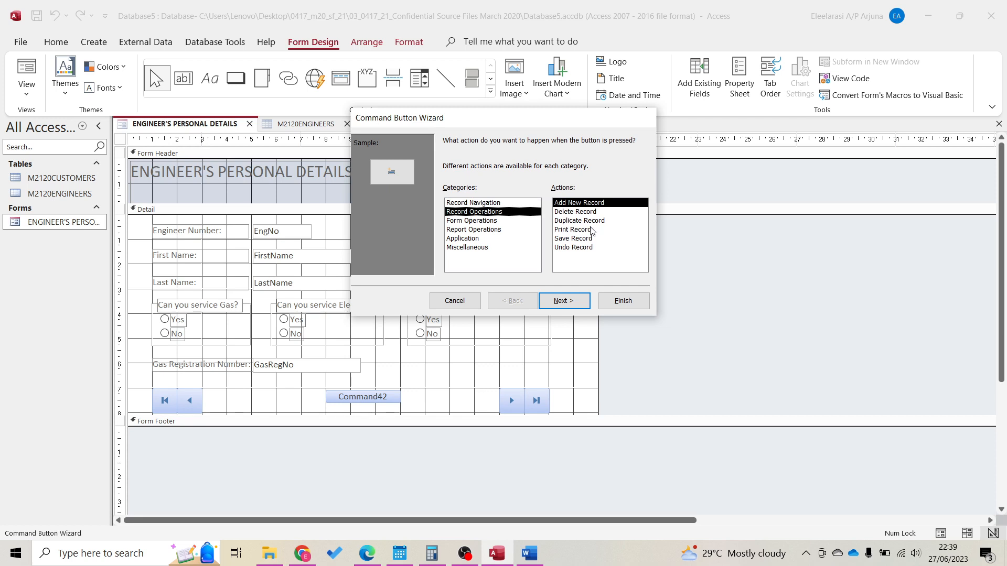
pyautogui.click(623, 301)
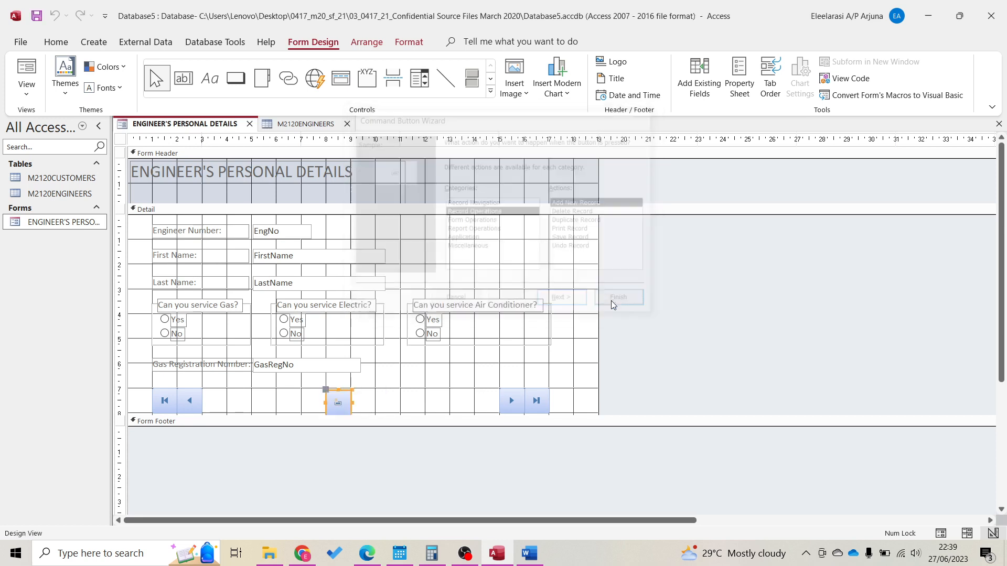
# Add a Save Record button beside the Add New Record button
pyautogui.click(236, 78)
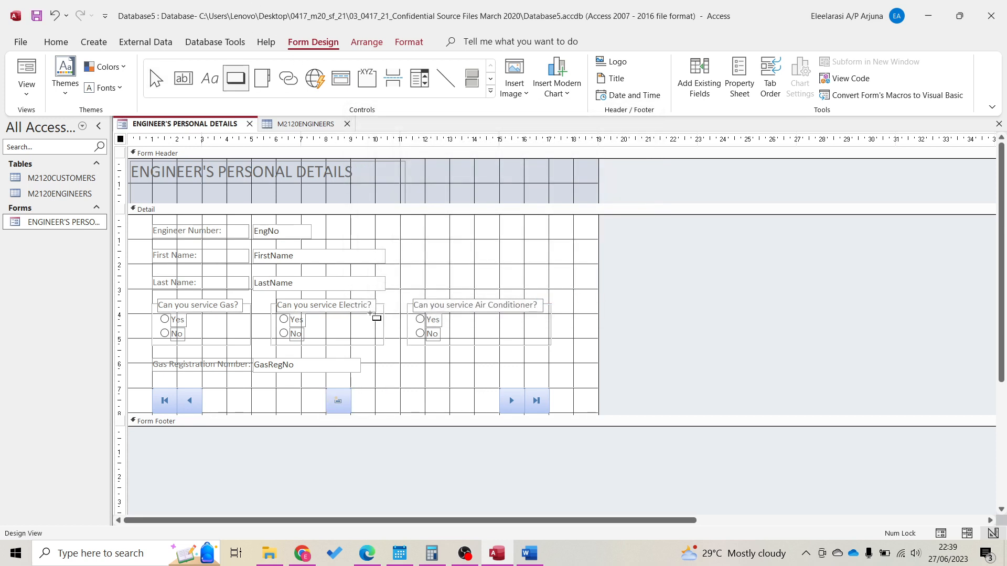
pyautogui.click(351, 389)
pyautogui.click(497, 212)
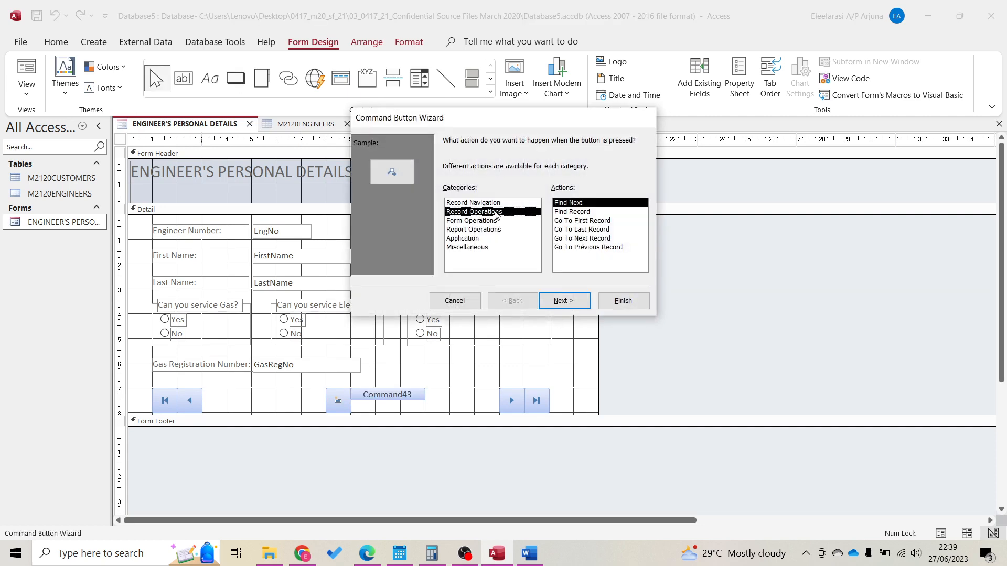
pyautogui.click(581, 239)
pyautogui.click(646, 303)
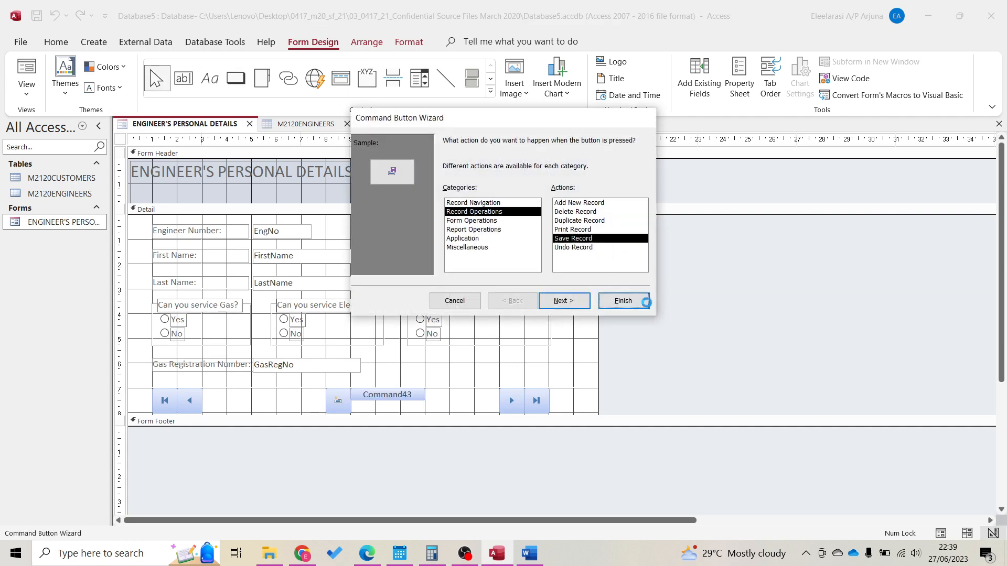
# Add a Delete Record button beside the Save button, then view the form in Form View
pyautogui.click(236, 78)
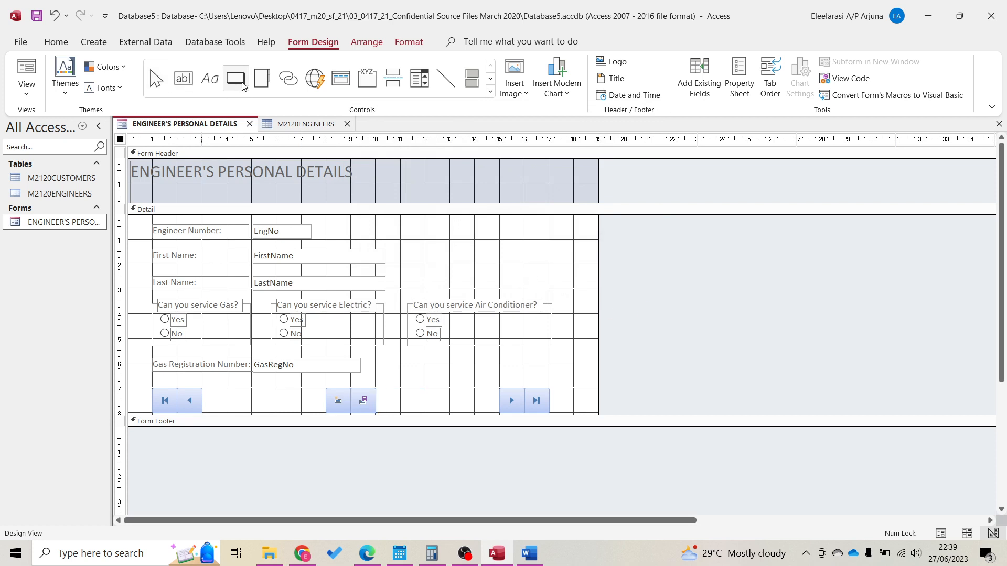
pyautogui.moveTo(376, 389); pyautogui.dragTo(449, 400)
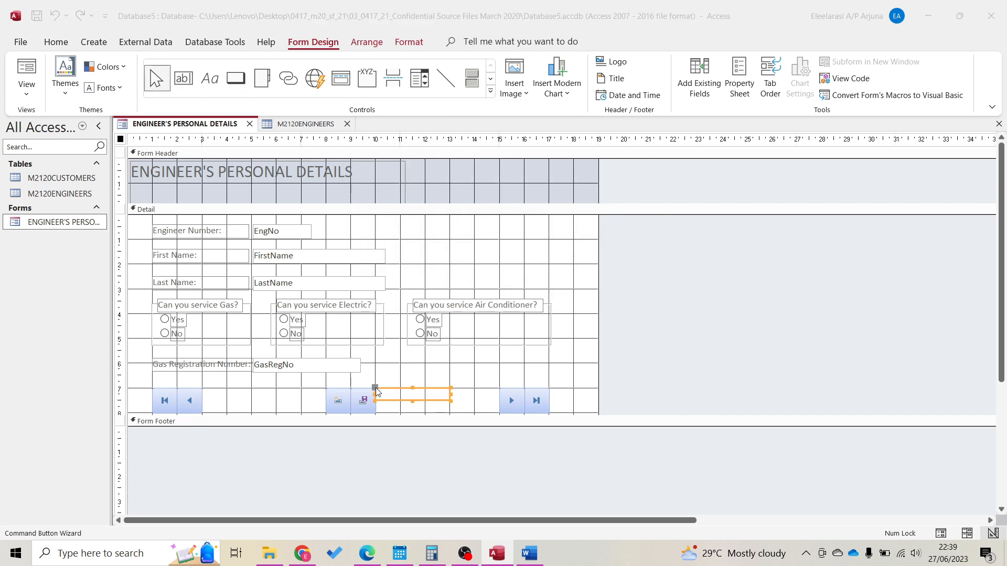
pyautogui.click(467, 212)
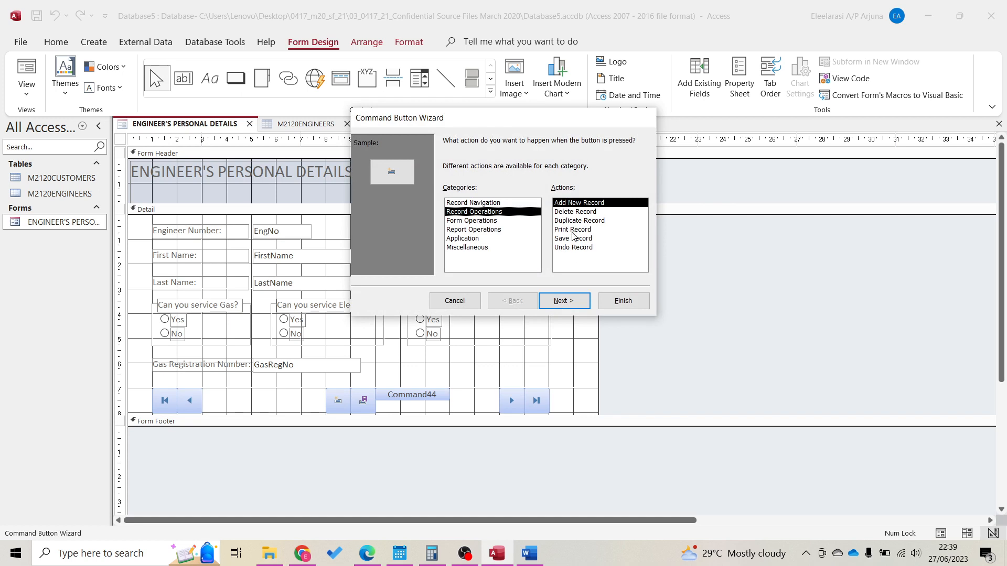
pyautogui.click(575, 212)
pyautogui.click(624, 300)
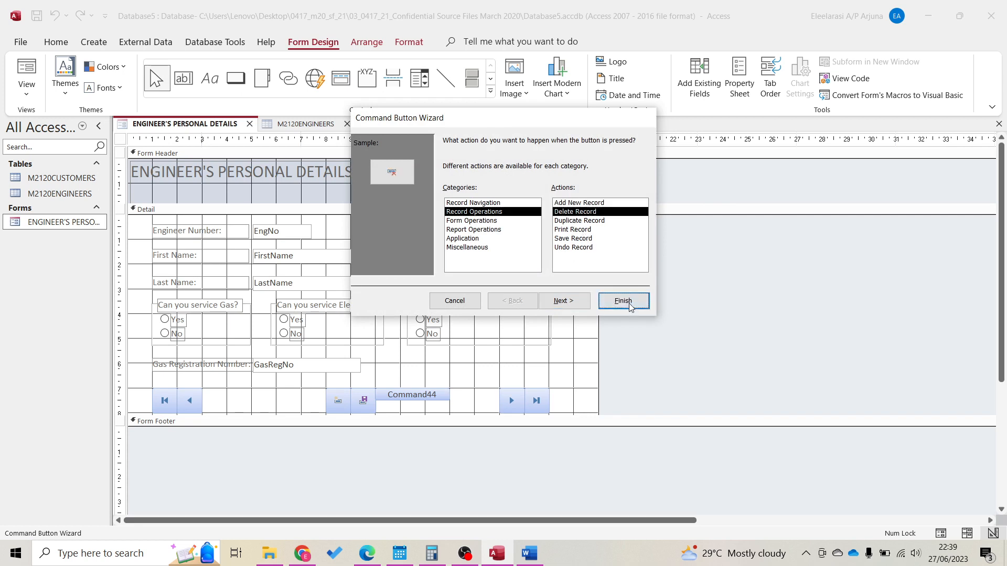
pyautogui.click(474, 371)
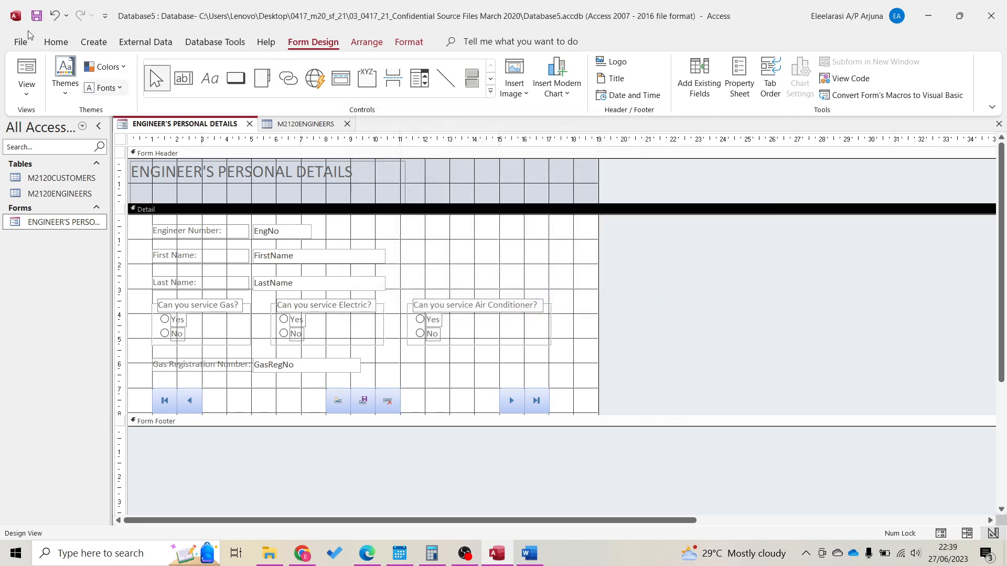
pyautogui.click(27, 67)
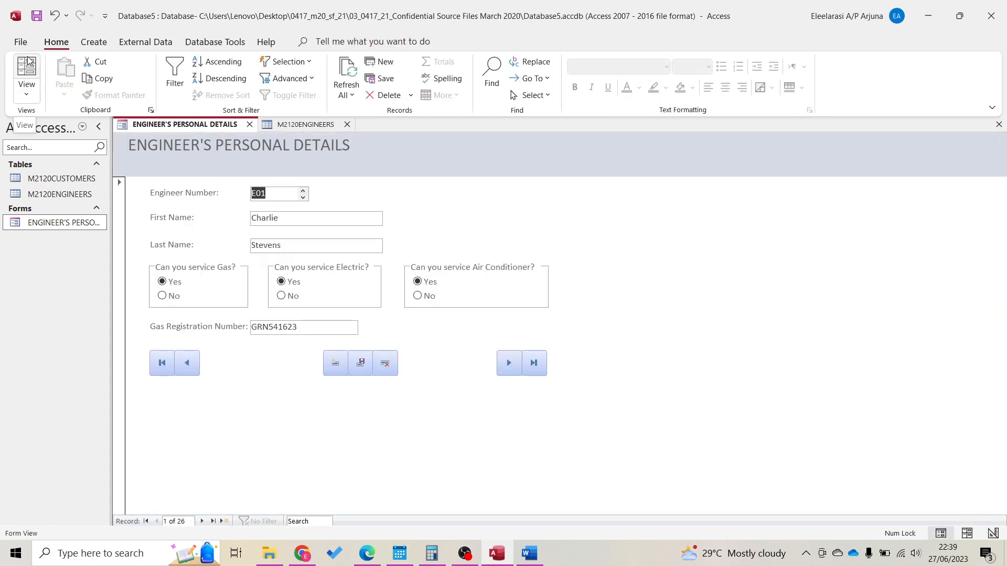
# Snap Access to the left half beside the exam PDF showing question 12
pyautogui.moveTo(531, 13); pyautogui.dragTo(1, 324)
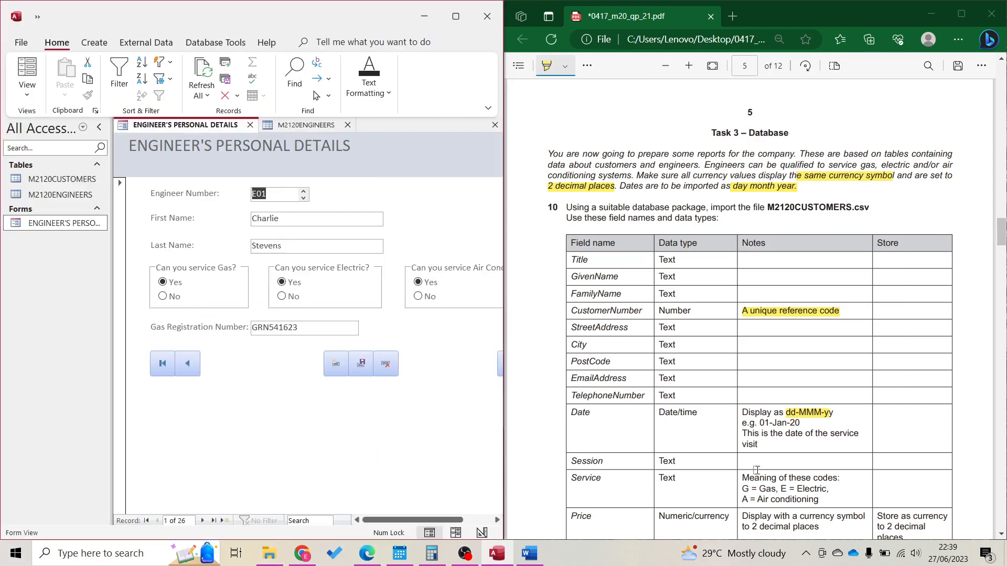
pyautogui.scroll(-20, 757, 470)
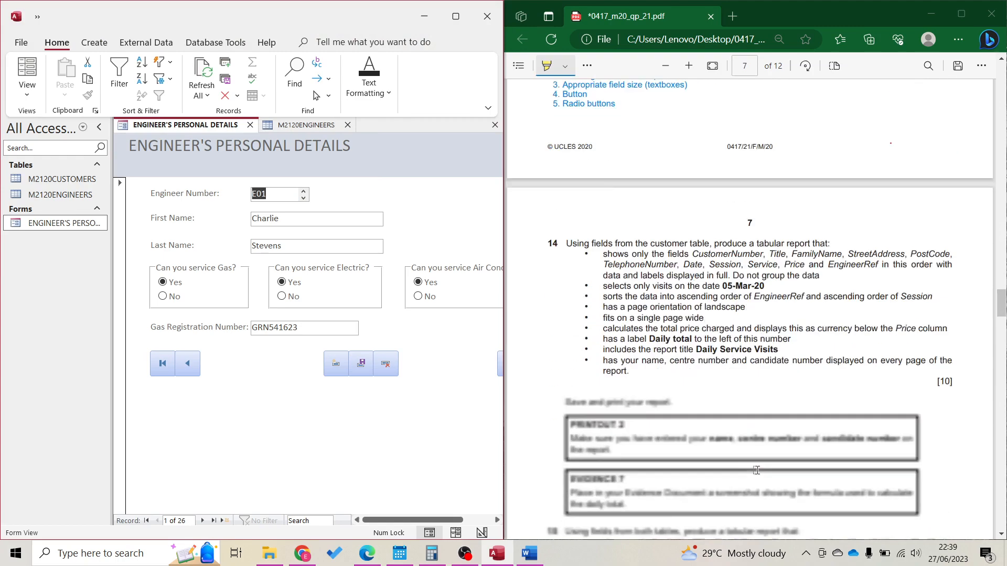
pyautogui.scroll(-6, 757, 471)
pyautogui.scroll(10, 756, 470)
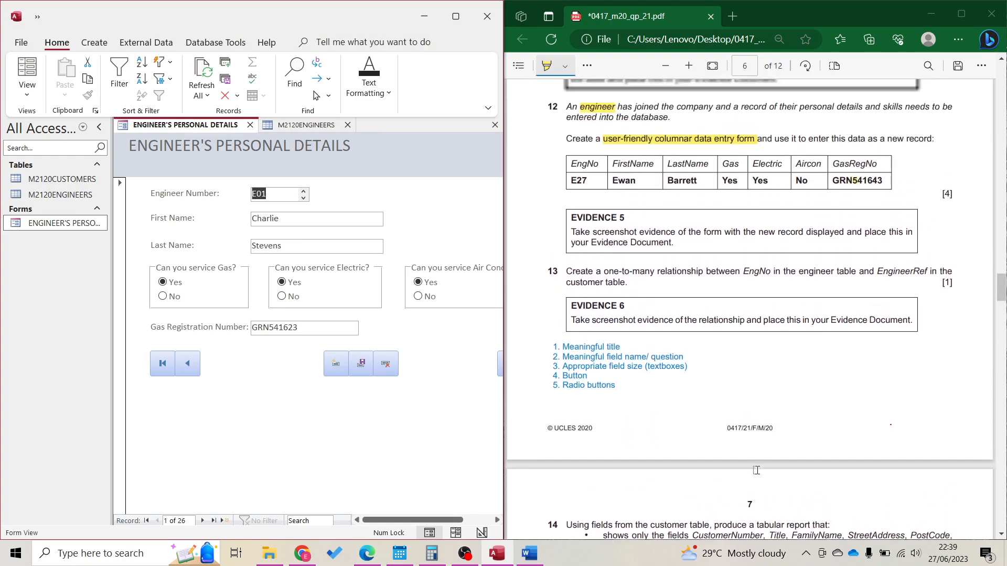
pyautogui.scroll(3, 757, 471)
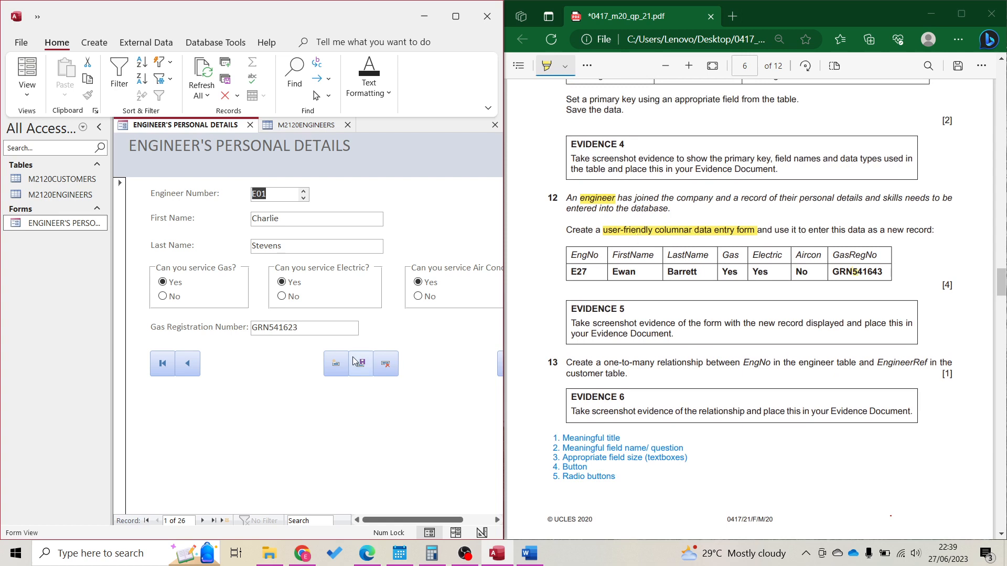
# Try the engineer form in Layout View, then return it to Form View
pyautogui.click(26, 84)
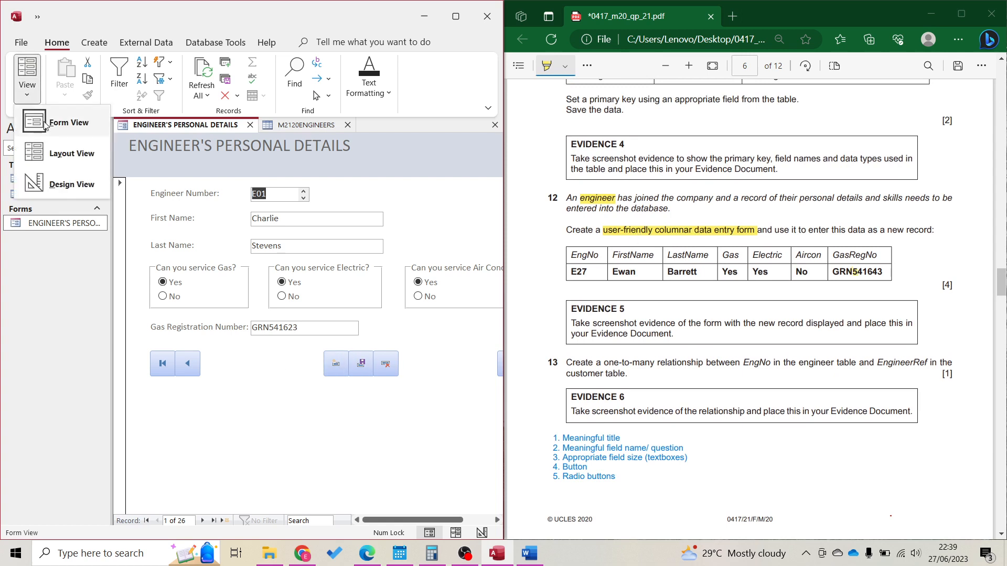
pyautogui.click(45, 124)
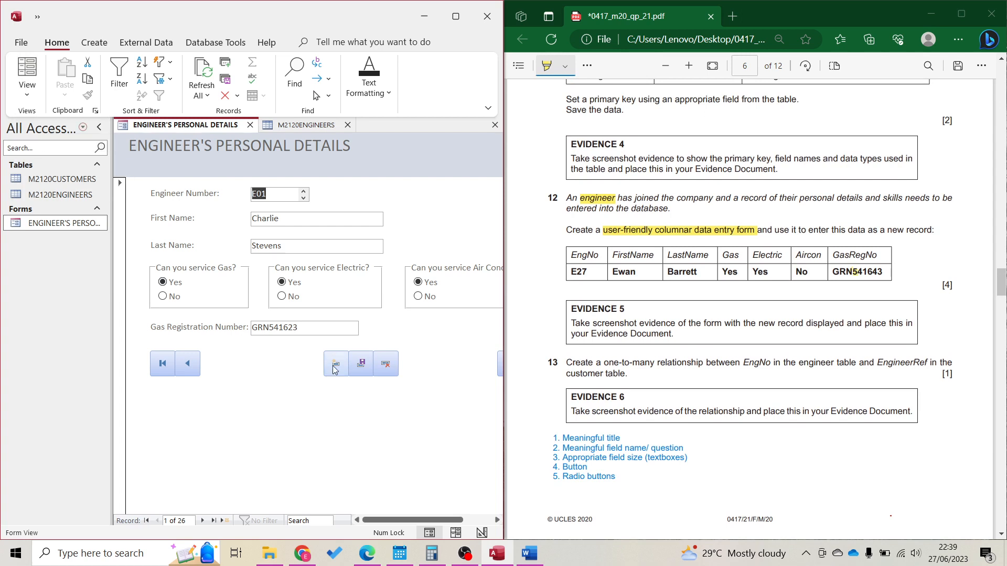
pyautogui.click(26, 89)
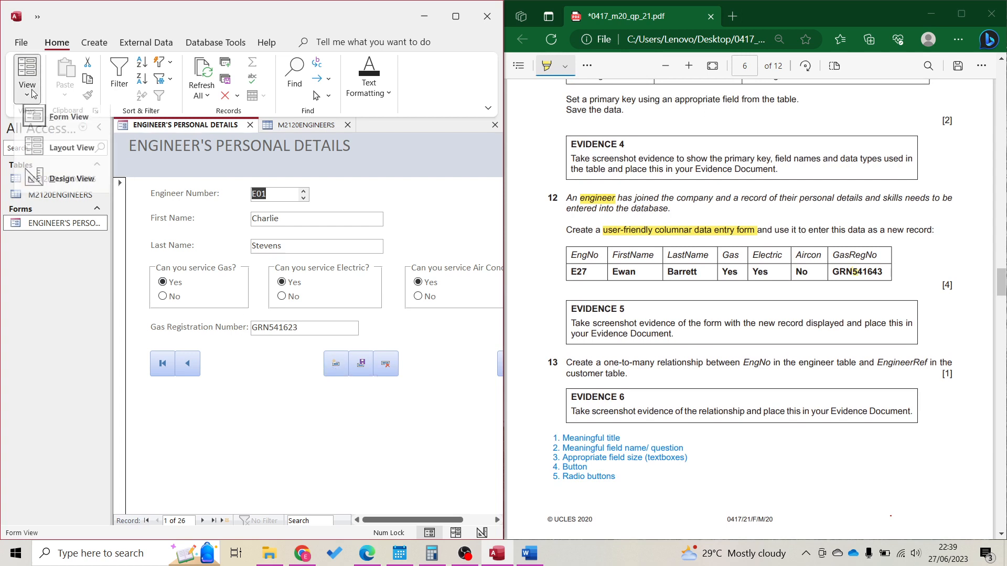
pyautogui.click(54, 152)
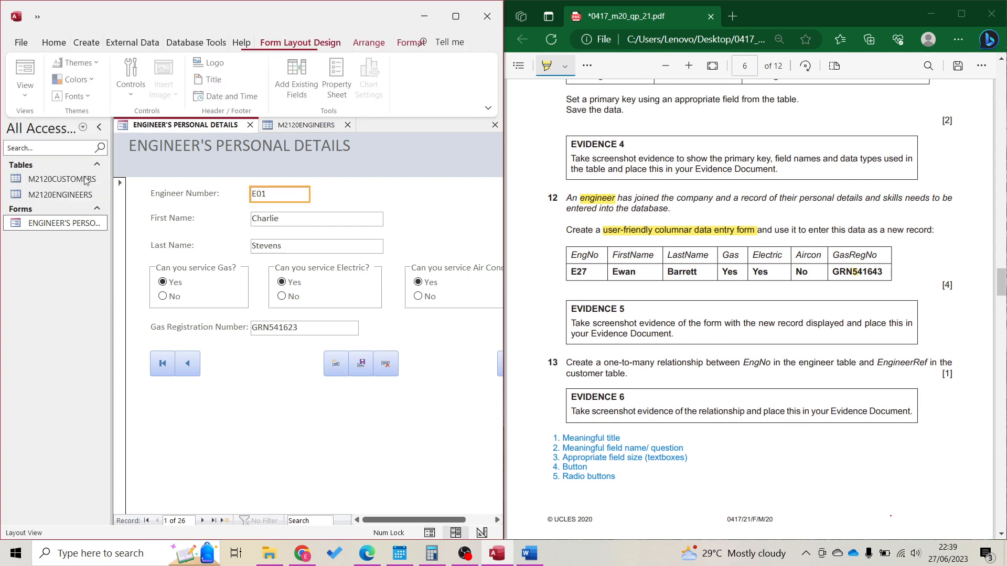
pyautogui.click(340, 370)
pyautogui.click(365, 415)
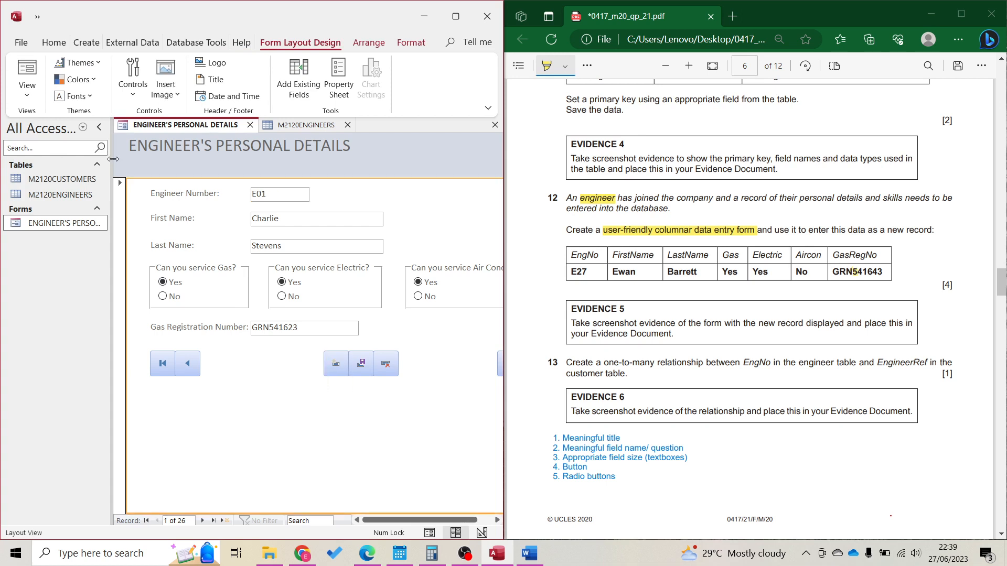
pyautogui.click(23, 99)
pyautogui.click(58, 122)
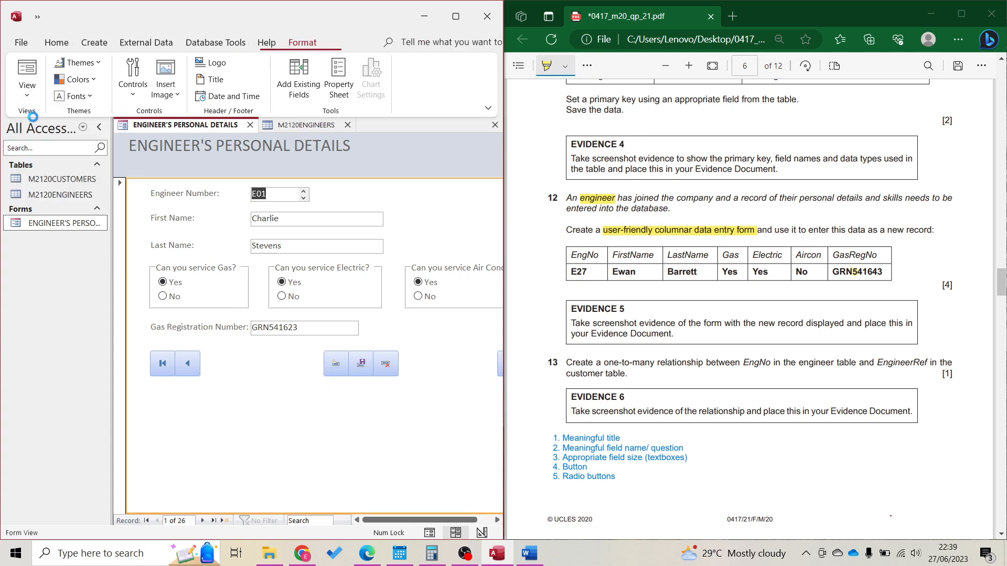
# Enter and save new engineer E27 with Gas and Electric Yes and a gas registration number; maximize Access
pyautogui.click(336, 372)
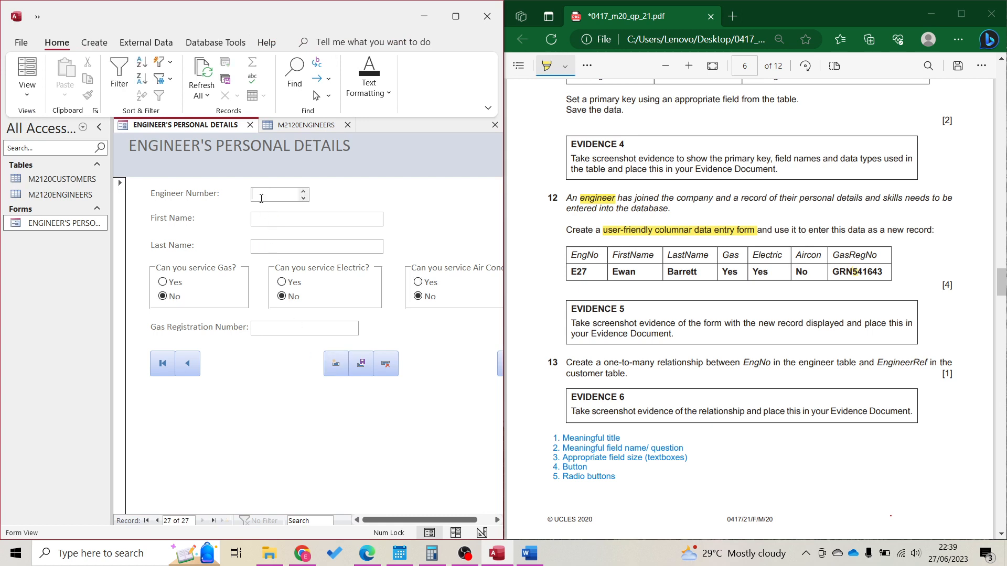
pyautogui.write('E27')
pyautogui.press('Tab')
pyautogui.press('Tab')
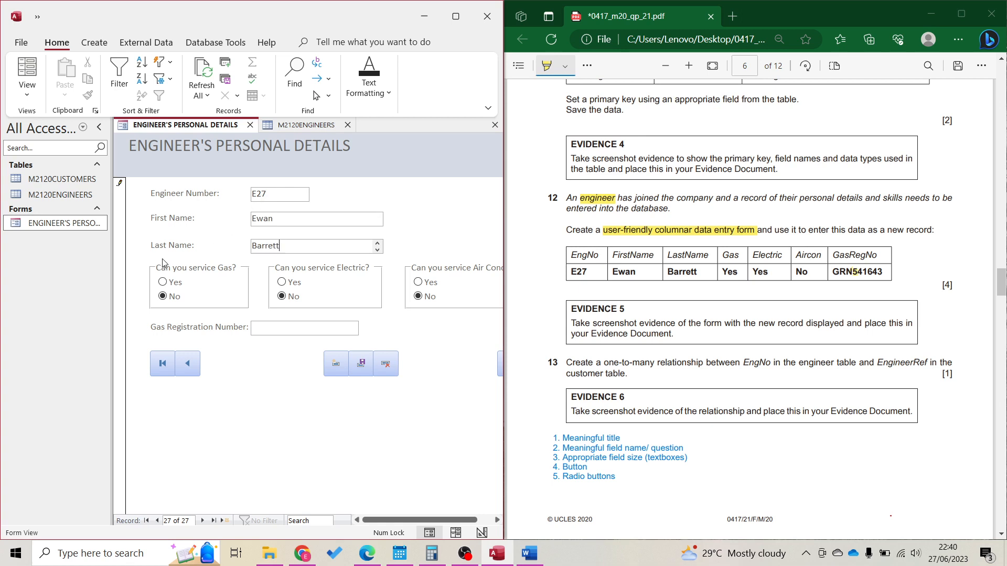
pyautogui.click(168, 284)
pyautogui.click(295, 283)
pyautogui.click(328, 332)
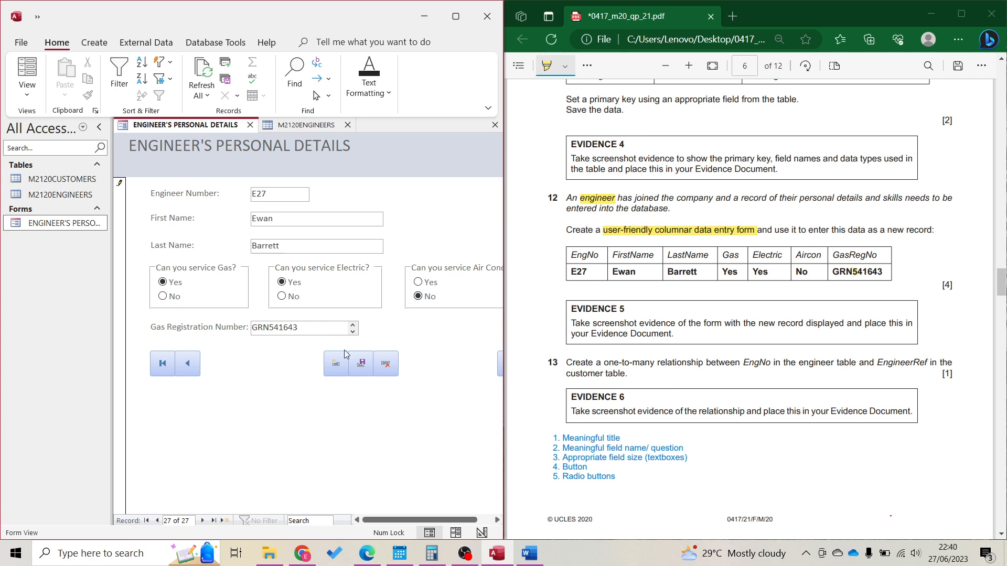
pyautogui.click(362, 364)
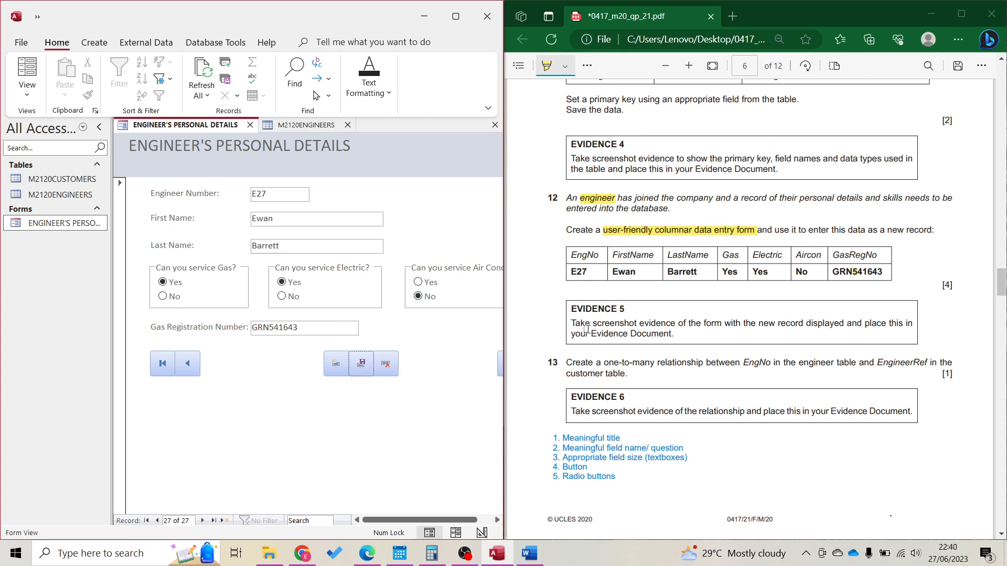
pyautogui.click(455, 16)
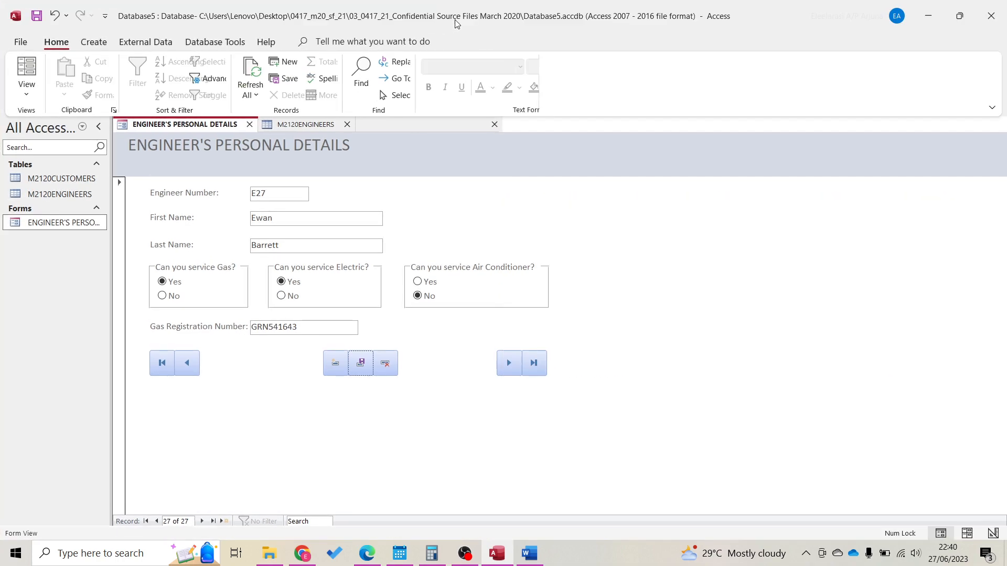
# Take a screenshot of the Engineer's Personal Details form area and restore Access beside the PDF
pyautogui.press('super+shift+s')
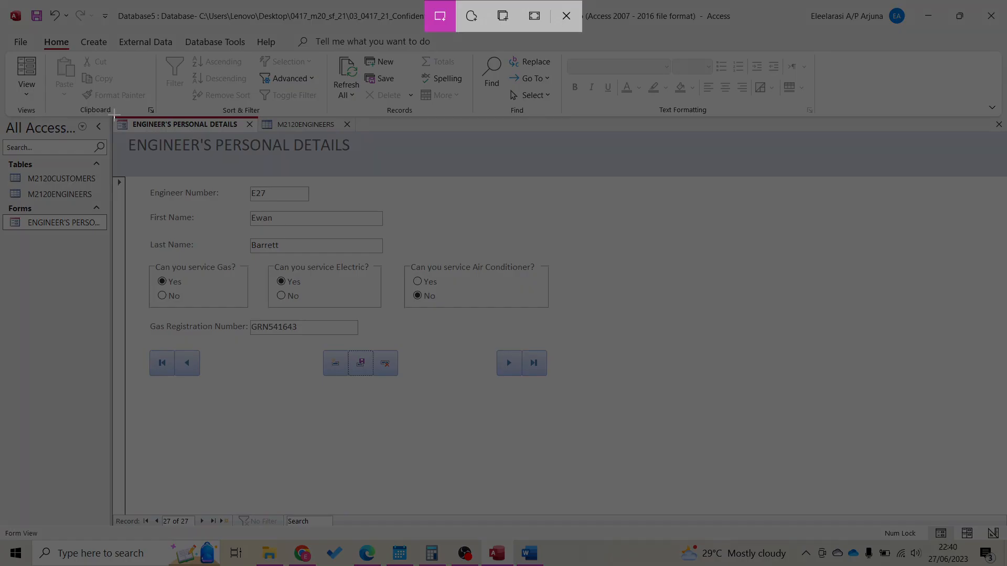
pyautogui.moveTo(111, 115); pyautogui.dragTo(574, 397)
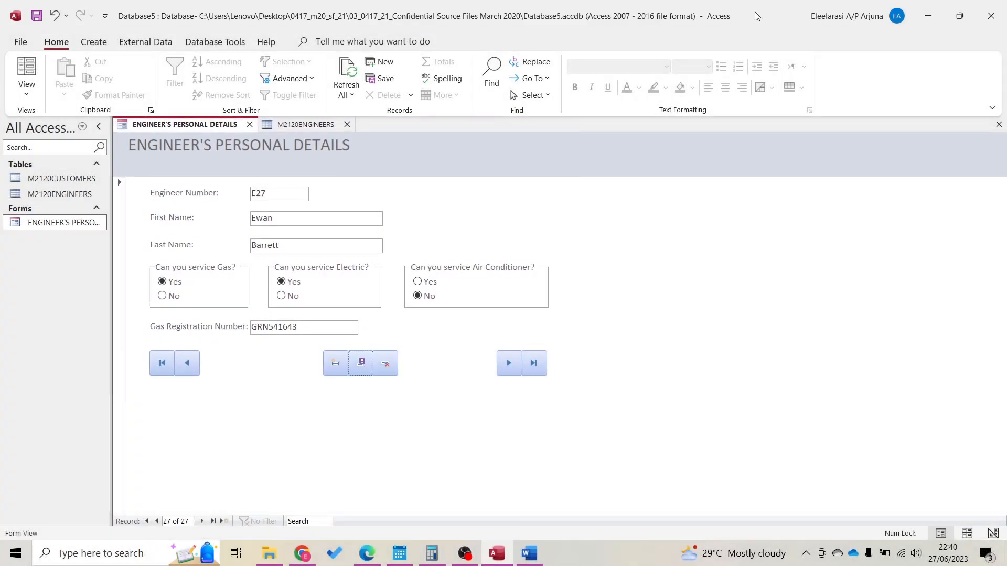
pyautogui.doubleClick(754, 12)
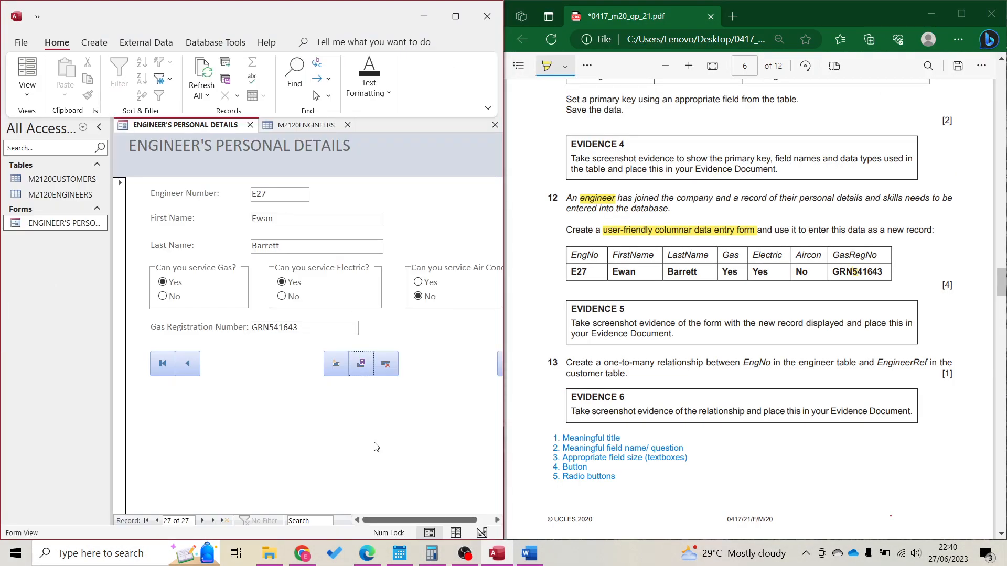
# Paste the form screenshot under Evidence 5 in the Word document, save it, and minimise Word
pyautogui.click(531, 554)
pyautogui.scroll(-1, 304, 338)
pyautogui.scroll(-1, 304, 337)
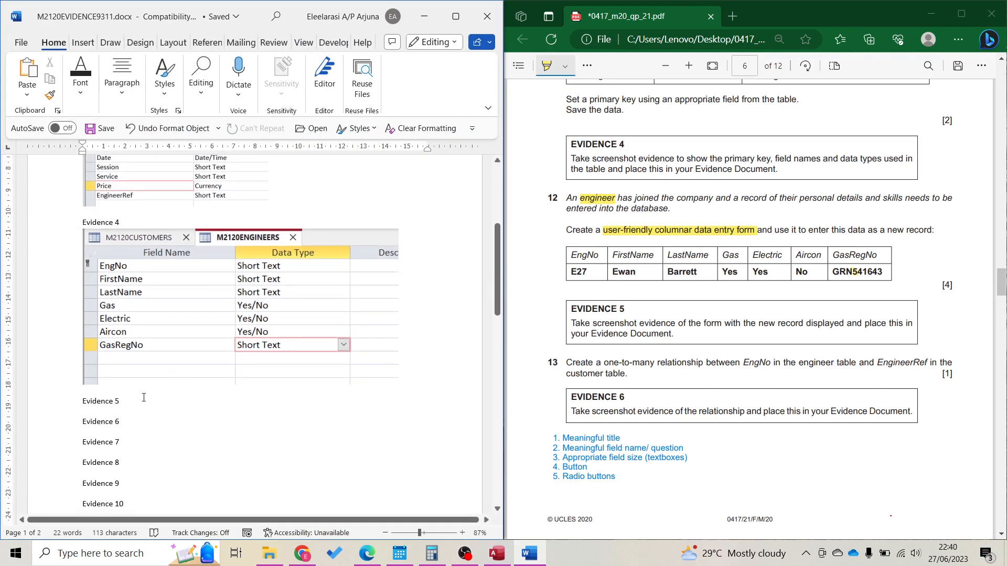
pyautogui.hotkey('ctrl', 'v')
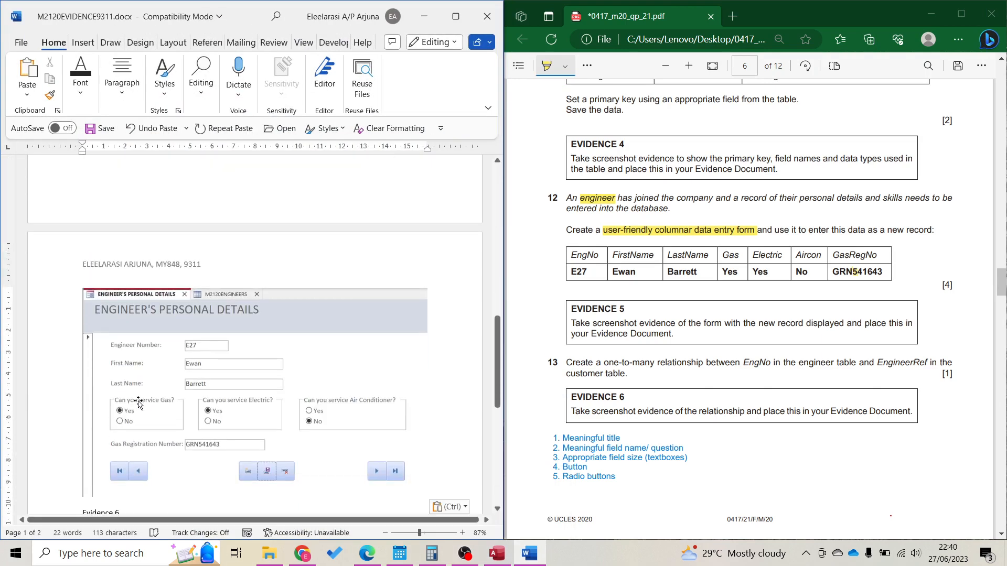
pyautogui.scroll(5, 139, 404)
pyautogui.hotkey('ctrl', 's')
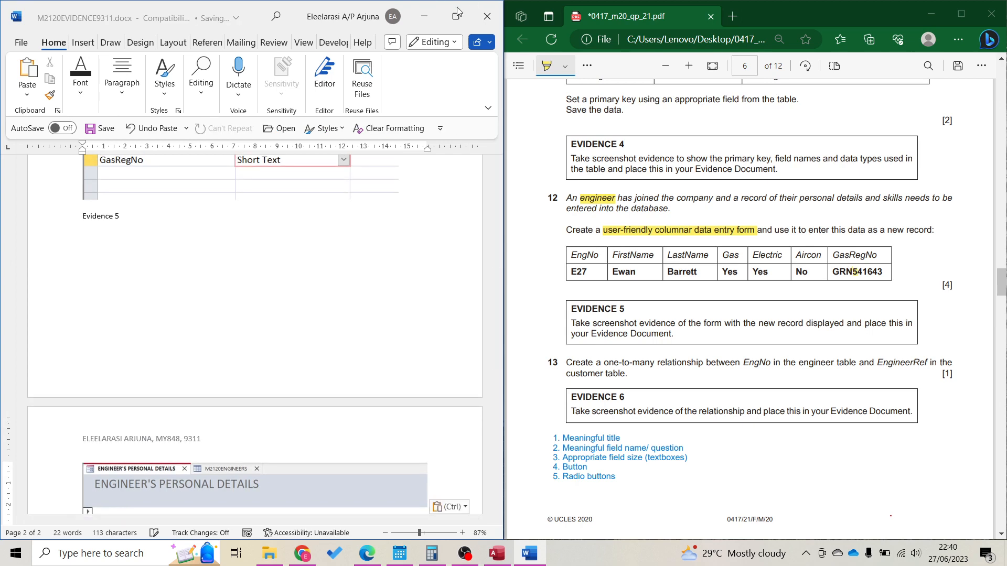
pyautogui.click(429, 24)
pyautogui.scroll(-3, 661, 417)
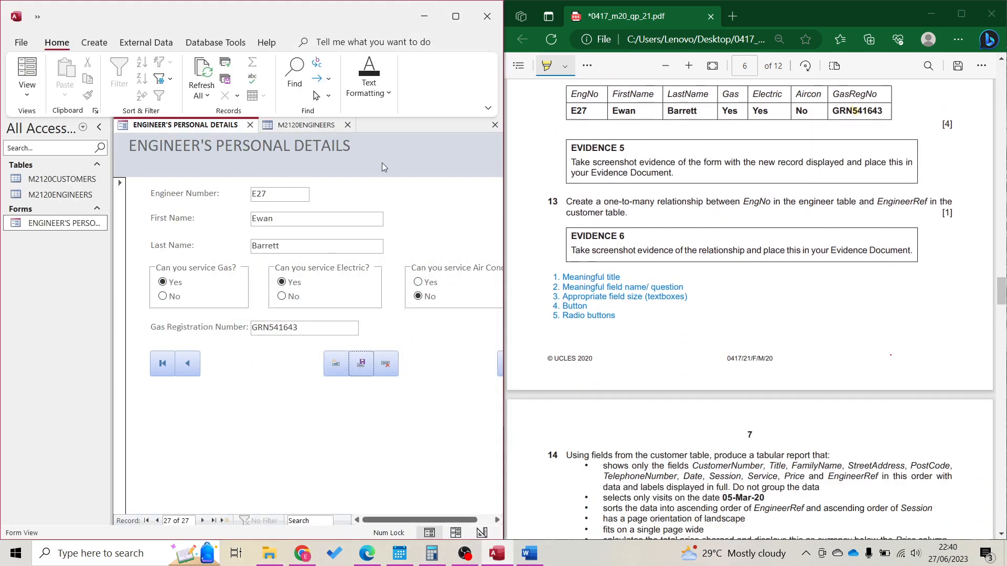
# Close the open form and engineers table and open Database Tools > Relationships
pyautogui.hotkey('ctrl', 'w')
pyautogui.hotkey('ctrl', 'w')
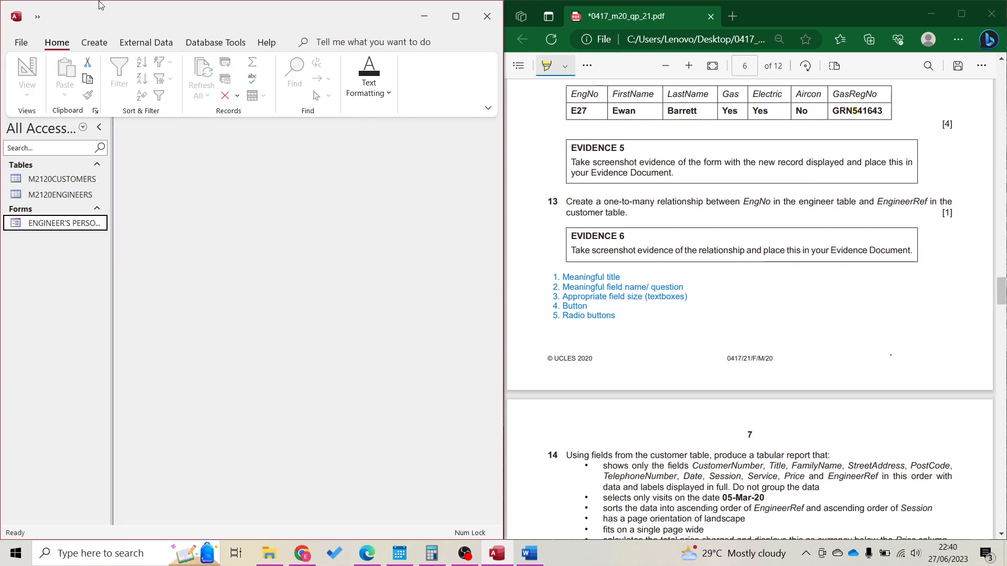
pyautogui.click(142, 50)
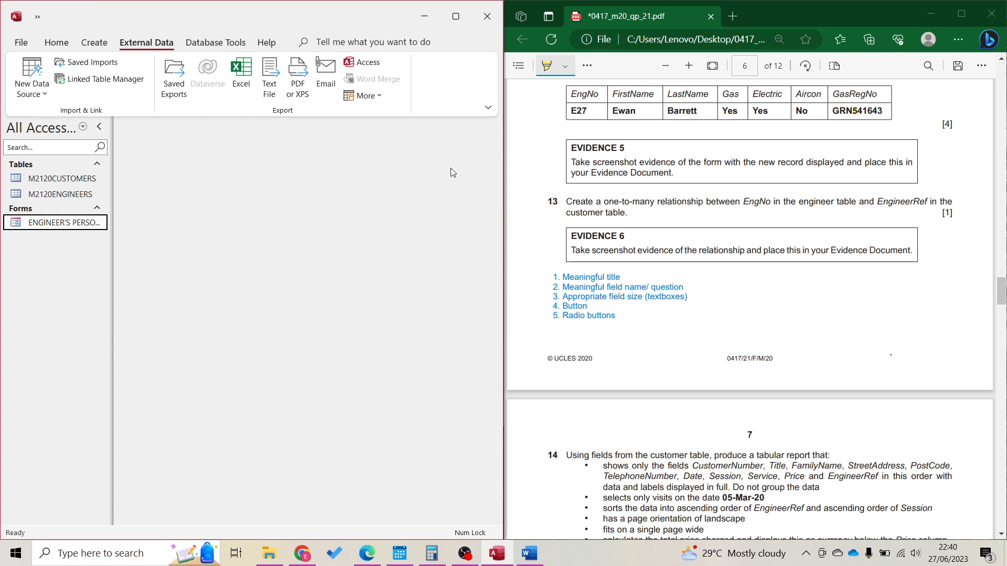
pyautogui.click(199, 44)
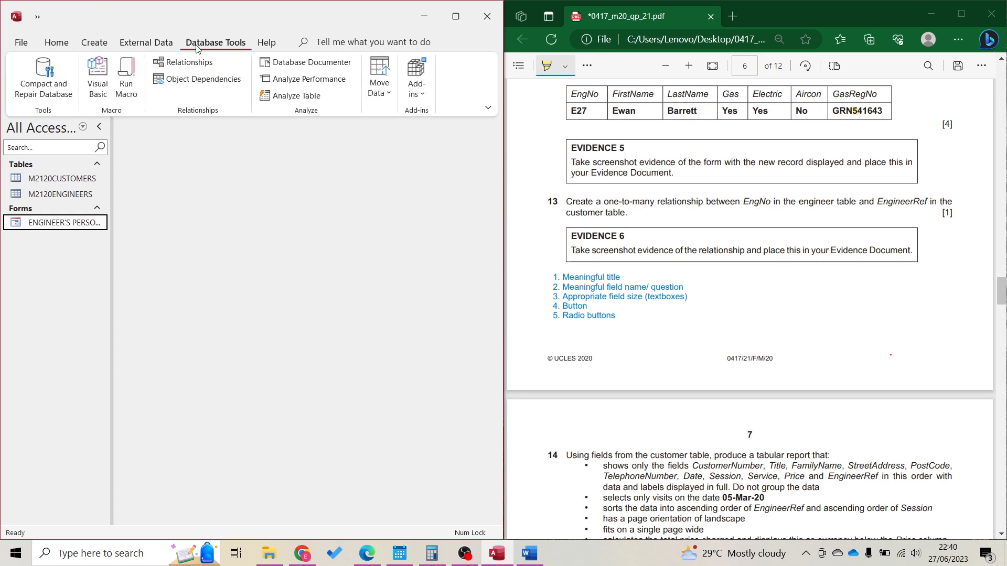
pyautogui.click(198, 72)
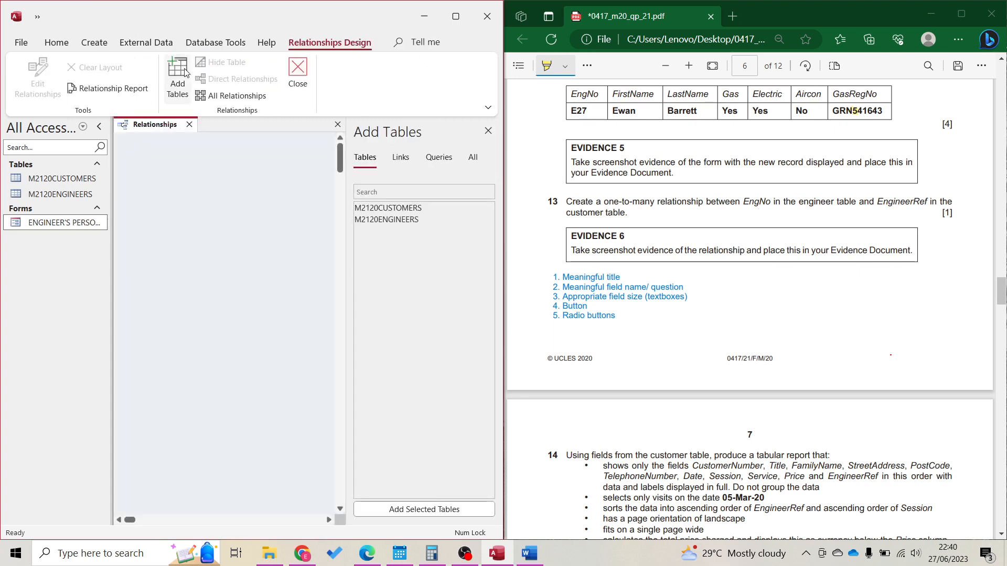
# Add M2120CUSTOMERS and M2120ENGINEERS to the layout, place them side by side, and close Add Tables
pyautogui.doubleClick(387, 208)
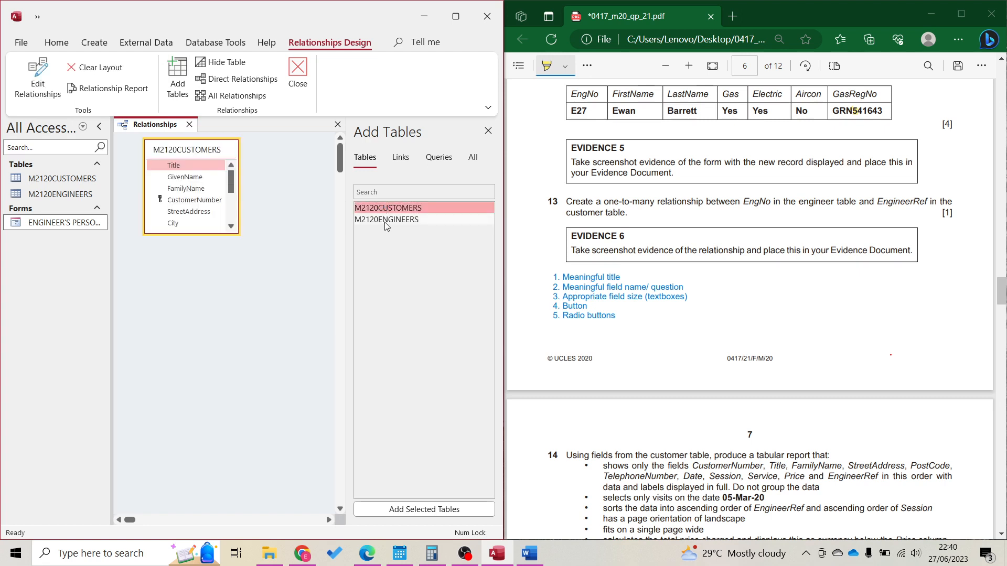
pyautogui.doubleClick(387, 221)
pyautogui.moveTo(200, 250); pyautogui.dragTo(313, 161)
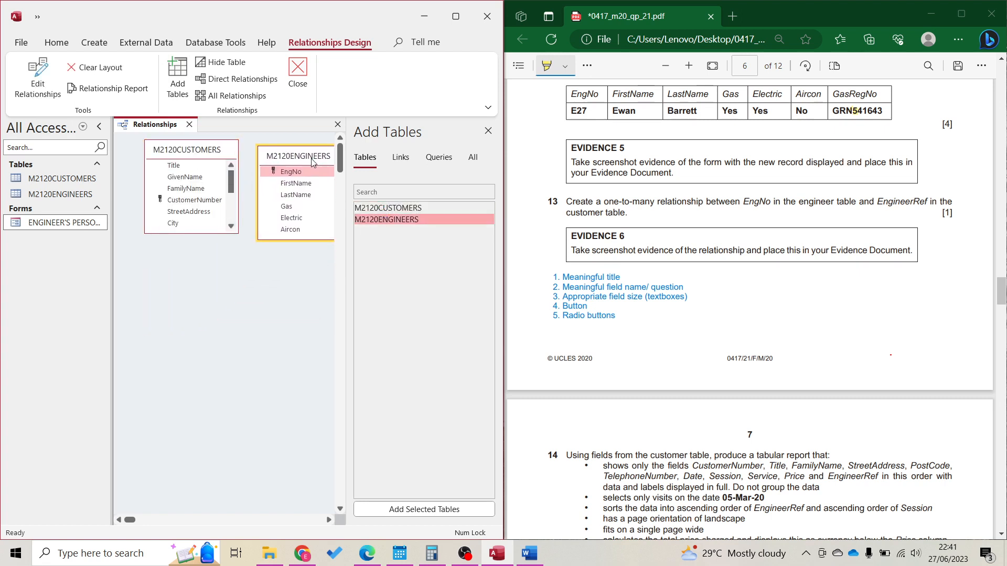
pyautogui.click(488, 131)
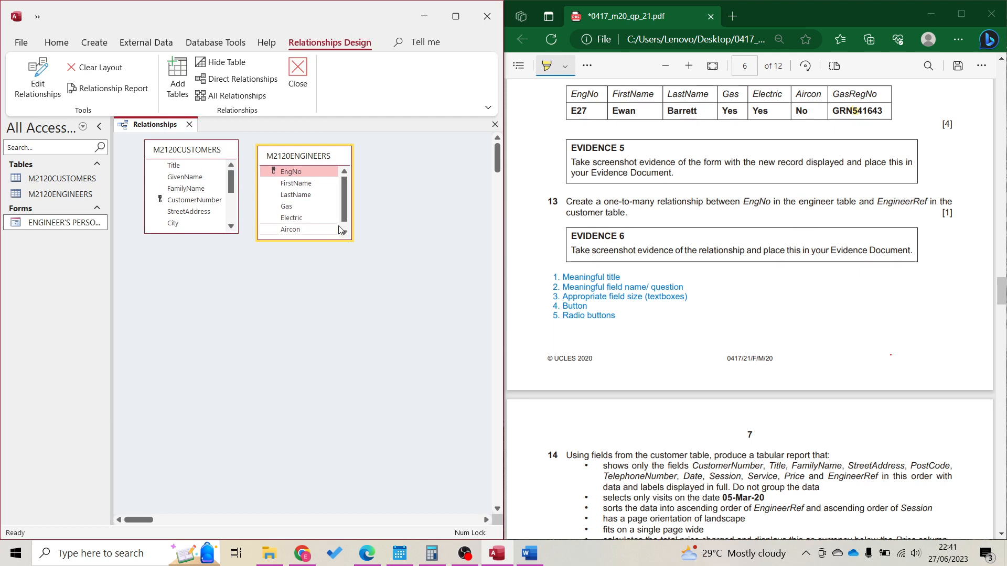
pyautogui.scroll(-1, 185, 217)
pyautogui.scroll(-2, 185, 216)
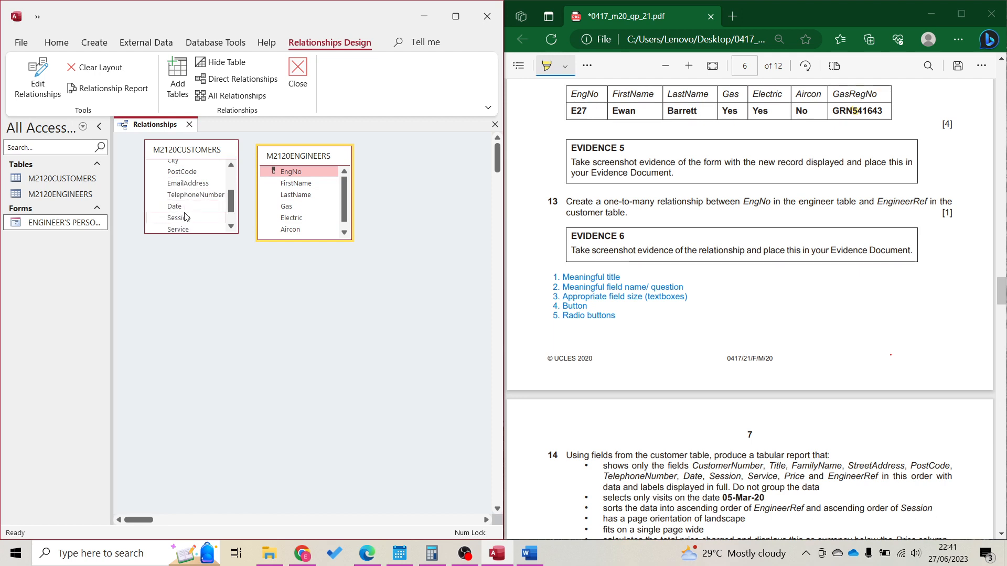
pyautogui.scroll(-2, 185, 217)
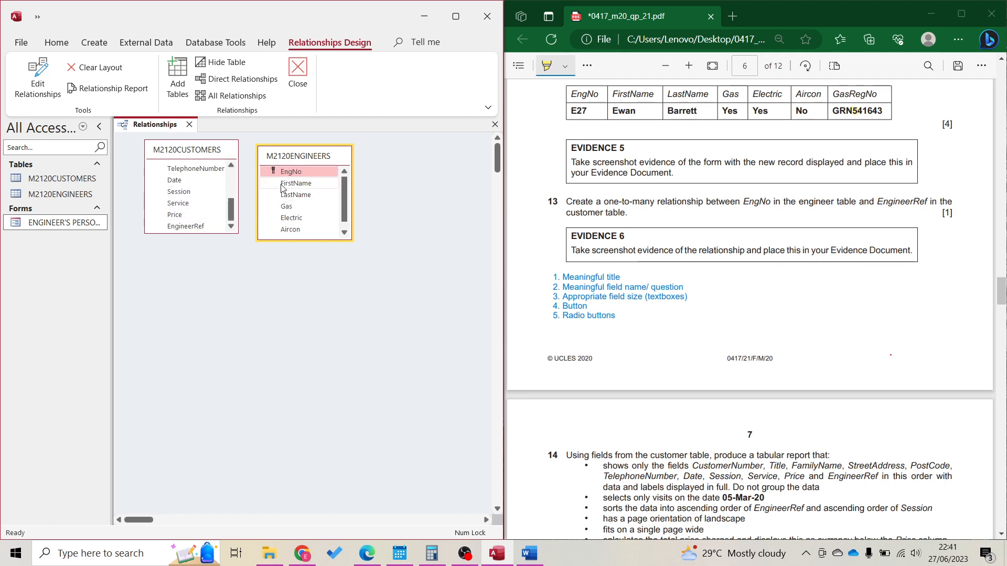
# Link EngineerRef in M2120CUSTOMERS to EngNo in M2120ENGINEERS and snip the Edit Relationships dialog
pyautogui.moveTo(204, 227); pyautogui.dragTo(294, 175)
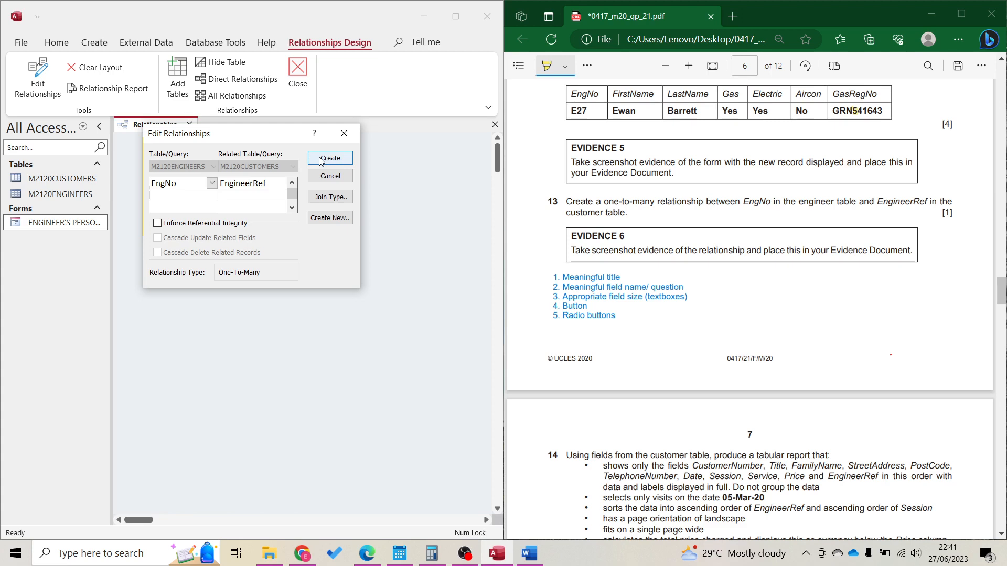
pyautogui.press('super+shift+s')
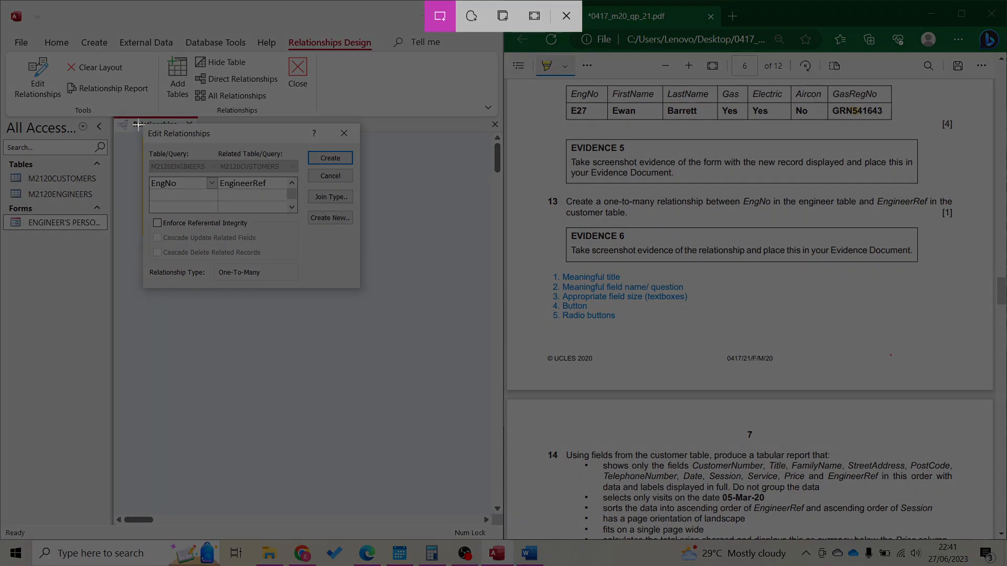
pyautogui.moveTo(139, 124); pyautogui.dragTo(361, 290)
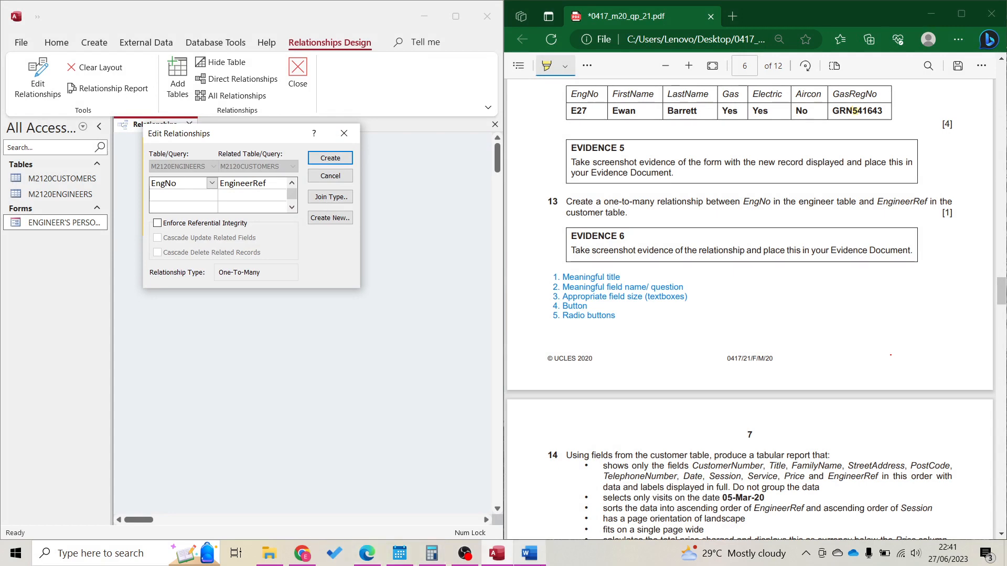
pyautogui.click(529, 554)
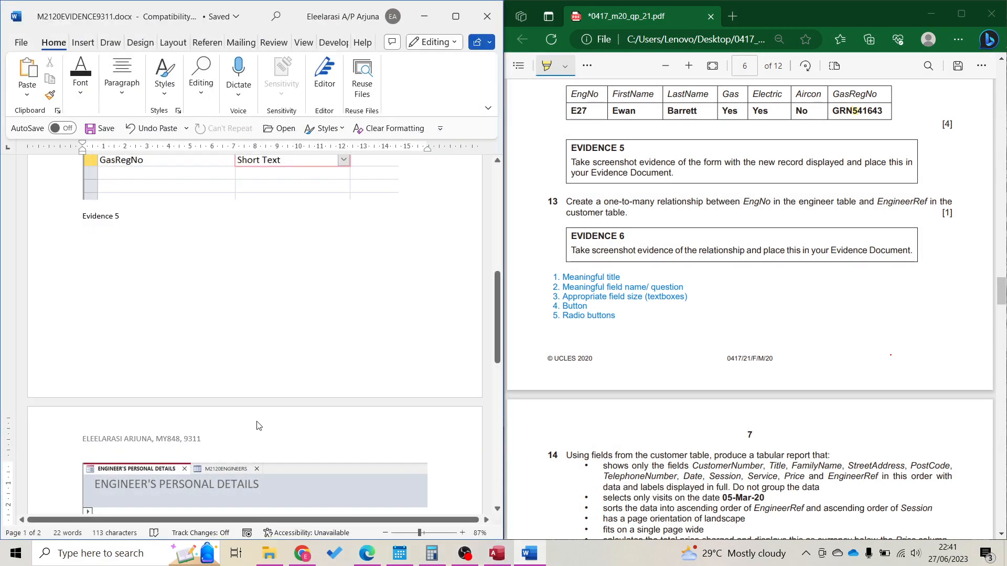
# Paste the relationship screenshot on a new line under Evidence 6, then create the one-to-many relationship
pyautogui.scroll(-3, 257, 424)
pyautogui.scroll(-5, 257, 424)
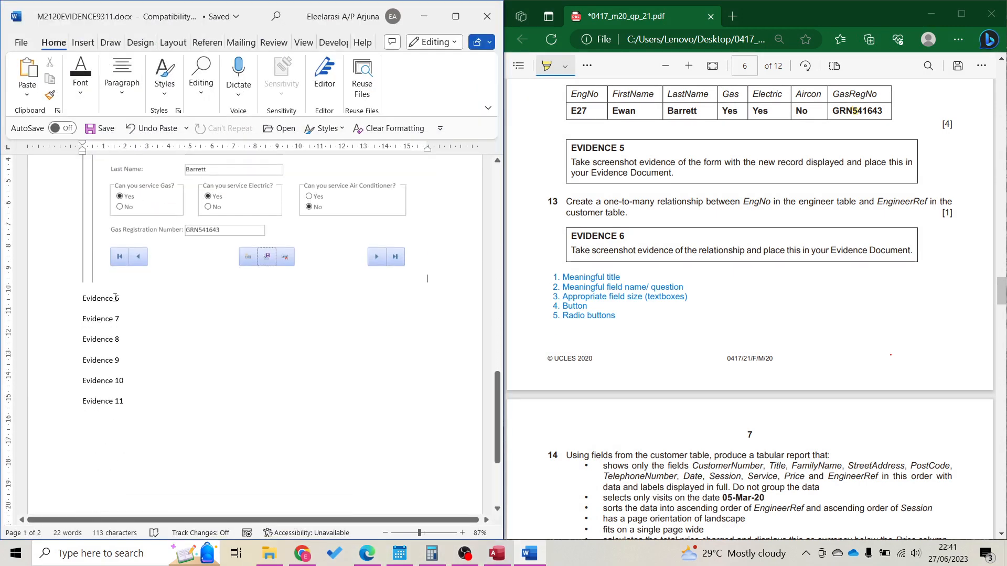
pyautogui.click(133, 301)
pyautogui.press('Return')
pyautogui.hotkey('ctrl', 'v')
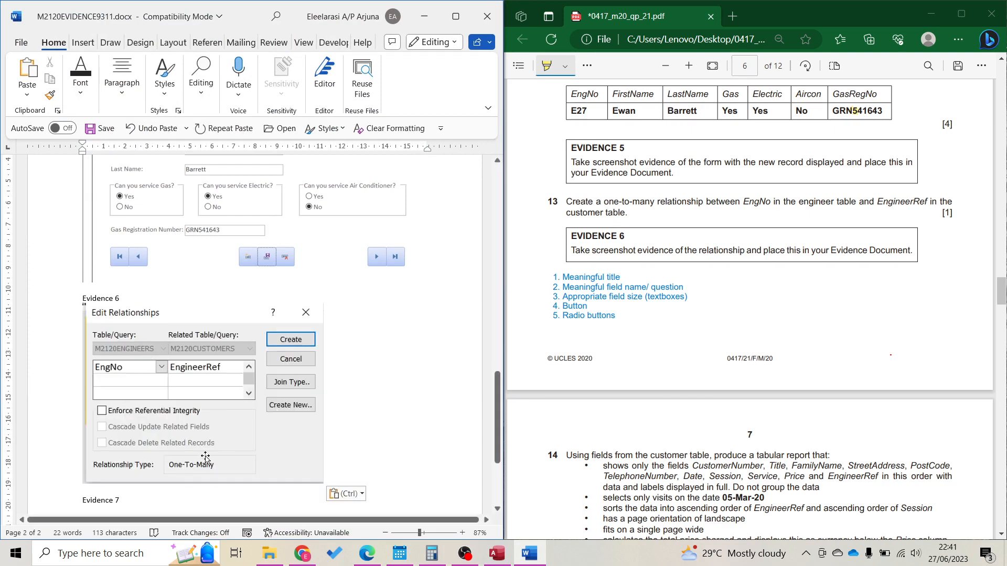
pyautogui.click(424, 14)
pyautogui.click(328, 162)
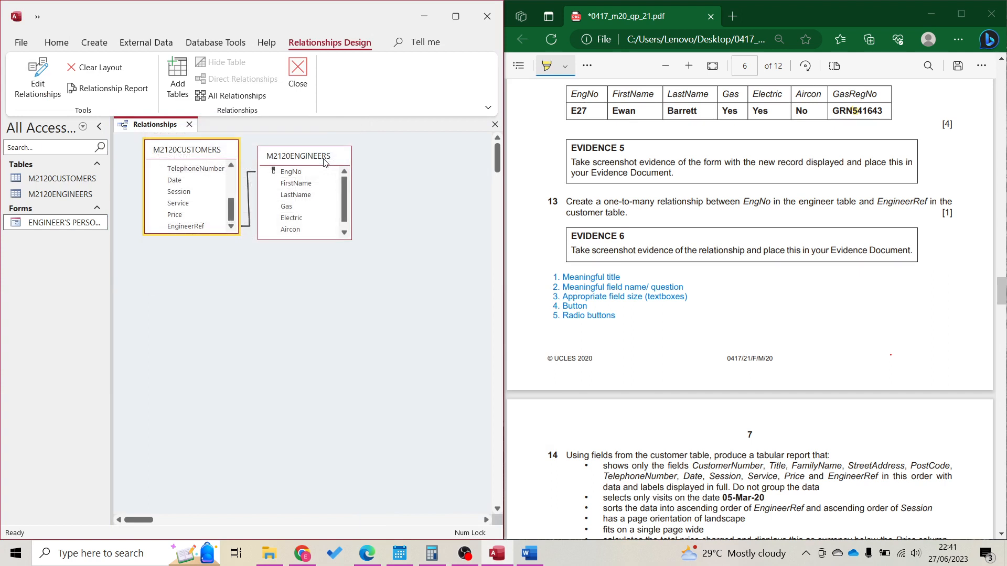
# Recheck the EngNo–EngineerRef relationship, accept it unchanged, and close the Relationships layout
pyautogui.doubleClick(250, 222)
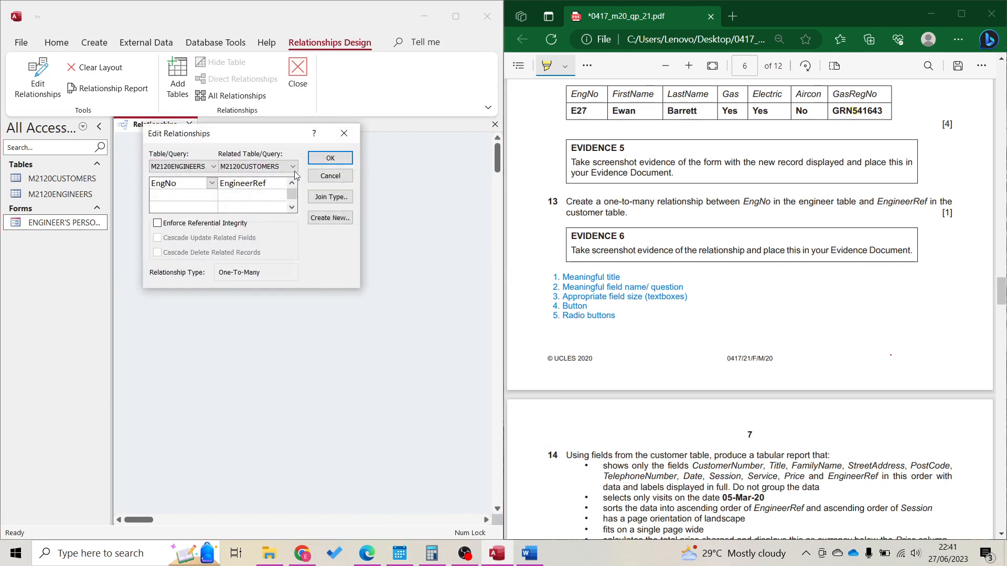
pyautogui.click(330, 158)
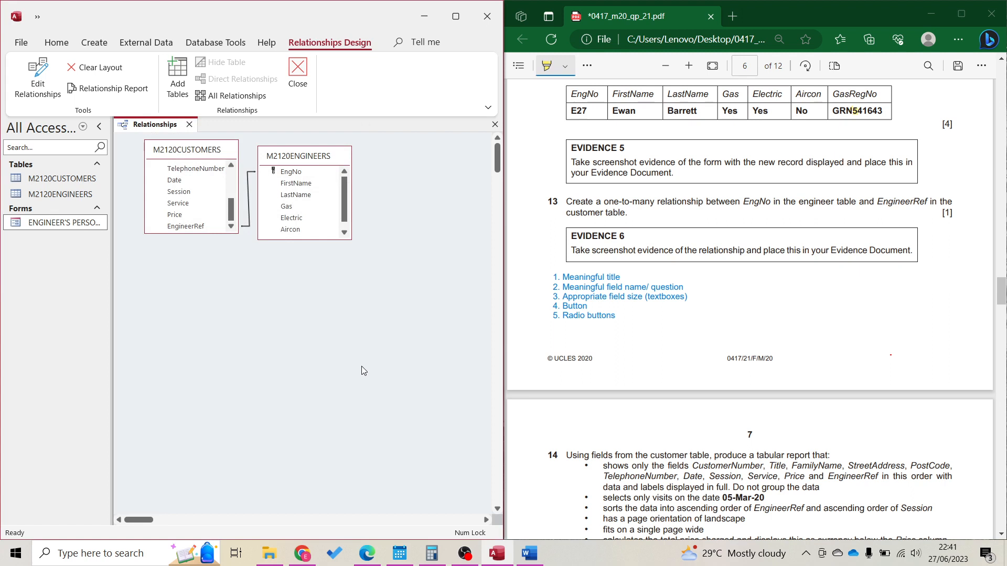
pyautogui.click(292, 92)
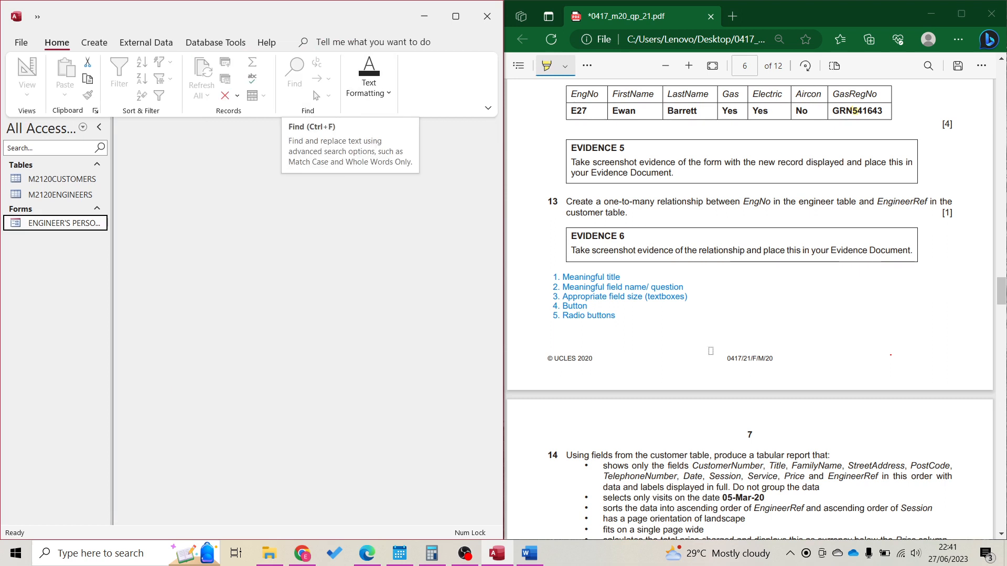
pyautogui.scroll(-5, 769, 416)
pyautogui.scroll(-2, 768, 416)
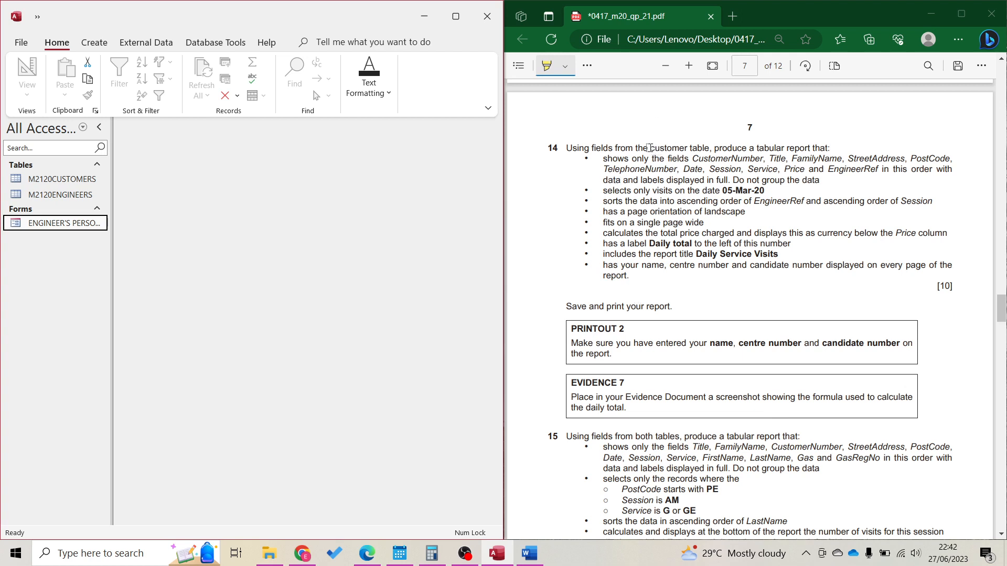
# Highlight 'customer table' in question 14, then start the Simple Query Wizard in Access
pyautogui.moveTo(650, 148); pyautogui.dragTo(704, 148)
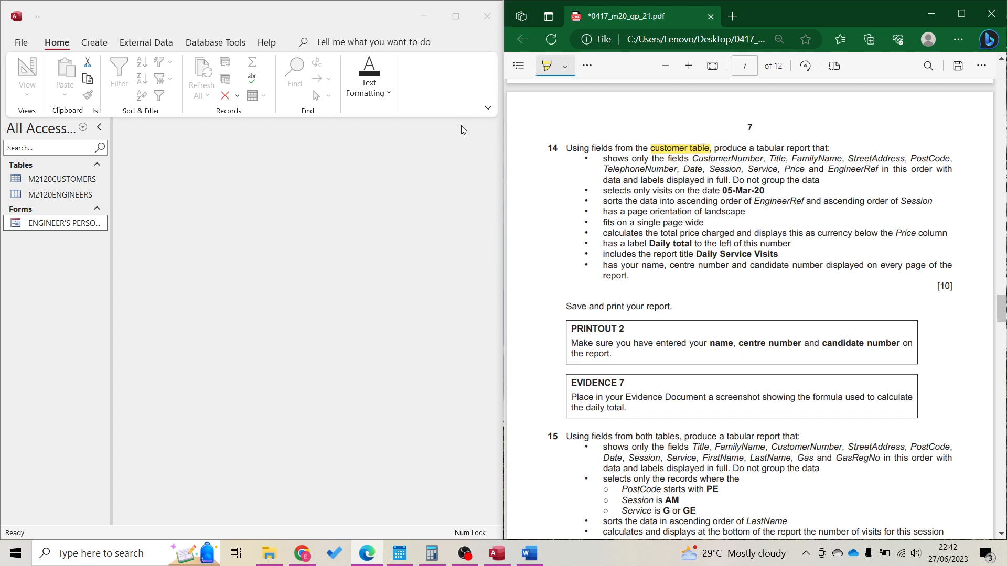
pyautogui.click(90, 43)
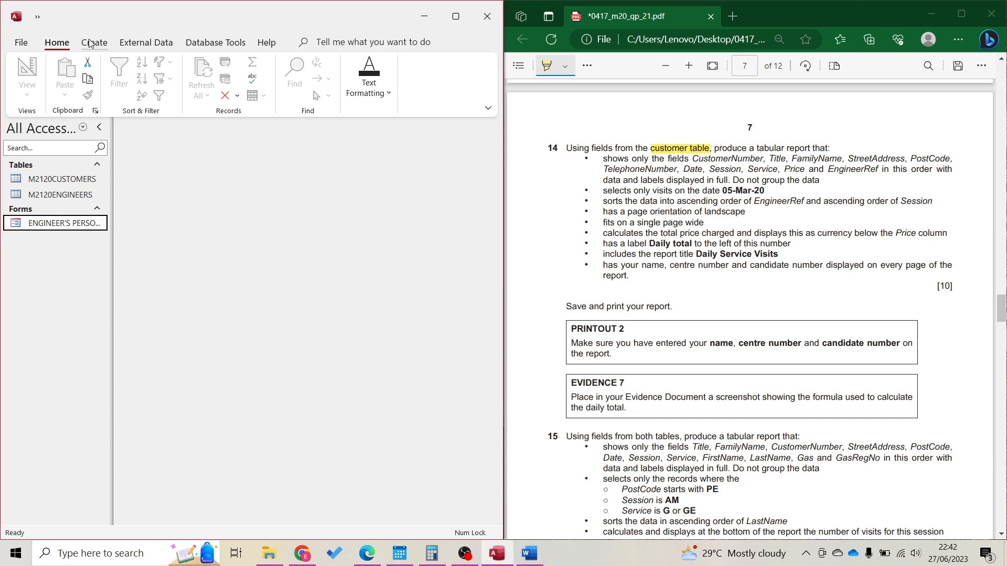
pyautogui.click(90, 43)
pyautogui.click(188, 85)
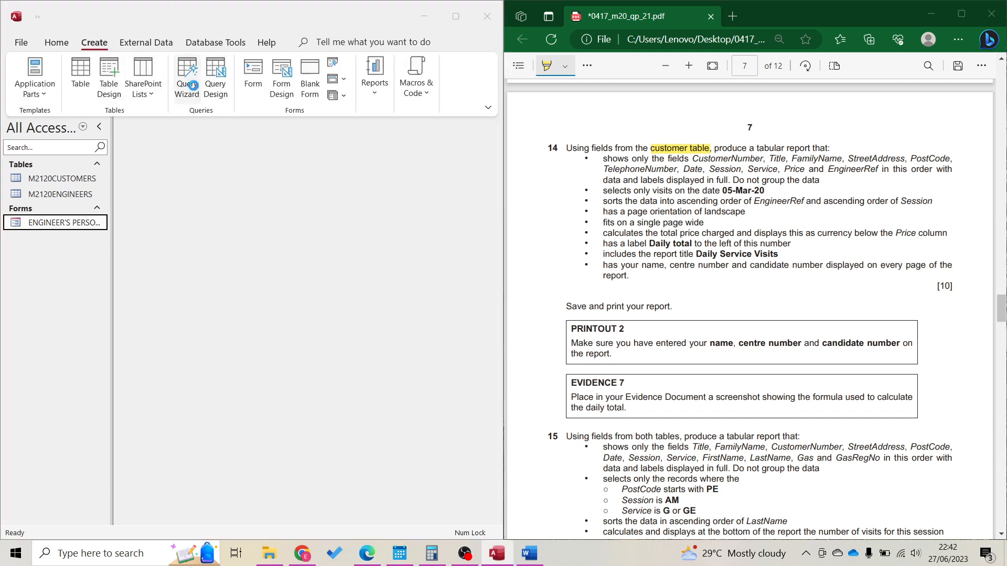
pyautogui.click(305, 315)
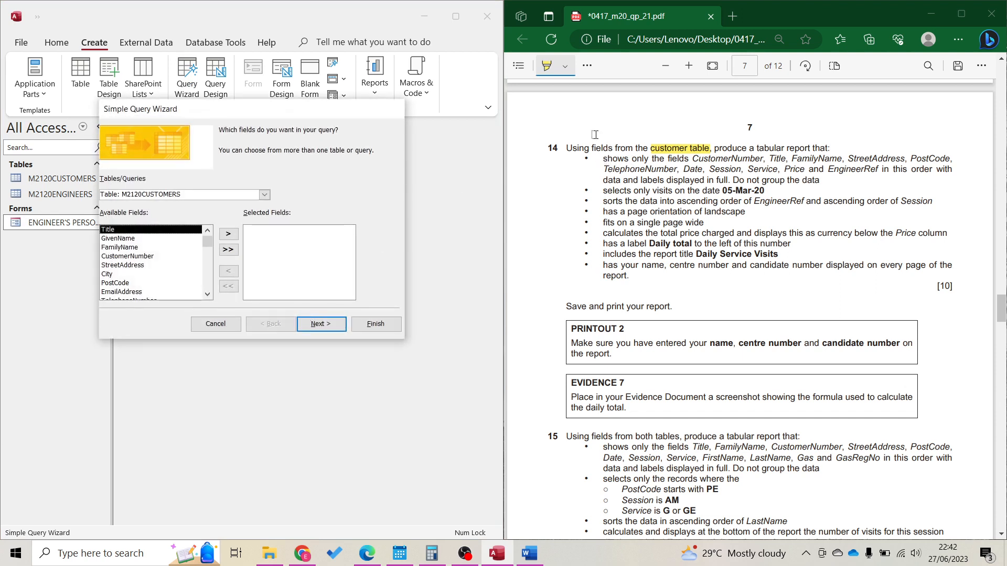
# Add a 'Q -> R' text note at the top of the question 14 page in the PDF
pyautogui.click(587, 65)
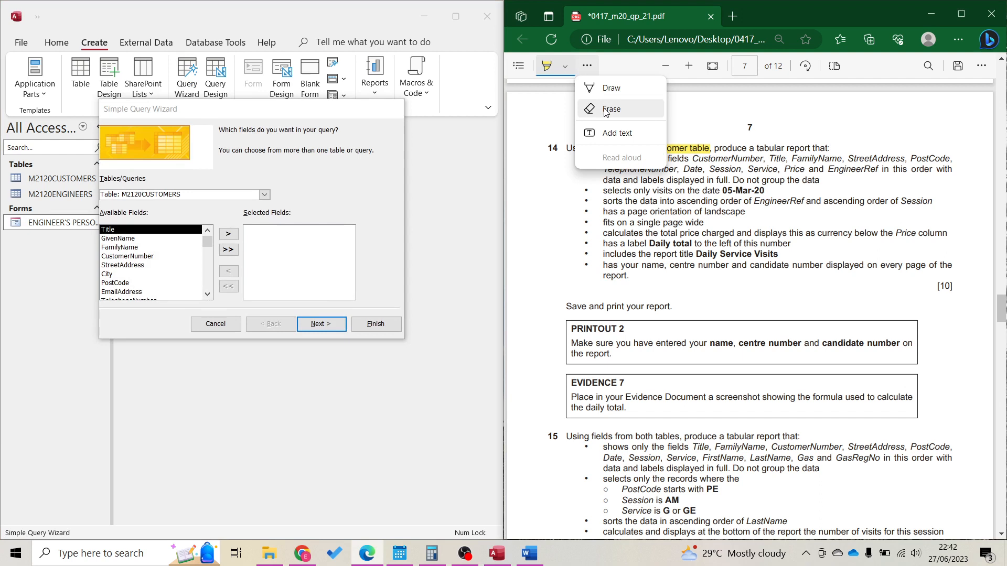
pyautogui.click(608, 133)
pyautogui.click(605, 130)
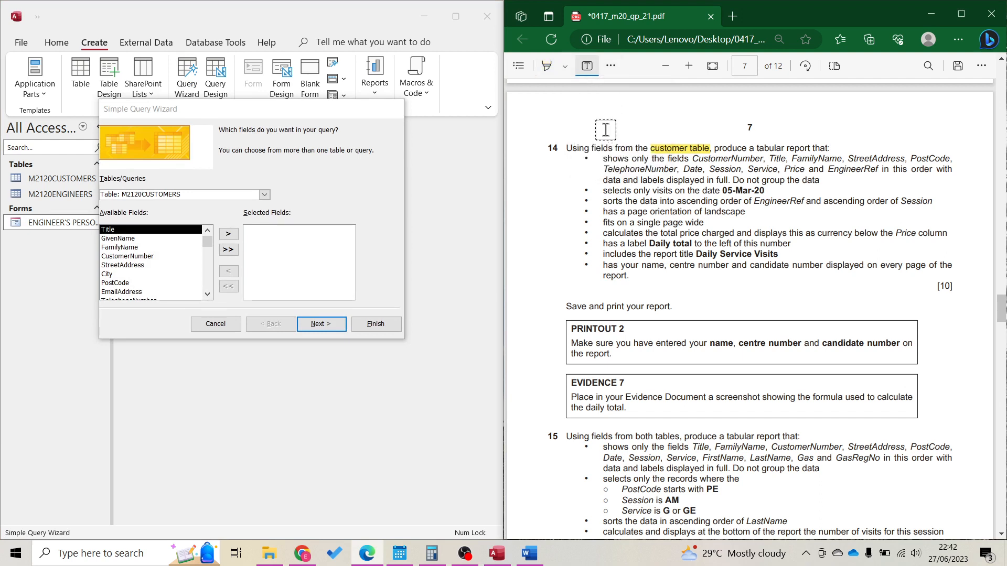
pyautogui.click(605, 129)
pyautogui.write('Q')
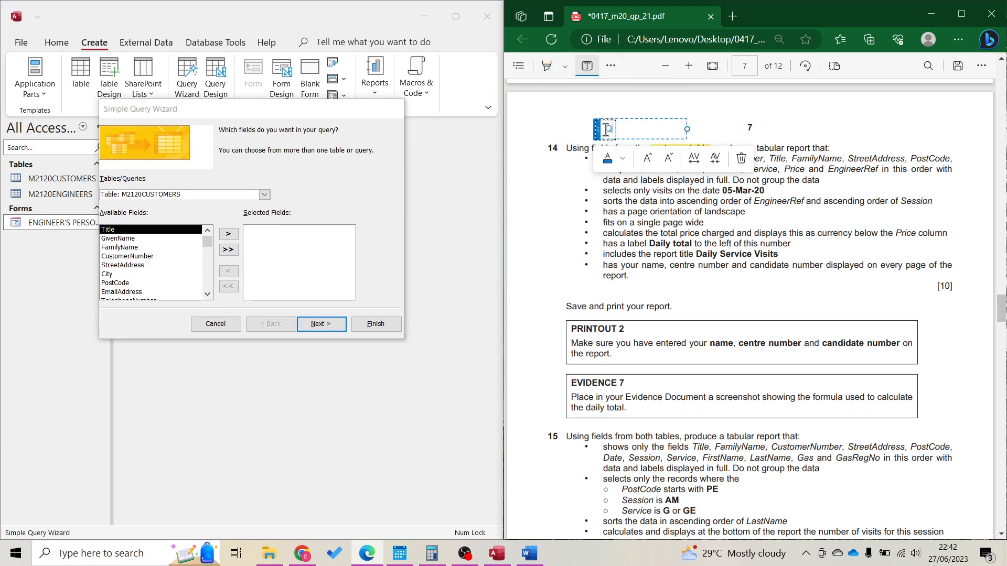
pyautogui.write(' -> R')
pyautogui.click(601, 195)
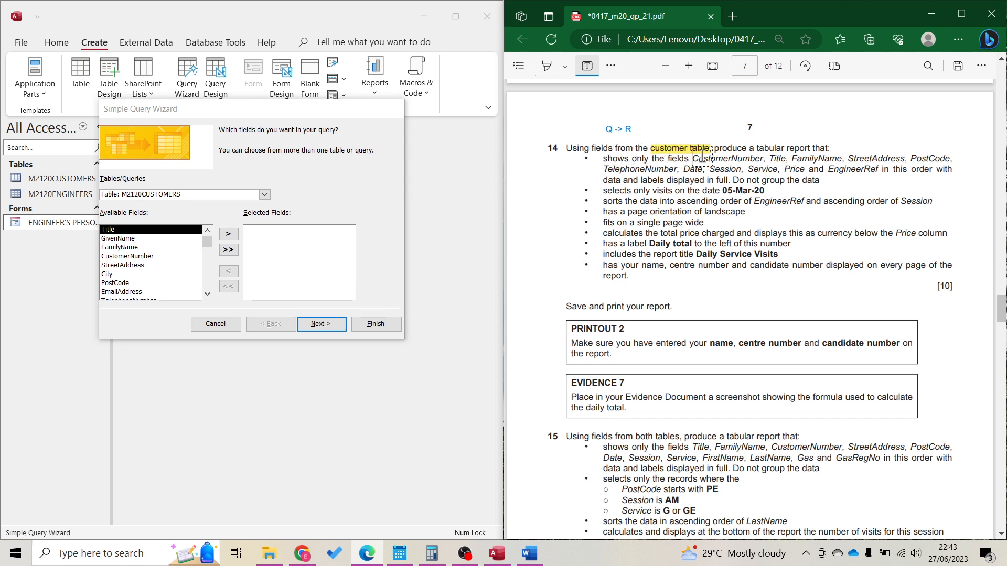
# Highlight question 14's required field list in yellow and 'in this order' in green
pyautogui.click(548, 66)
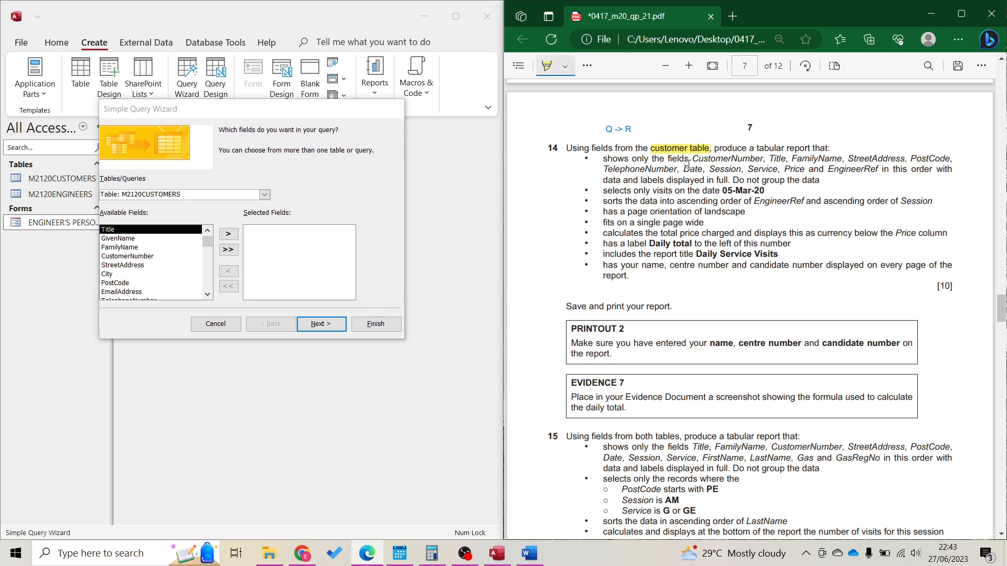
pyautogui.moveTo(691, 159); pyautogui.dragTo(877, 172)
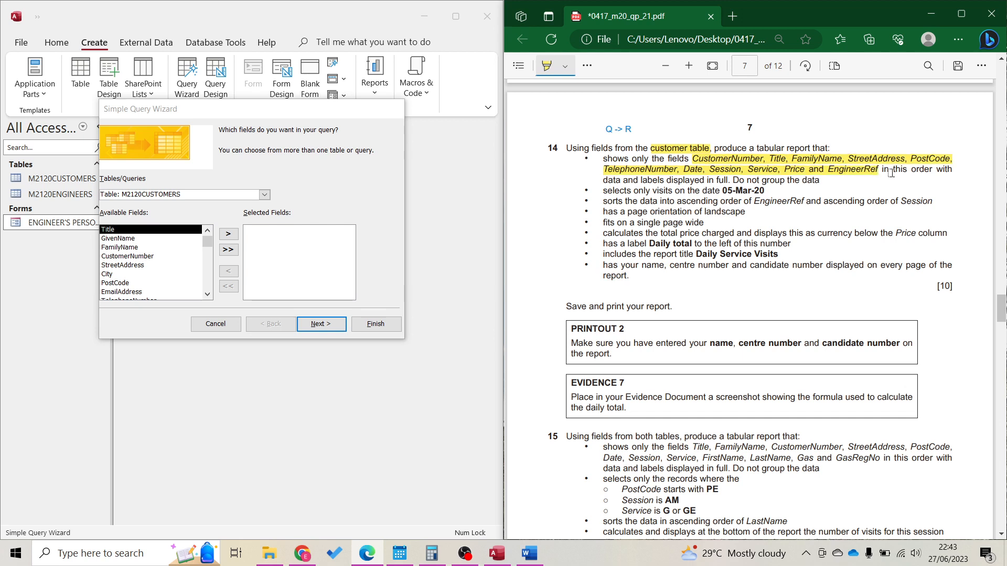
pyautogui.click(565, 66)
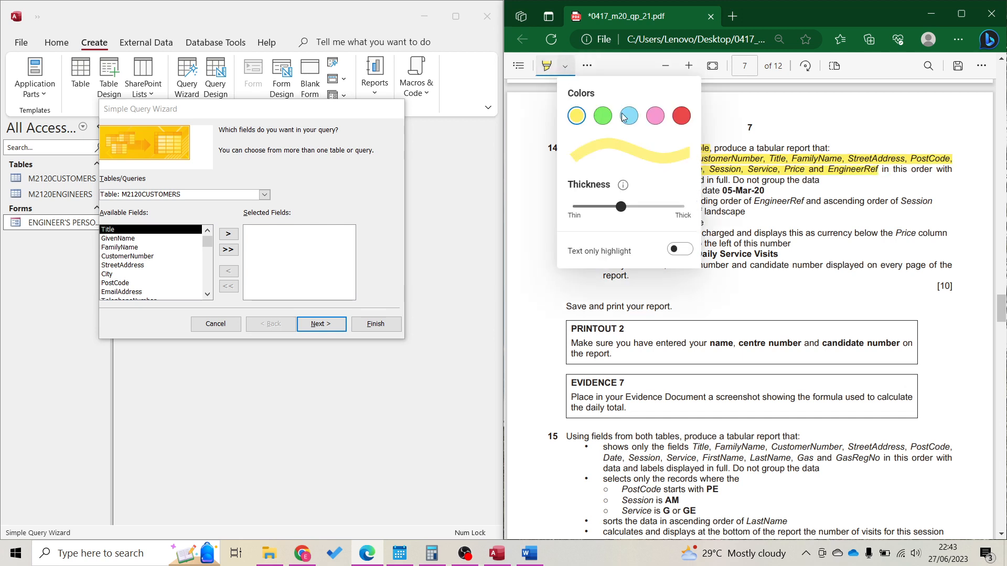
pyautogui.click(603, 116)
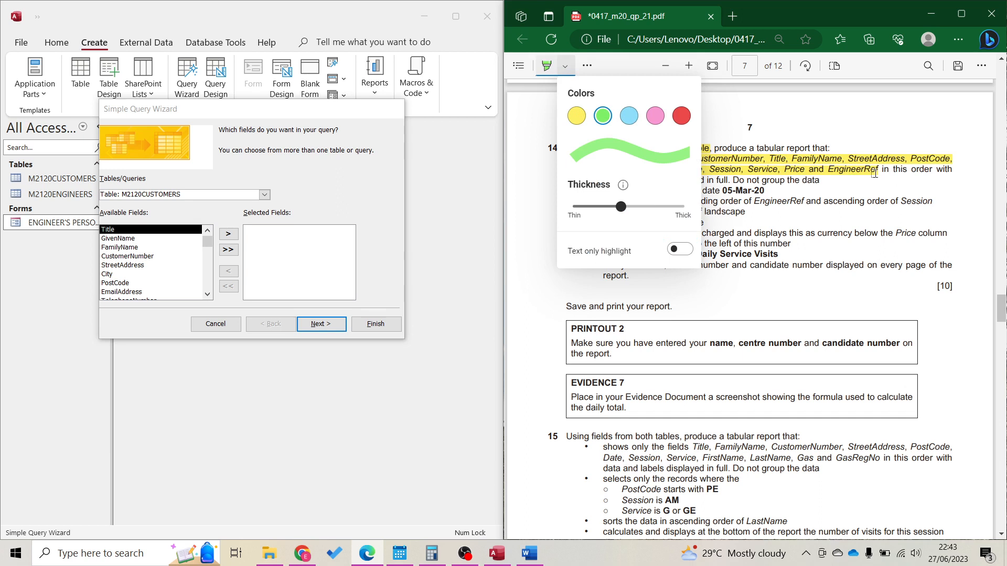
pyautogui.moveTo(881, 171); pyautogui.dragTo(926, 175)
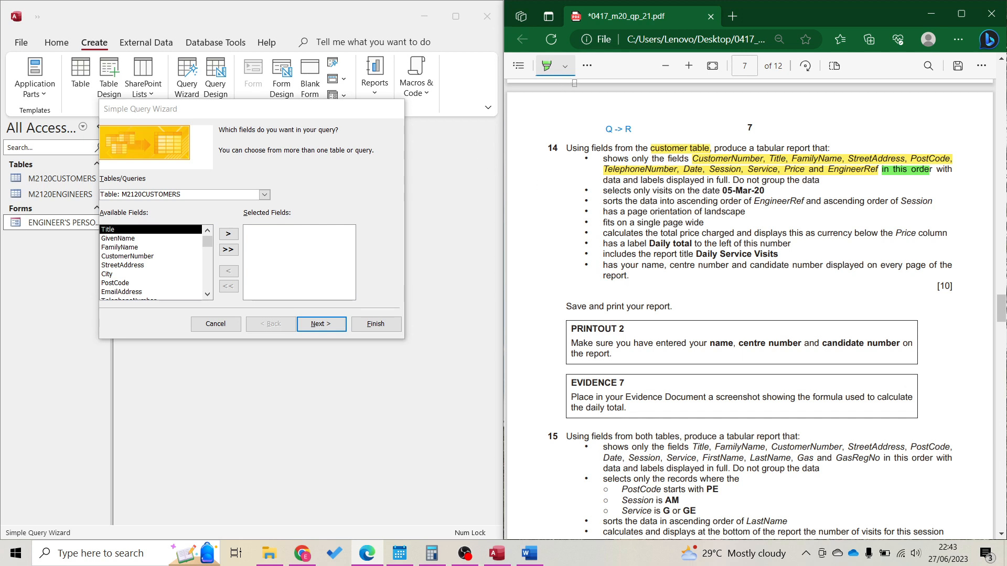
# Add a 'filter' text note beside the 05-Mar-20 date
pyautogui.click(587, 65)
pyautogui.click(611, 132)
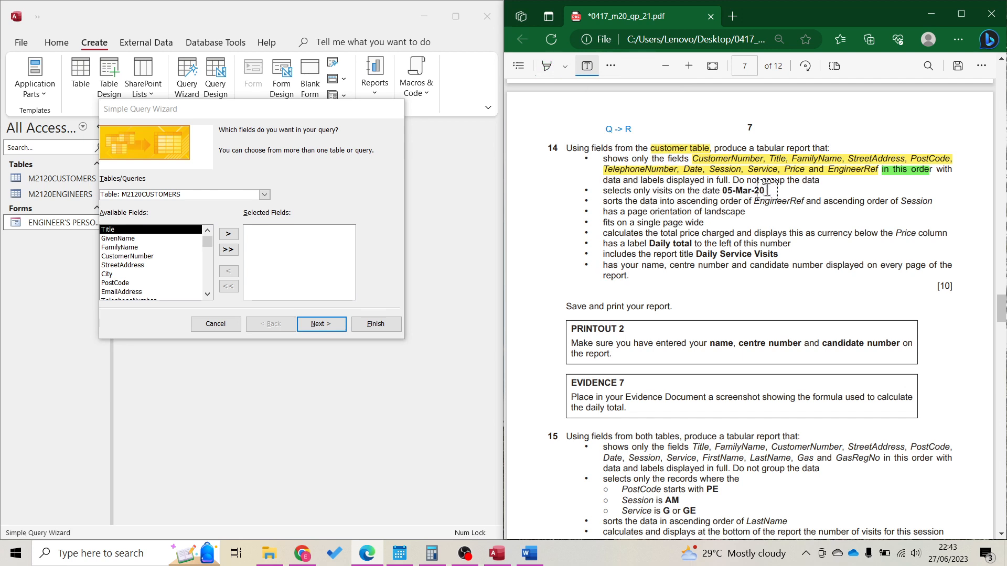
pyautogui.click(761, 188)
pyautogui.write('filter')
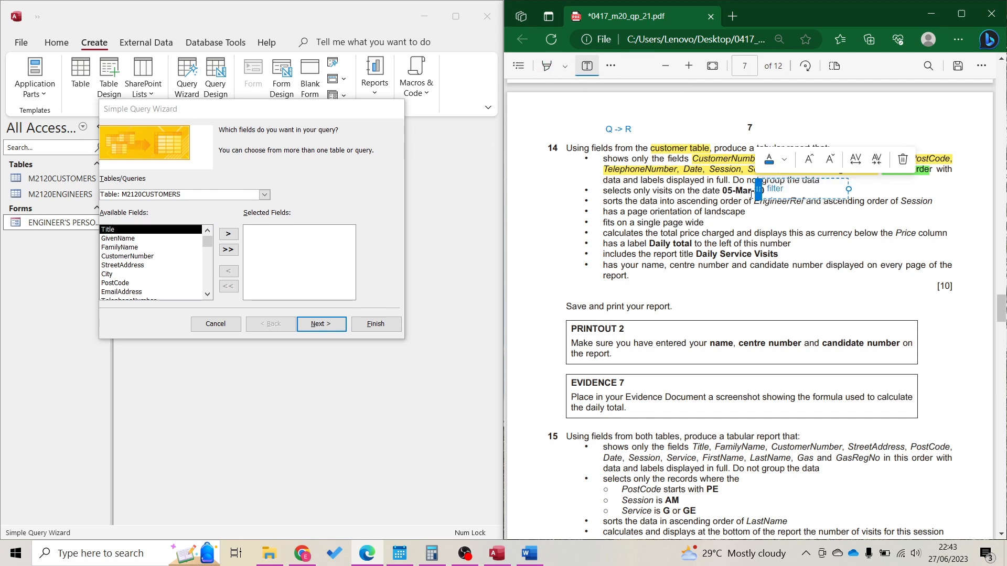
pyautogui.click(593, 191)
# Add 'Q' text notes beside the date bullet and the first bullet
pyautogui.click(593, 191)
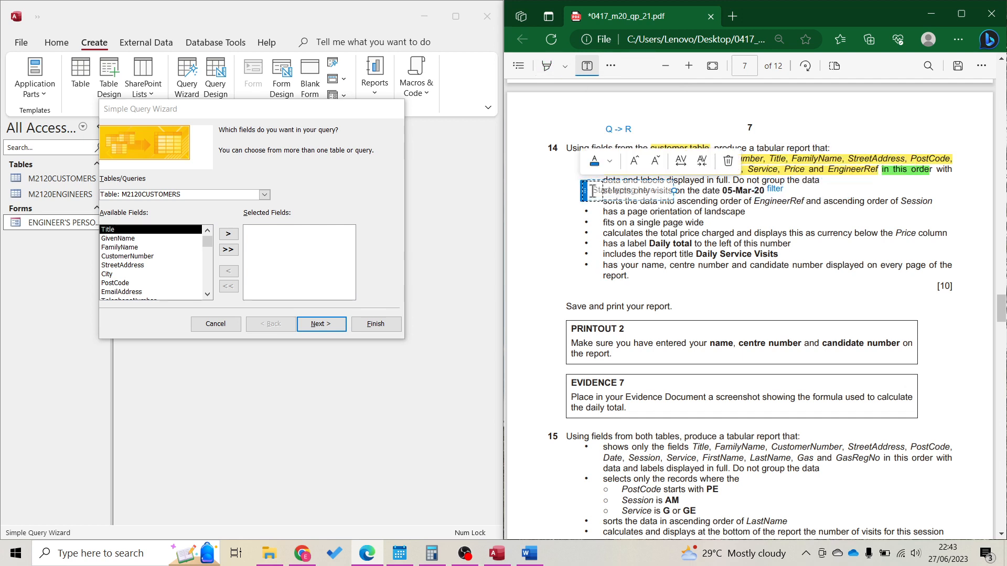
pyautogui.write('R')
pyautogui.press('BackSpace')
pyautogui.write('Q')
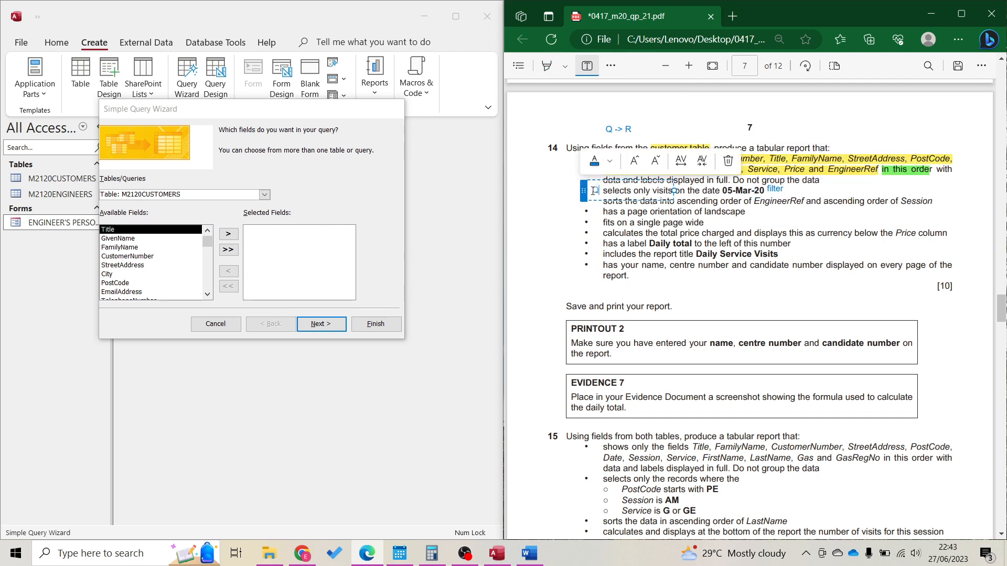
pyautogui.click(598, 223)
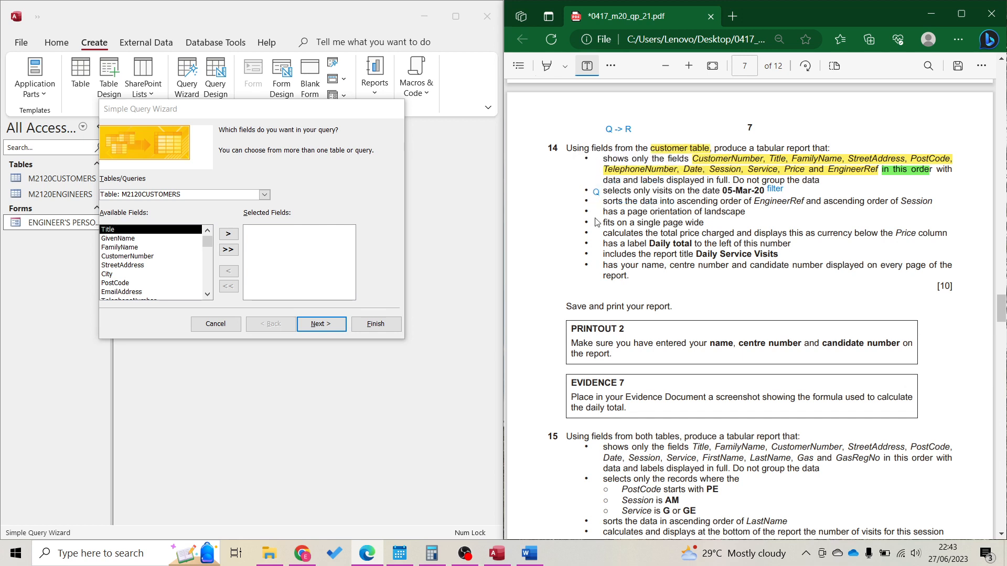
pyautogui.click(594, 166)
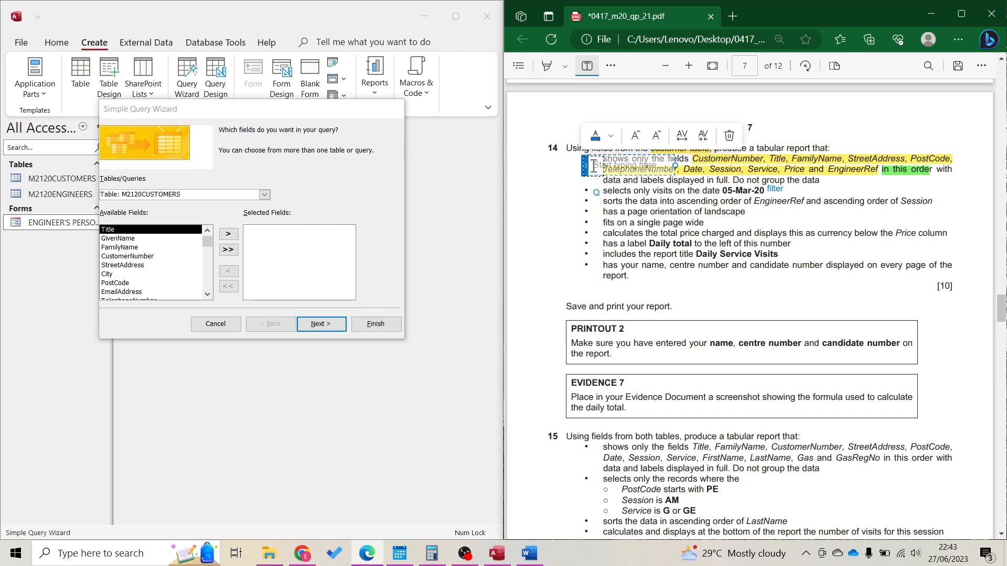
pyautogui.write('Q')
pyautogui.click(599, 205)
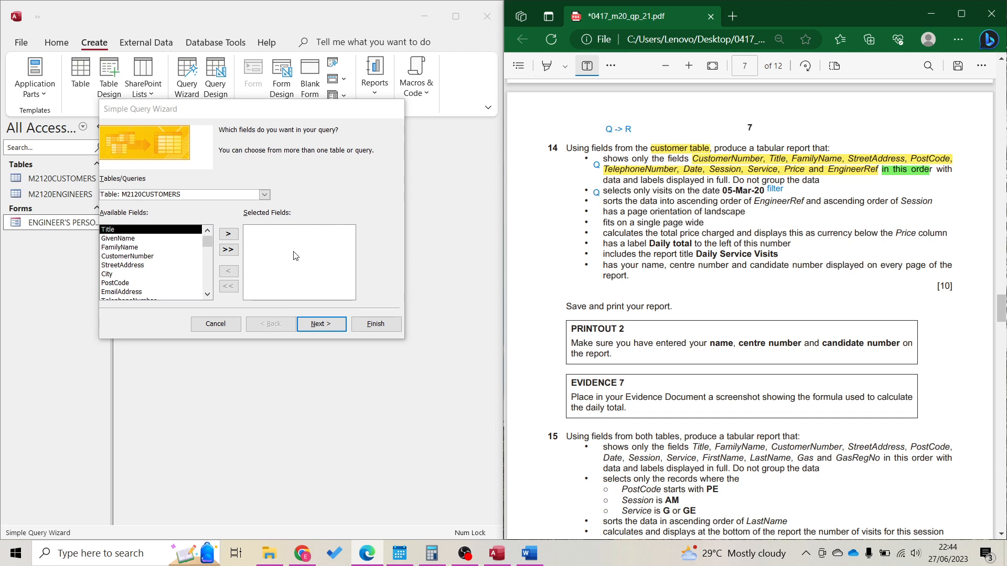
# Add CustomerNumber, Title, FamilyName, StreetAddress, PostCode, TelephoneNumber, Date, Session, Service, Price, EngineerRef as query fields
pyautogui.doubleClick(125, 257)
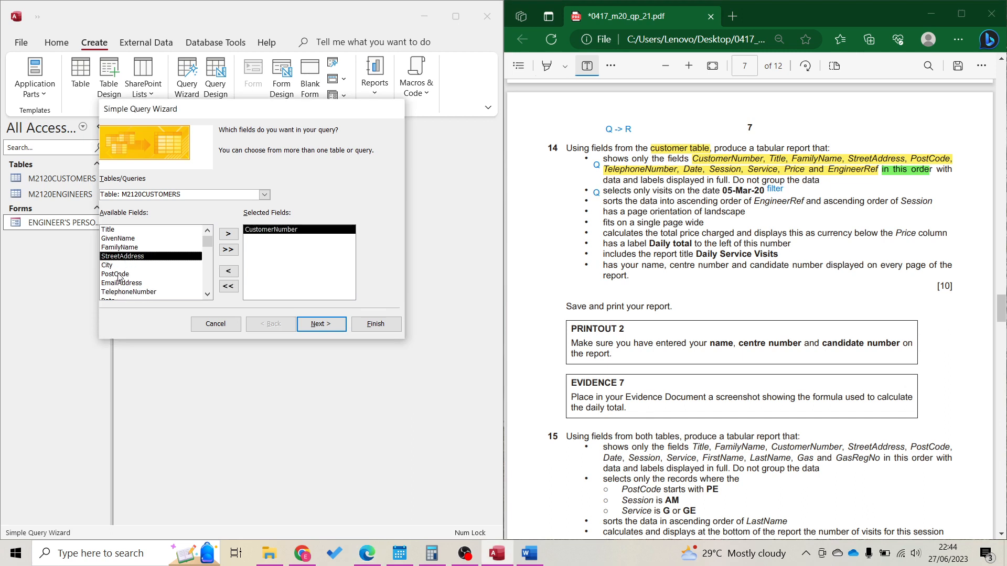
pyautogui.doubleClick(117, 230)
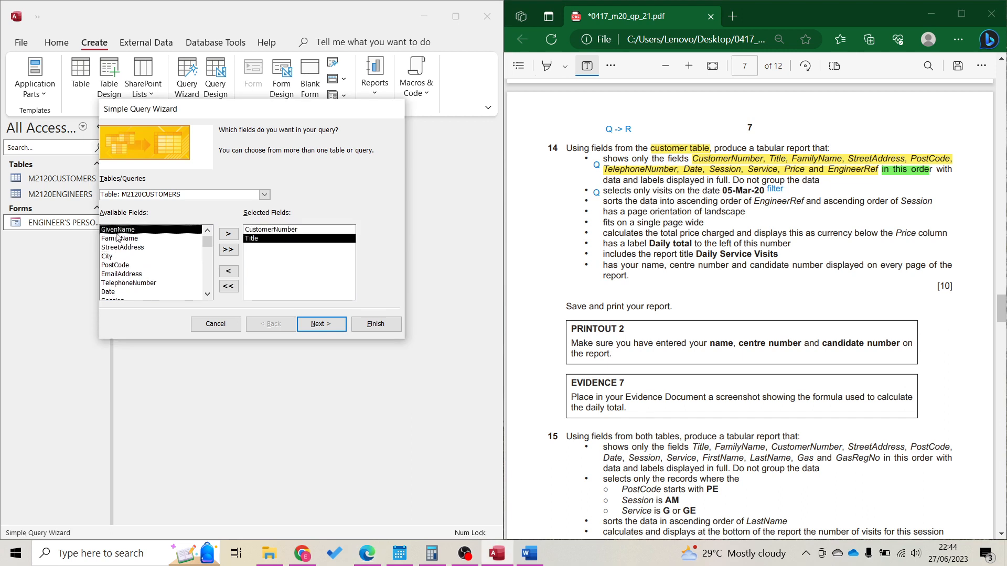
pyautogui.doubleClick(119, 239)
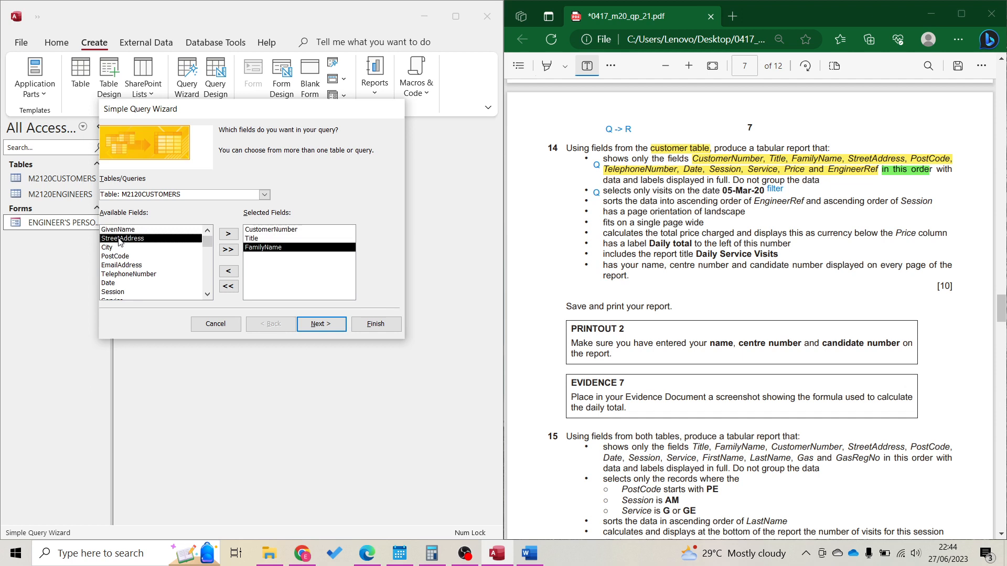
pyautogui.doubleClick(120, 239)
pyautogui.doubleClick(118, 247)
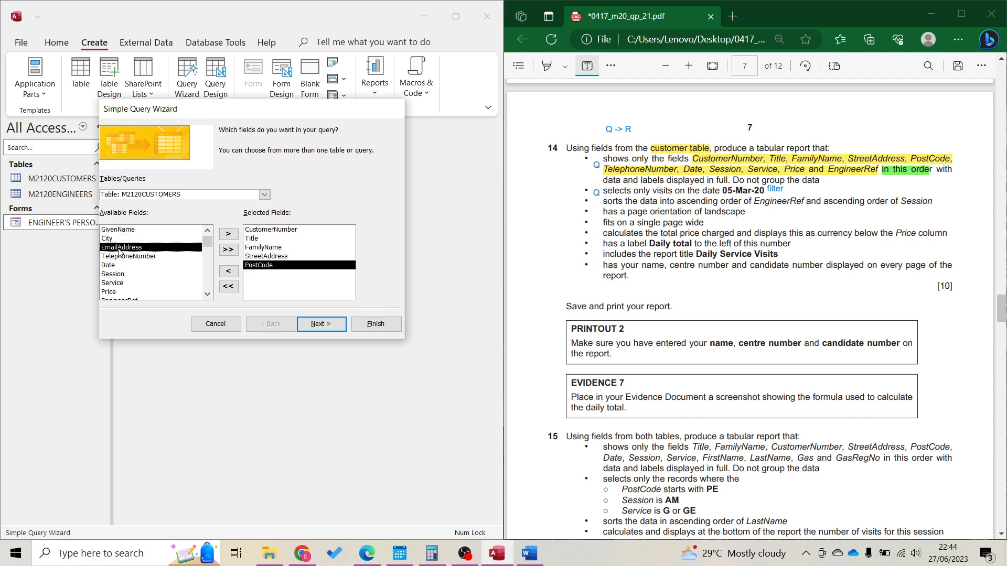
pyautogui.doubleClick(122, 257)
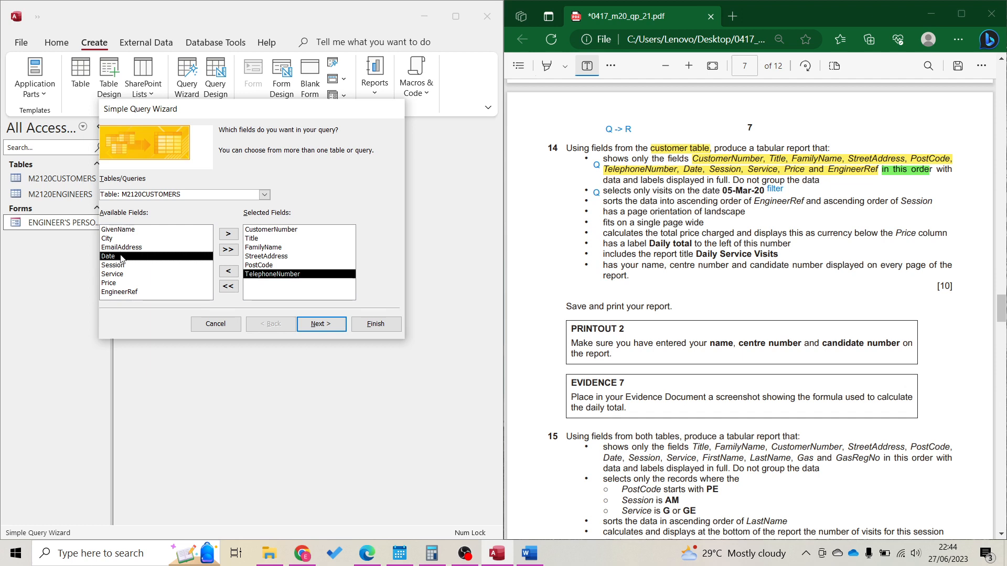
pyautogui.doubleClick(122, 256)
pyautogui.doubleClick(122, 256)
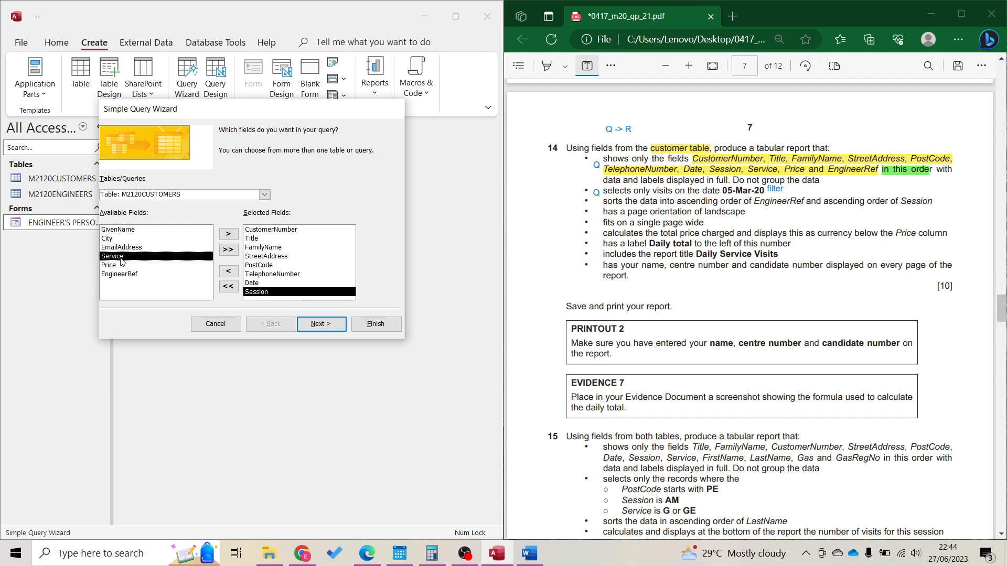
pyautogui.doubleClick(122, 256)
pyautogui.doubleClick(121, 257)
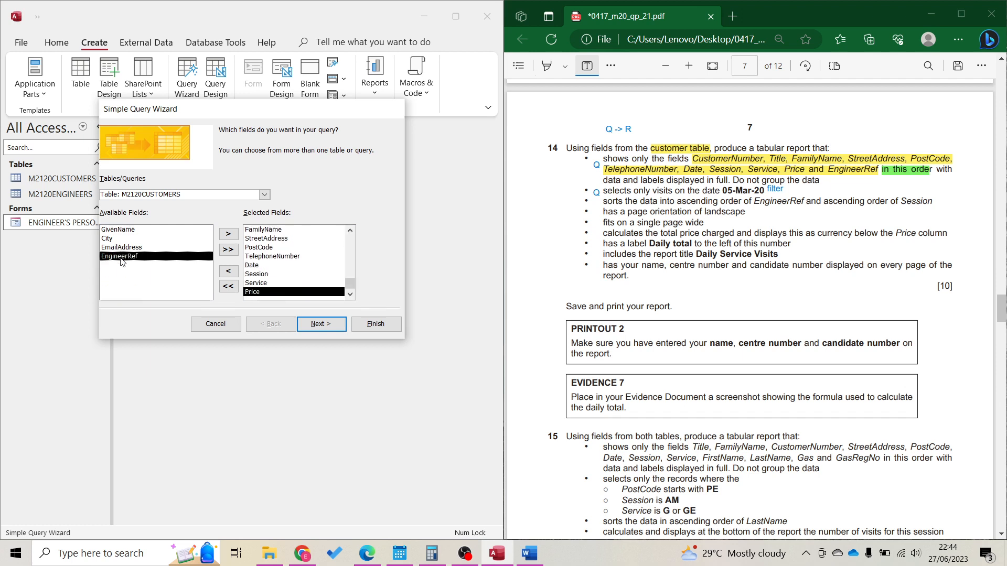
pyautogui.doubleClick(122, 257)
# Keep it a detail query, title it 'Daily Service Visits', and finish the wizard
pyautogui.click(317, 324)
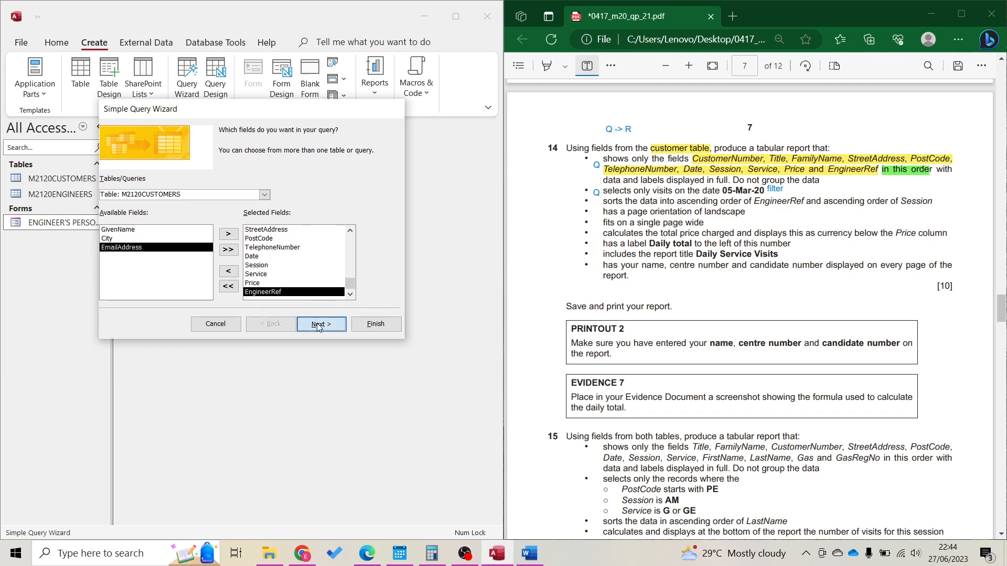
pyautogui.click(316, 324)
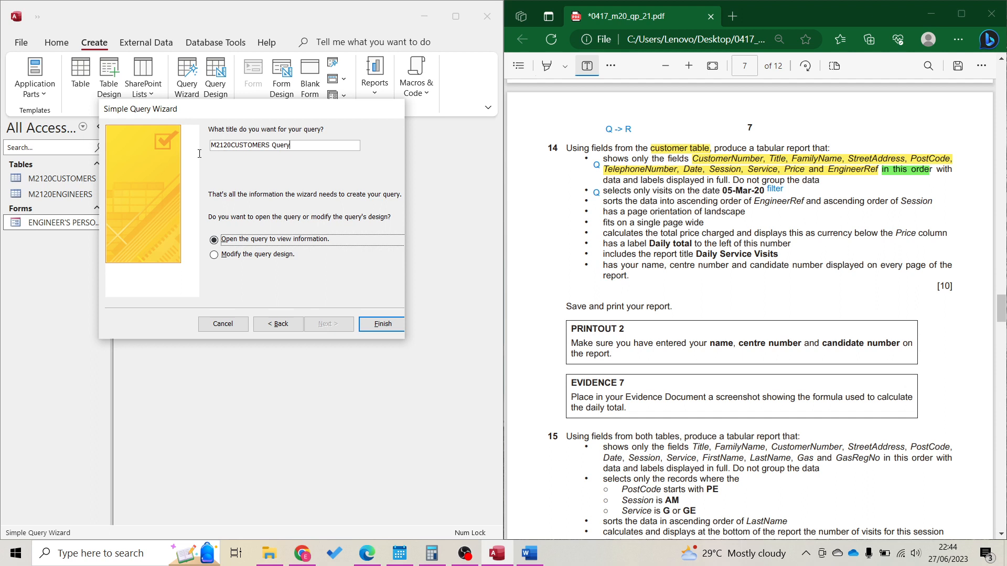
pyautogui.hotkey('shift', 'Tab')
pyautogui.write('Dai')
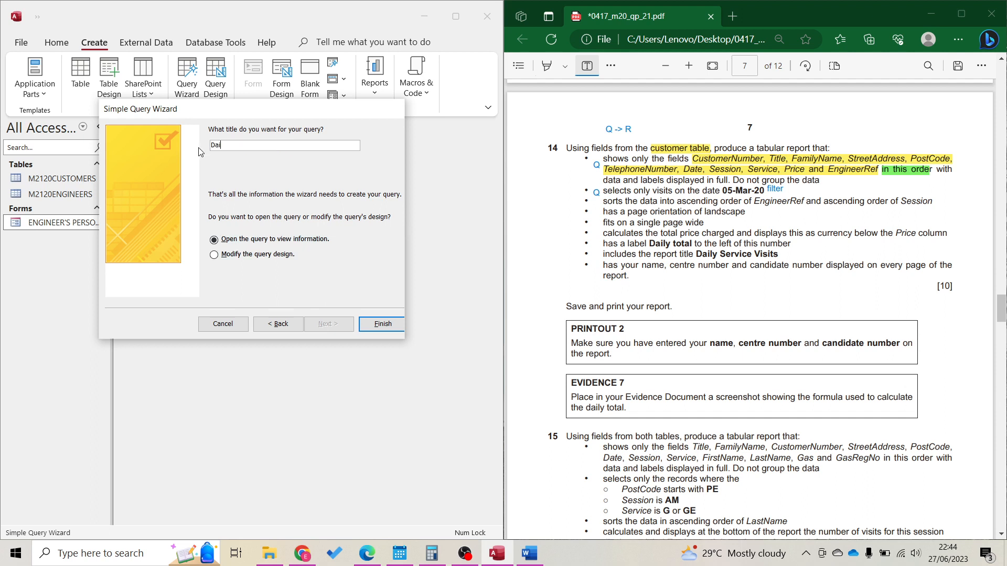
pyautogui.write('ly Service Visits')
pyautogui.click(374, 325)
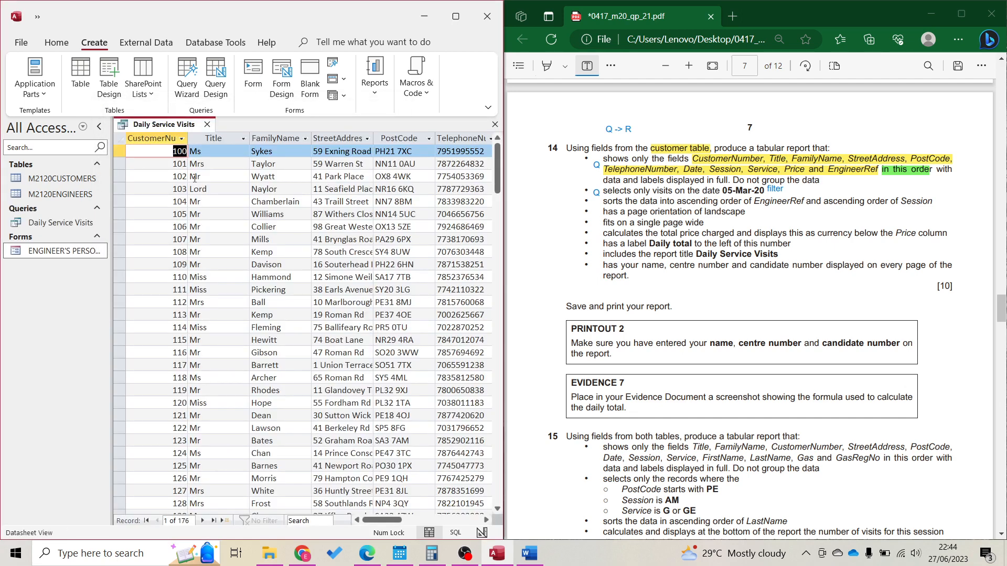
# In Design View, give the Date column a 05-Mar-20 criterion, save, and run the query
pyautogui.click(56, 41)
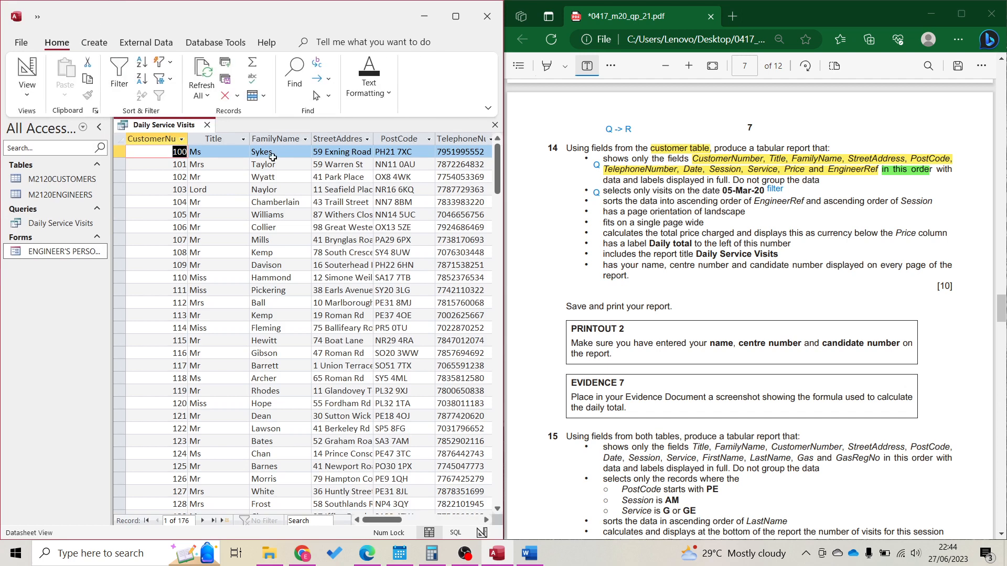
pyautogui.click(25, 73)
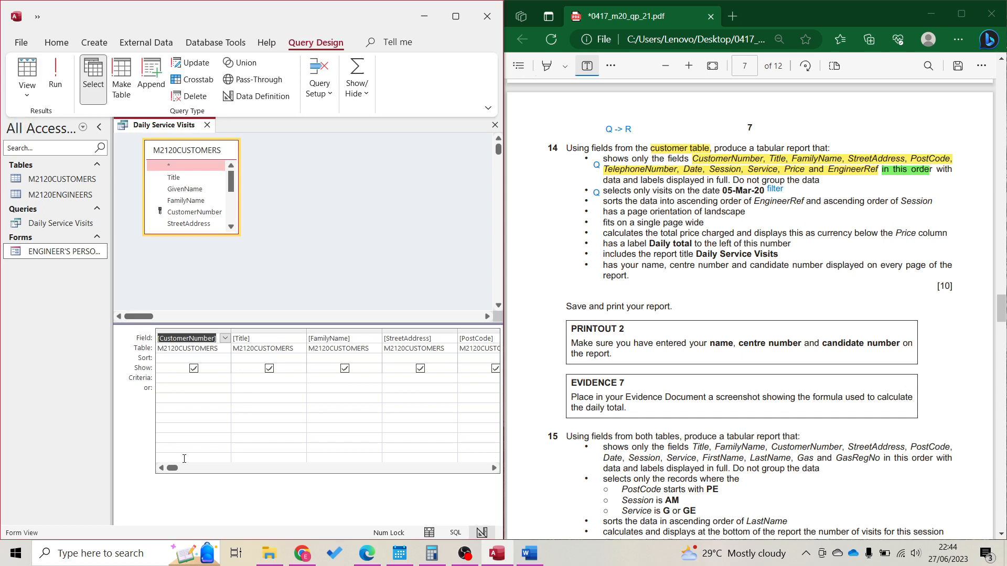
pyautogui.click(164, 381)
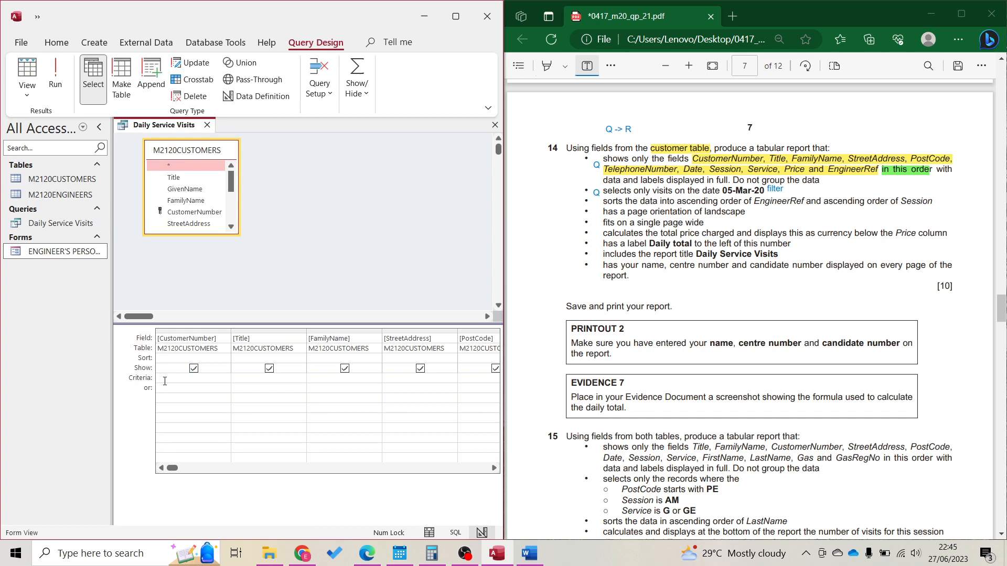
pyautogui.press('Tab')
pyautogui.press('Tab')
pyautogui.press('Tab')
pyautogui.press('Tab')
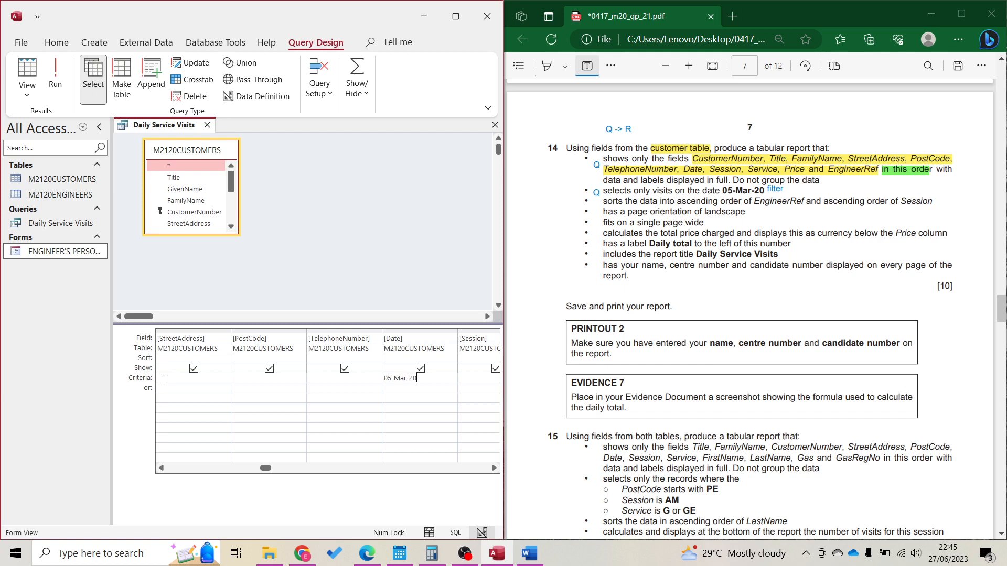
pyautogui.hotkey('ctrl', 's')
pyautogui.click(58, 77)
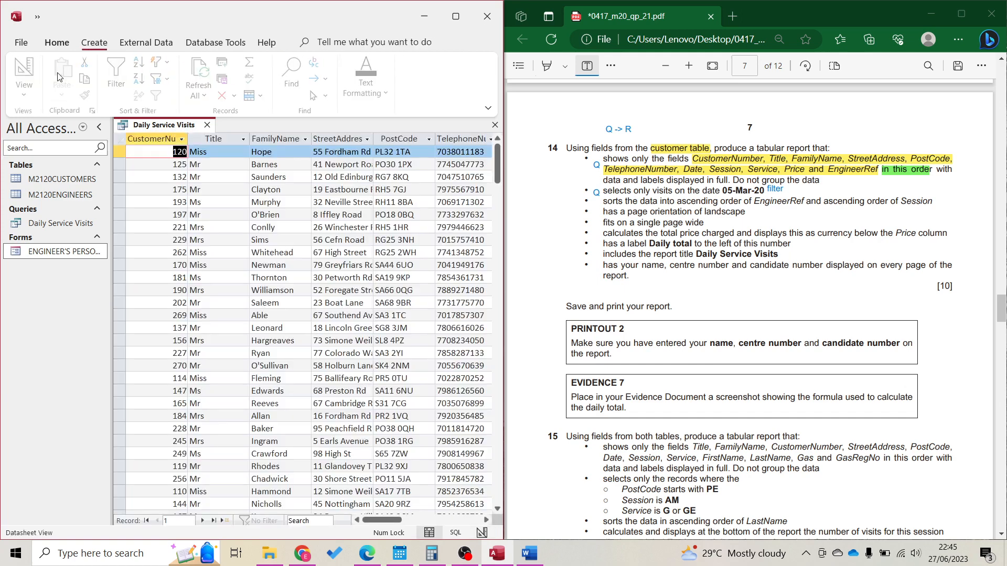
# Inspect the Date column's filter options without changes, then bring up the report creation choices
pyautogui.click(442, 521)
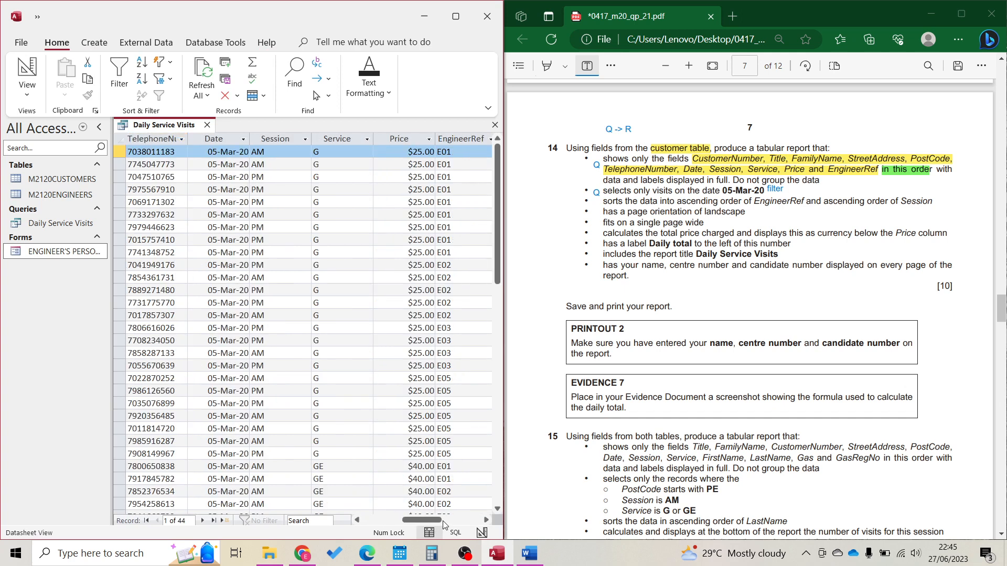
pyautogui.click(244, 139)
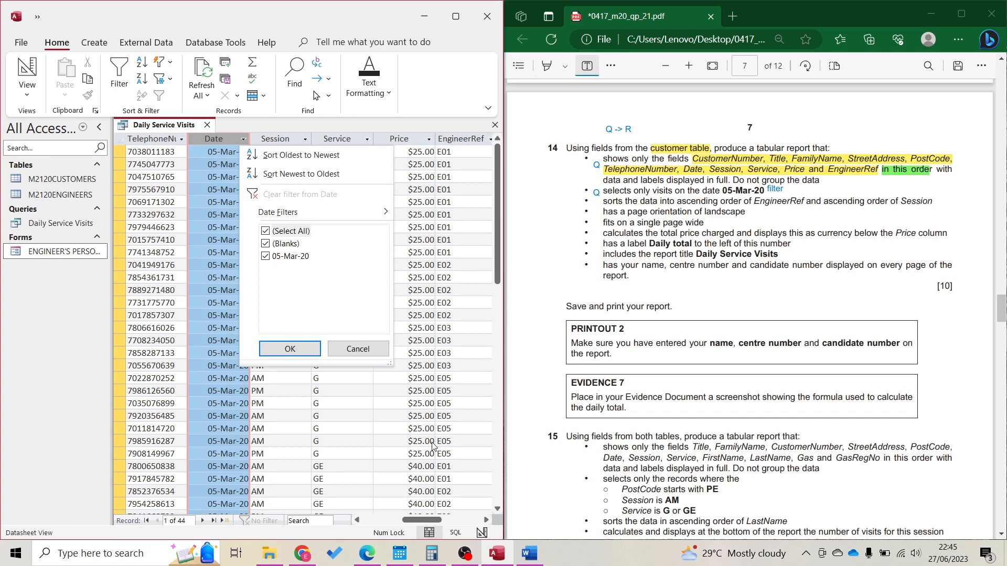
pyautogui.click(371, 354)
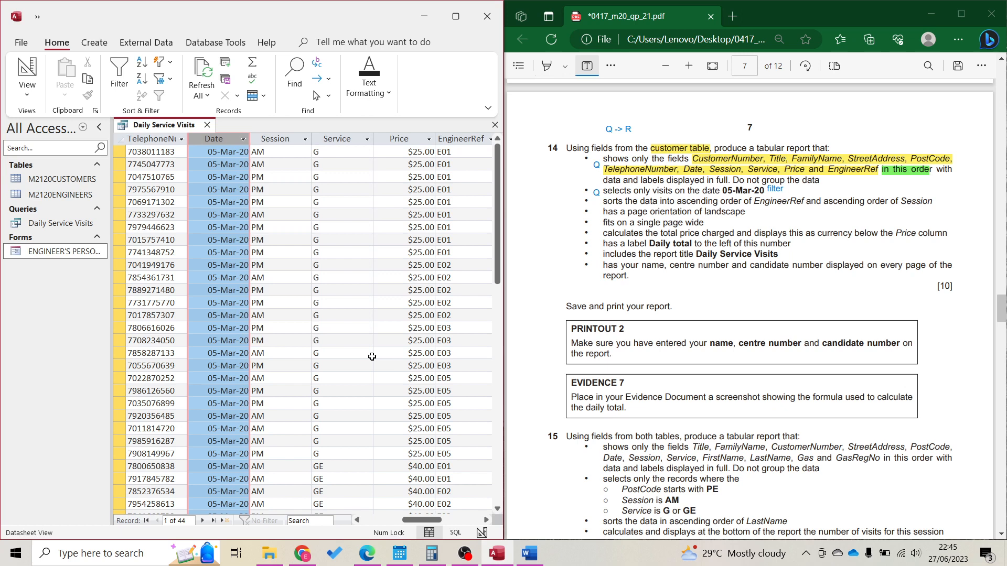
pyautogui.click(107, 39)
pyautogui.click(385, 90)
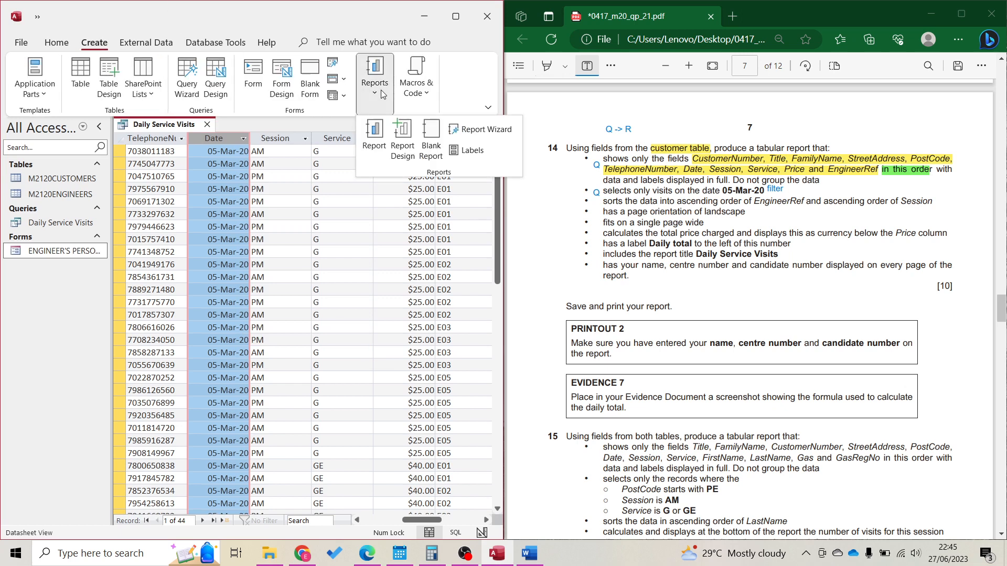
# Start the Report Wizard with all query fields, skipping grouping and sorting
pyautogui.click(456, 128)
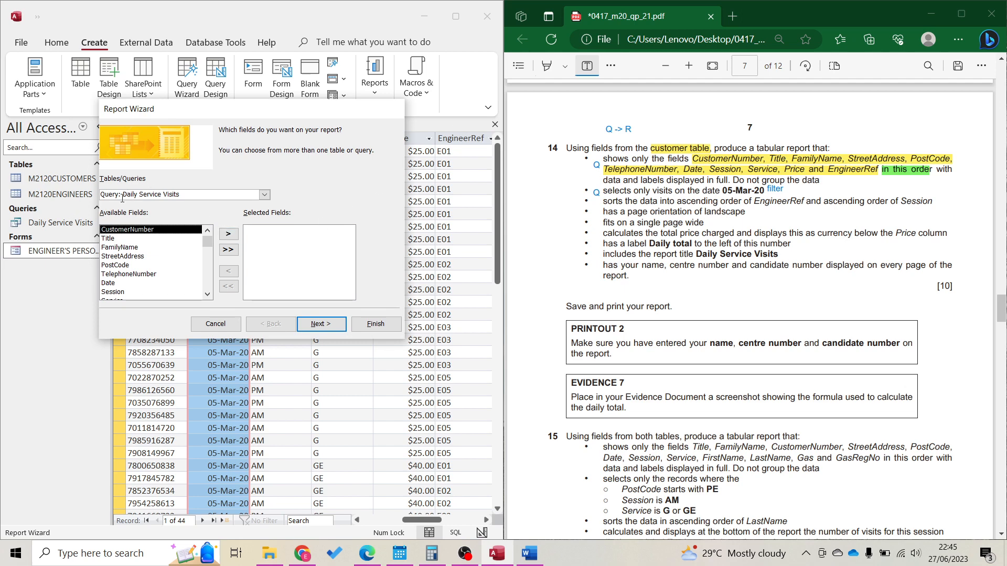
pyautogui.click(229, 250)
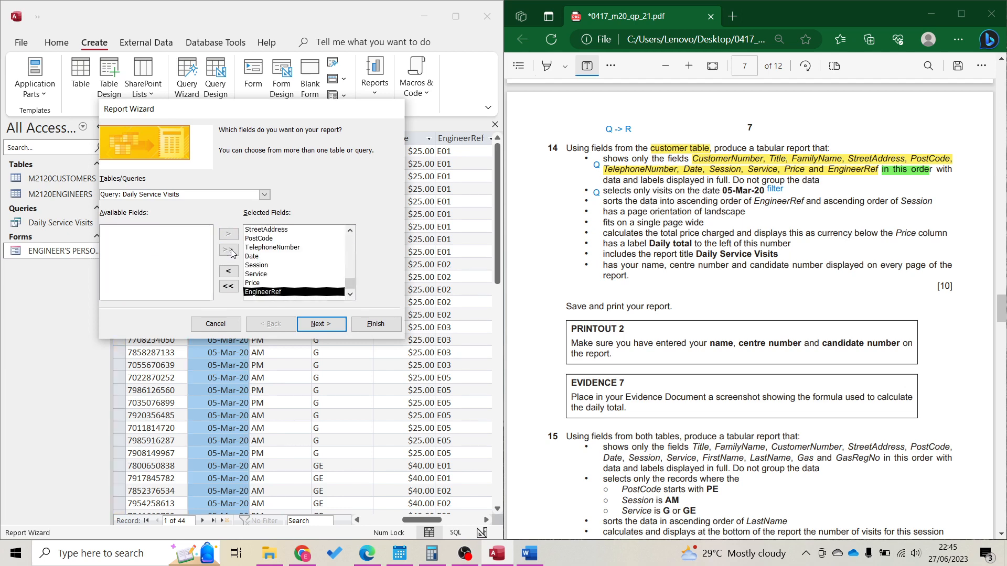
pyautogui.click(326, 328)
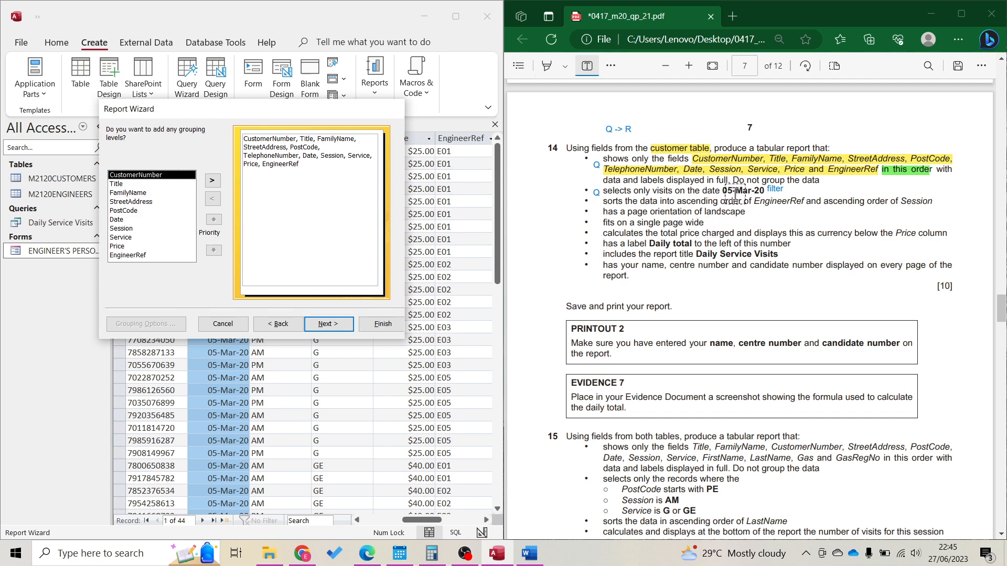
pyautogui.click(334, 326)
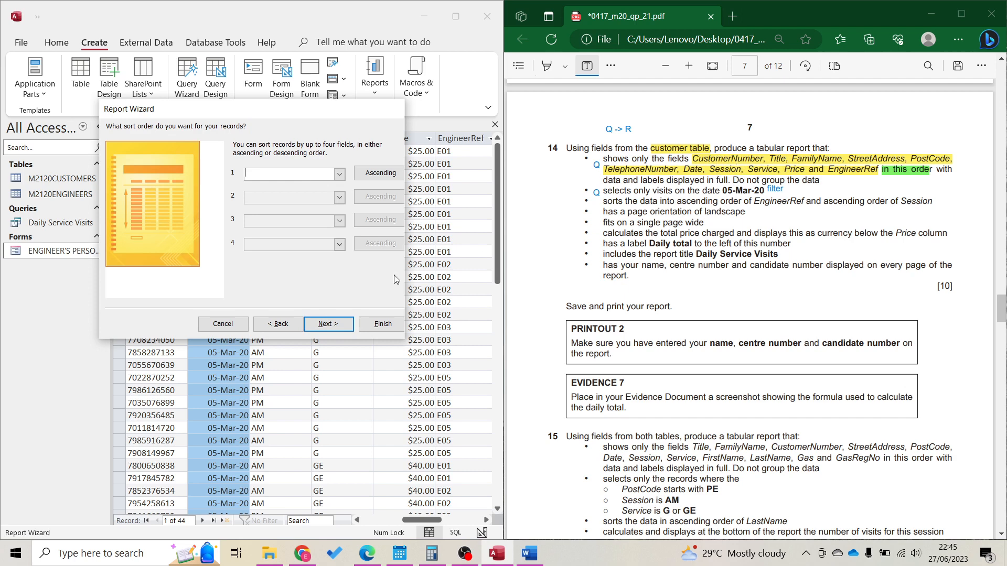
pyautogui.click(322, 329)
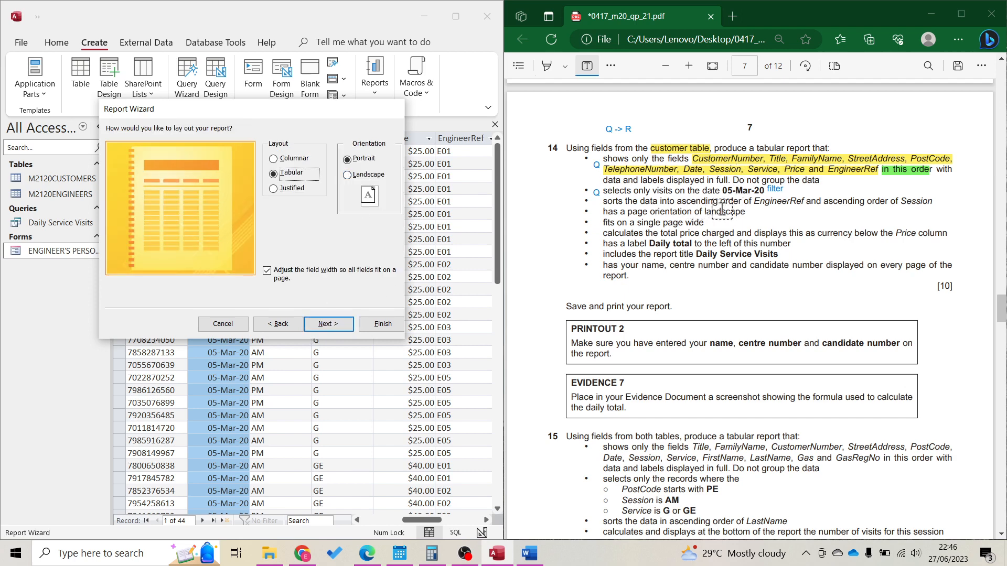
# Choose landscape orientation, finish the Daily Service Visits report, and zoom out on its preview
pyautogui.click(558, 61)
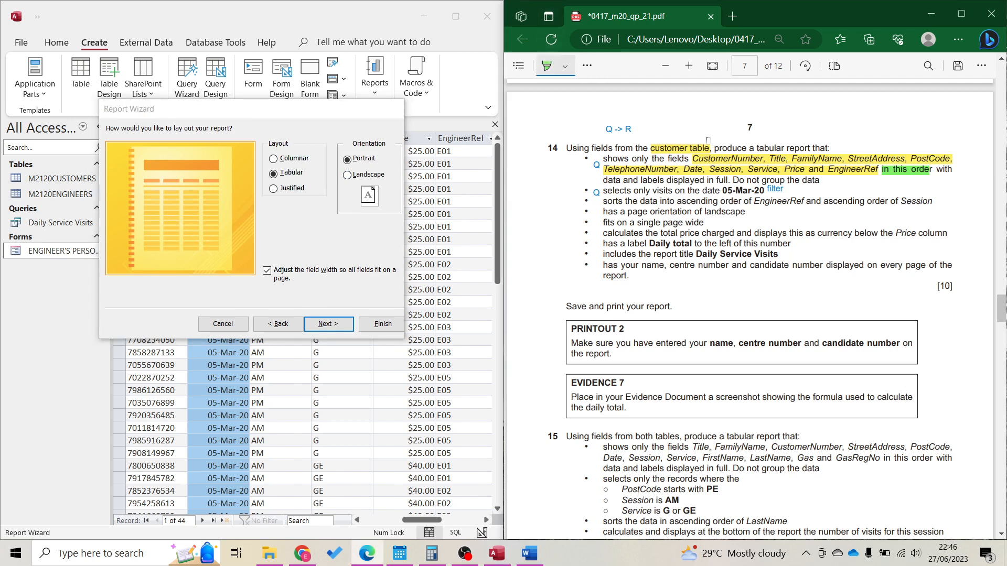
pyautogui.doubleClick(730, 212)
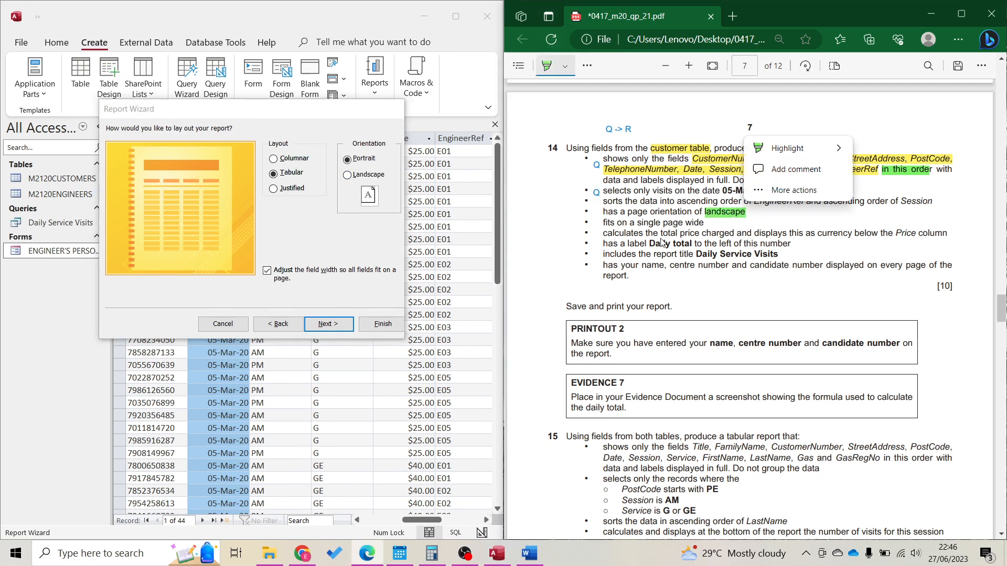
pyautogui.click(369, 175)
pyautogui.click(349, 326)
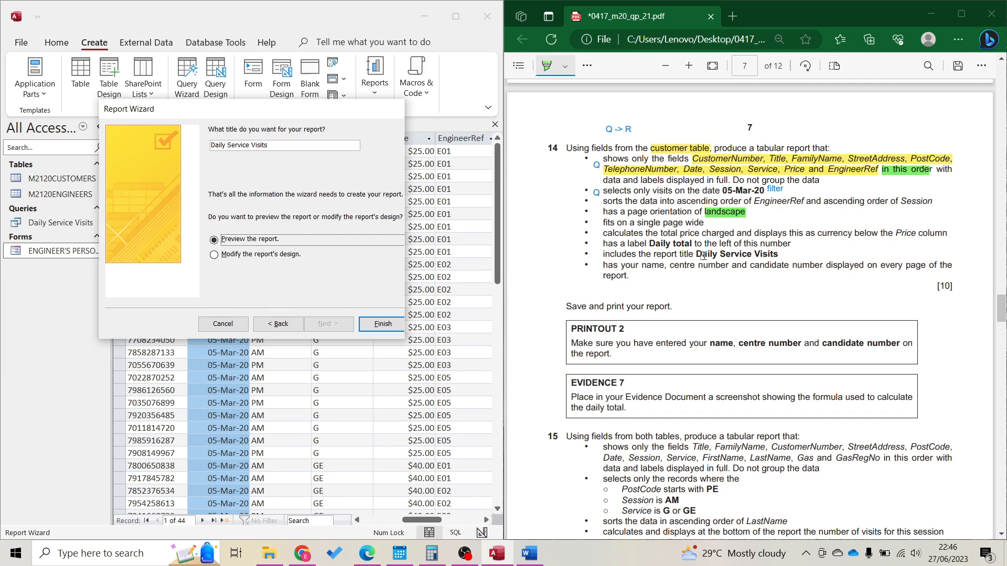
pyautogui.click(377, 323)
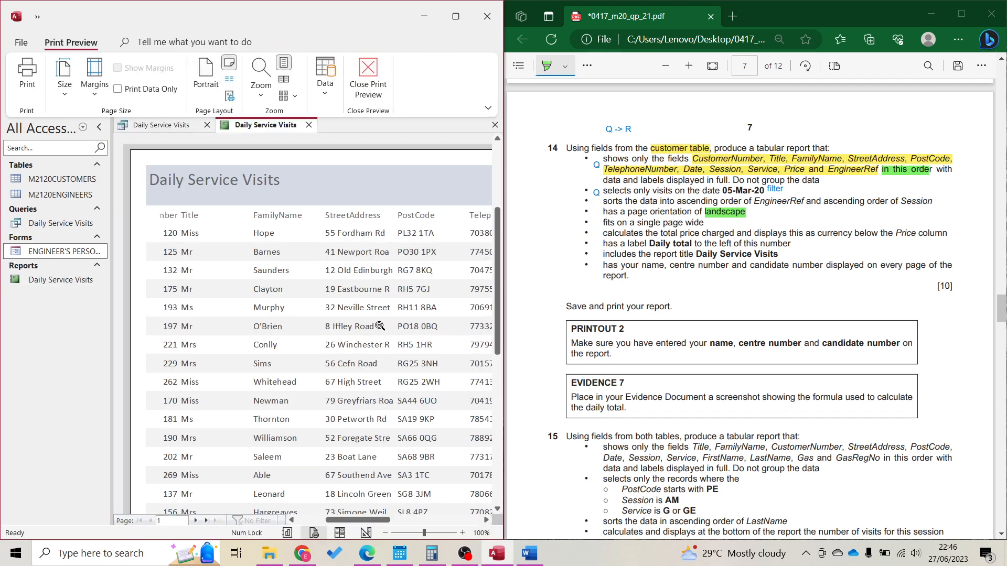
pyautogui.click(380, 326)
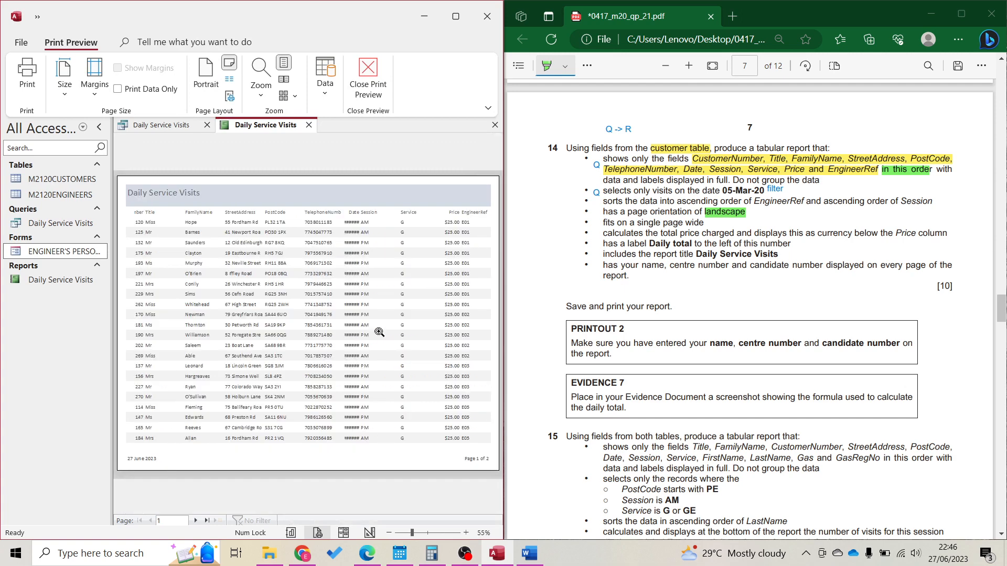
# Zoom the report's print preview in and out, then switch to Layout View
pyautogui.click(341, 266)
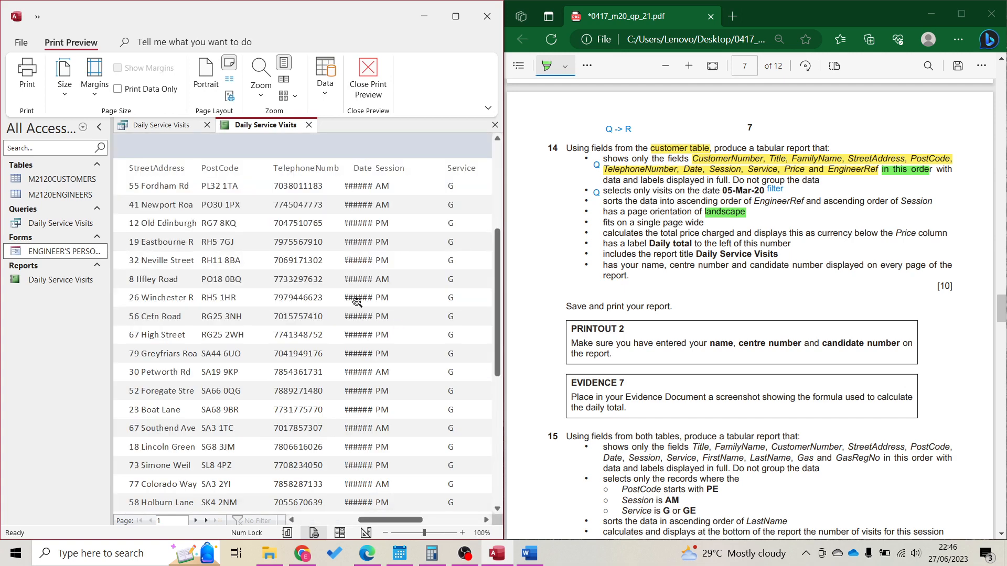
pyautogui.click(192, 362)
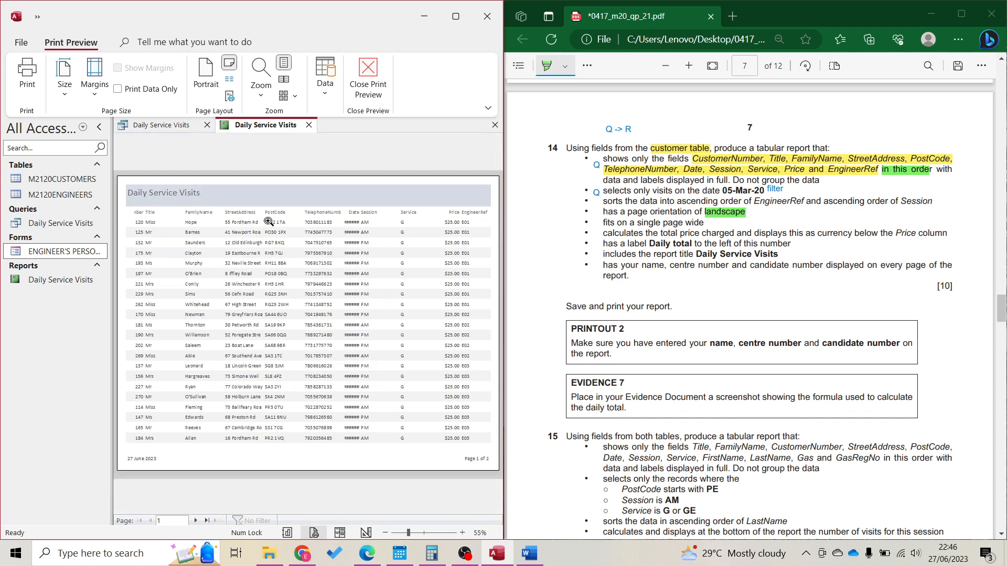
pyautogui.click(344, 537)
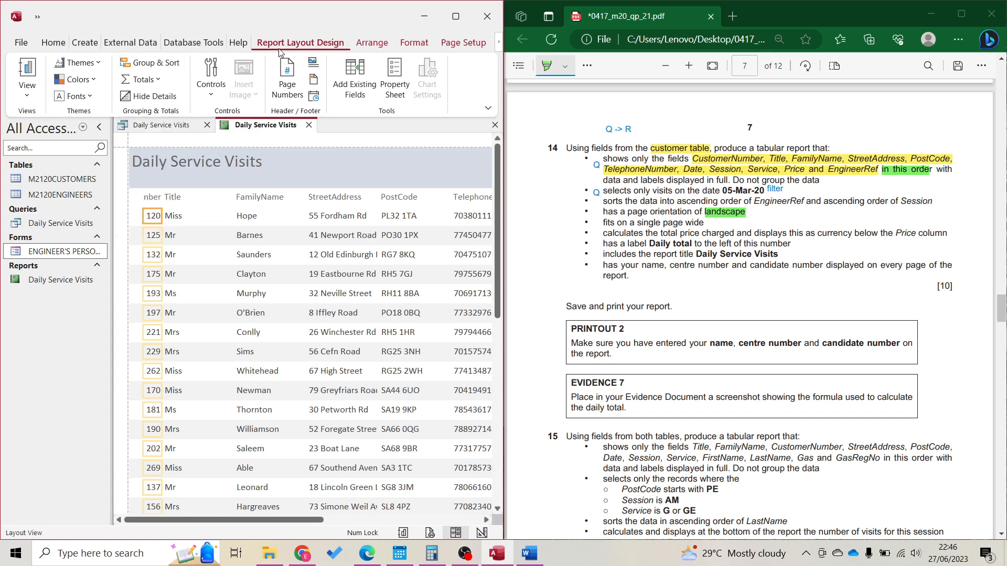
# Add ascending sorts on EngineerRef then Session, close the Group, Sort and Total pane, and maximise Access
pyautogui.click(152, 62)
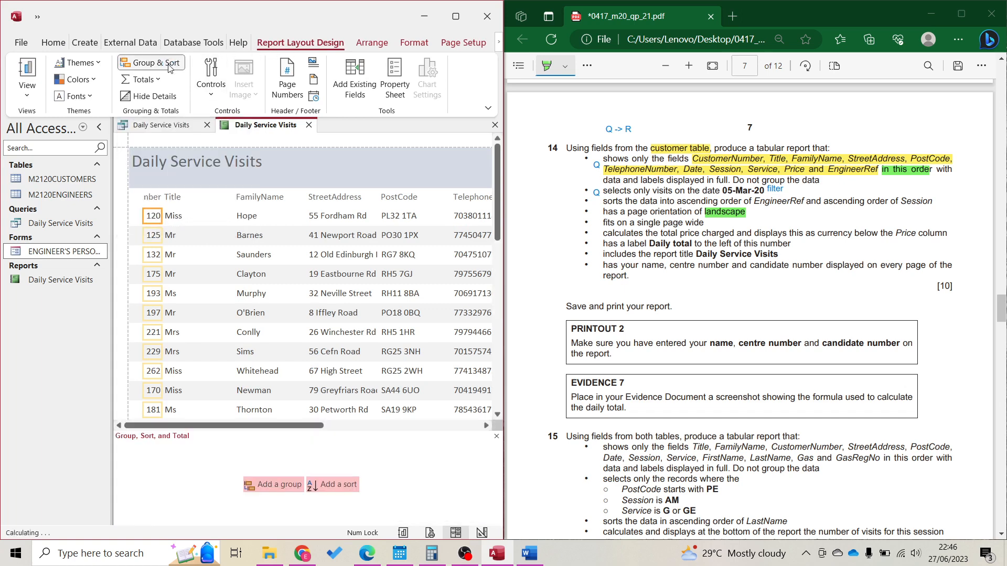
pyautogui.click(338, 494)
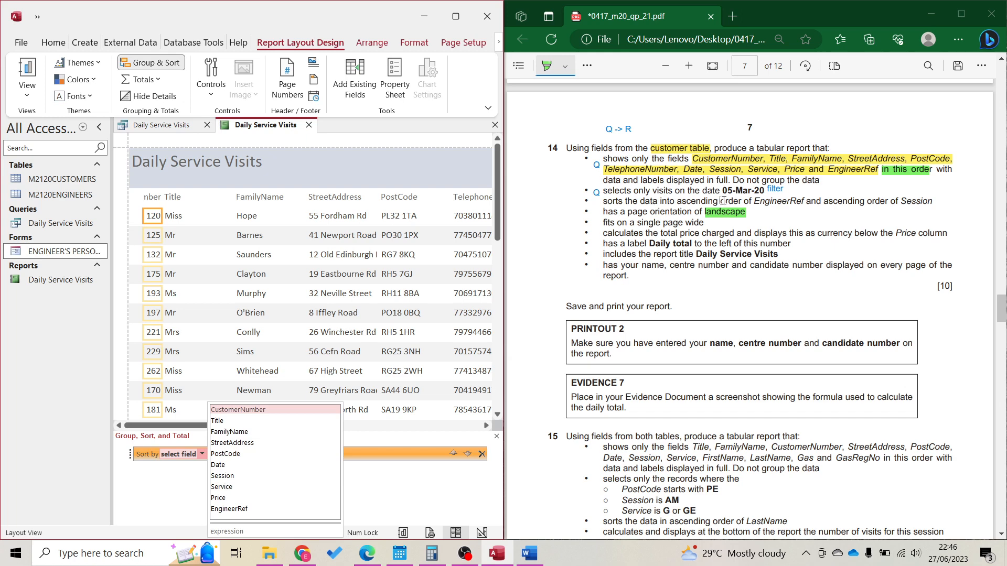
pyautogui.moveTo(677, 201); pyautogui.dragTo(935, 201)
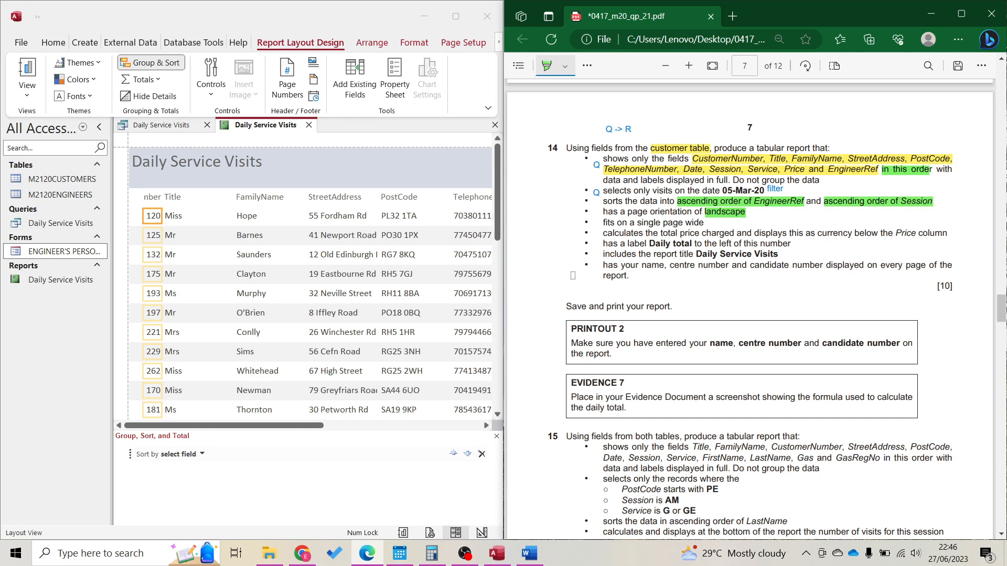
pyautogui.click(202, 454)
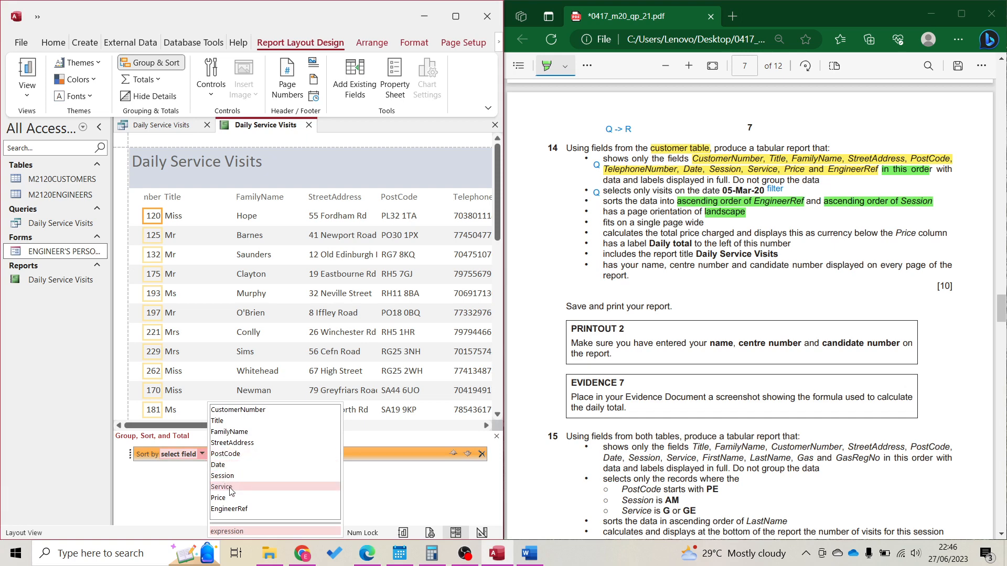
pyautogui.click(229, 508)
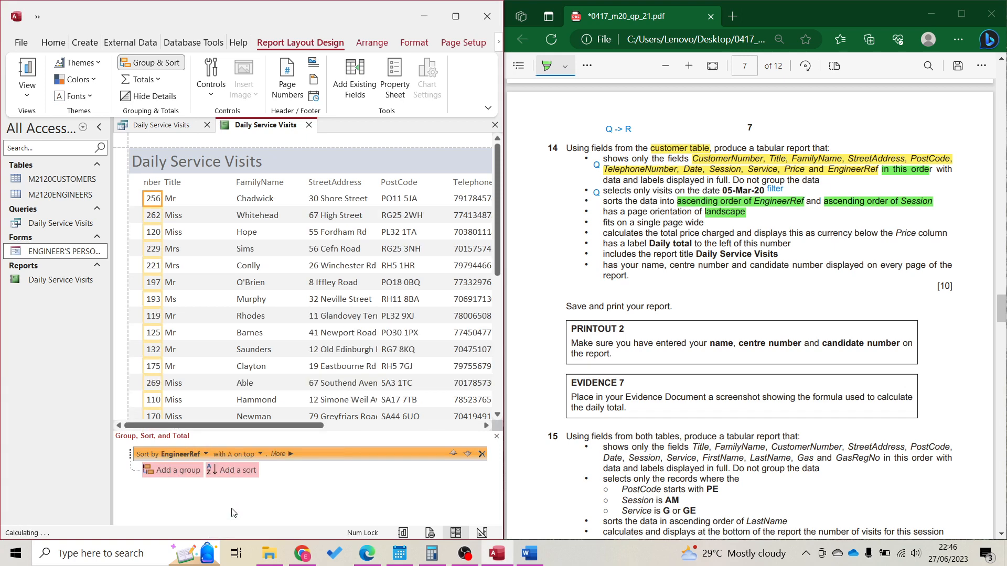
pyautogui.click(248, 476)
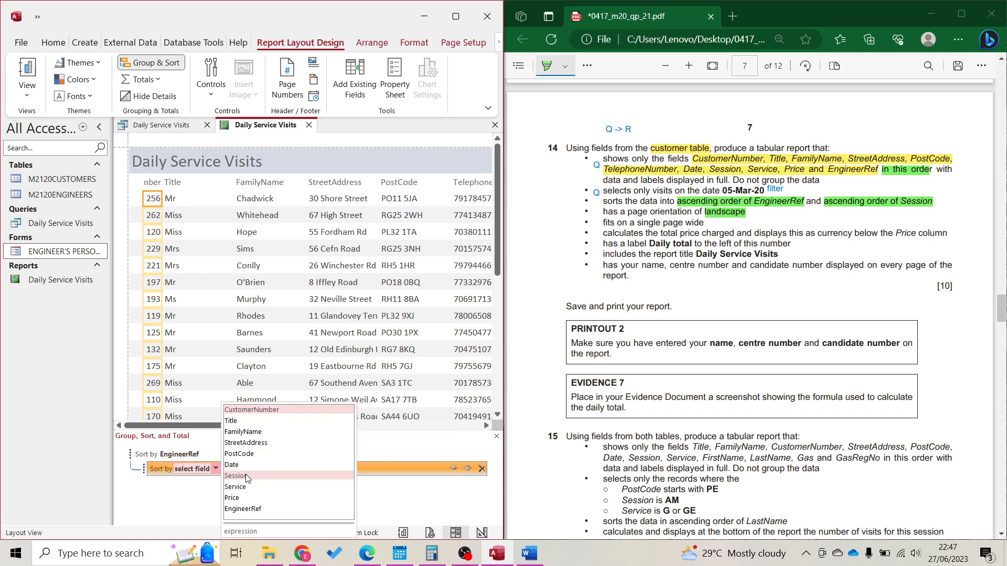
pyautogui.click(247, 475)
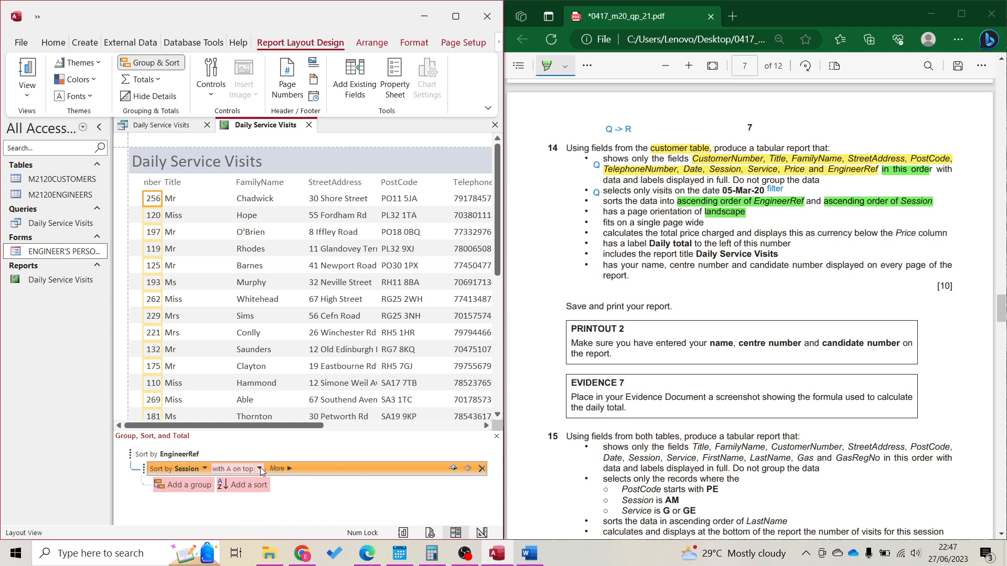
pyautogui.click(157, 63)
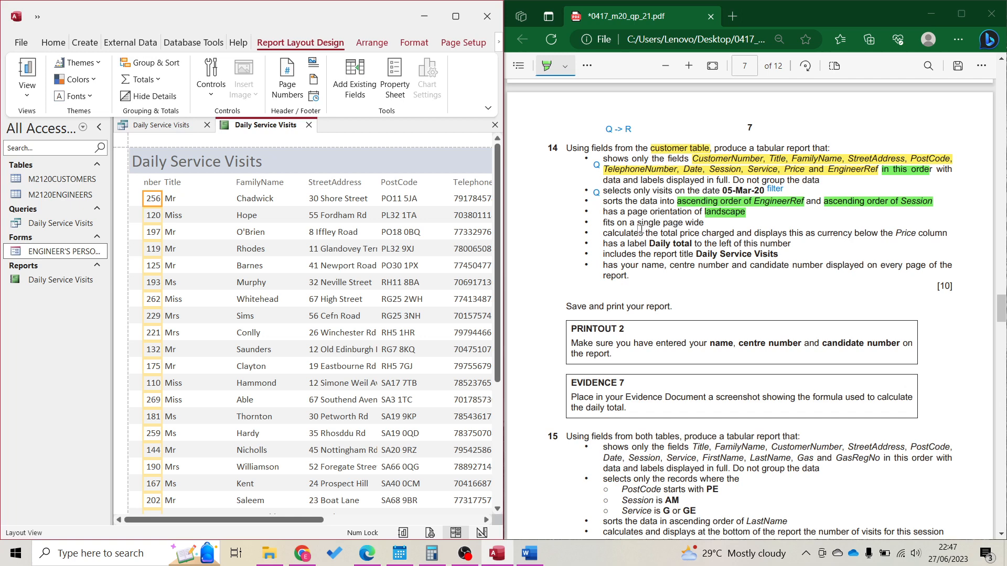
pyautogui.click(460, 20)
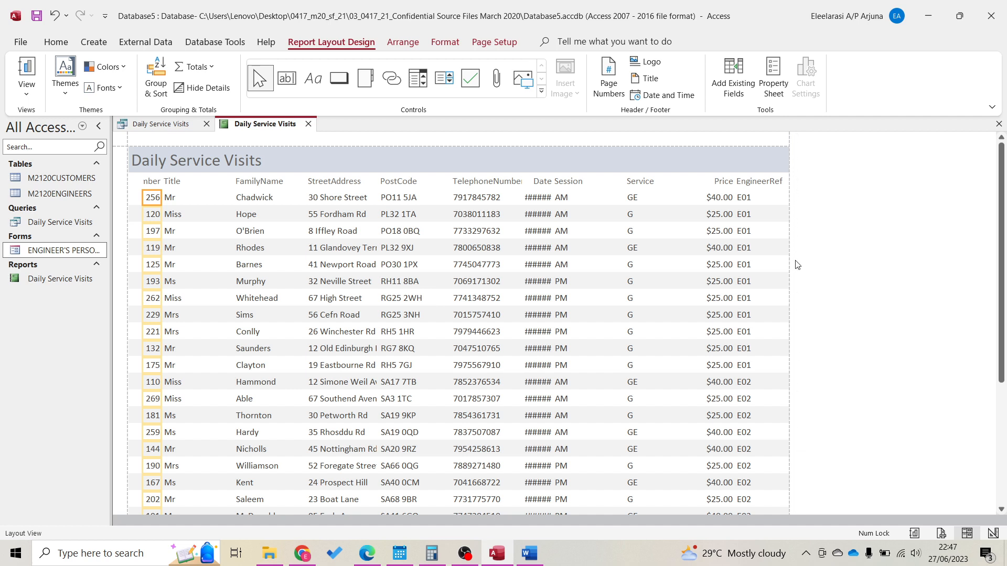
# With Access maximised, select the Service column and narrow it from its left edge
pyautogui.moveTo(748, 13); pyautogui.dragTo(3, 305)
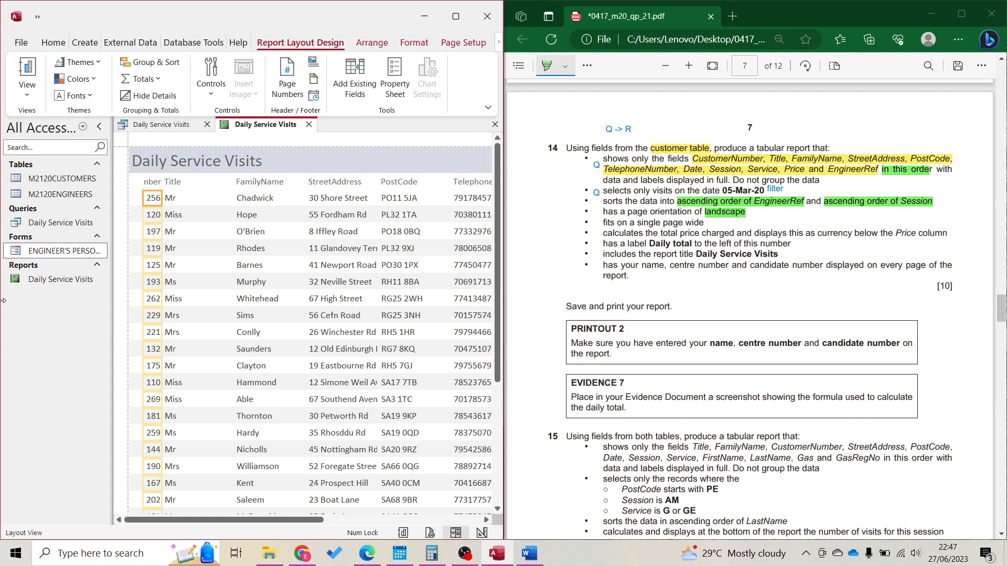
pyautogui.click(456, 16)
pyautogui.click(766, 205)
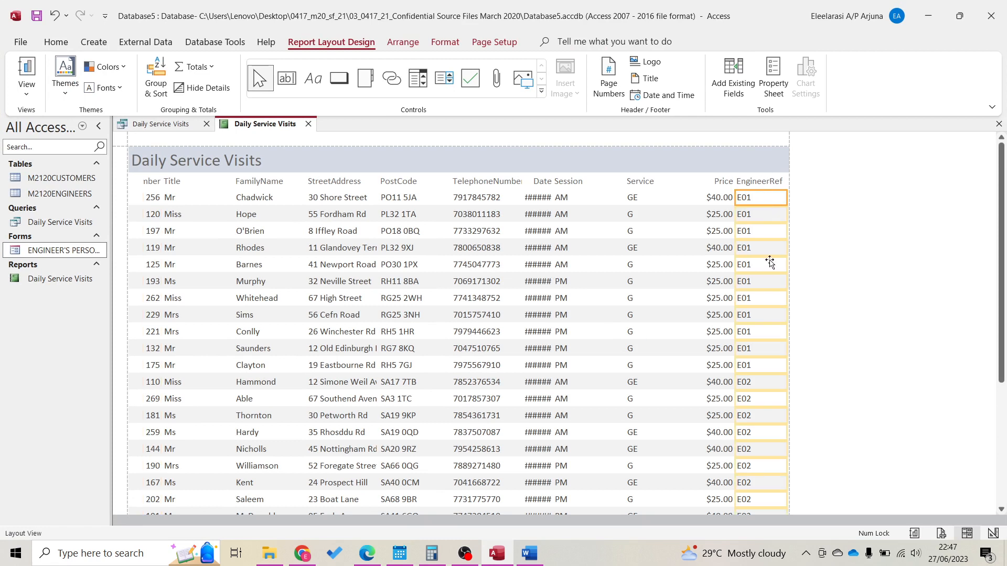
pyautogui.click(716, 200)
pyautogui.click(669, 187)
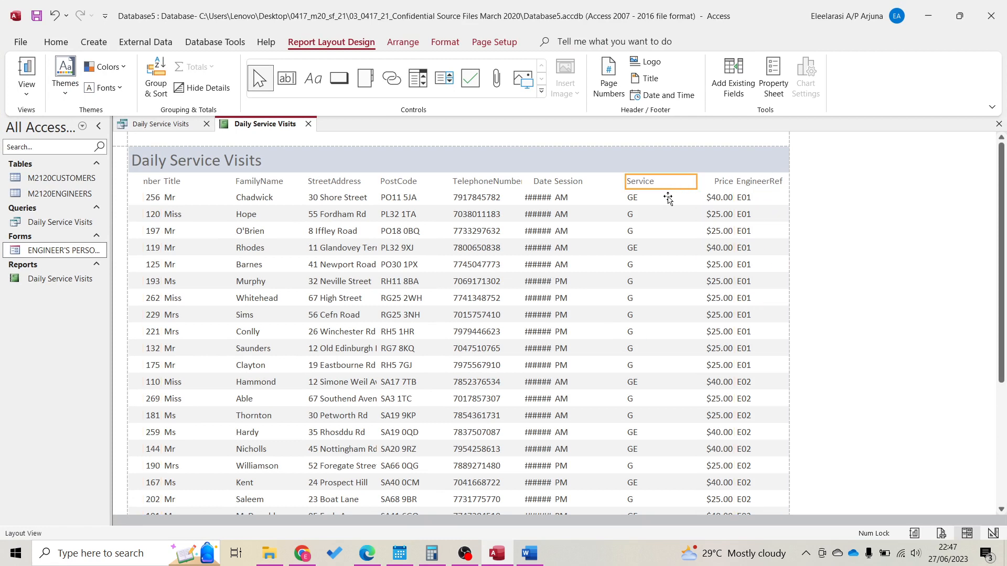
pyautogui.click(668, 198)
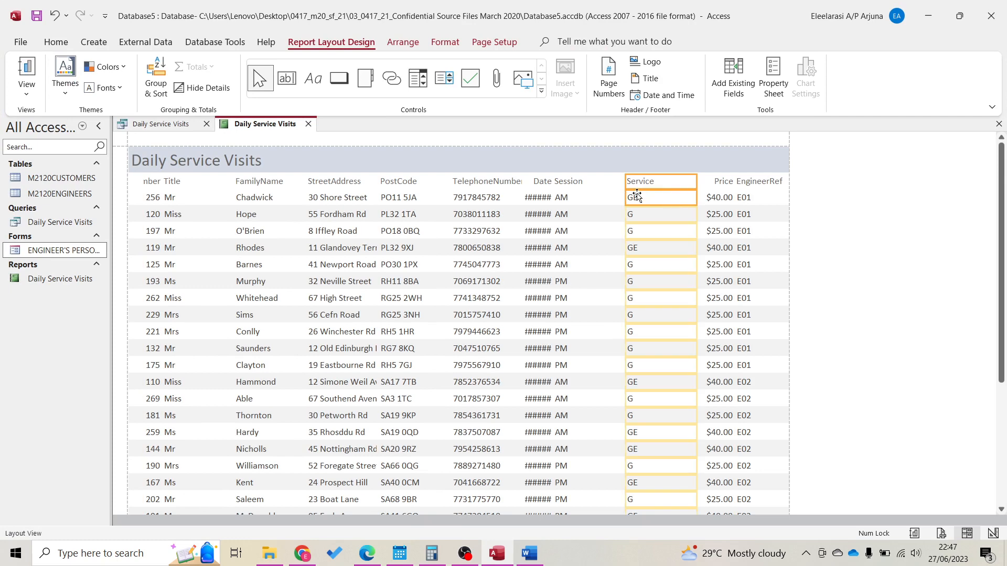
pyautogui.moveTo(625, 186); pyautogui.dragTo(653, 186)
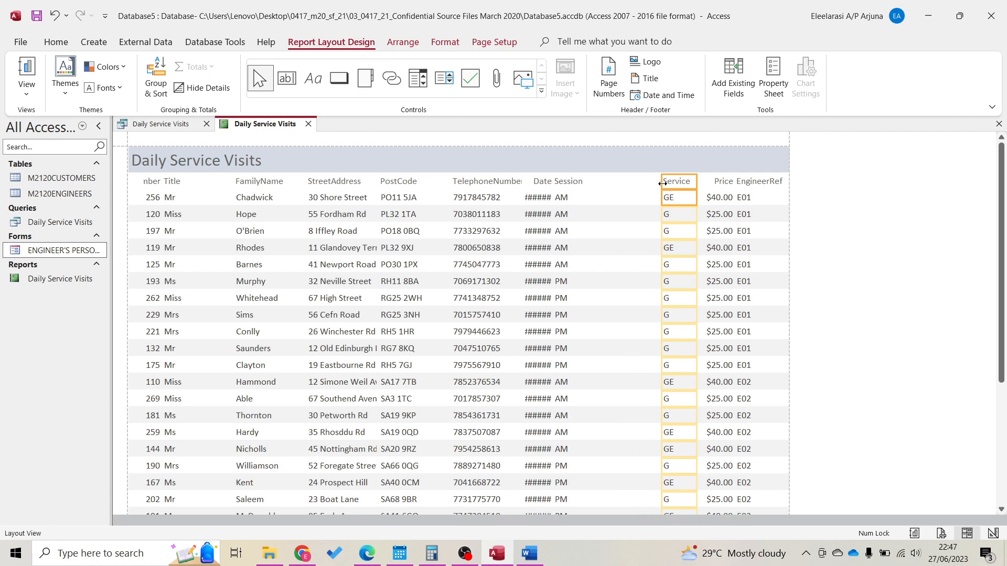
# Resize the Session column and widen the Date column until 05-Mar-20 shows fully
pyautogui.click(576, 184)
pyautogui.click(576, 202)
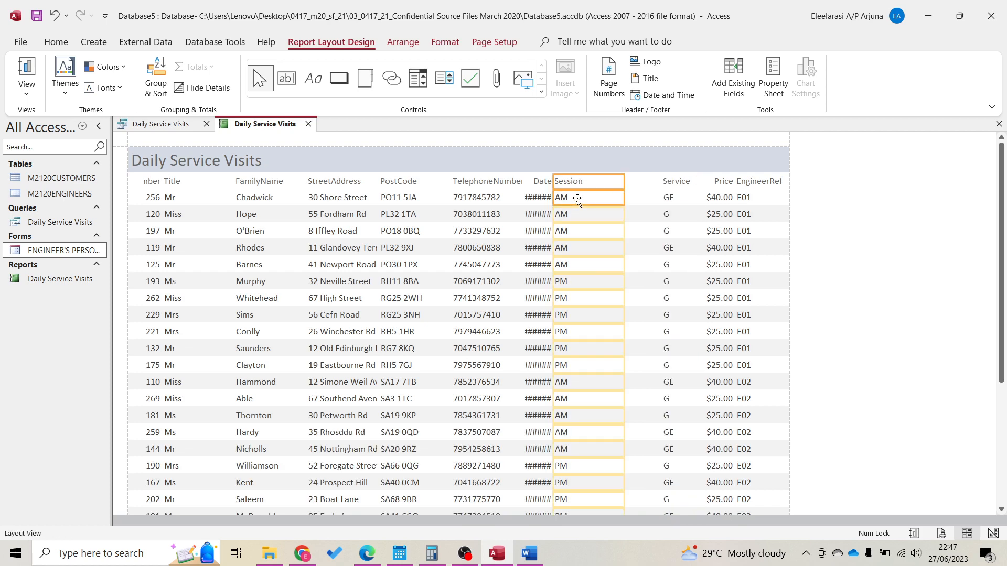
pyautogui.moveTo(623, 181); pyautogui.dragTo(655, 181)
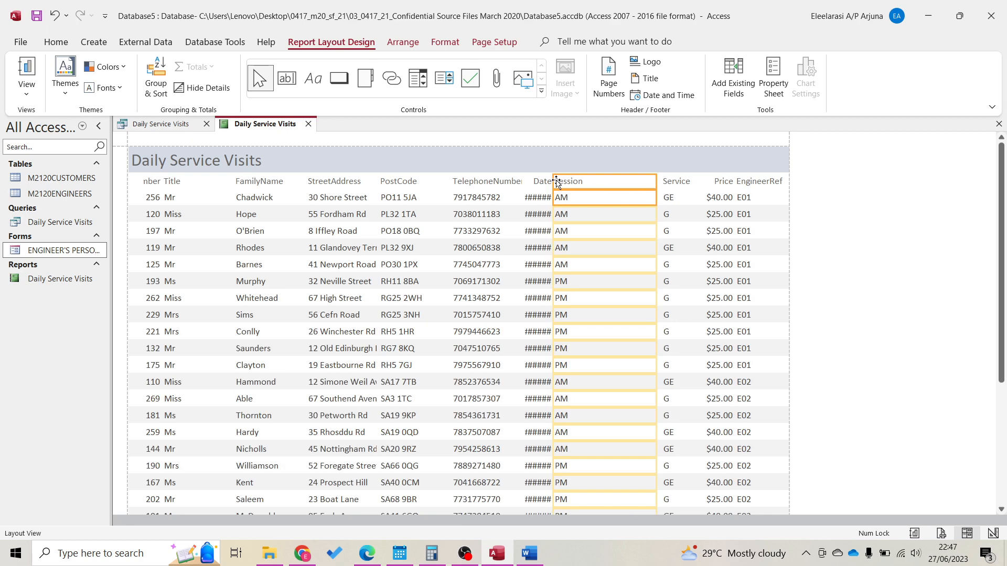
pyautogui.moveTo(552, 182); pyautogui.dragTo(622, 188)
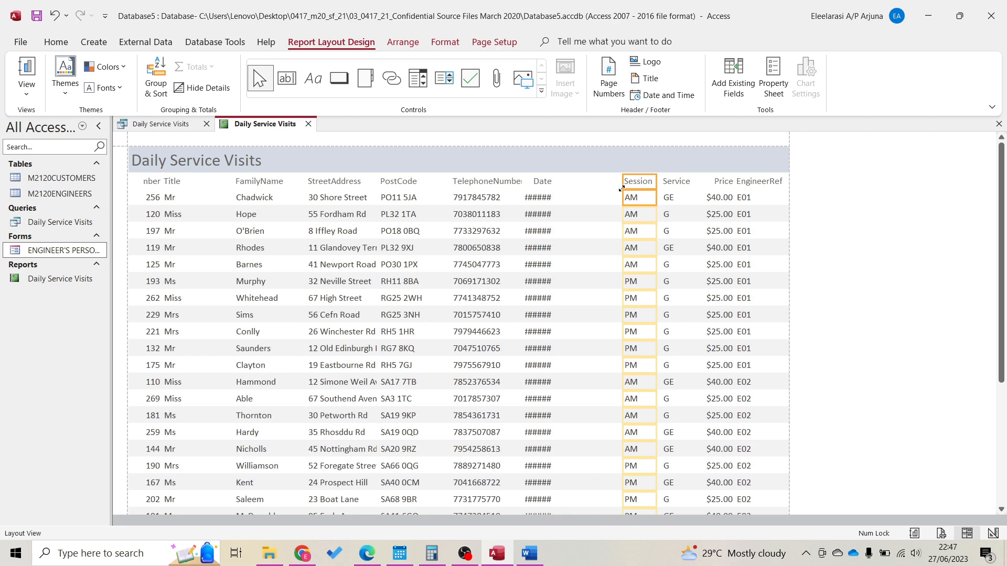
pyautogui.click(546, 193)
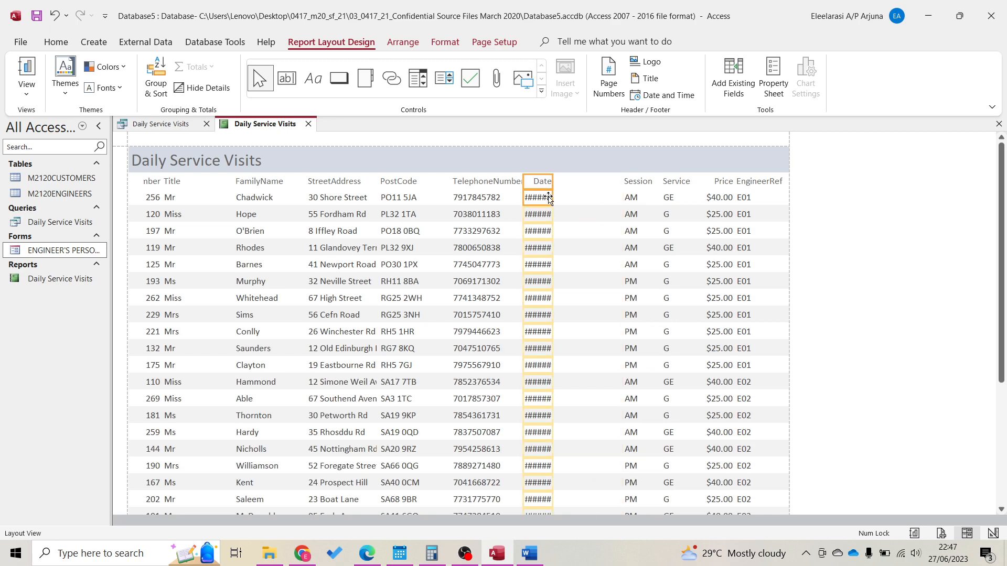
pyautogui.moveTo(553, 179); pyautogui.dragTo(613, 183)
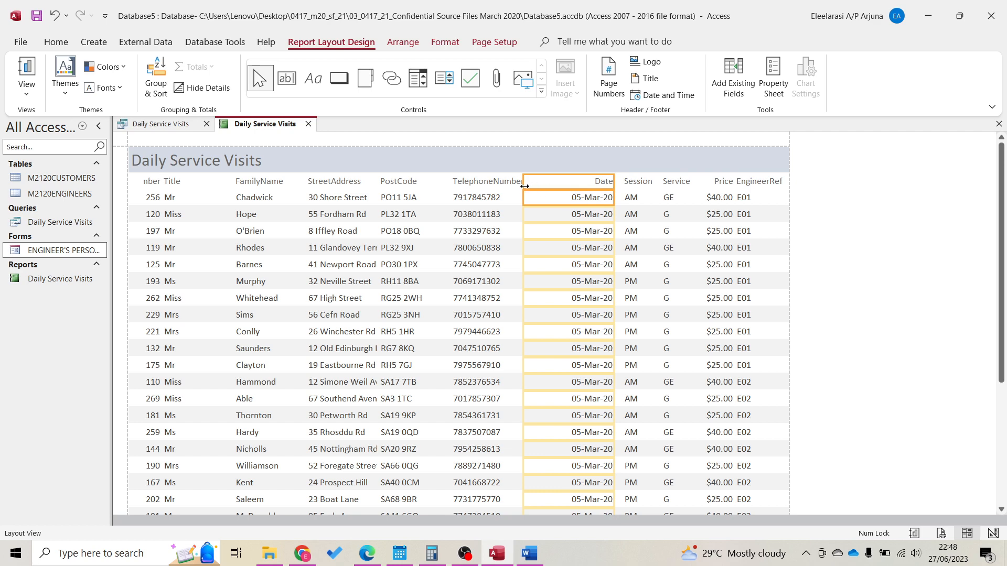
# Trim the Date column and resize TelephoneNumber so numbers and heading fit
pyautogui.moveTo(524, 186); pyautogui.dragTo(559, 187)
pyautogui.click(507, 181)
pyautogui.keyDown('shift'); pyautogui.click(505, 198); pyautogui.keyUp('shift')
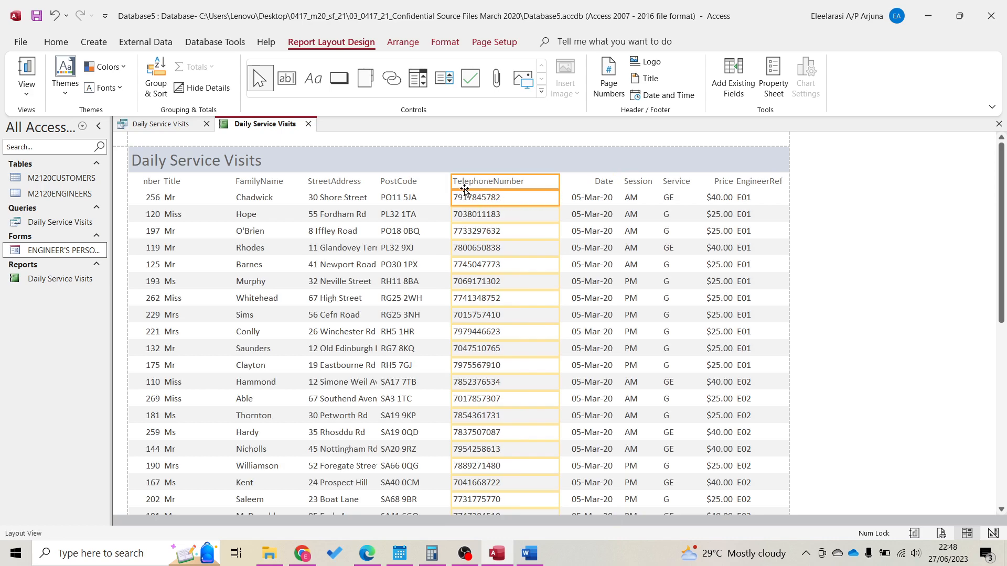
pyautogui.moveTo(452, 183); pyautogui.dragTo(483, 185)
pyautogui.moveTo(557, 189); pyautogui.dragTo(566, 189)
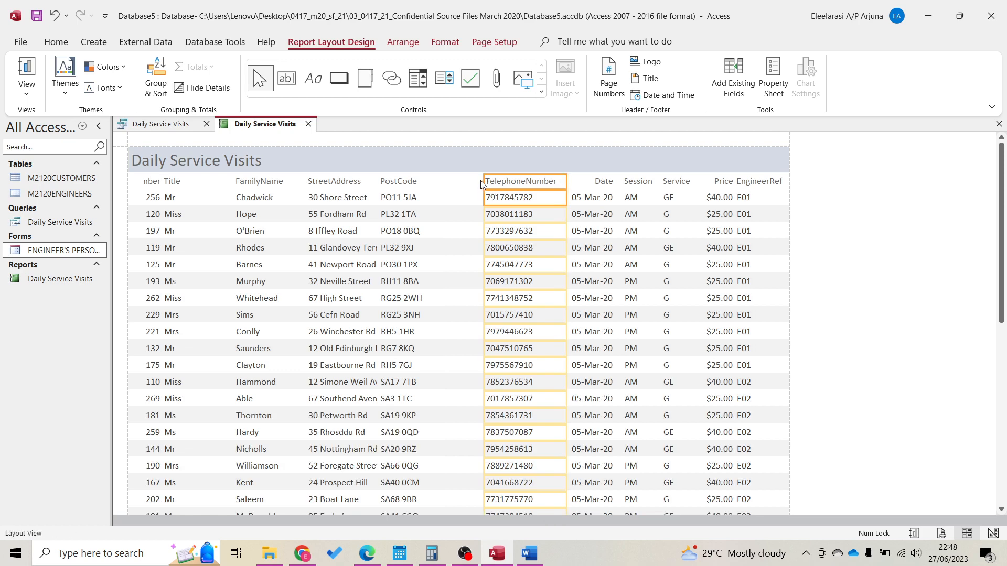
pyautogui.moveTo(484, 181); pyautogui.dragTo(491, 182)
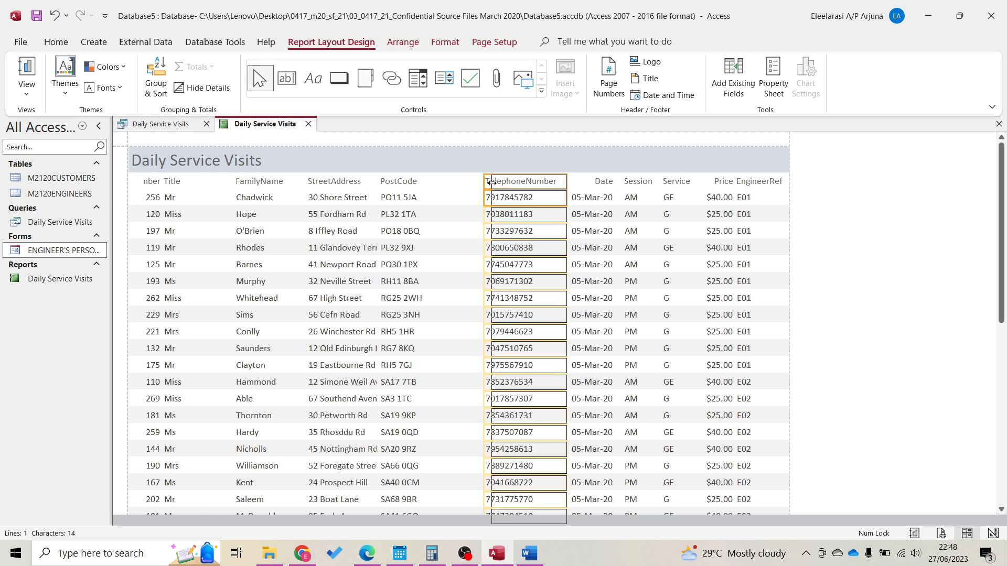
# Resize the PostCode column, narrowing it from its left side
pyautogui.click(416, 188)
pyautogui.keyDown('shift'); pyautogui.click(417, 199); pyautogui.keyUp('shift')
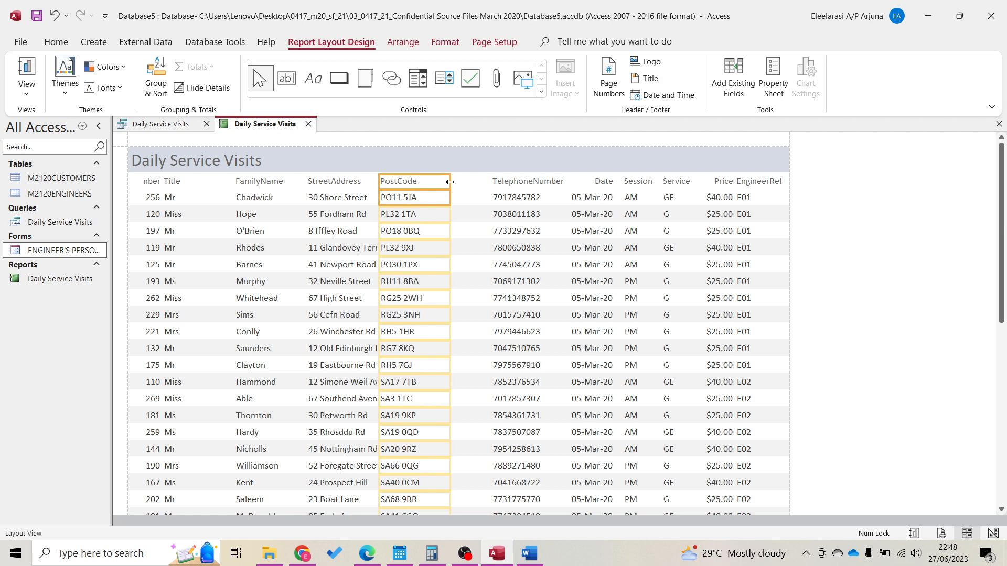
pyautogui.moveTo(450, 182); pyautogui.dragTo(488, 182)
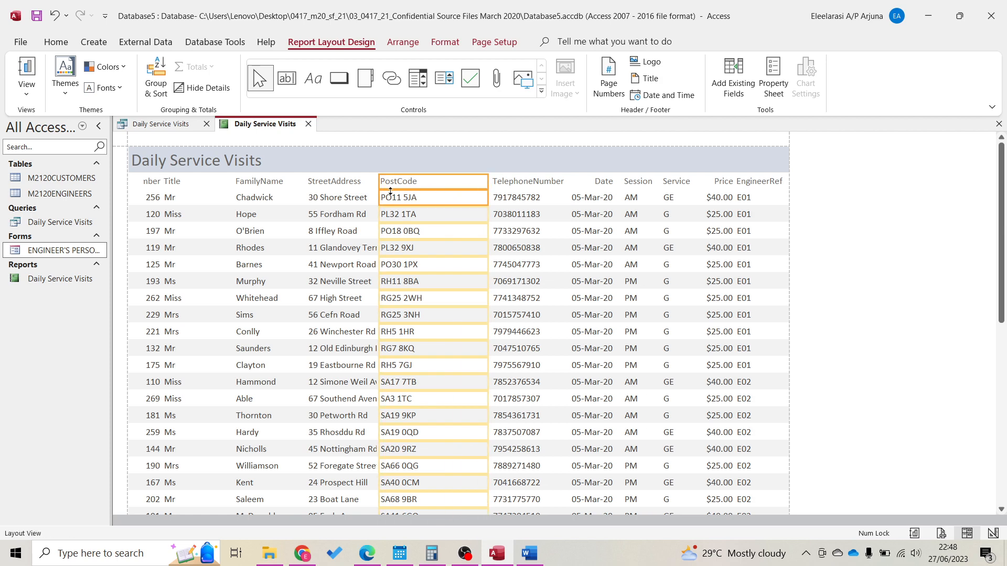
pyautogui.moveTo(378, 184); pyautogui.dragTo(435, 196)
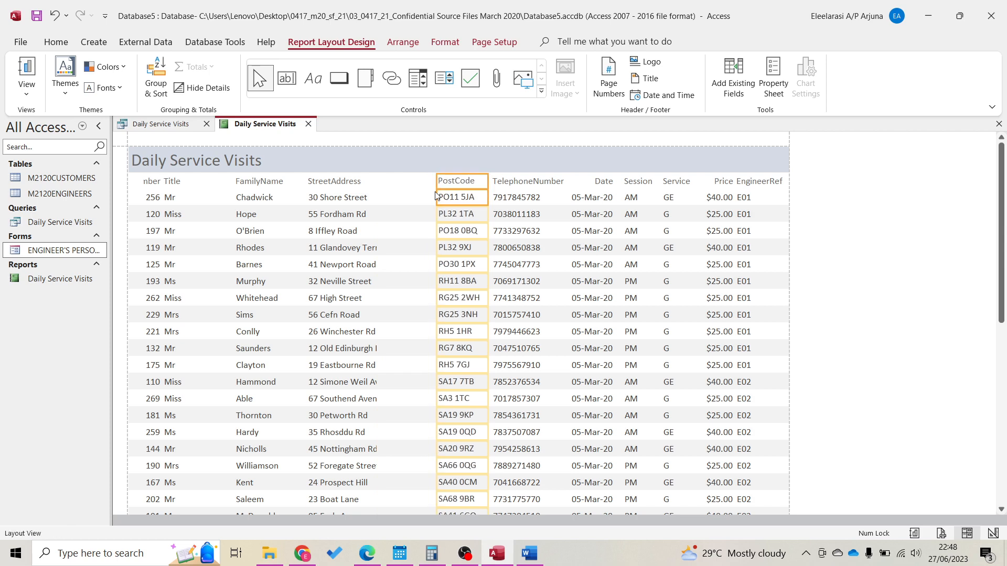
pyautogui.click(361, 182)
pyautogui.keyDown('shift'); pyautogui.click(368, 198); pyautogui.keyUp('shift')
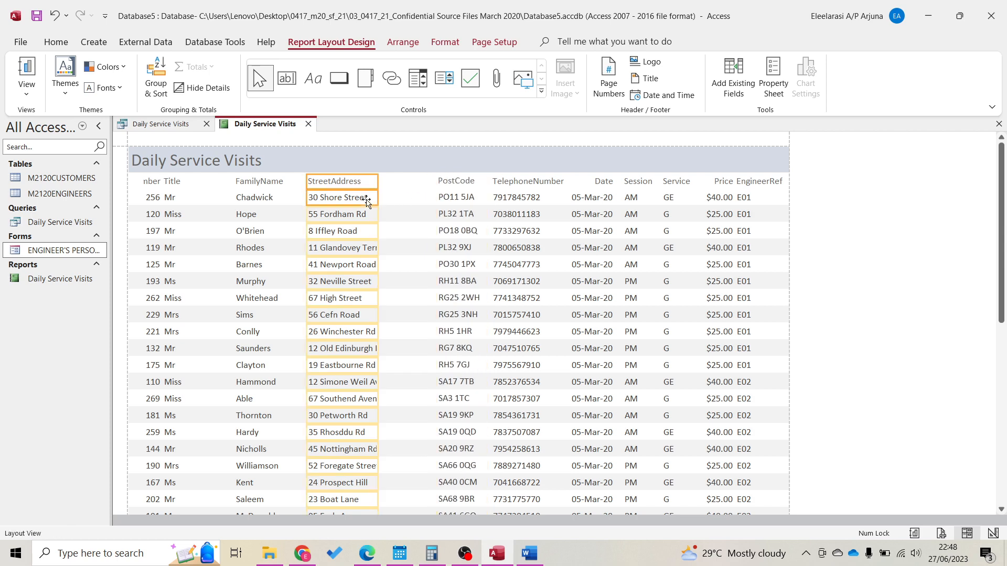
pyautogui.moveTo(377, 179); pyautogui.dragTo(428, 186)
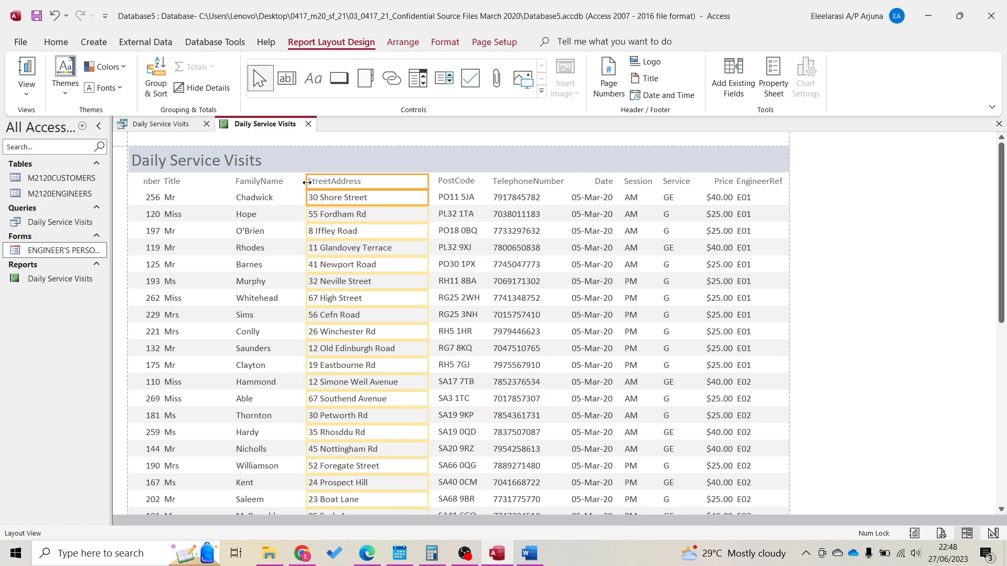
pyautogui.scroll(-15, 423, 351)
pyautogui.scroll(10, 425, 353)
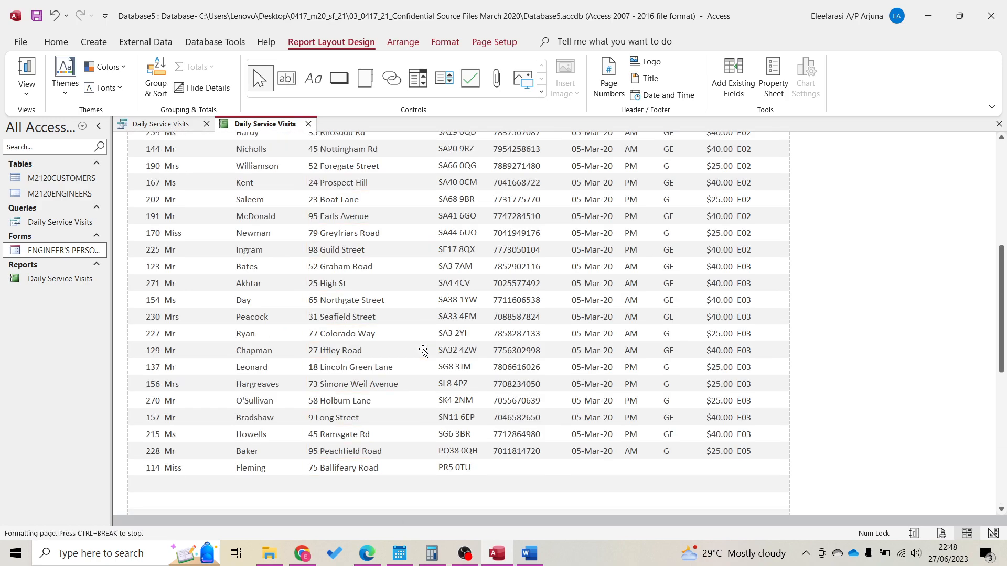
pyautogui.scroll(5, 423, 351)
pyautogui.click(309, 182)
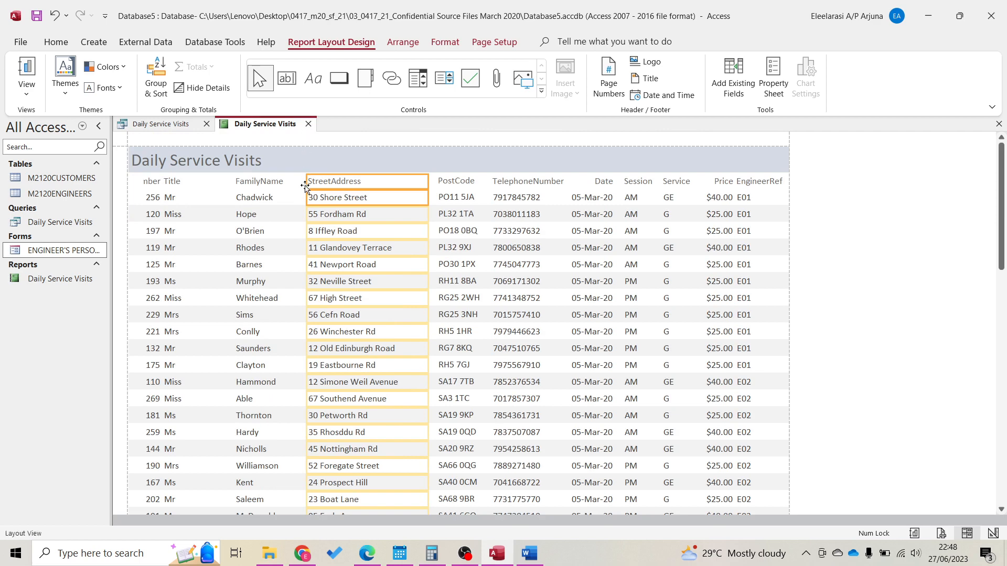
pyautogui.moveTo(310, 184); pyautogui.dragTo(329, 184)
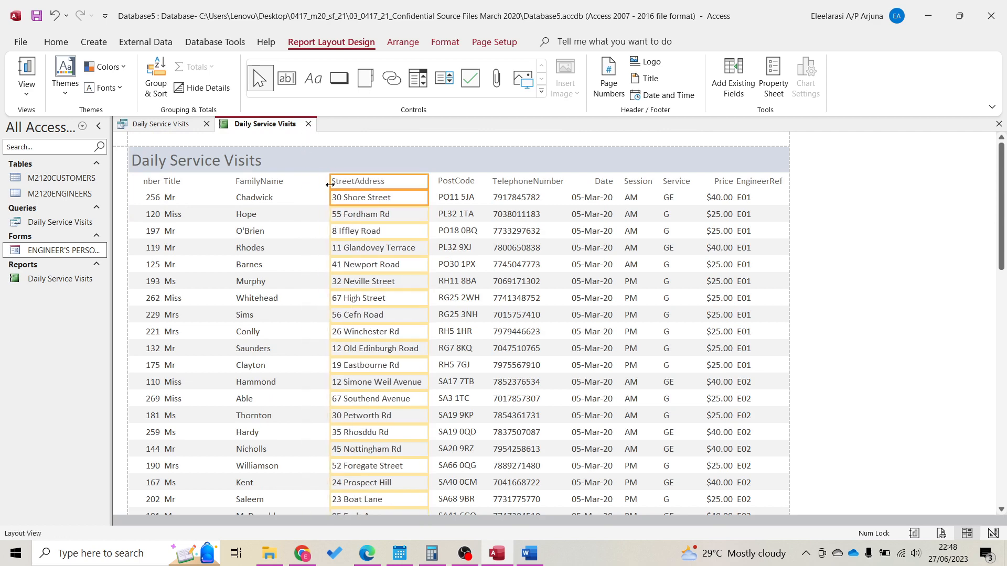
# Resize the FamilyName and Title columns by dragging their left and right edges
pyautogui.click(256, 183)
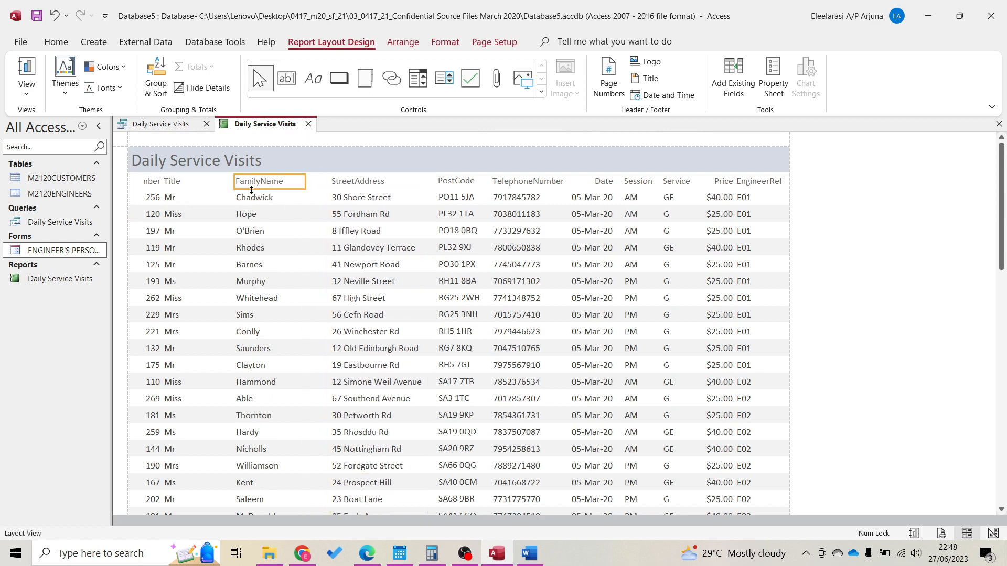
pyautogui.keyDown('shift'); pyautogui.click(260, 196); pyautogui.keyUp('shift')
pyautogui.moveTo(305, 182); pyautogui.dragTo(326, 182)
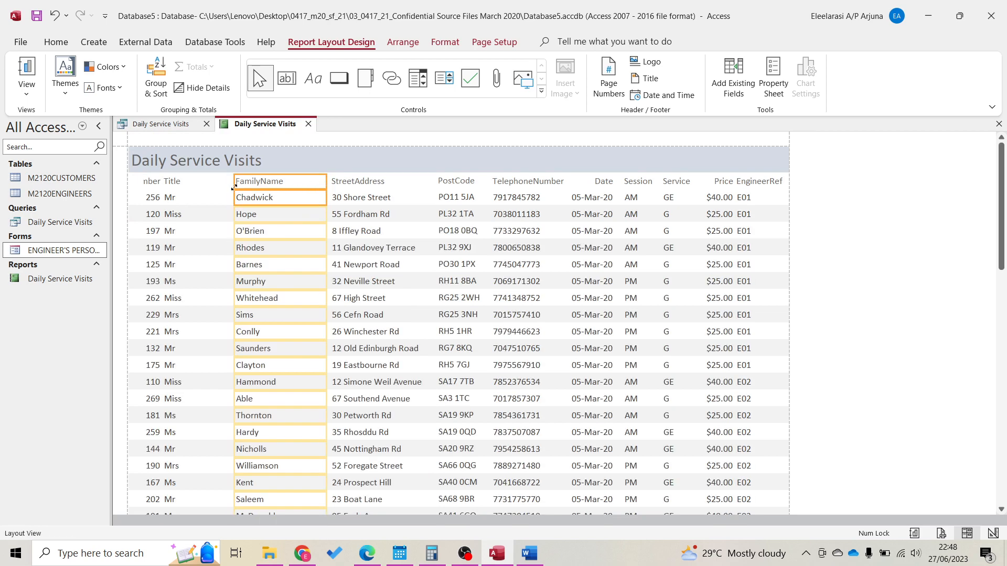
pyautogui.moveTo(234, 182); pyautogui.dragTo(270, 182)
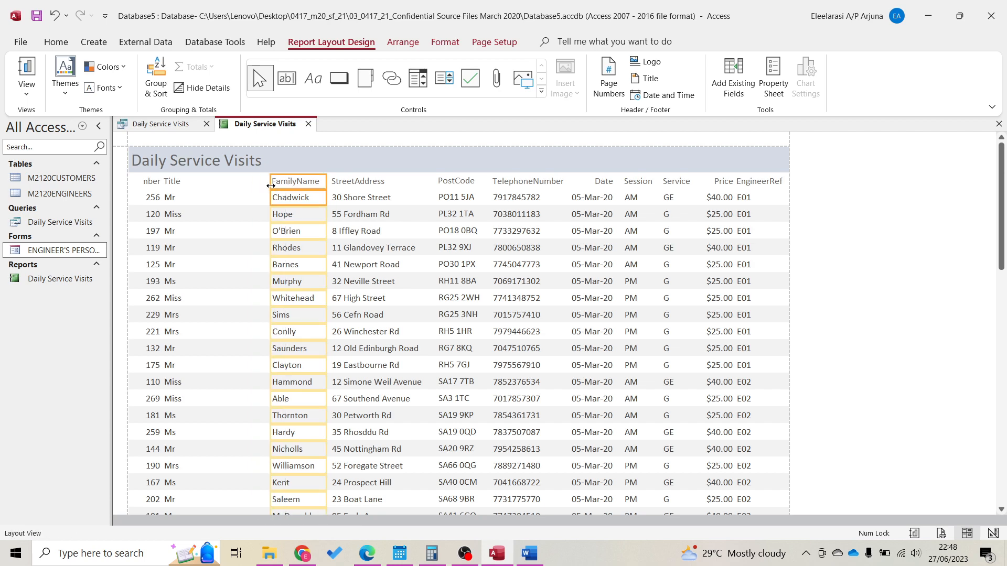
pyautogui.click(196, 183)
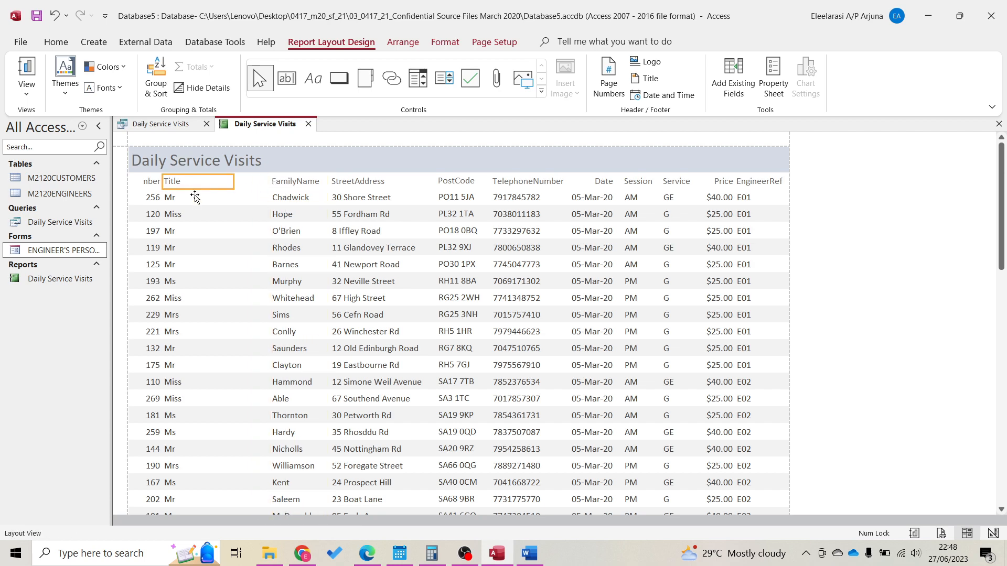
pyautogui.click(194, 197)
pyautogui.moveTo(235, 182); pyautogui.dragTo(262, 184)
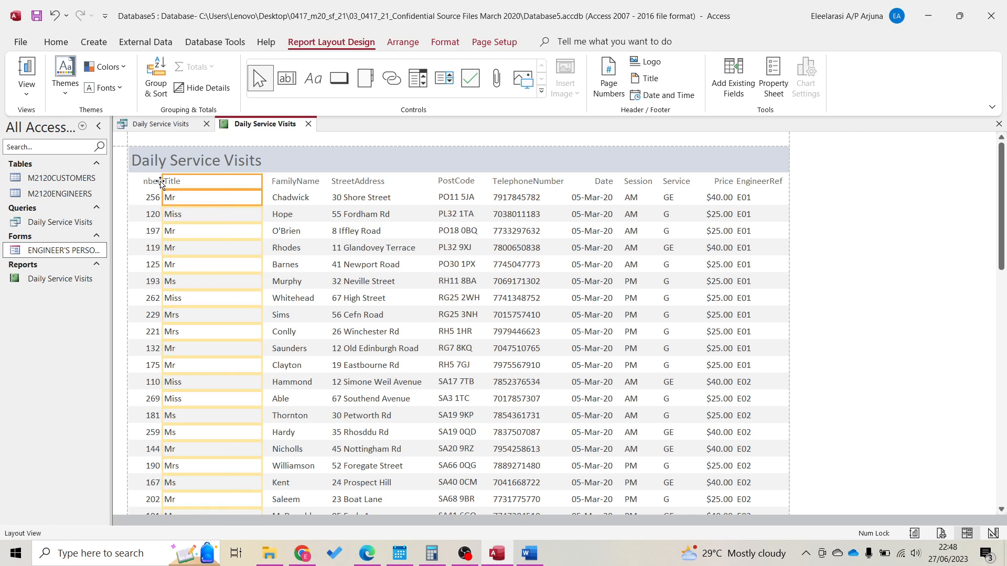
pyautogui.moveTo(162, 181); pyautogui.dragTo(233, 192)
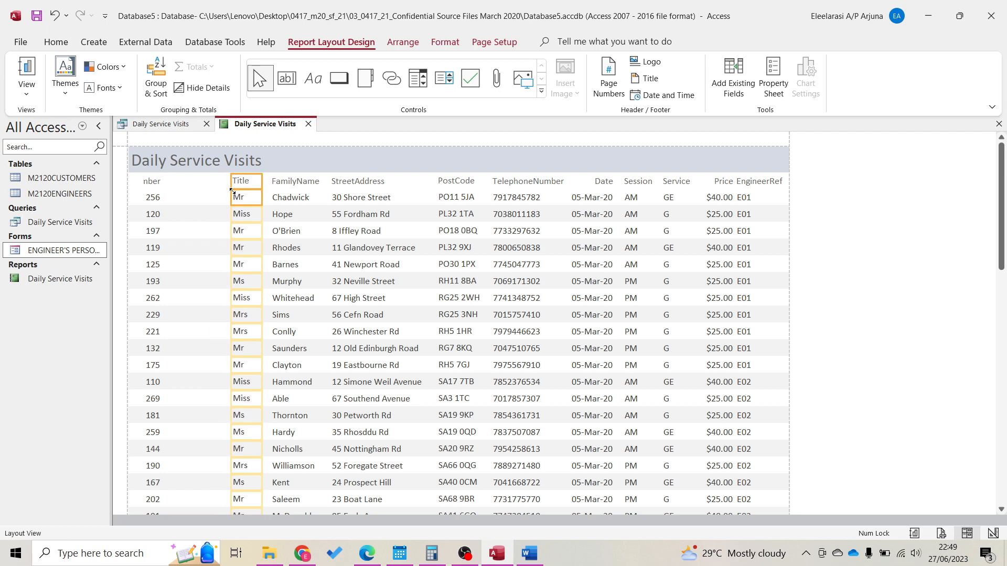
# Widen CustomerNumber so its heading reads fully, then snap Access to the left half
pyautogui.click(157, 197)
pyautogui.moveTo(161, 195); pyautogui.dragTo(226, 193)
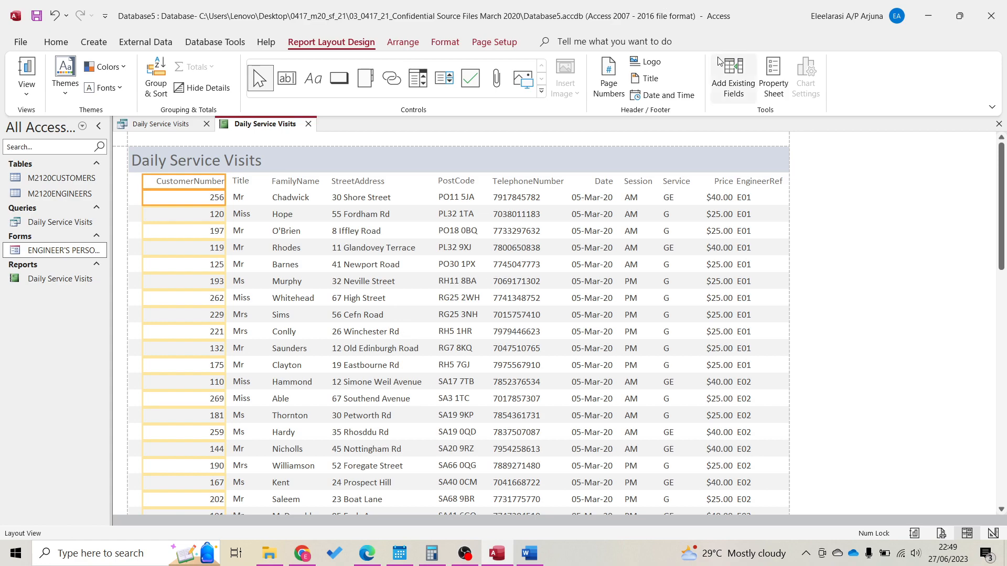
pyautogui.moveTo(750, 12); pyautogui.dragTo(1, 343)
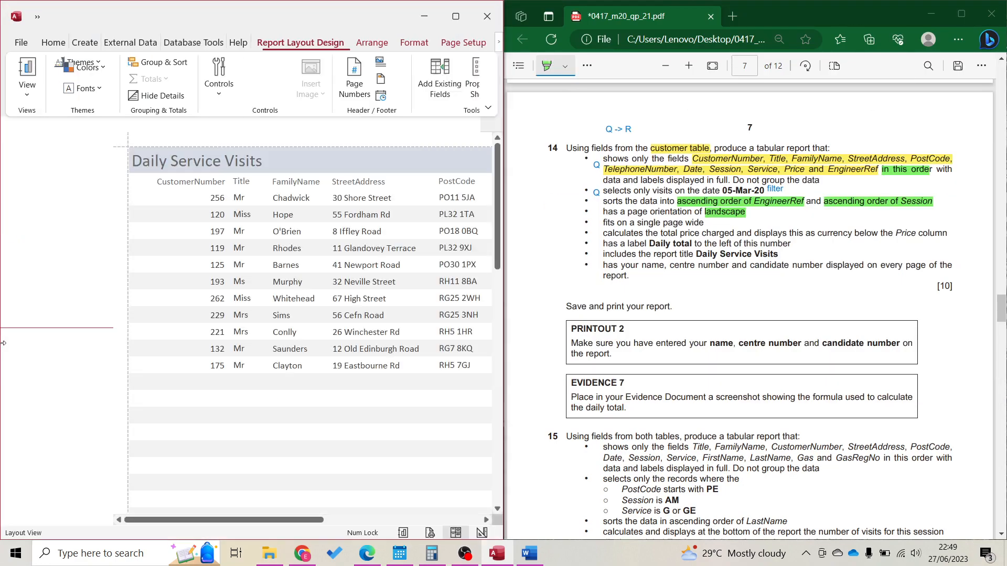
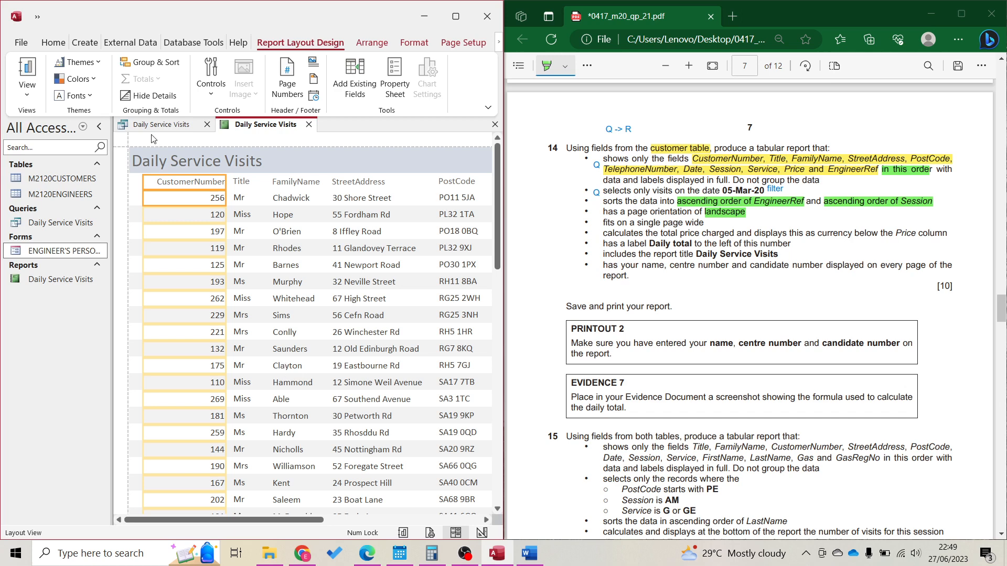
# Collapse the Navigation Pane, scroll the report right and select the Price column
pyautogui.click(99, 127)
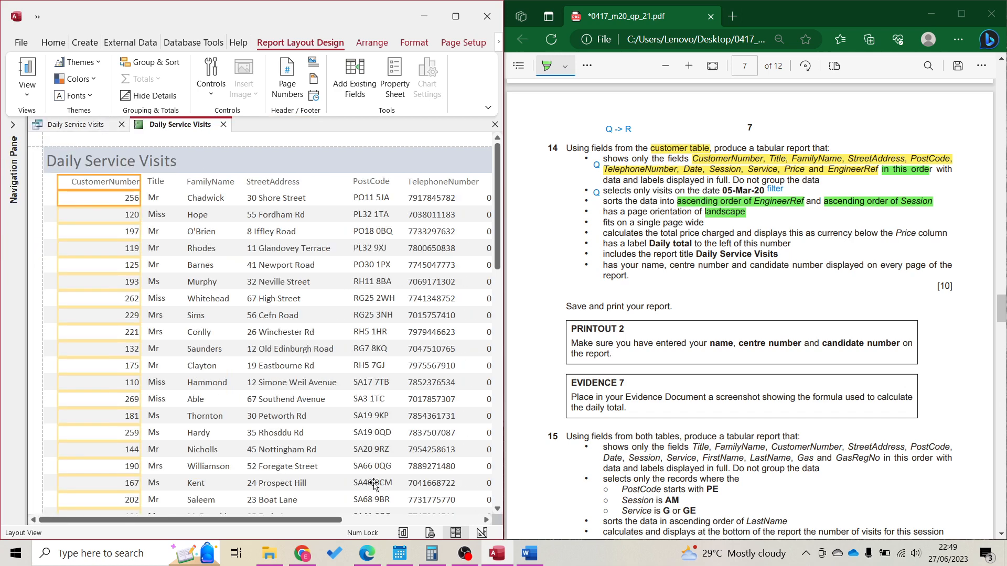
pyautogui.click(394, 521)
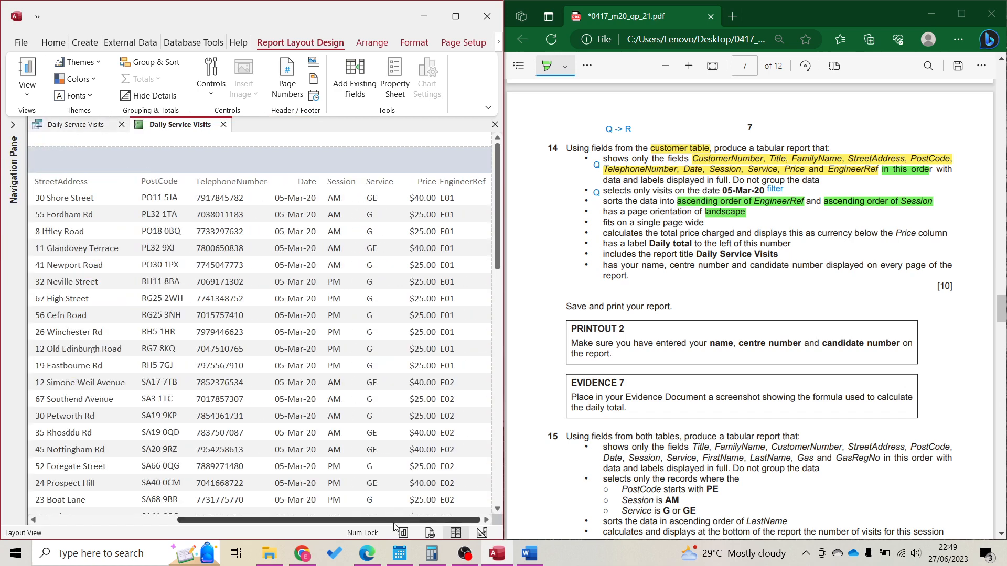
pyautogui.click(412, 301)
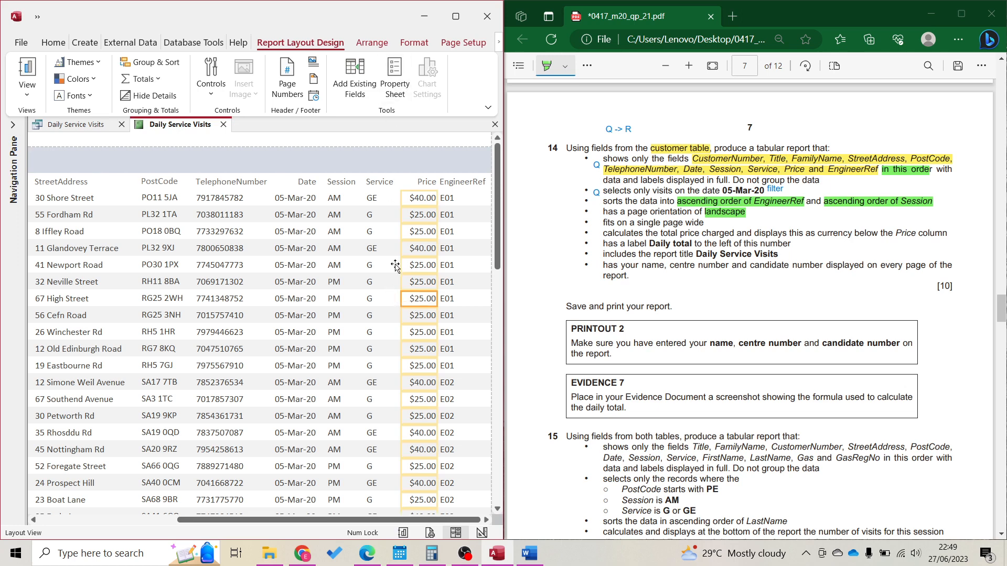
# Add a Sum total under the Price column and resize its box so $1,385.00 displays
pyautogui.click(141, 80)
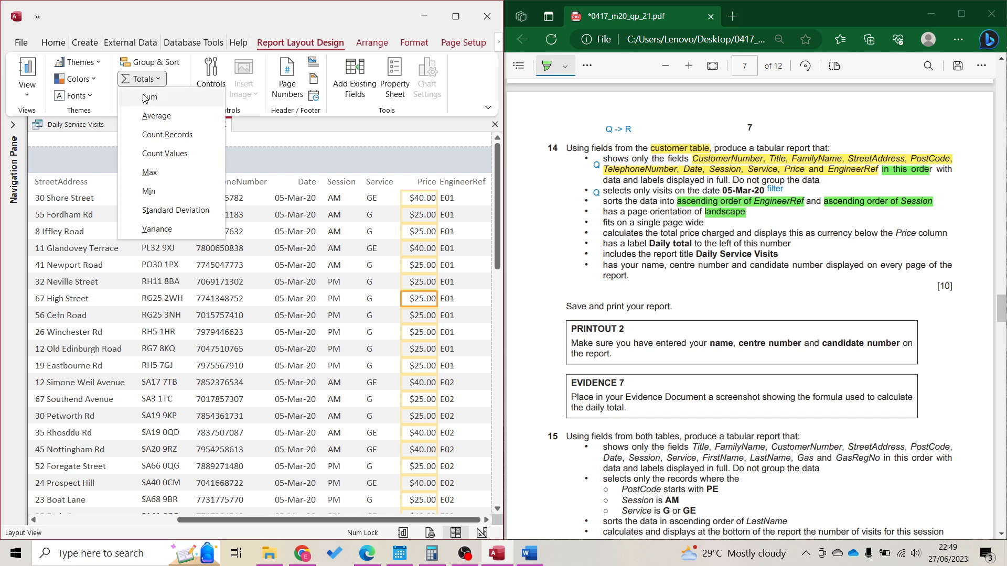
pyautogui.click(150, 97)
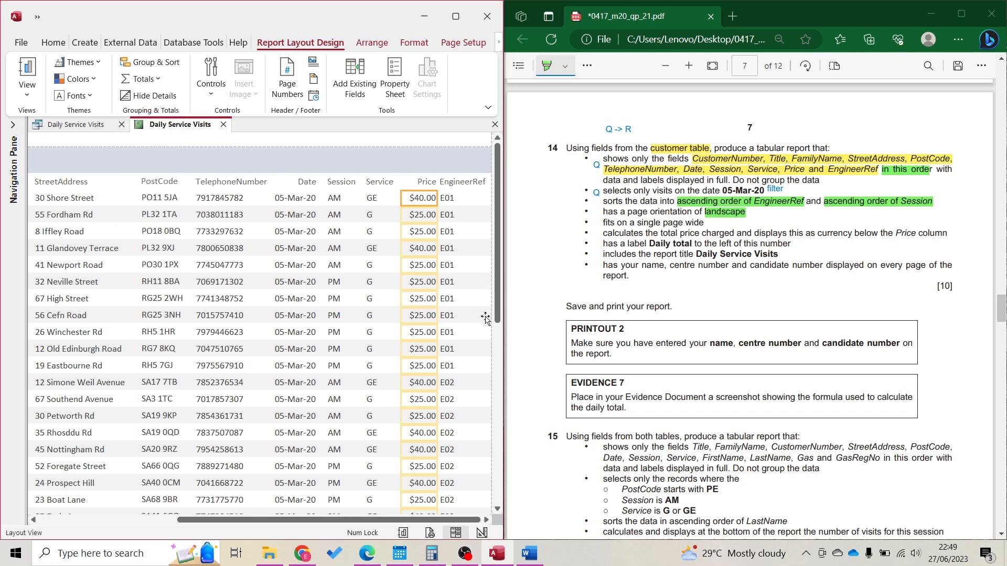
pyautogui.moveTo(497, 319); pyautogui.dragTo(492, 498)
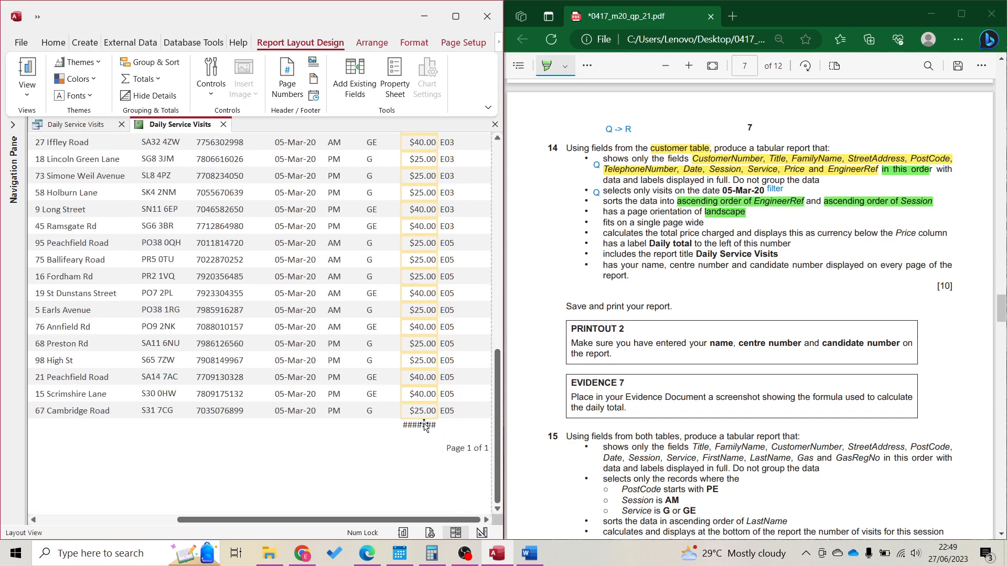
pyautogui.click(424, 425)
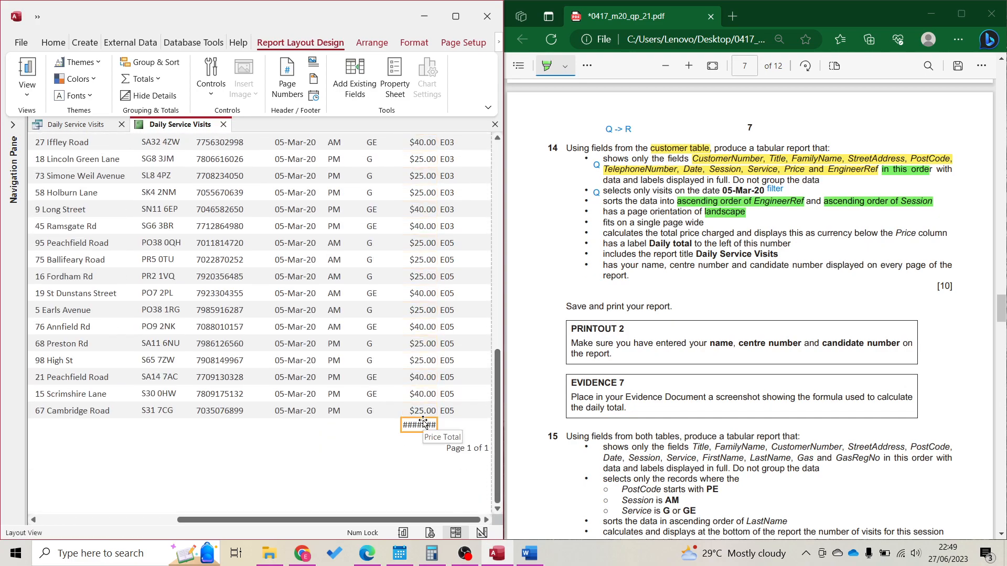
pyautogui.moveTo(402, 422); pyautogui.dragTo(364, 422)
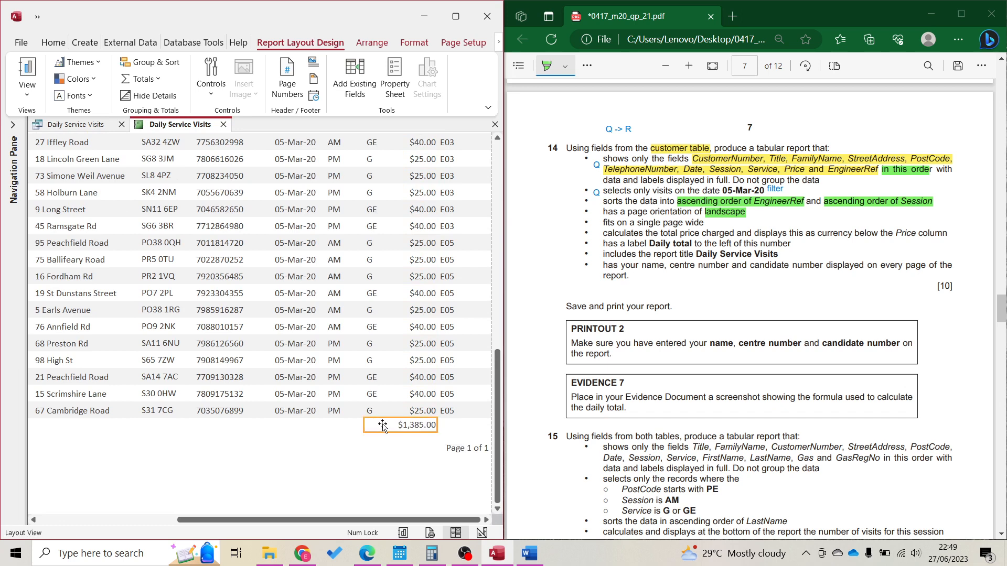
pyautogui.moveTo(365, 423); pyautogui.dragTo(392, 425)
pyautogui.click(429, 359)
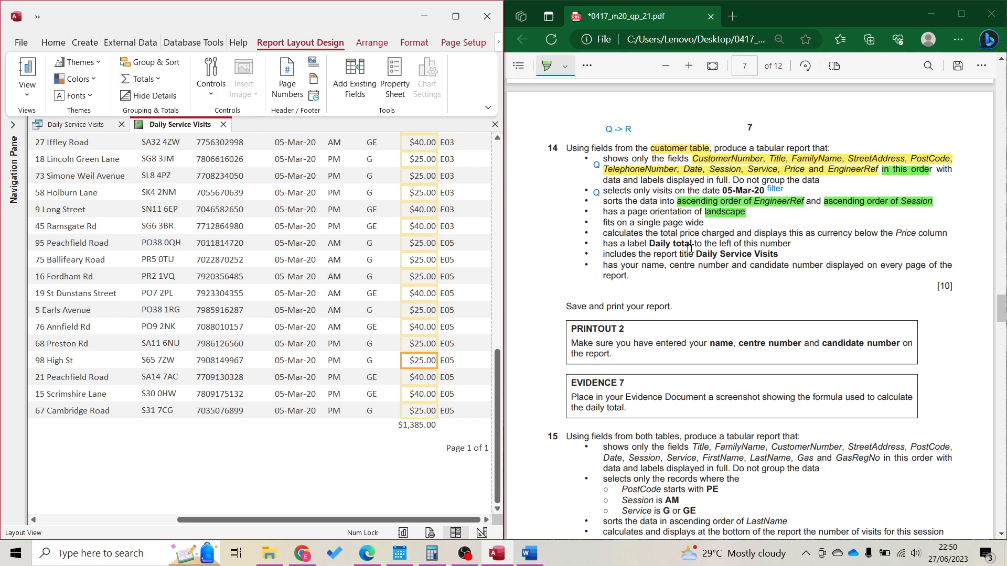
pyautogui.doubleClick(729, 243)
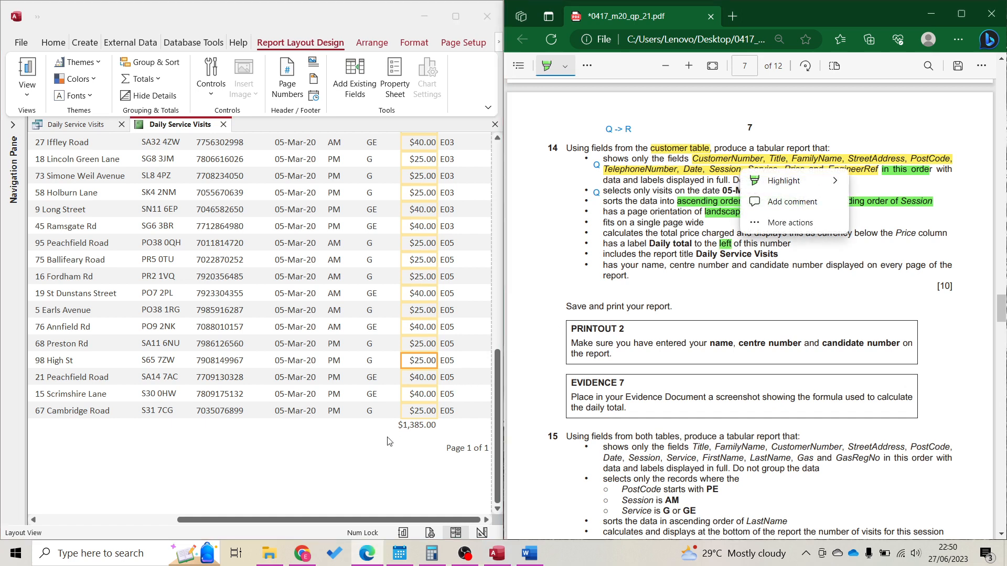
# In Design View, draw a 'Daily total' label left of the Sum box in the Report Footer
pyautogui.click(485, 533)
pyautogui.click(485, 533)
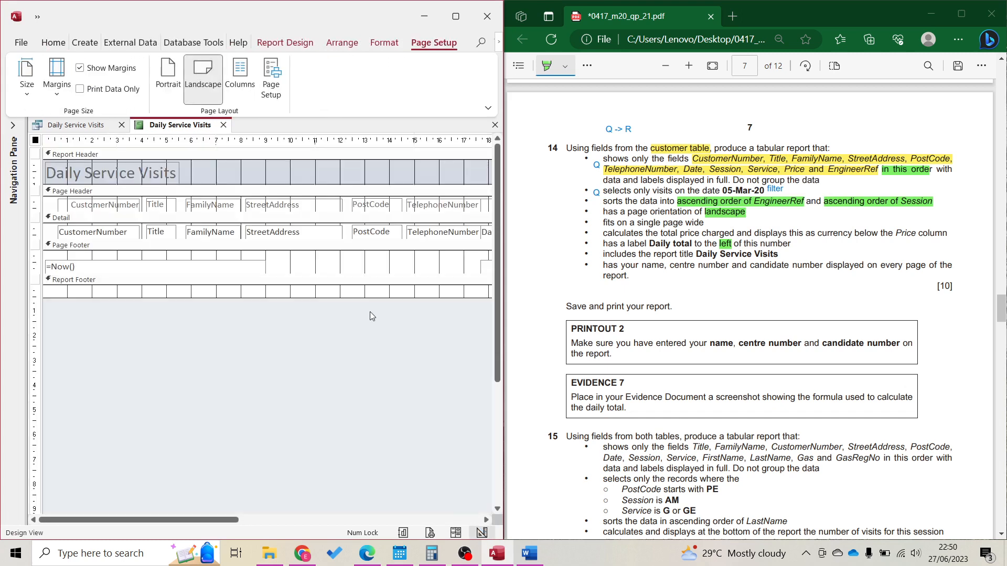
pyautogui.click(341, 520)
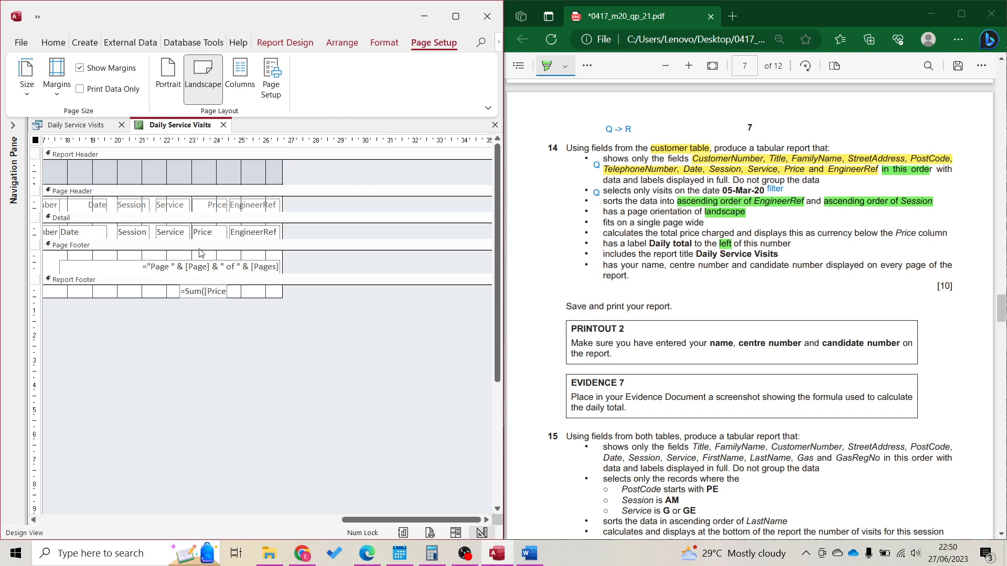
pyautogui.click(285, 43)
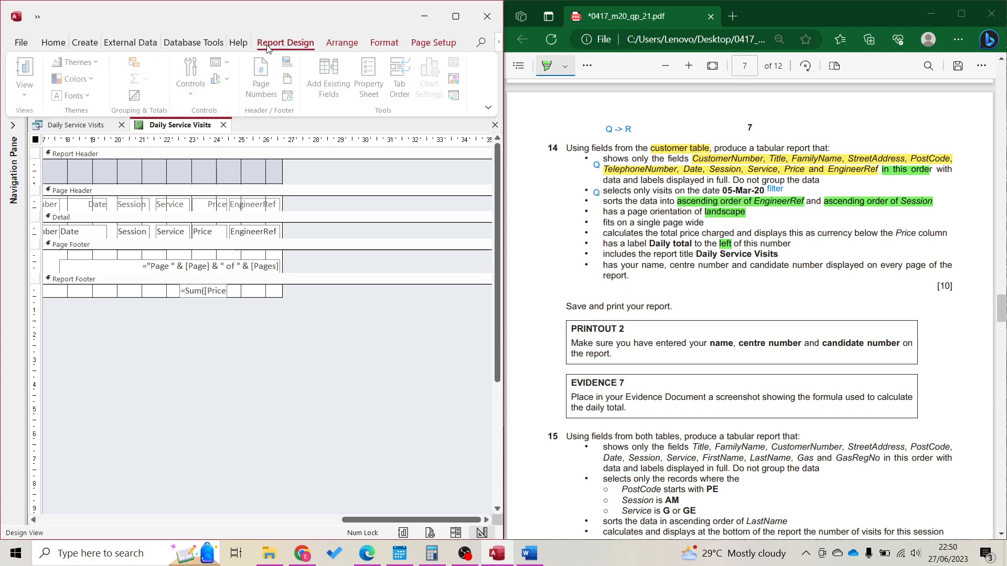
pyautogui.click(194, 79)
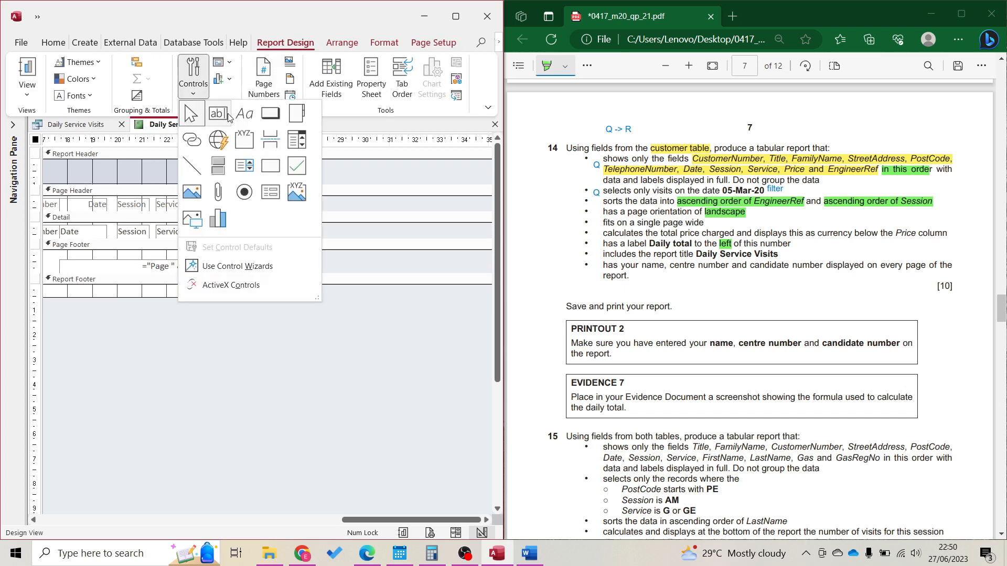
pyautogui.click(243, 120)
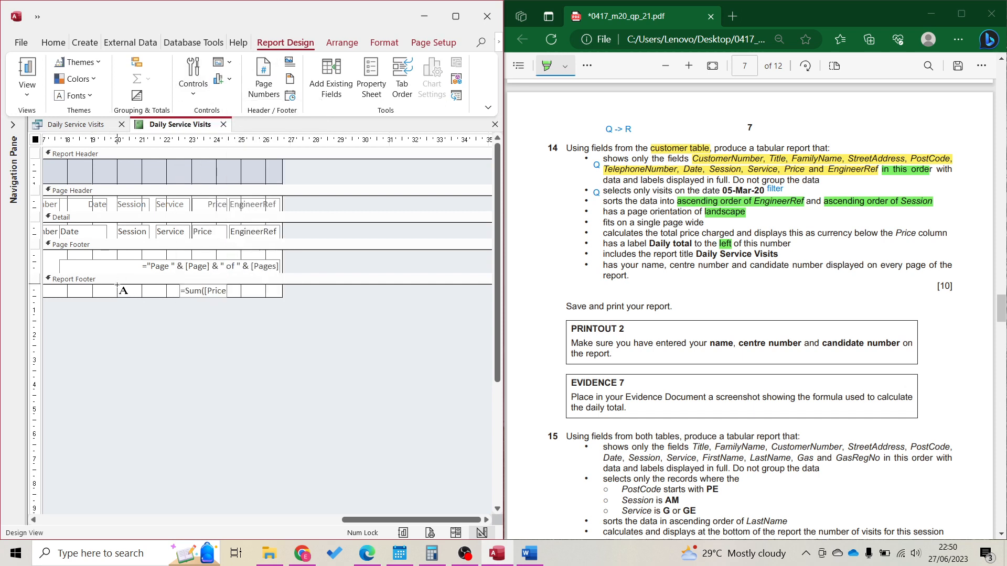
pyautogui.moveTo(174, 292); pyautogui.dragTo(178, 297)
pyautogui.press('Return')
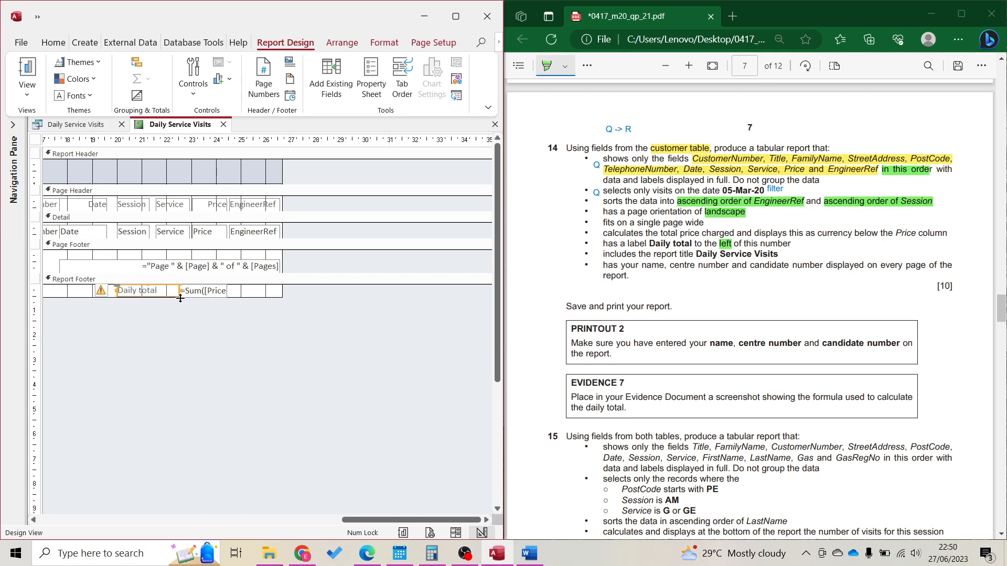
# Return to Layout View and scroll to the total and its label
pyautogui.click(455, 532)
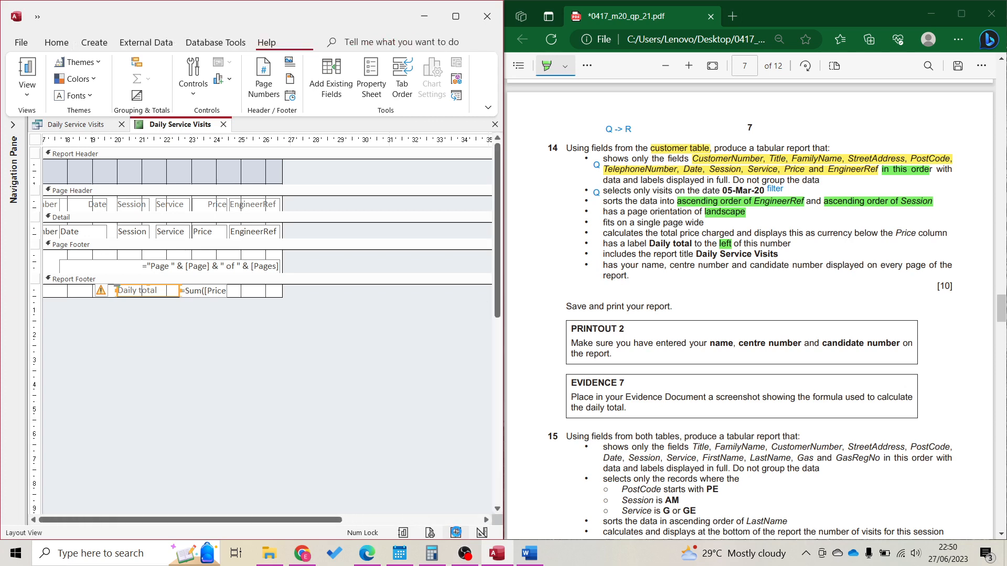
pyautogui.scroll(-10, 353, 415)
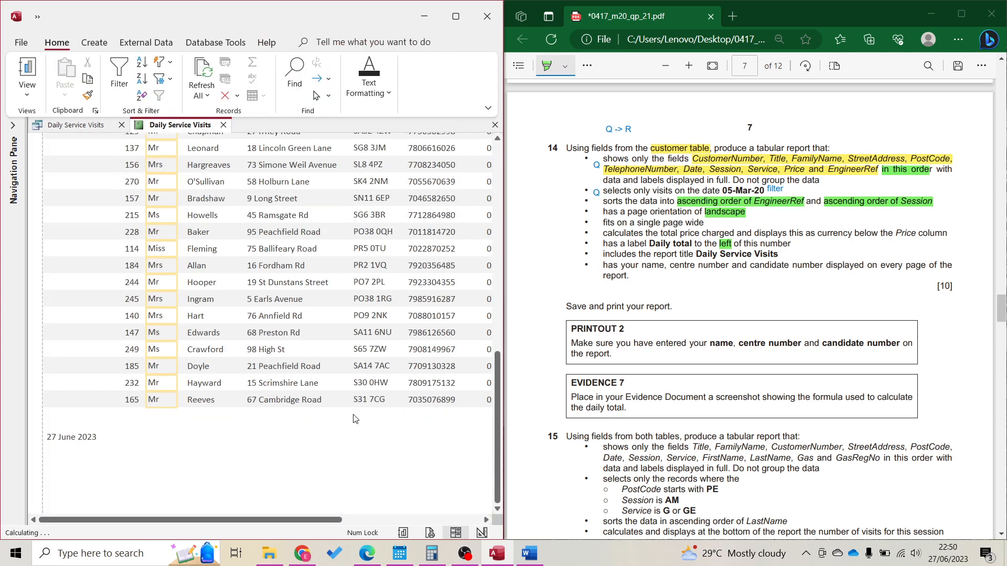
pyautogui.click(396, 520)
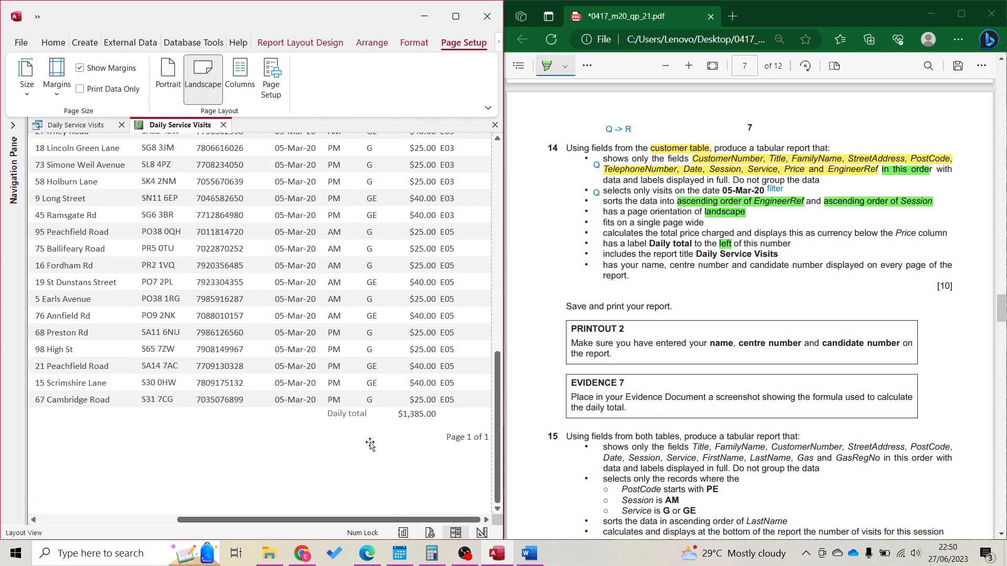
# Narrow the Daily total label from its left edge so it sits against the total
pyautogui.click(350, 412)
pyautogui.moveTo(324, 410); pyautogui.dragTo(345, 413)
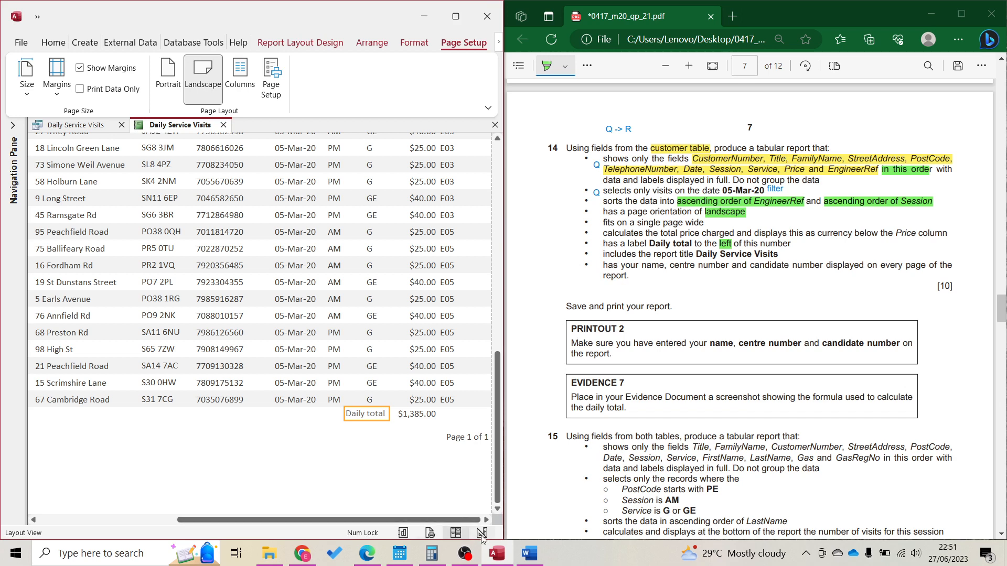
pyautogui.click(482, 533)
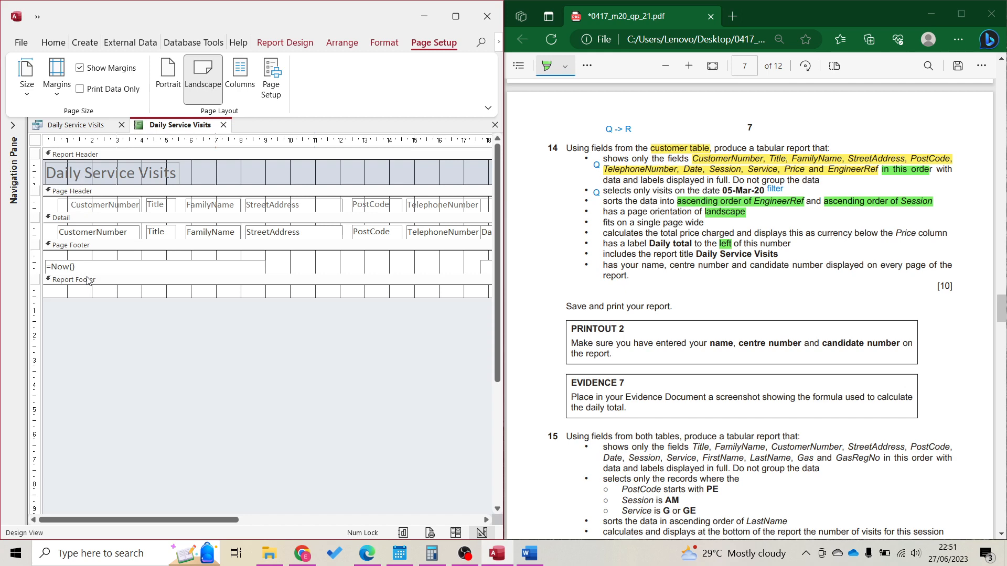
# Print-preview the landscape report across both pages, then go back to Design View
pyautogui.click(431, 534)
pyautogui.click(456, 16)
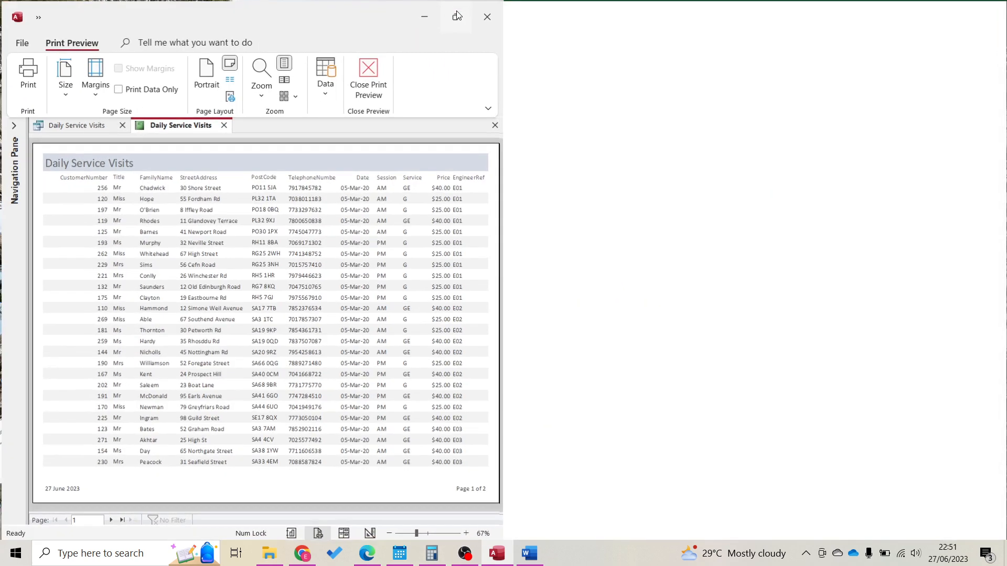
pyautogui.click(109, 521)
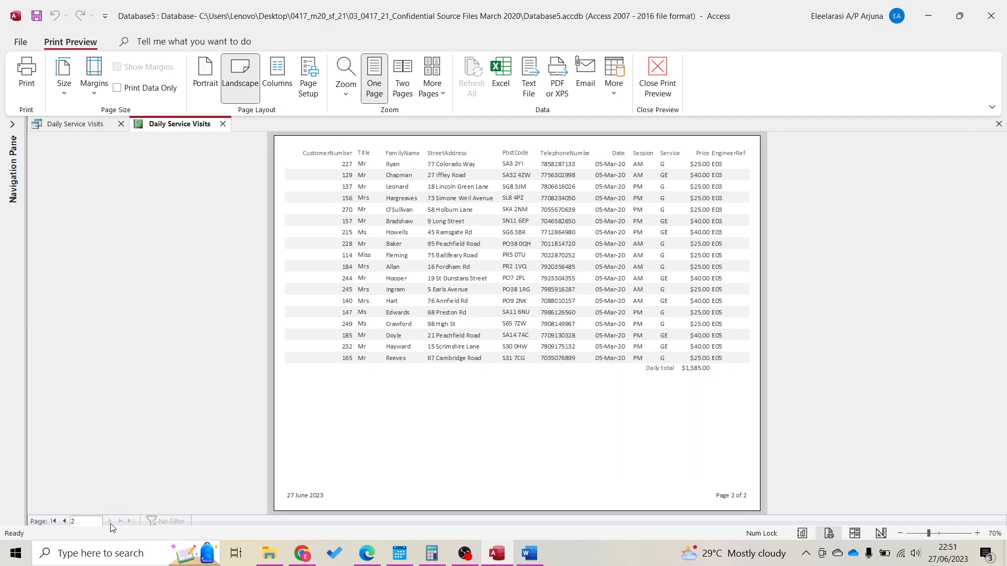
pyautogui.click(63, 524)
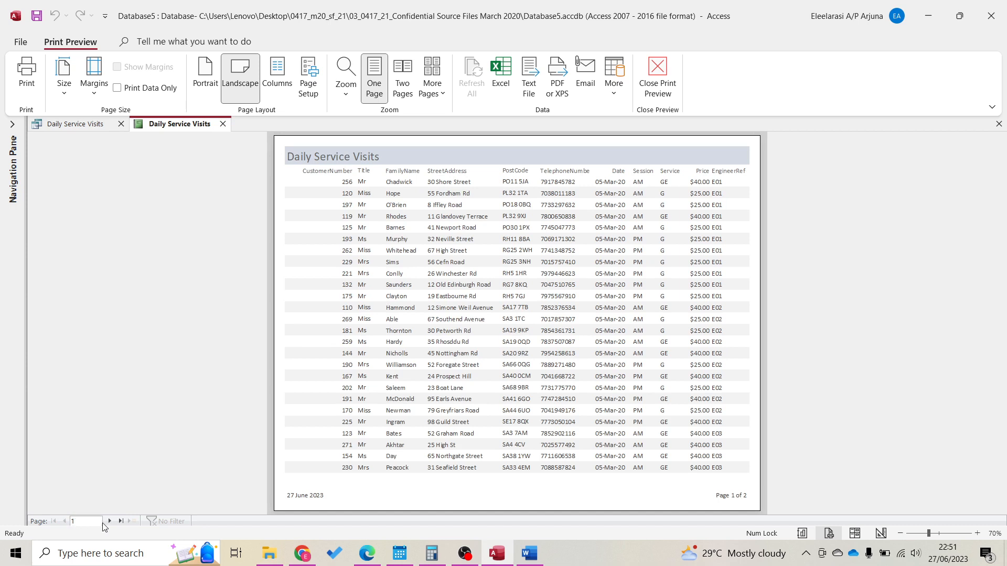
pyautogui.click(110, 522)
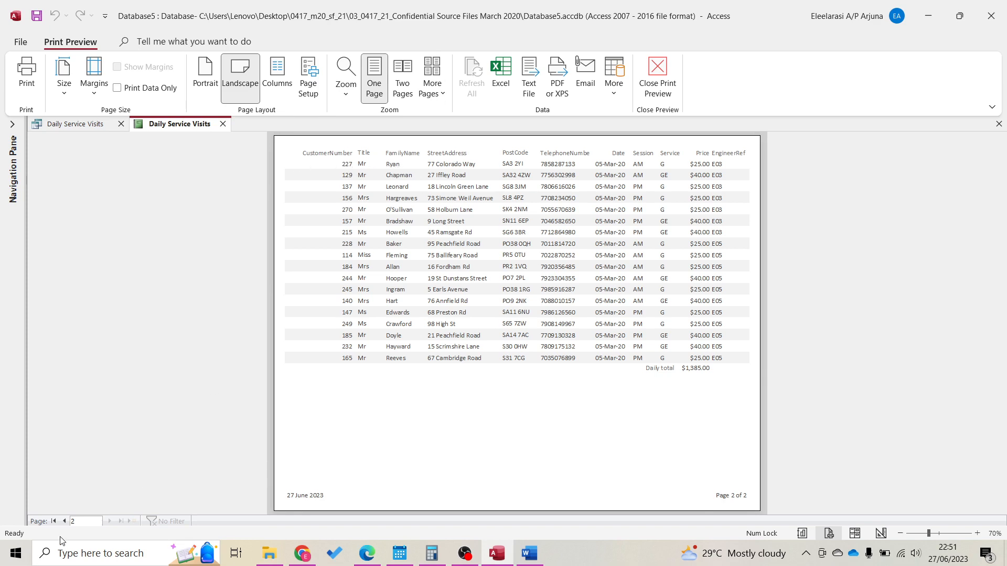
pyautogui.click(63, 522)
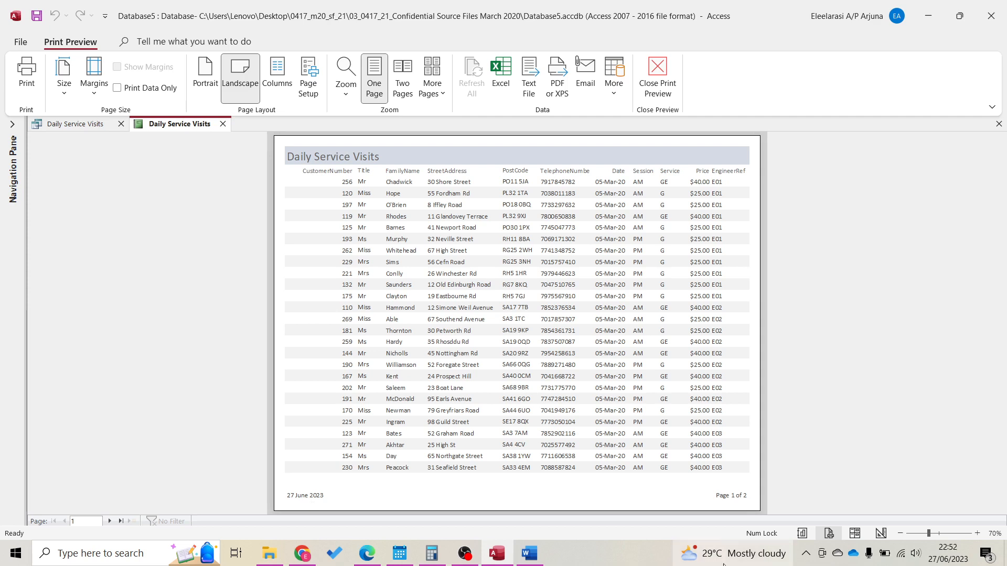
pyautogui.click(875, 534)
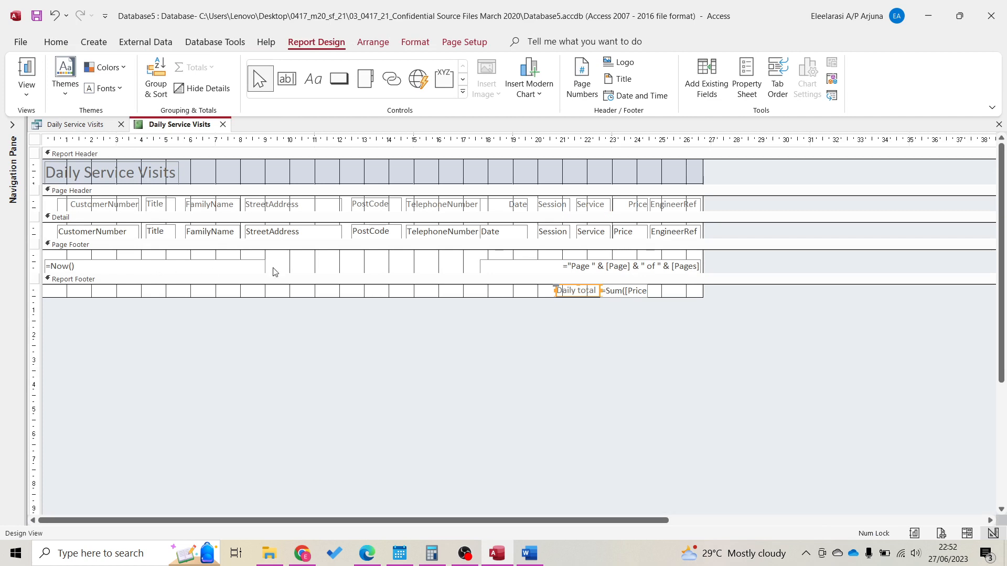
# Narrow the =Now() date box in the Page Footer to free space
pyautogui.click(553, 265)
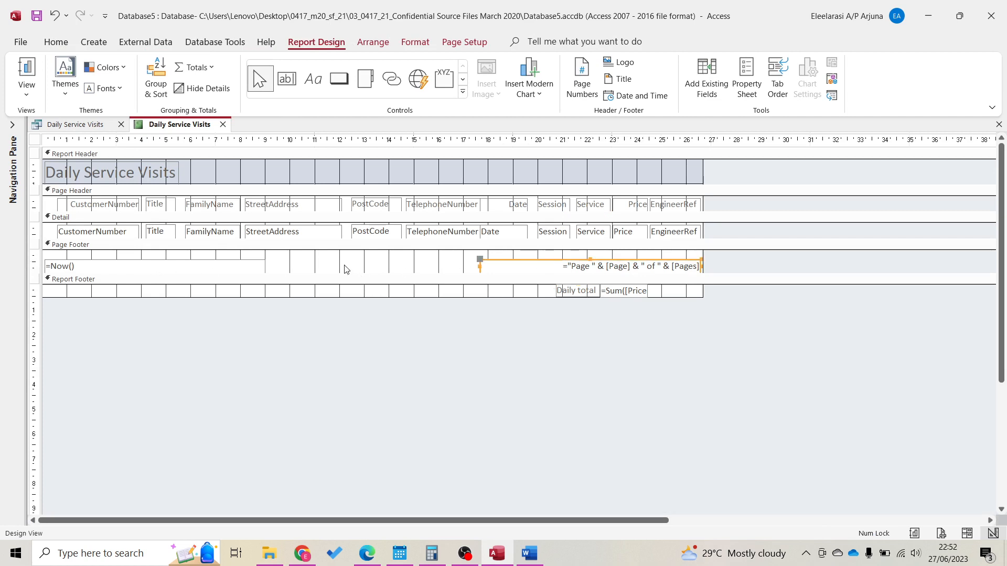
pyautogui.click(260, 265)
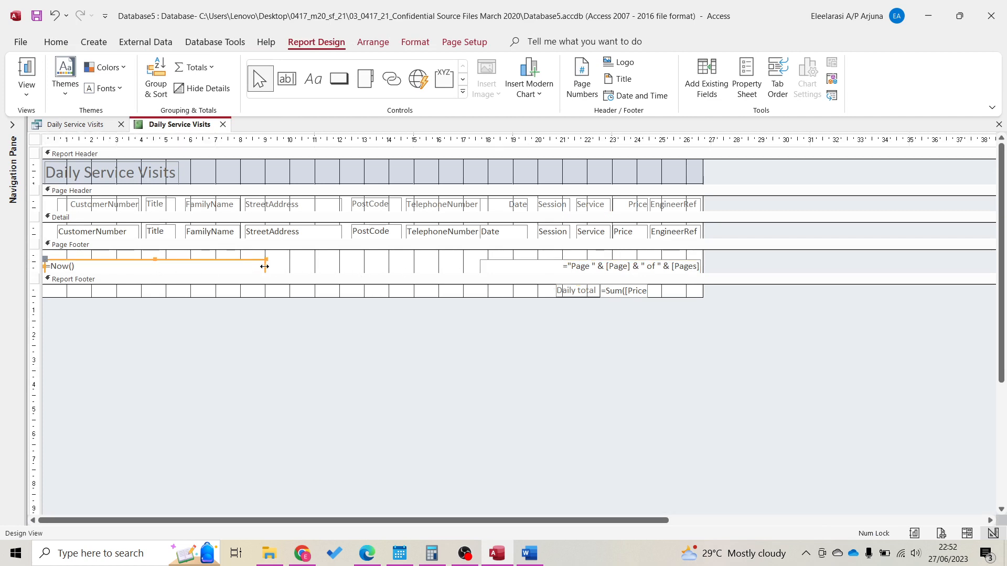
pyautogui.moveTo(264, 266); pyautogui.dragTo(170, 266)
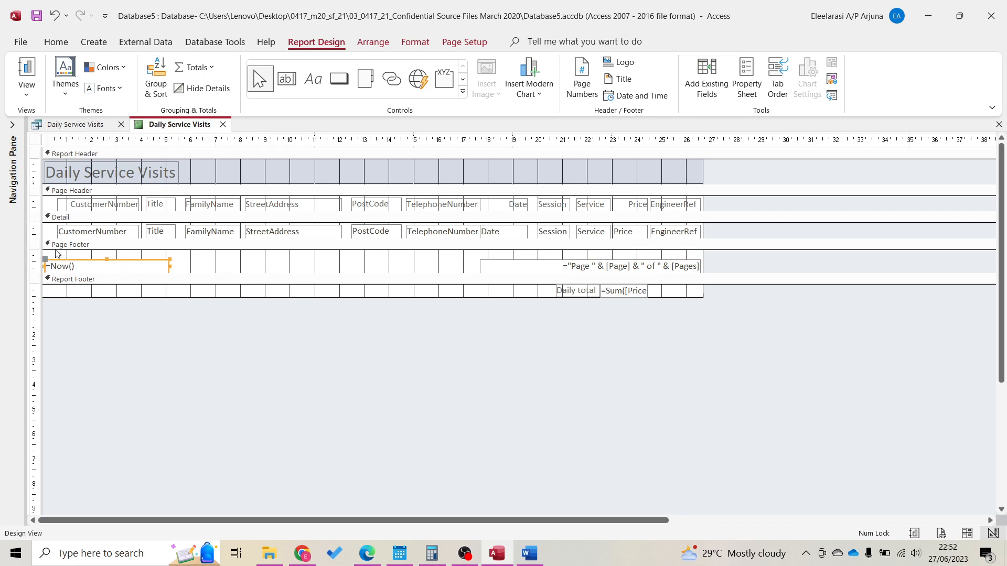
# Add a mid-footer label with the candidate's name, then show the print preview
pyautogui.click(312, 86)
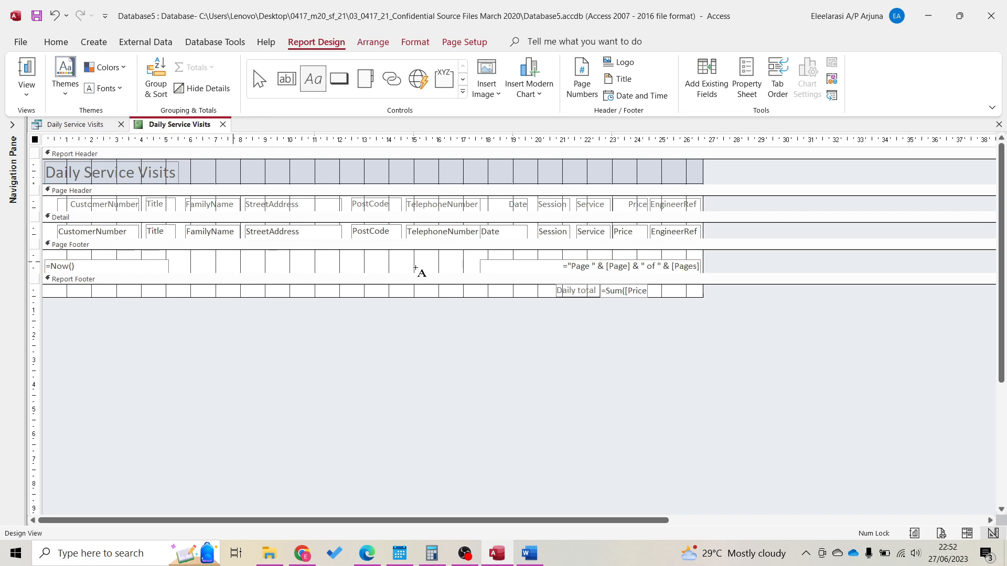
pyautogui.moveTo(415, 268); pyautogui.dragTo(429, 272)
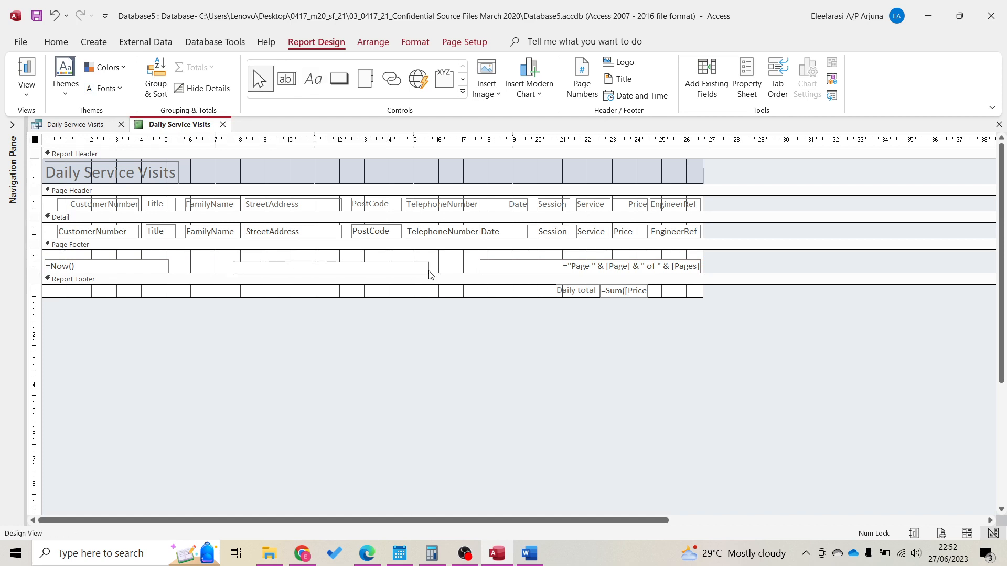
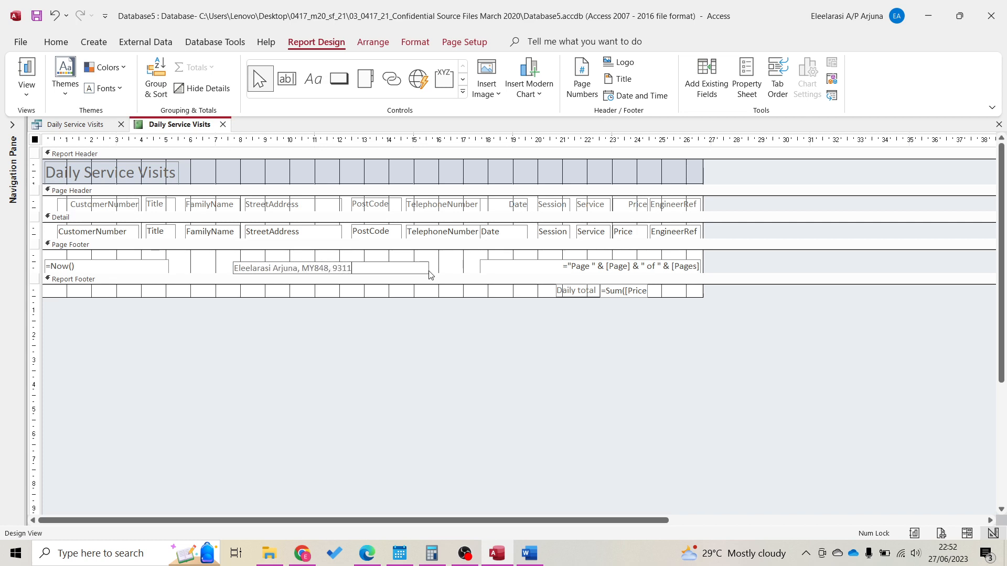
pyautogui.press('Return')
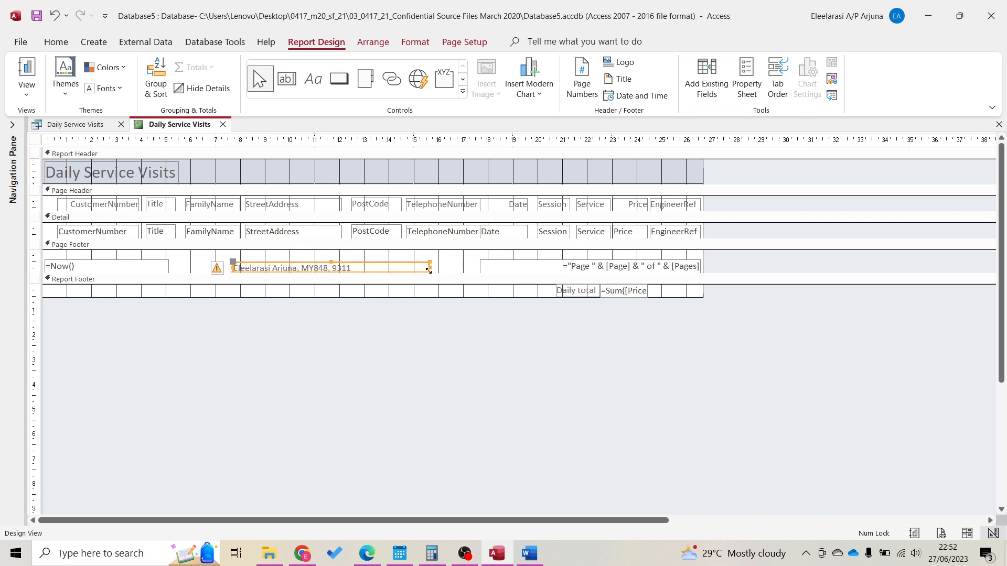
pyautogui.click(941, 534)
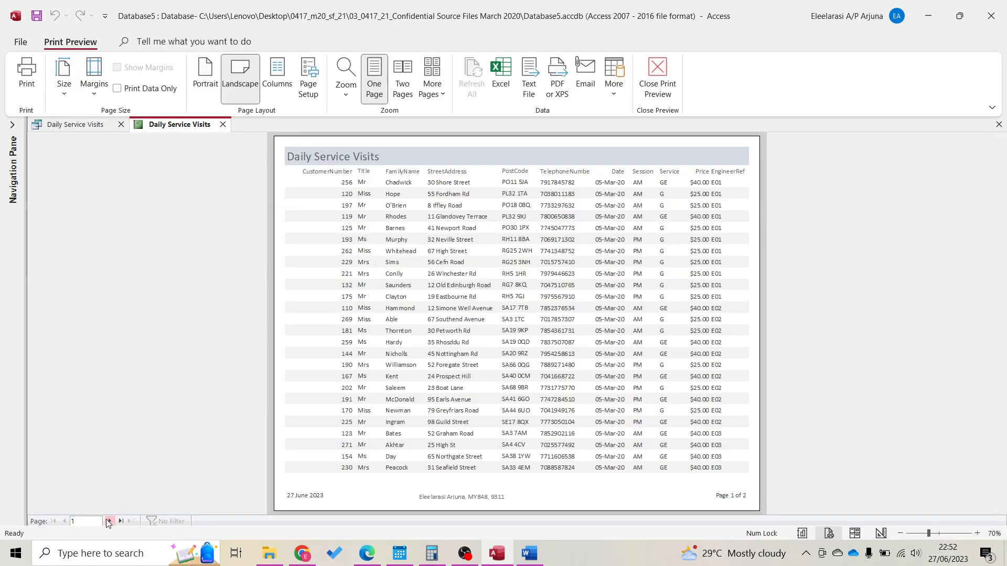
# Check both preview pages, cancel the Print dialog, and snap Access to the left half
pyautogui.click(108, 521)
pyautogui.click(65, 521)
pyautogui.click(29, 73)
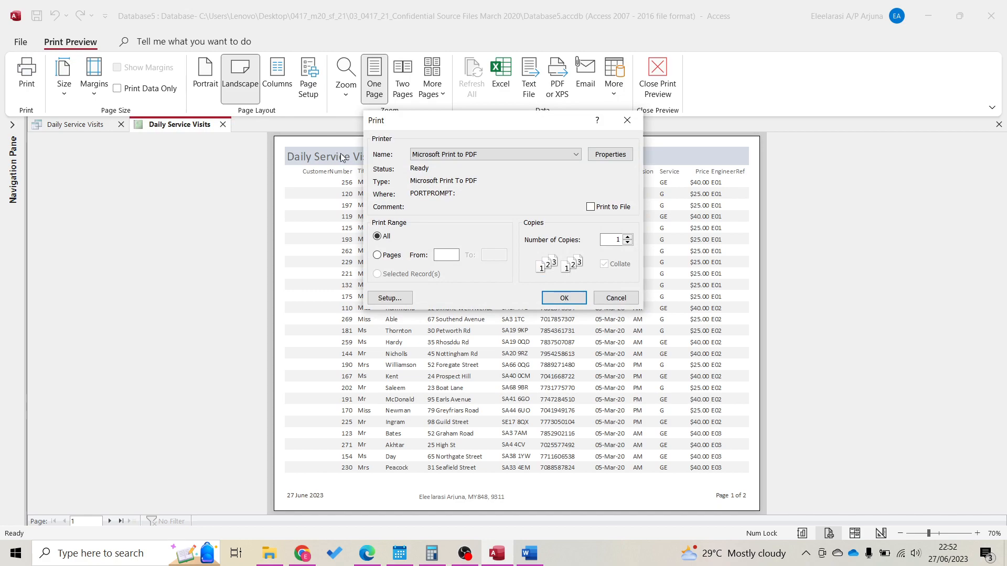
pyautogui.press('Escape')
pyautogui.moveTo(680, 14); pyautogui.dragTo(1, 199)
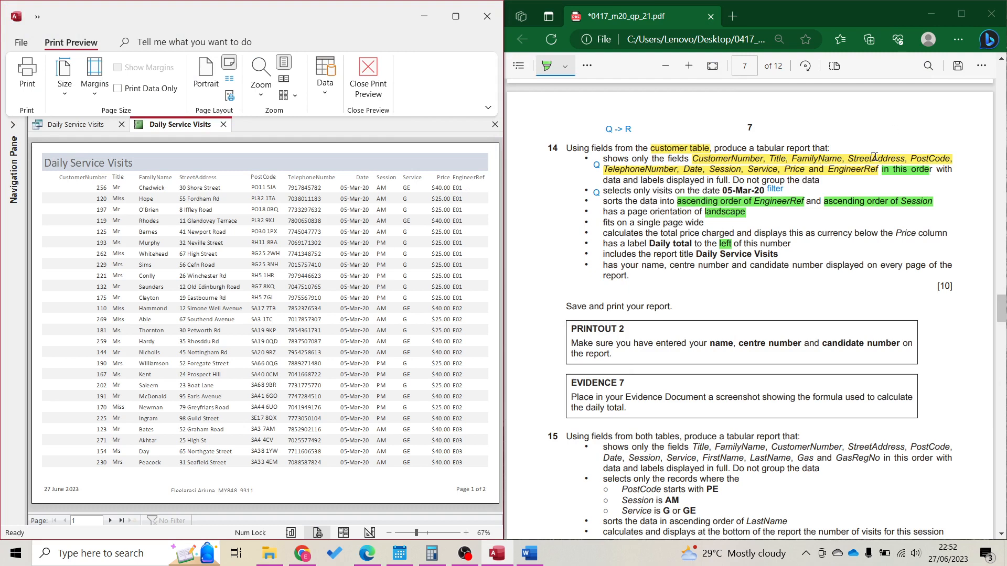
# In Layout View, widen the TelephoneNumber column so the numbers show in full
pyautogui.click(313, 180)
pyautogui.click(341, 181)
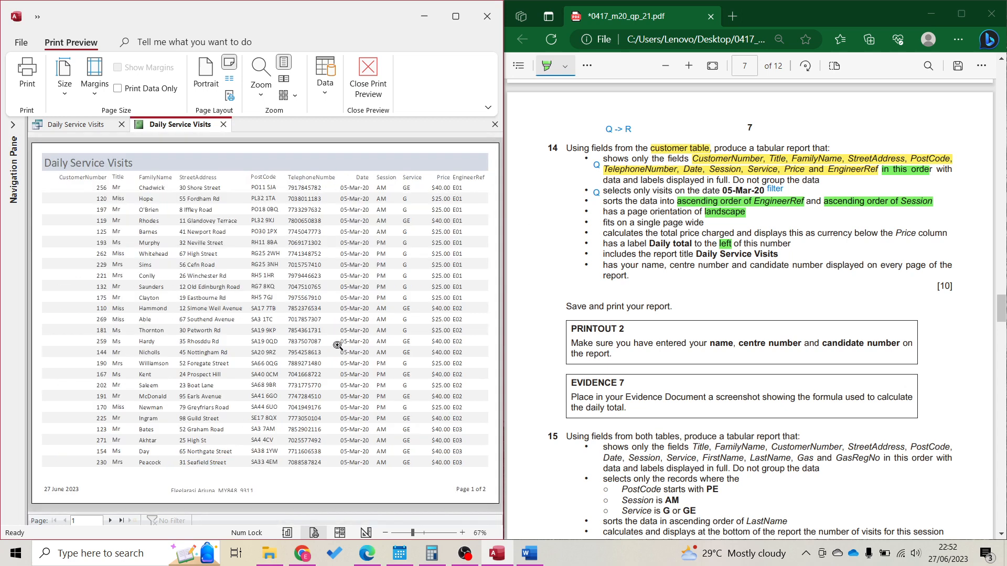
pyautogui.click(340, 532)
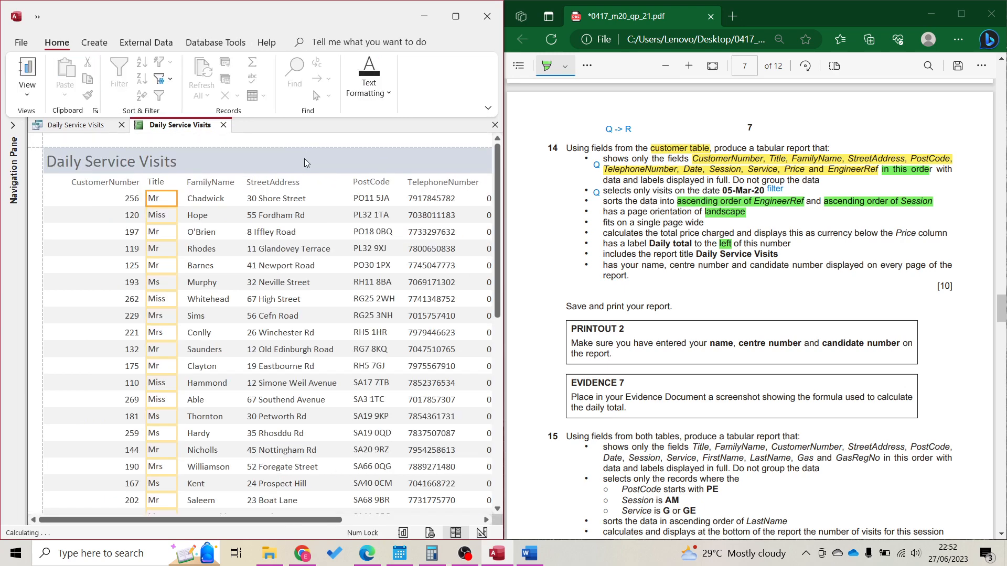
pyautogui.click(466, 181)
pyautogui.keyDown('shift'); pyautogui.click(466, 198); pyautogui.keyUp('shift')
pyautogui.click(456, 16)
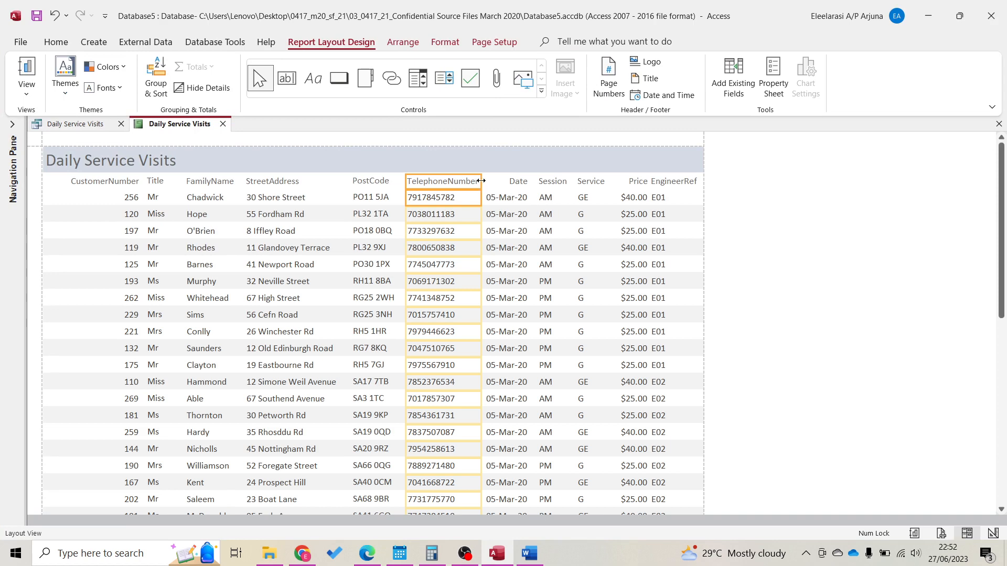
pyautogui.moveTo(481, 181); pyautogui.dragTo(485, 180)
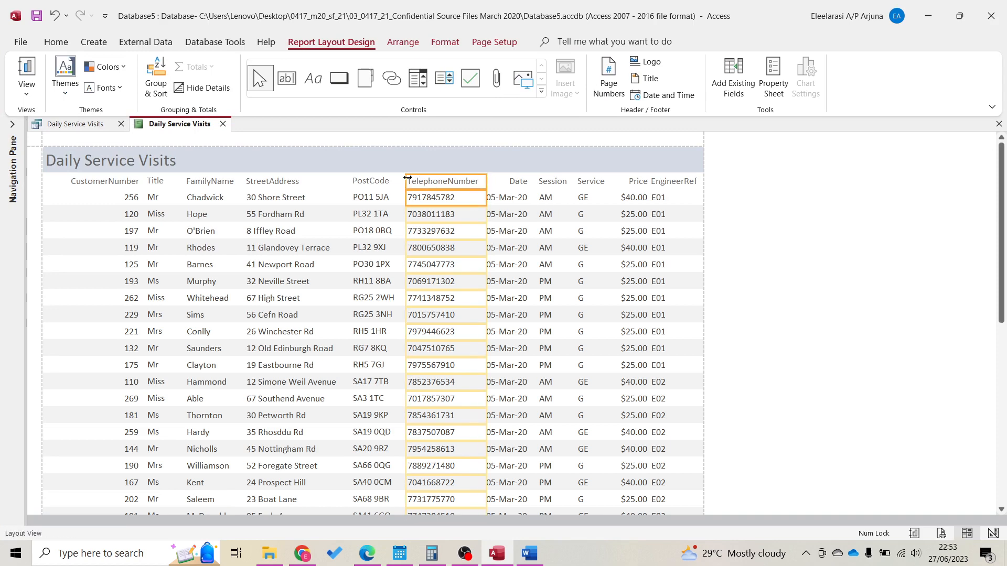
pyautogui.moveTo(407, 178); pyautogui.dragTo(399, 177)
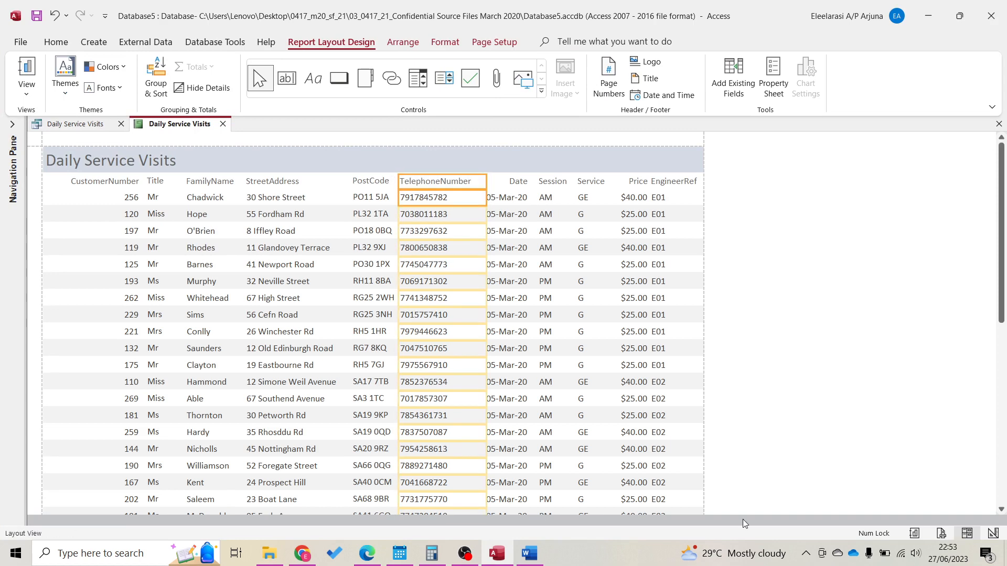
# Print the report to PDF as P2 in 03_0417_21_Confidential Source Files March 2020
pyautogui.click(941, 533)
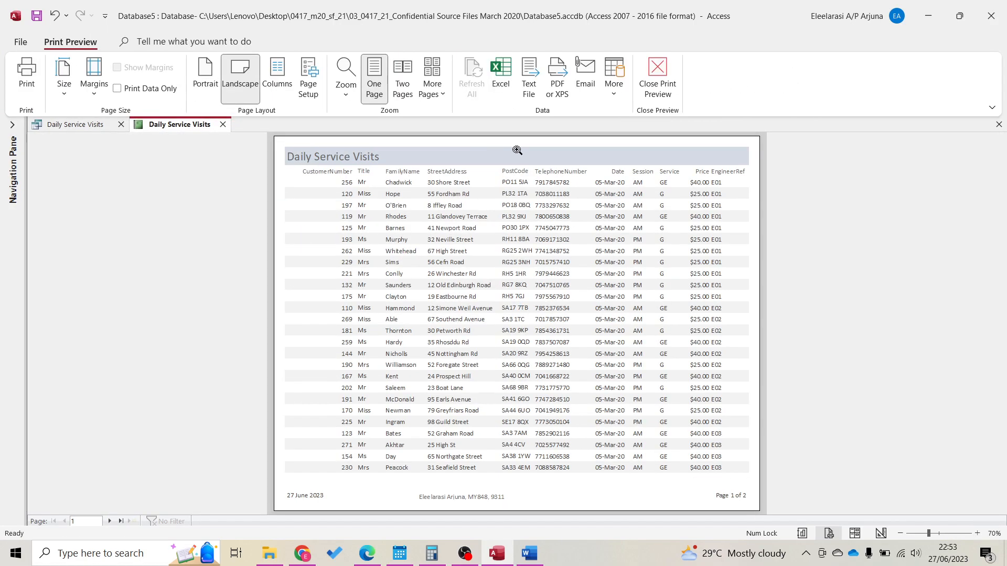
pyautogui.moveTo(704, 13); pyautogui.dragTo(0, 388)
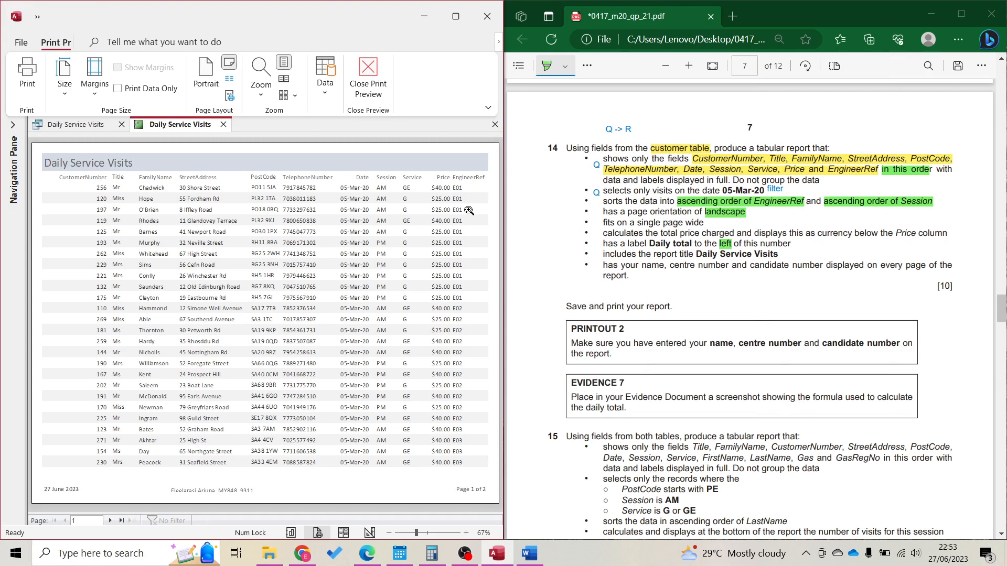
pyautogui.click(23, 84)
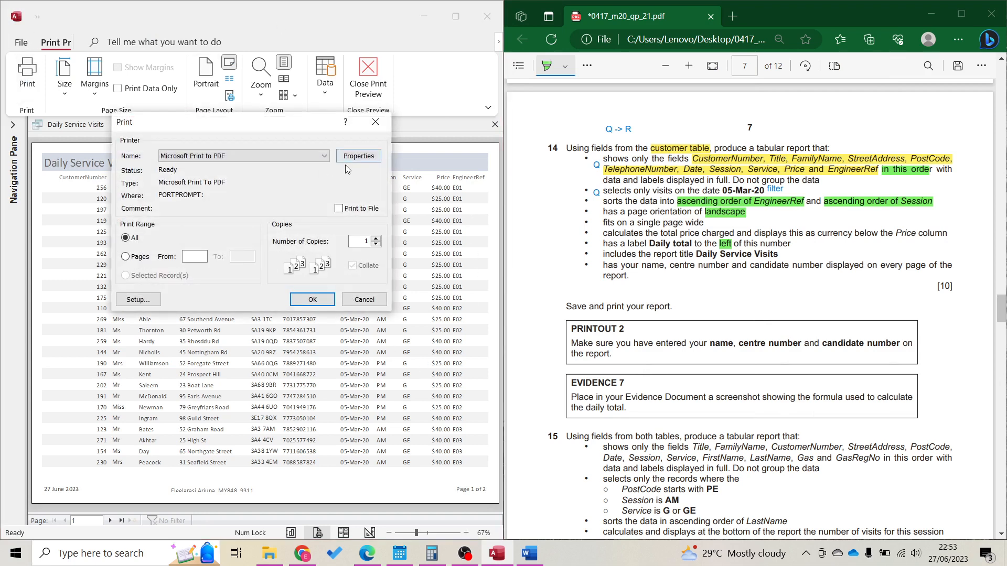
pyautogui.click(313, 300)
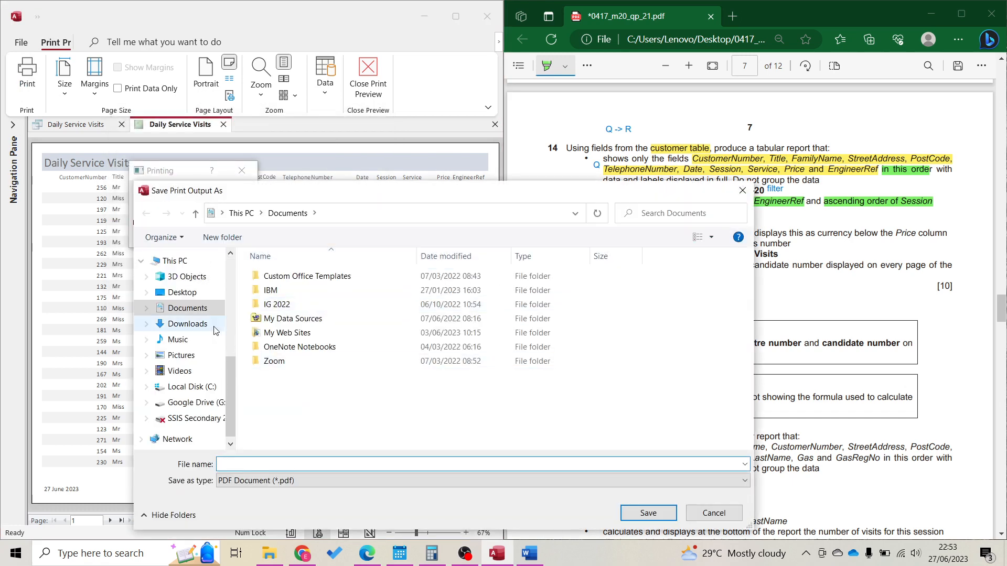
pyautogui.click(195, 297)
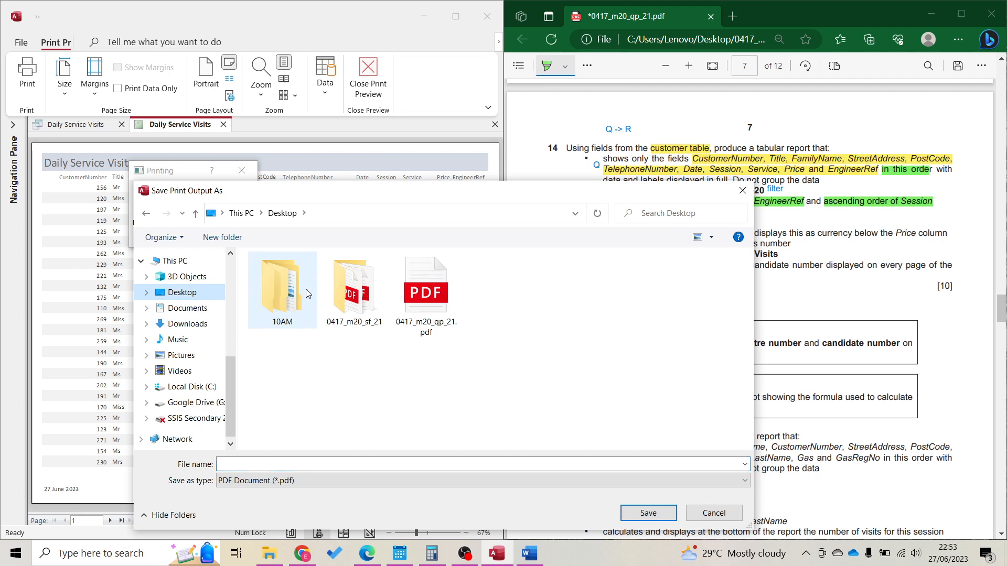
pyautogui.click(349, 303)
pyautogui.doubleClick(348, 303)
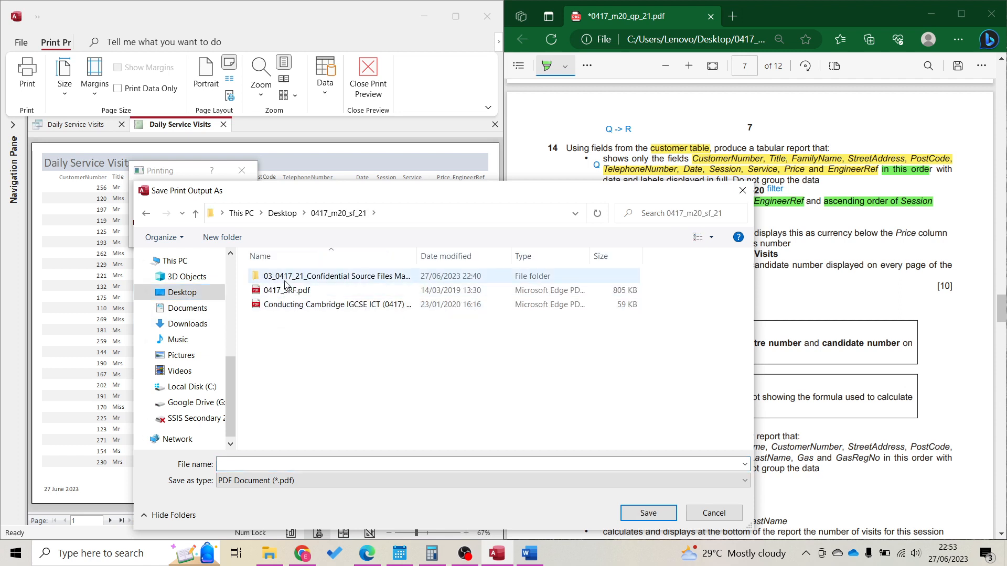
pyautogui.doubleClick(314, 273)
pyautogui.click(312, 468)
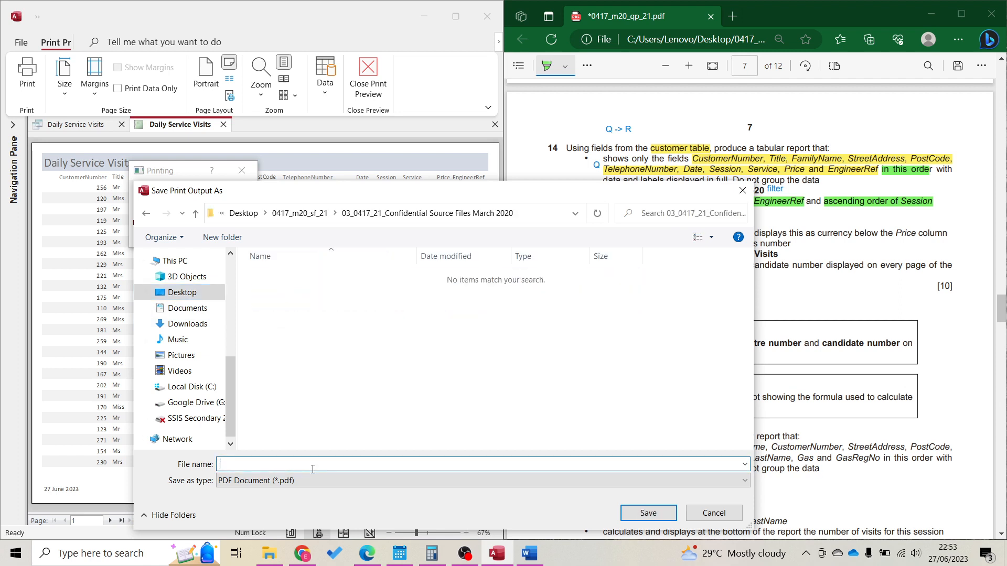
pyautogui.write('P2')
pyautogui.press('Return')
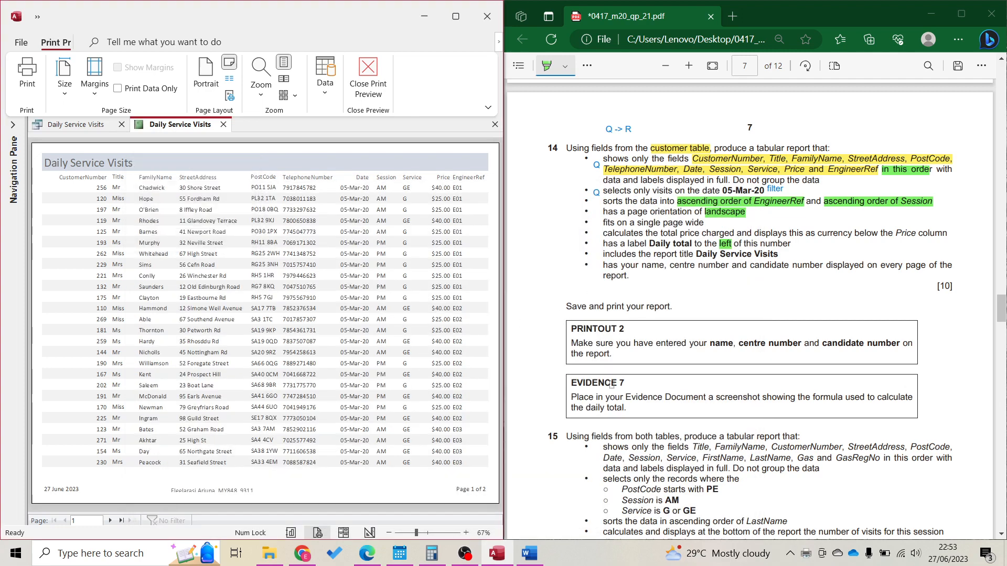
pyautogui.scroll(-3, 612, 385)
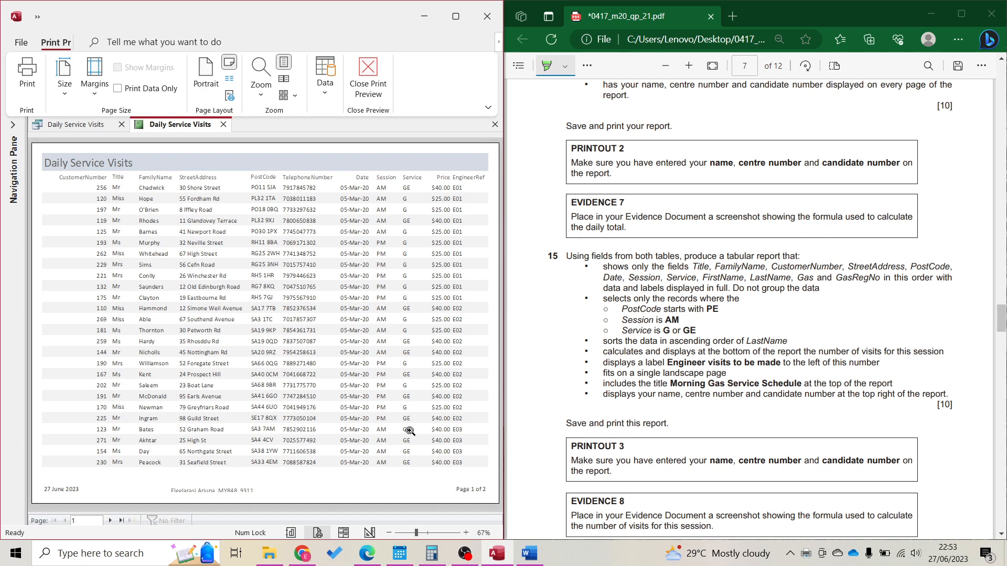
# In Design View, widen the total box so =Sum([Price]) shows in full
pyautogui.click(370, 532)
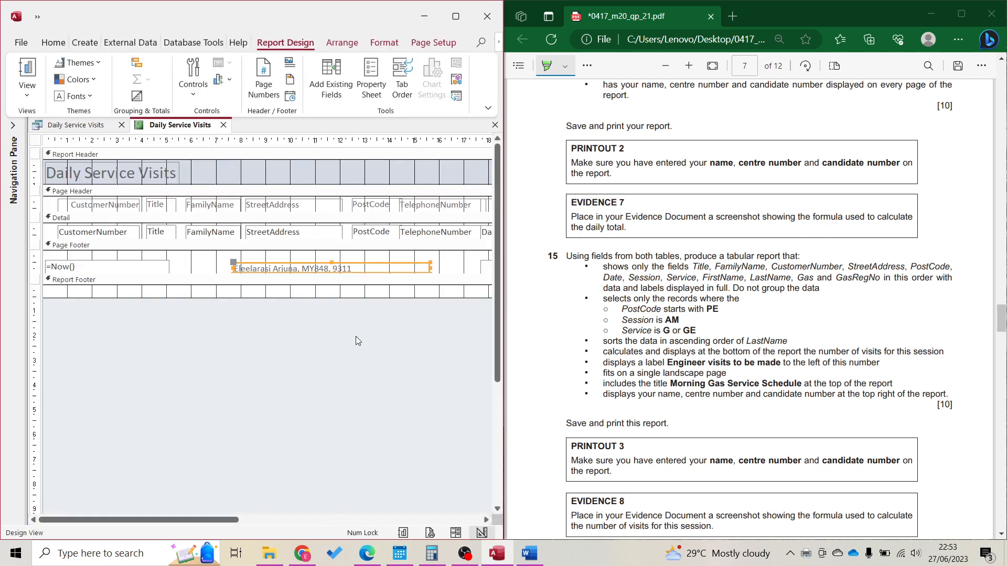
pyautogui.click(346, 520)
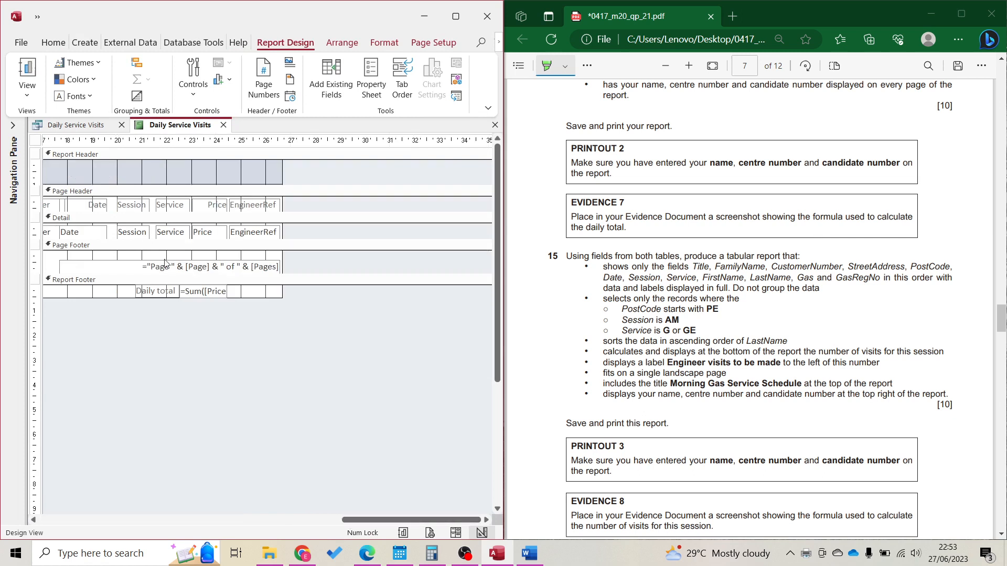
pyautogui.click(222, 294)
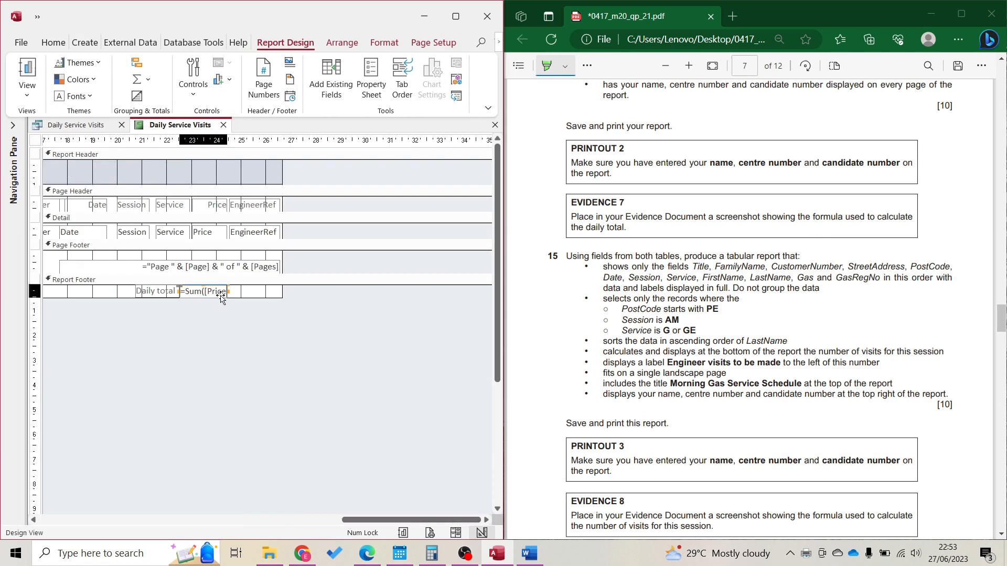
pyautogui.moveTo(227, 292); pyautogui.dragTo(240, 293)
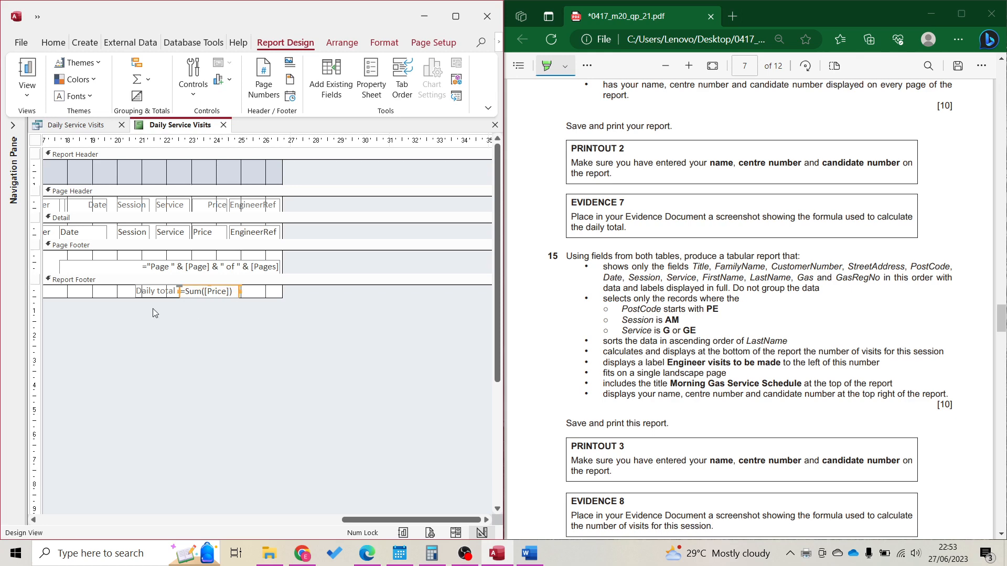
# Snip the Daily total label and formula and paste it under Evidence 7 in Word
pyautogui.press('super+shift+s')
pyautogui.moveTo(129, 279); pyautogui.dragTo(247, 303)
pyautogui.click(529, 554)
pyautogui.scroll(-3, 206, 303)
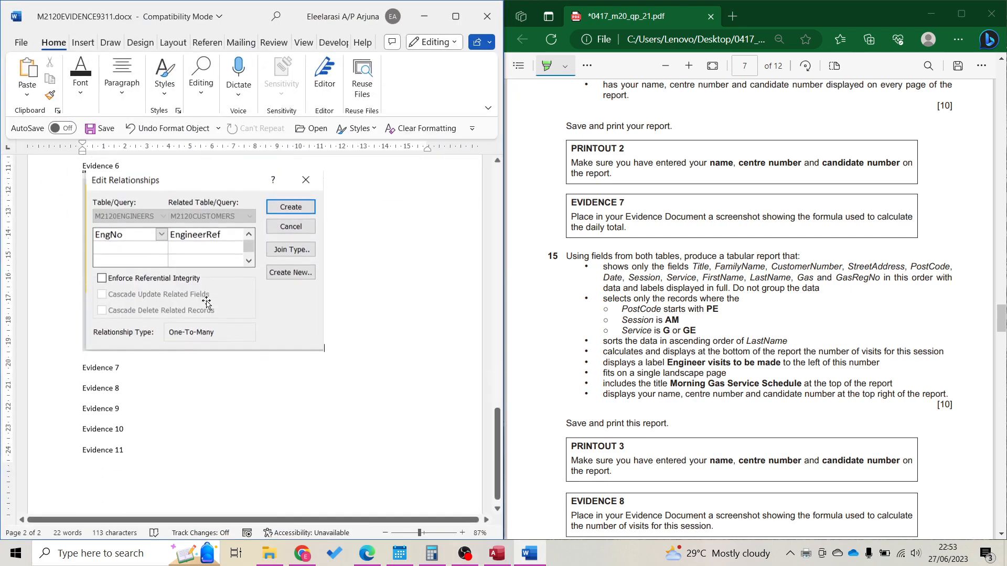
pyautogui.scroll(-1, 206, 303)
pyautogui.hotkey('ctrl', 'v')
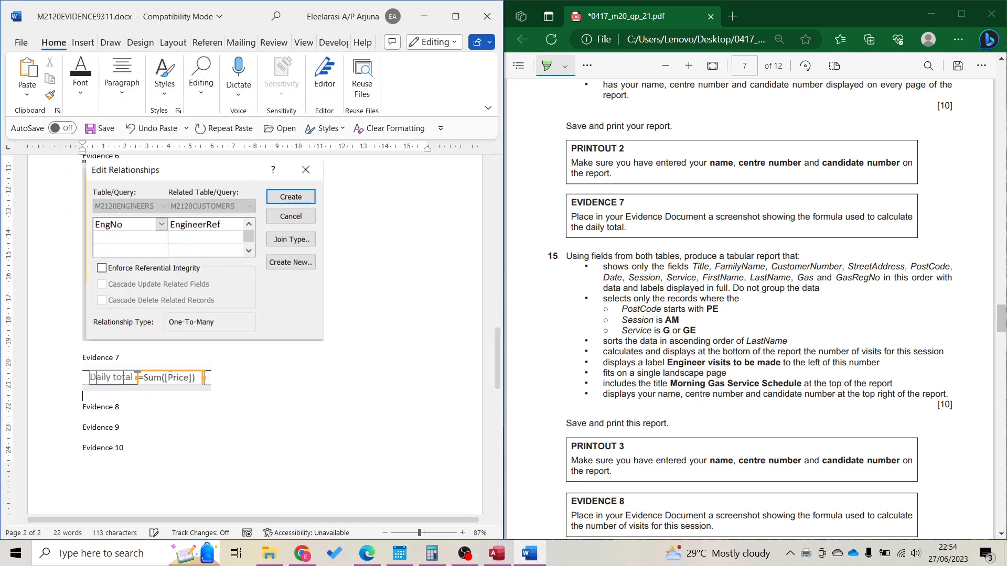
pyautogui.click(425, 16)
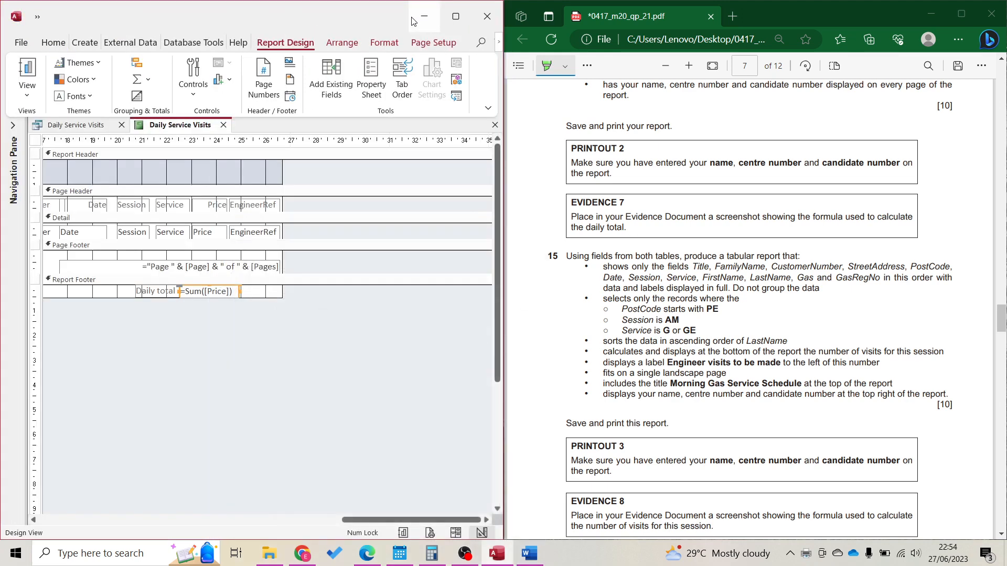
# Close the report saving its design changes, then close the Daily Service Visits table
pyautogui.scroll(-1, 746, 374)
pyautogui.scroll(-1, 746, 374)
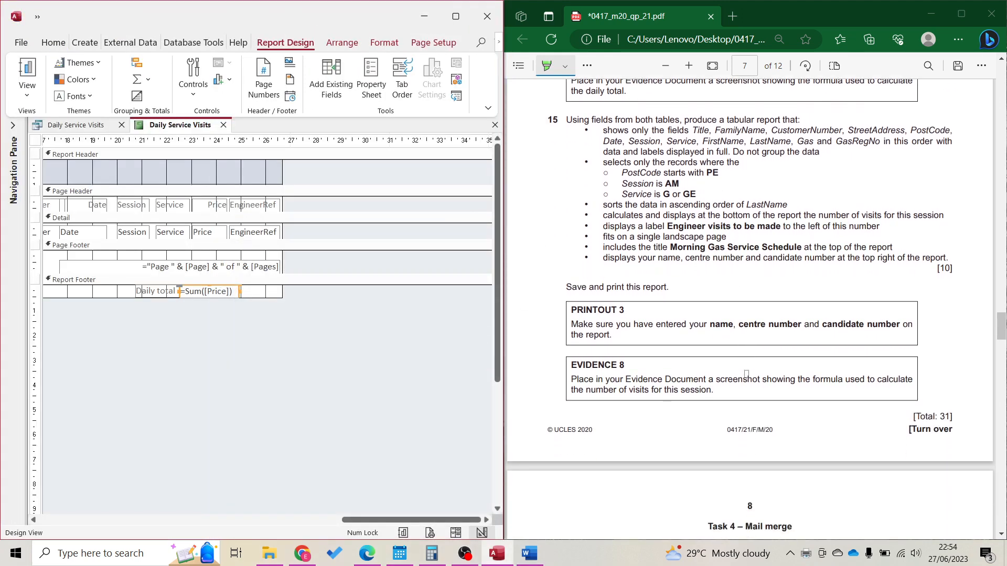
pyautogui.click(224, 126)
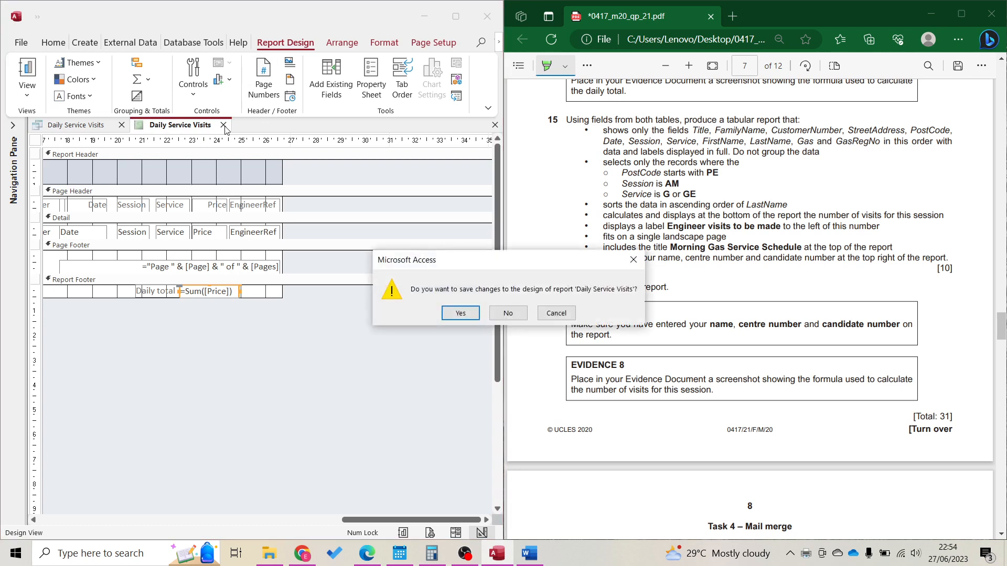
pyautogui.click(461, 314)
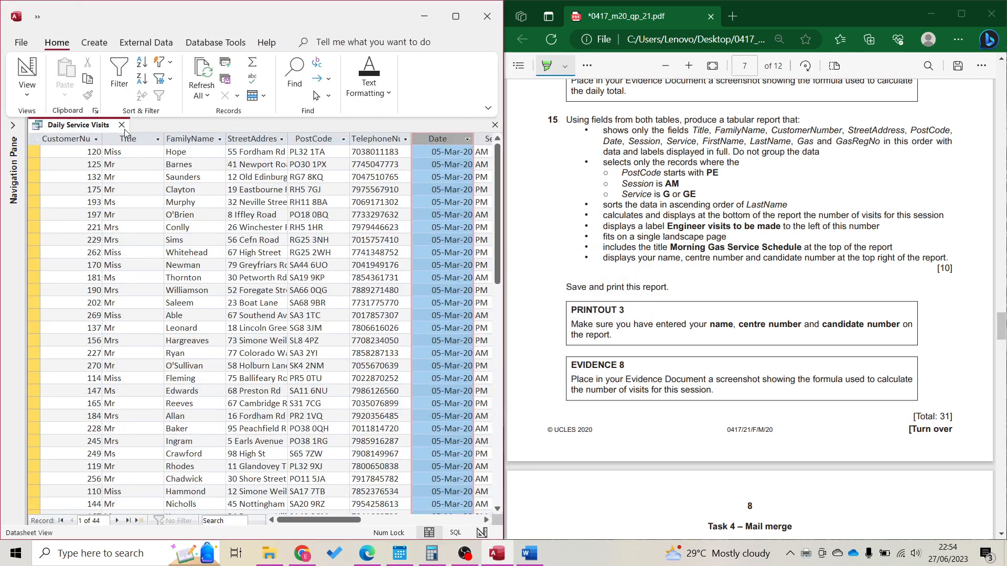
pyautogui.click(122, 126)
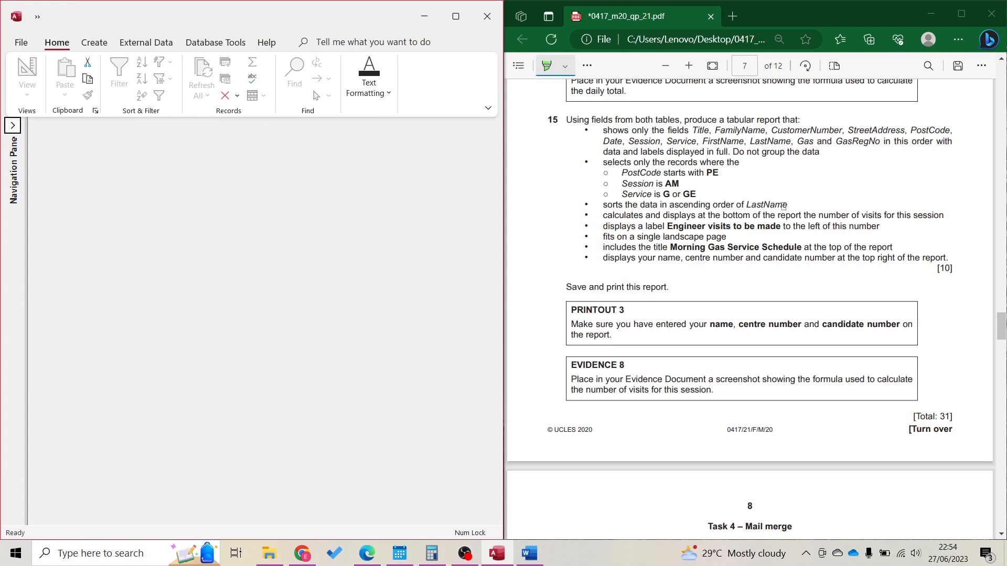
# Start the Simple Query Wizard and highlight the required field list in yellow in the task
pyautogui.click(95, 43)
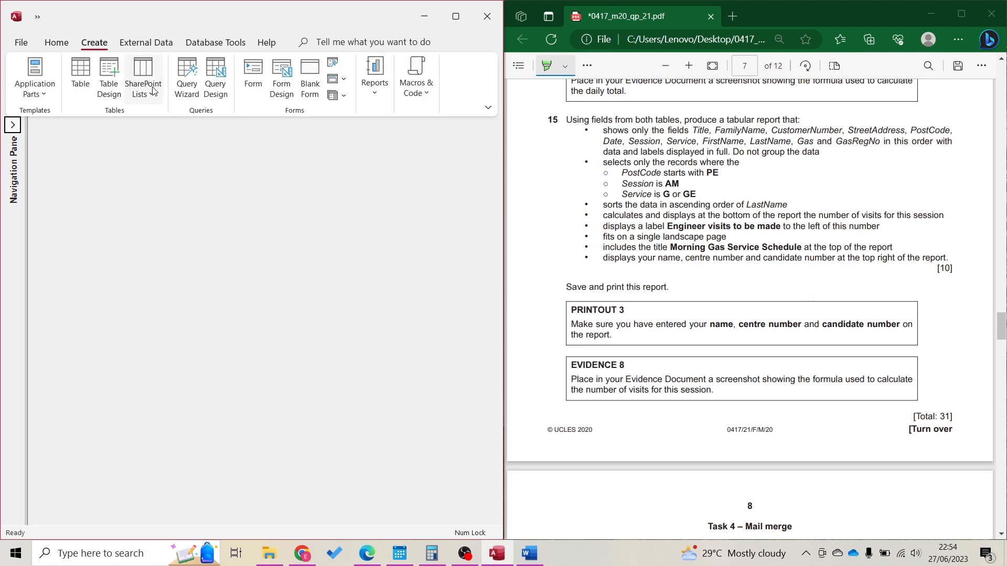
pyautogui.click(188, 90)
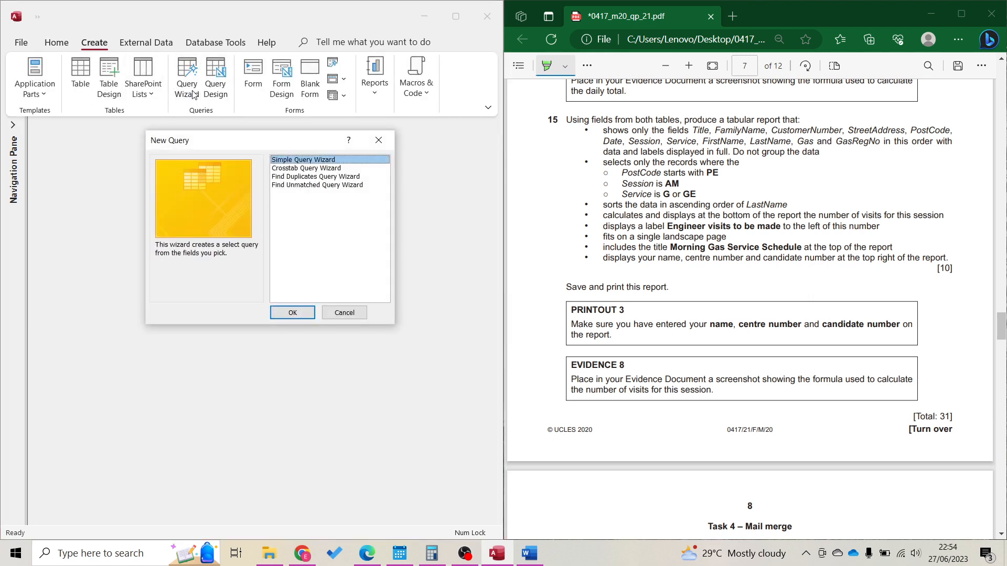
pyautogui.click(302, 318)
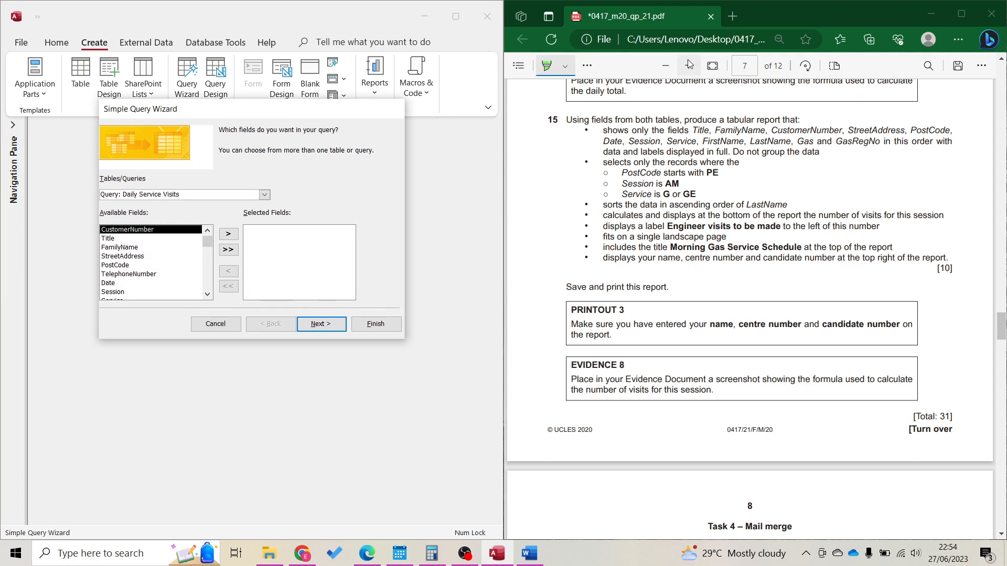
pyautogui.click(565, 66)
pyautogui.click(577, 116)
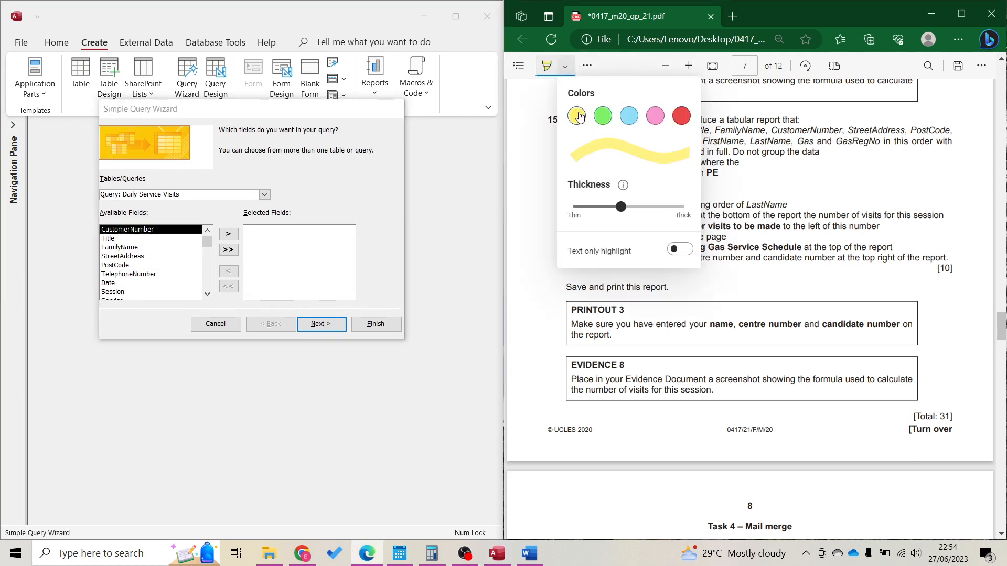
pyautogui.click(566, 75)
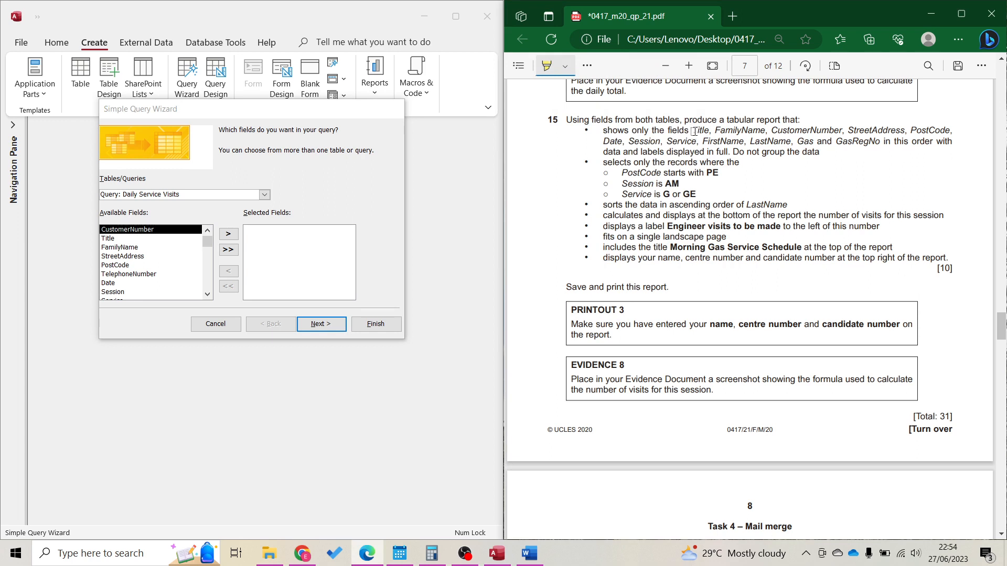
pyautogui.moveTo(699, 135)
pyautogui.mouseDown()
pyautogui.moveTo(902, 147)
pyautogui.moveTo(881, 143)
pyautogui.mouseUp()
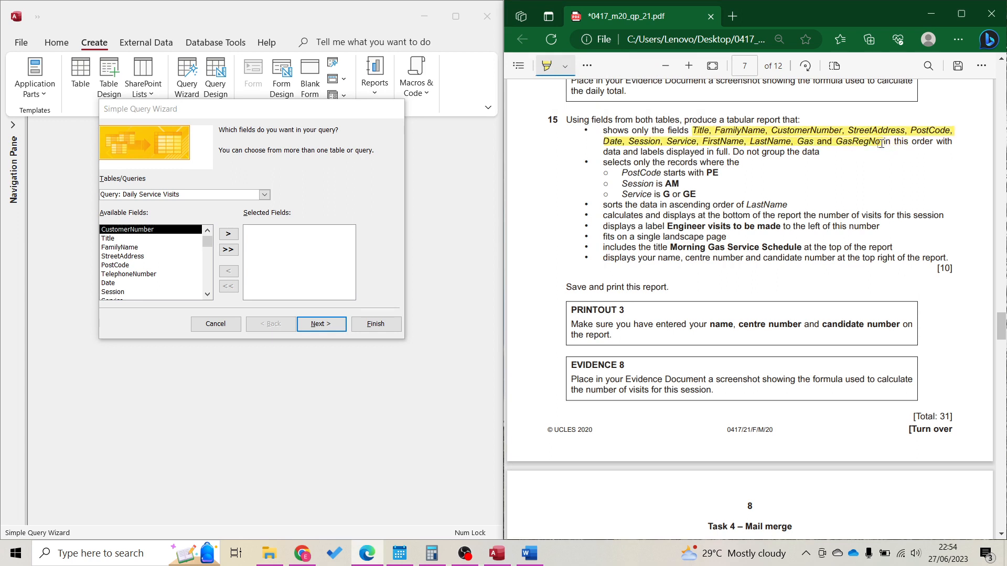
# Add Title, FamilyName, CustomerNumber, StreetAddress, PostCode, Date, Session and Service from M2120CUSTOMERS
pyautogui.click(264, 195)
pyautogui.click(225, 206)
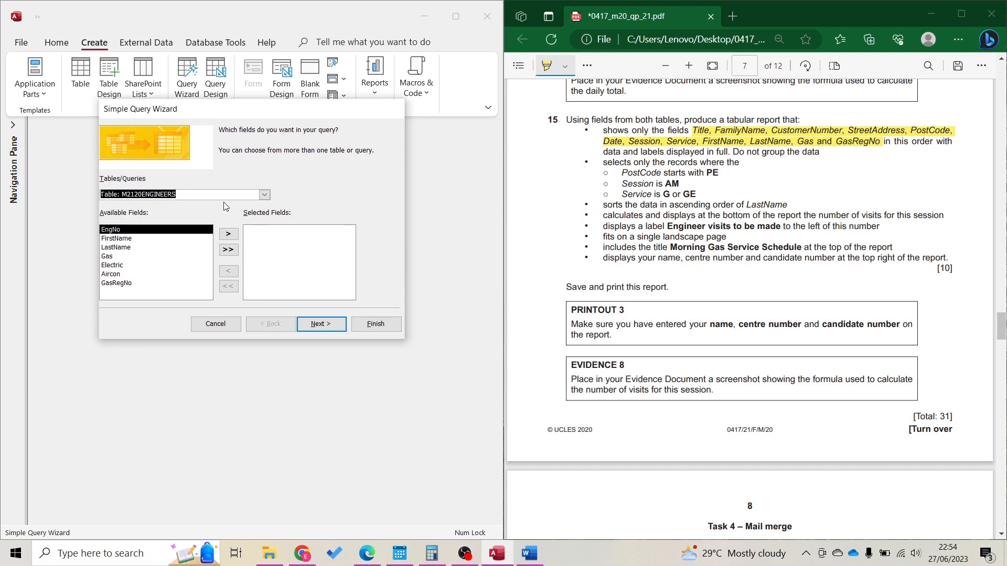
pyautogui.click(264, 194)
pyautogui.click(181, 214)
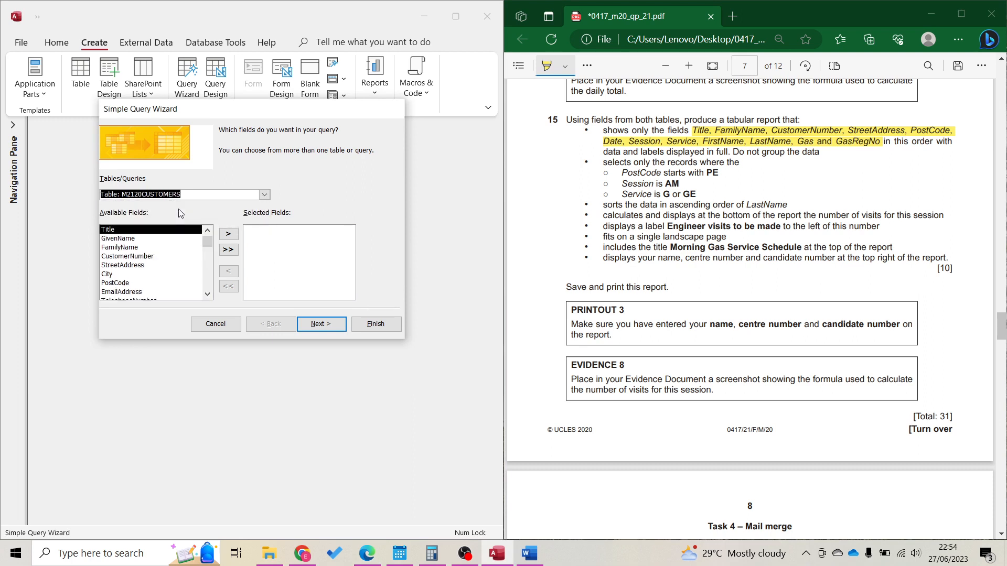
pyautogui.doubleClick(131, 234)
pyautogui.doubleClick(131, 238)
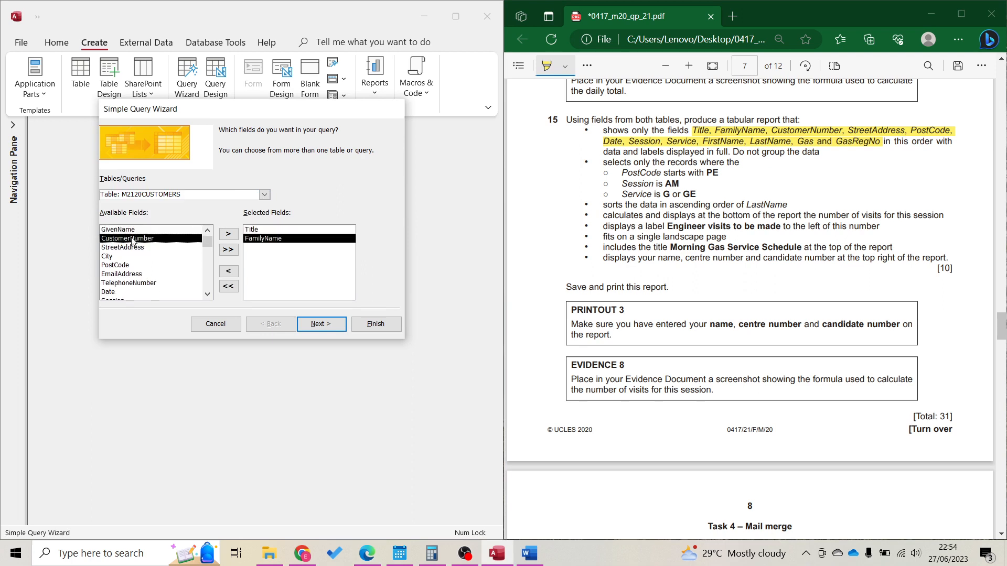
pyautogui.doubleClick(132, 239)
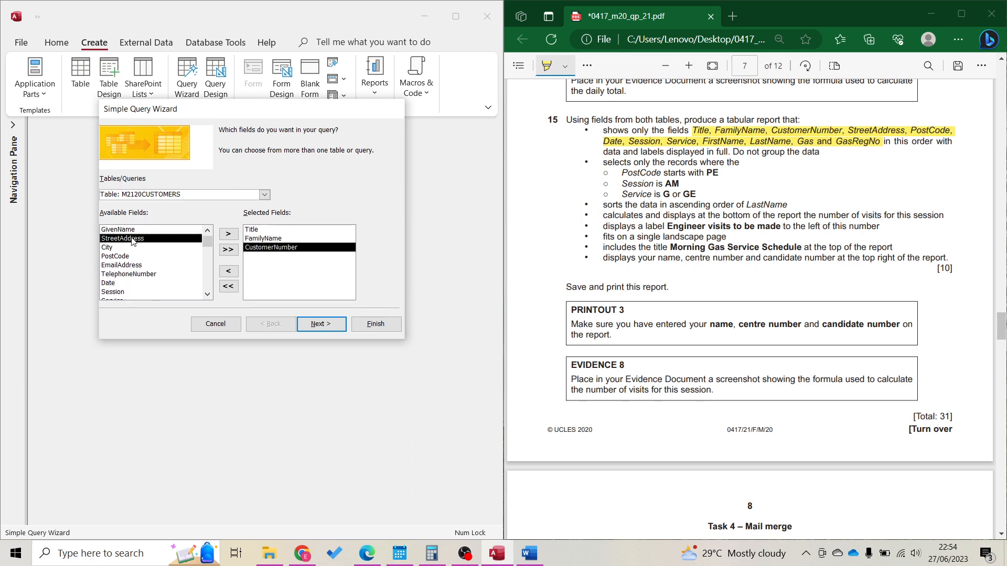
pyautogui.doubleClick(133, 239)
pyautogui.doubleClick(133, 248)
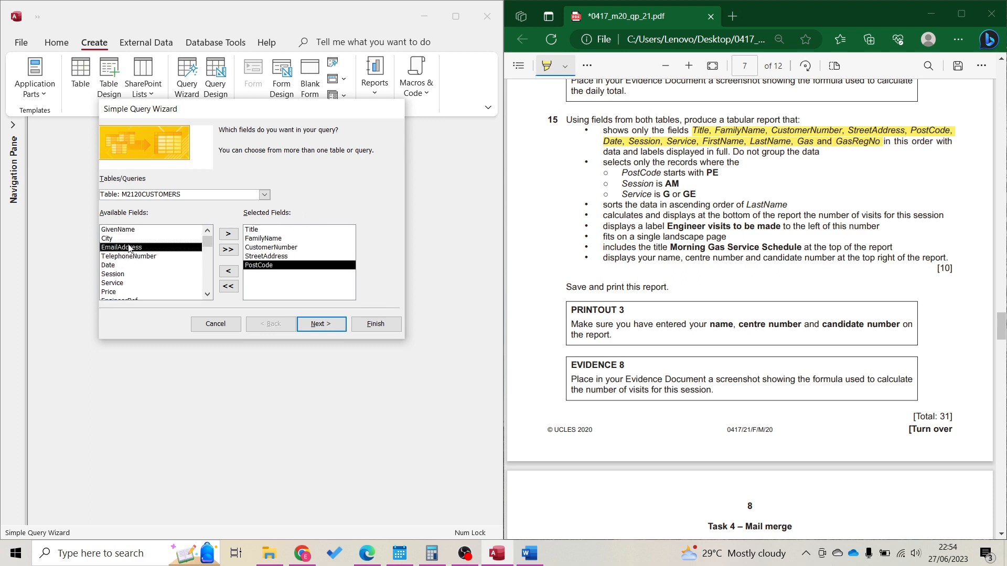
pyautogui.doubleClick(128, 266)
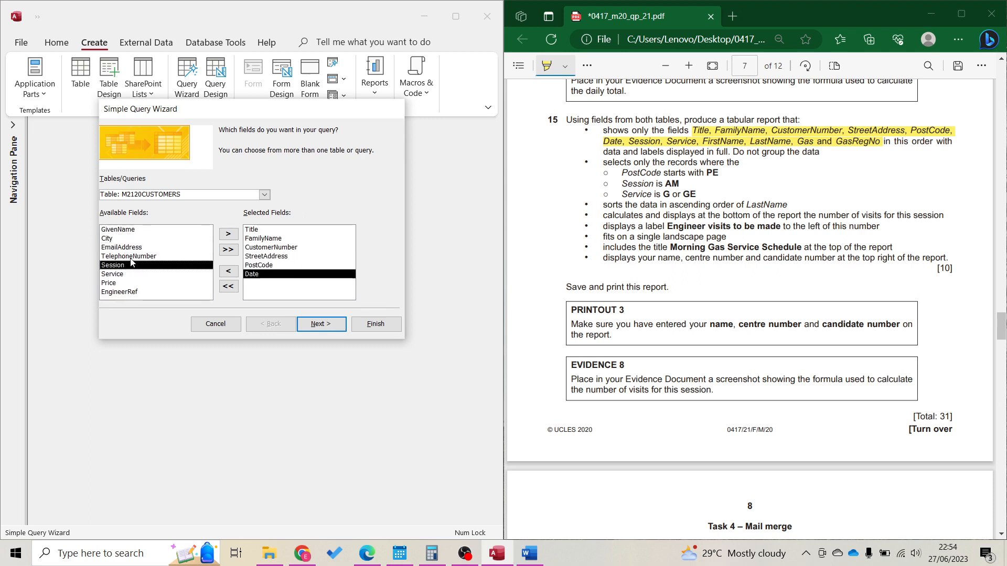
pyautogui.doubleClick(130, 265)
pyautogui.doubleClick(131, 266)
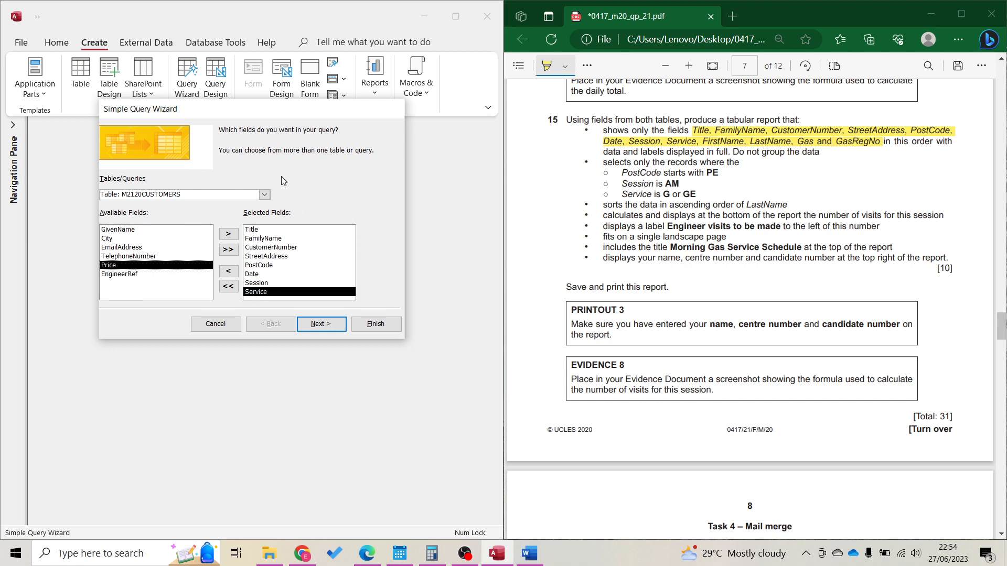
# Add FirstName, LastName, Gas and GasRegNo from M2120ENGINEERS
pyautogui.click(264, 194)
pyautogui.click(252, 212)
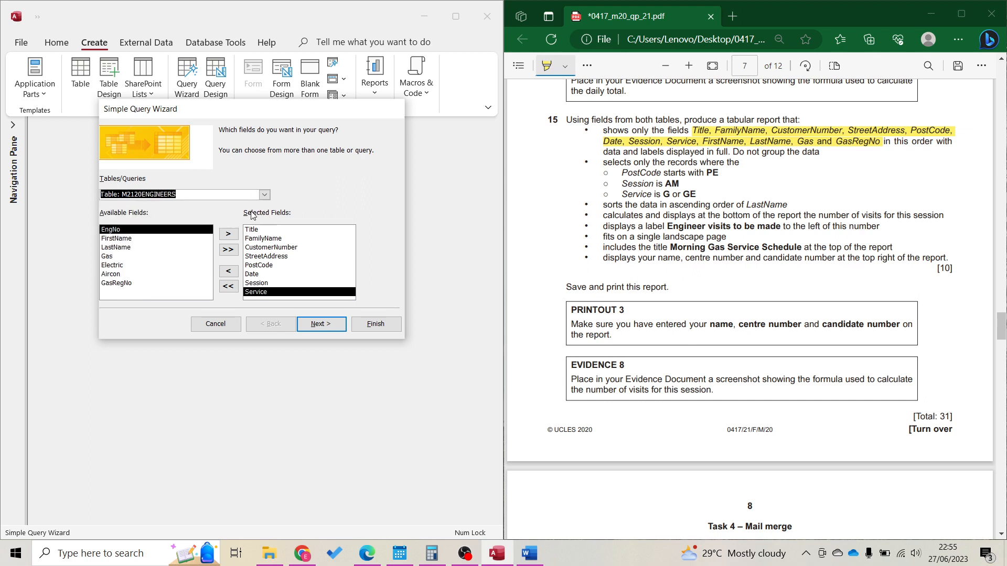
pyautogui.doubleClick(106, 239)
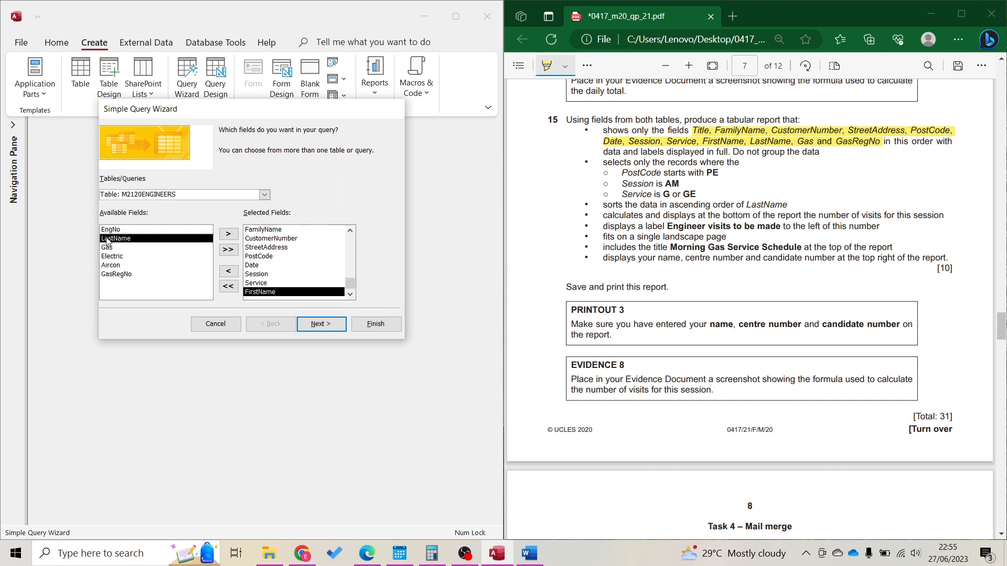
pyautogui.doubleClick(107, 238)
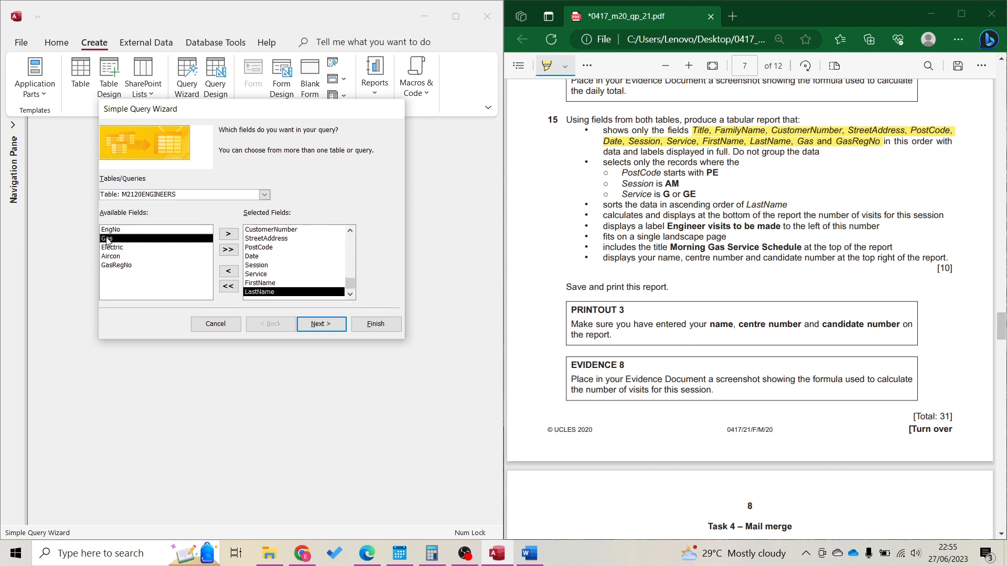
pyautogui.doubleClick(107, 239)
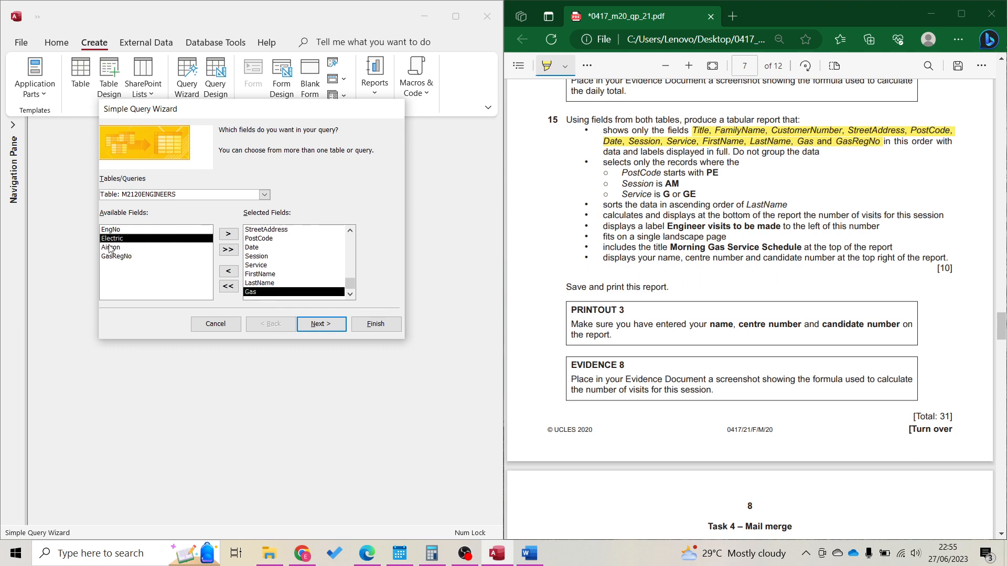
pyautogui.doubleClick(113, 256)
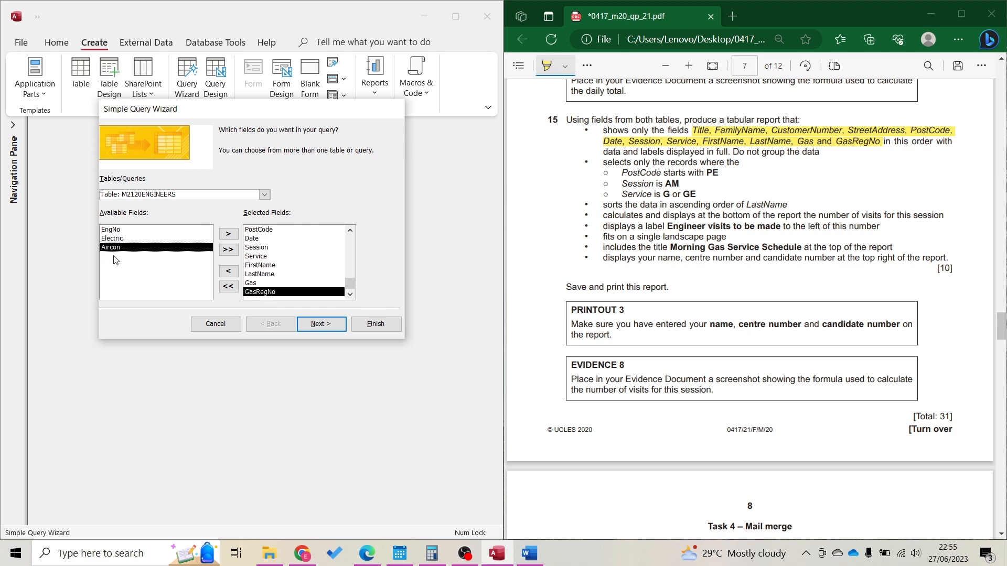
# Title the query 'Morning Gas Service Schedule' and finish the wizard
pyautogui.click(321, 325)
pyautogui.click(322, 326)
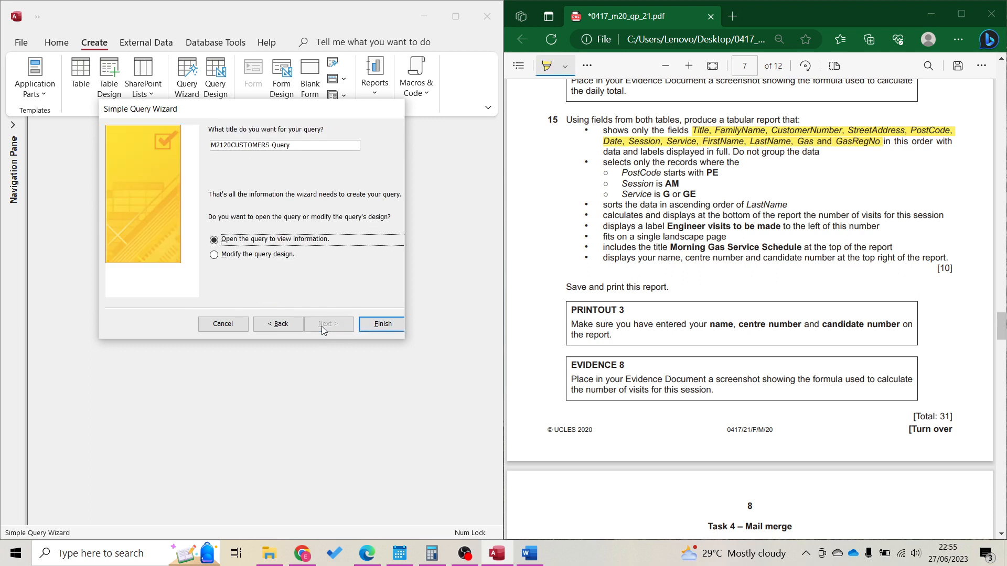
pyautogui.moveTo(298, 144); pyautogui.dragTo(194, 153)
pyautogui.hotkey('ctrl', 'BackSpace')
pyautogui.hotkey('ctrl', 'BackSpace')
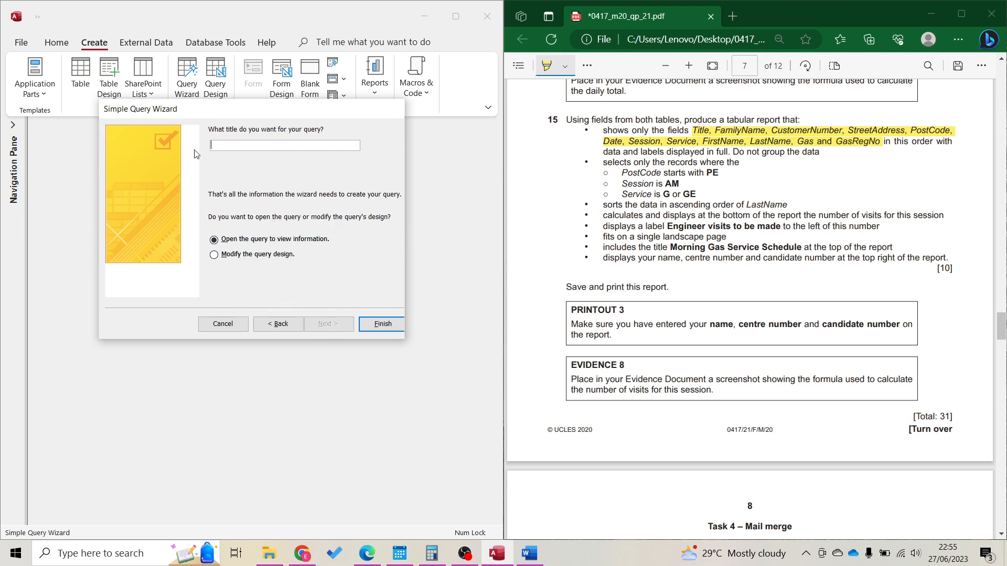
pyautogui.write('Morning Gas Service Schedule')
pyautogui.press('Return')
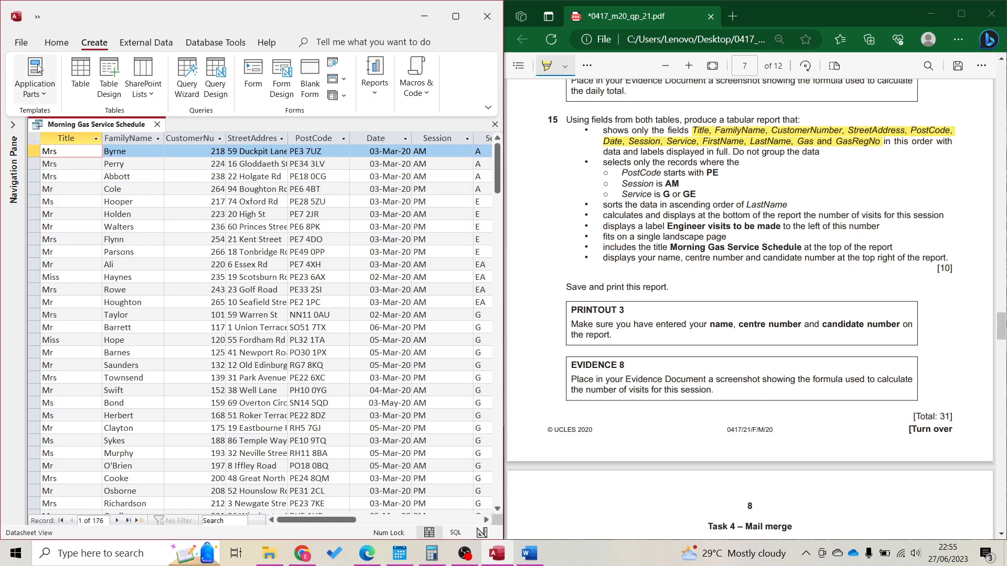
# Add the Like "PE*" postcode criterion, save, and check the query results
pyautogui.click(56, 42)
pyautogui.click(29, 65)
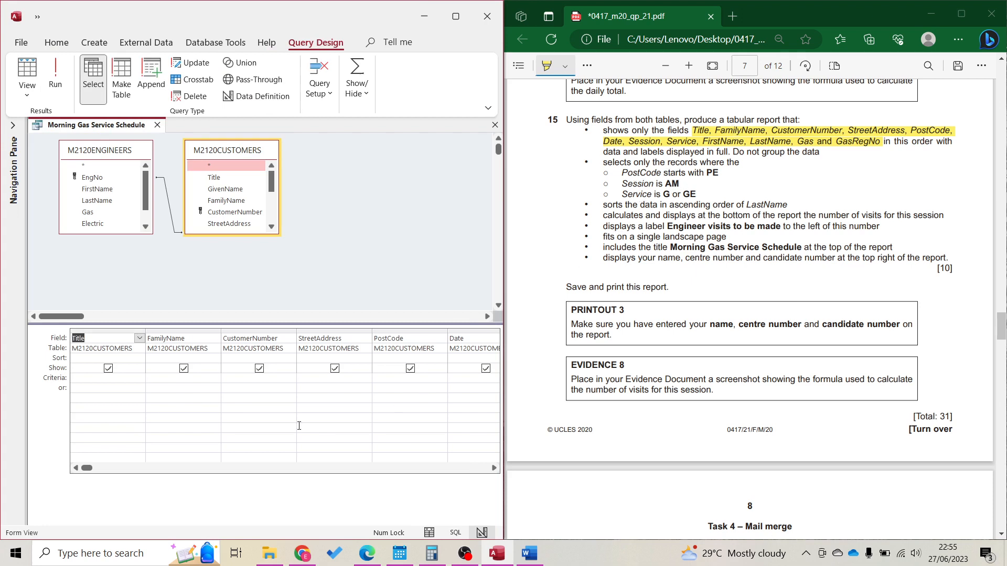
pyautogui.click(191, 380)
pyautogui.hotkey('ctrl', 's')
pyautogui.click(55, 76)
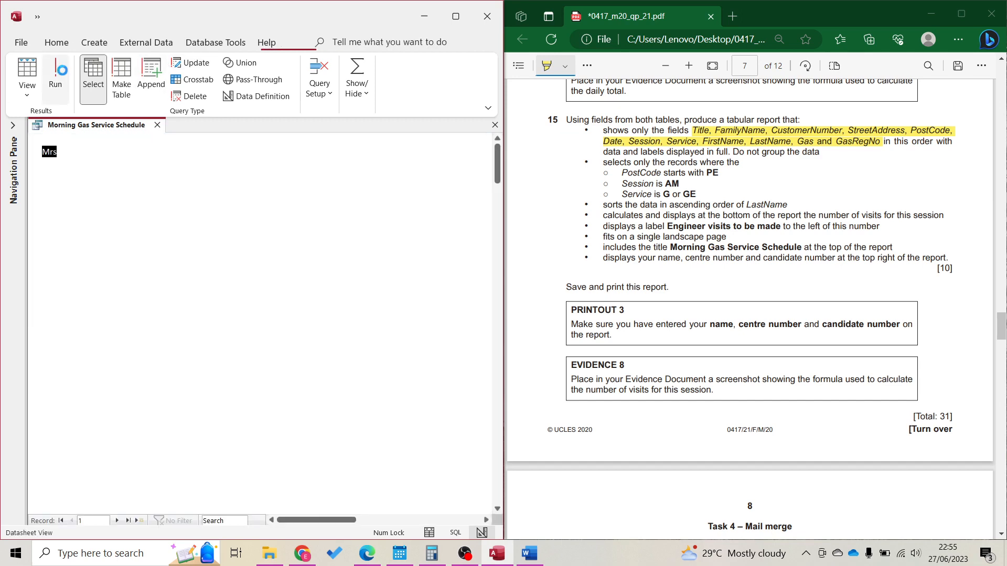
pyautogui.click(347, 141)
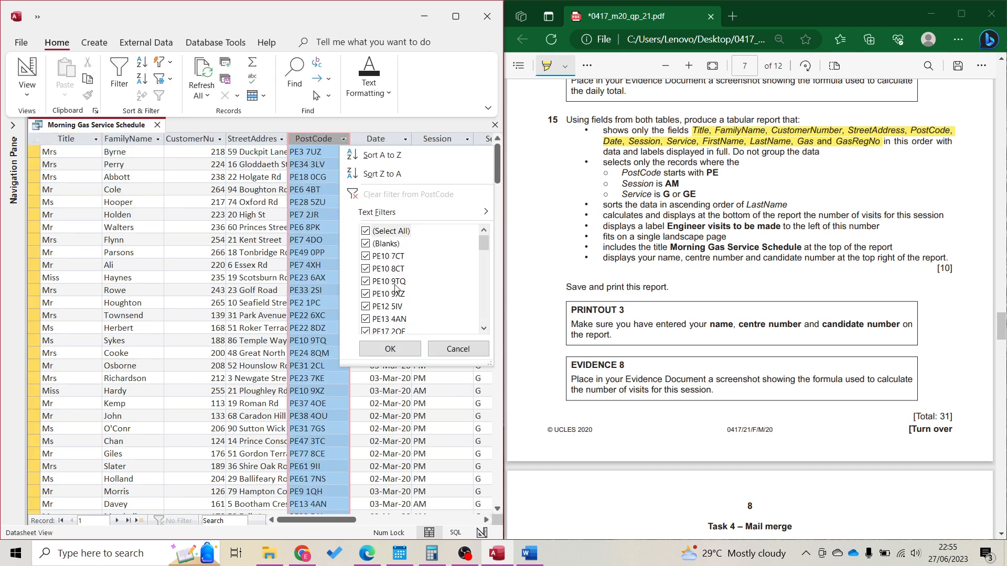
pyautogui.scroll(-5, 414, 311)
pyautogui.scroll(-4, 415, 312)
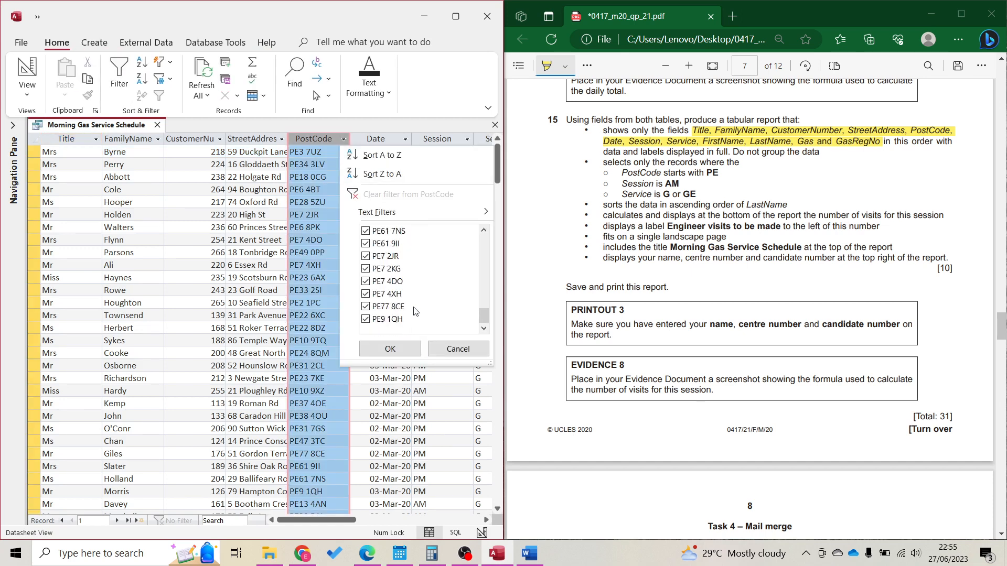
pyautogui.scroll(10, 414, 312)
pyautogui.press('Escape')
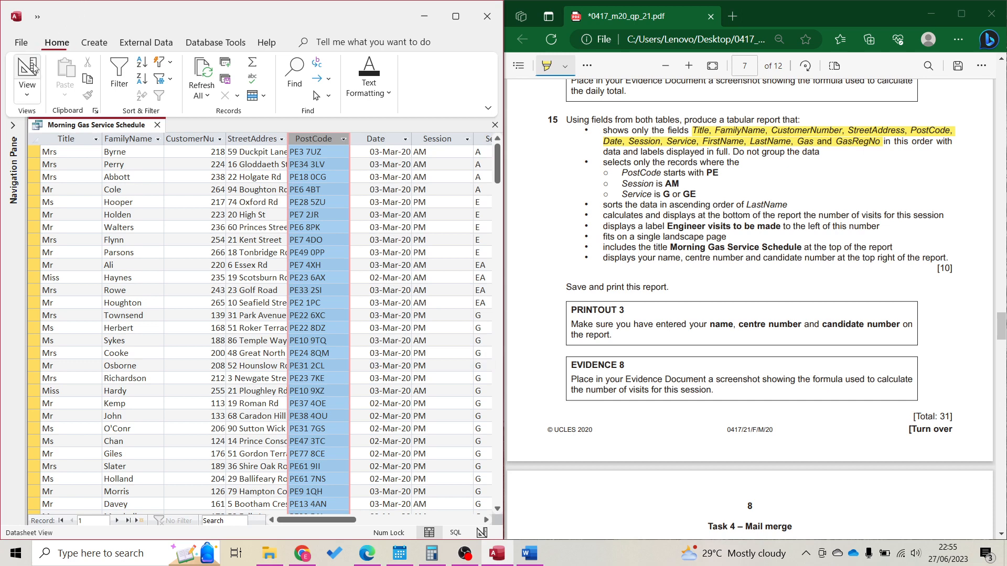
pyautogui.click(29, 71)
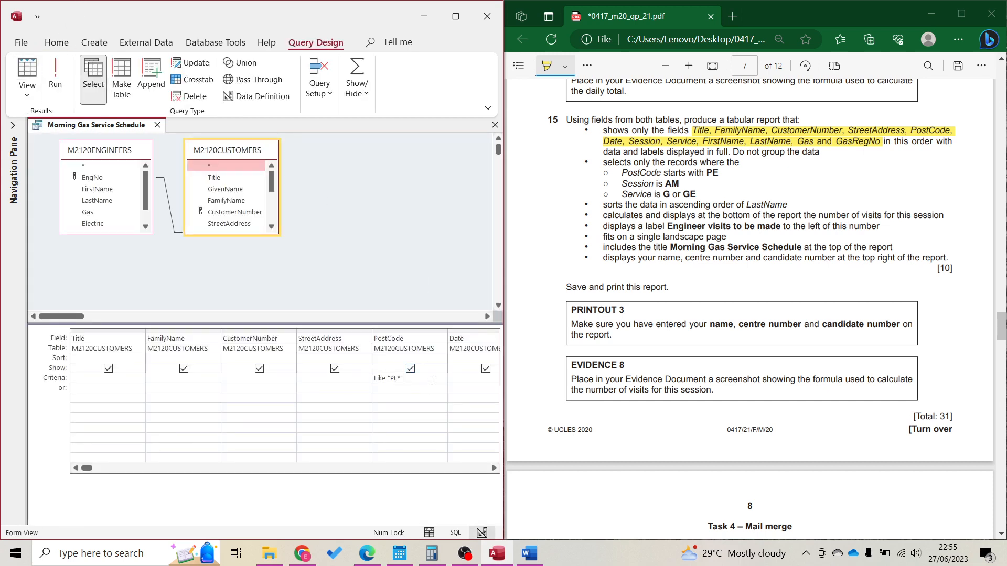
# Enter "AM" as the Session criterion and run the query to check the records
pyautogui.press('Tab')
pyautogui.press('Tab')
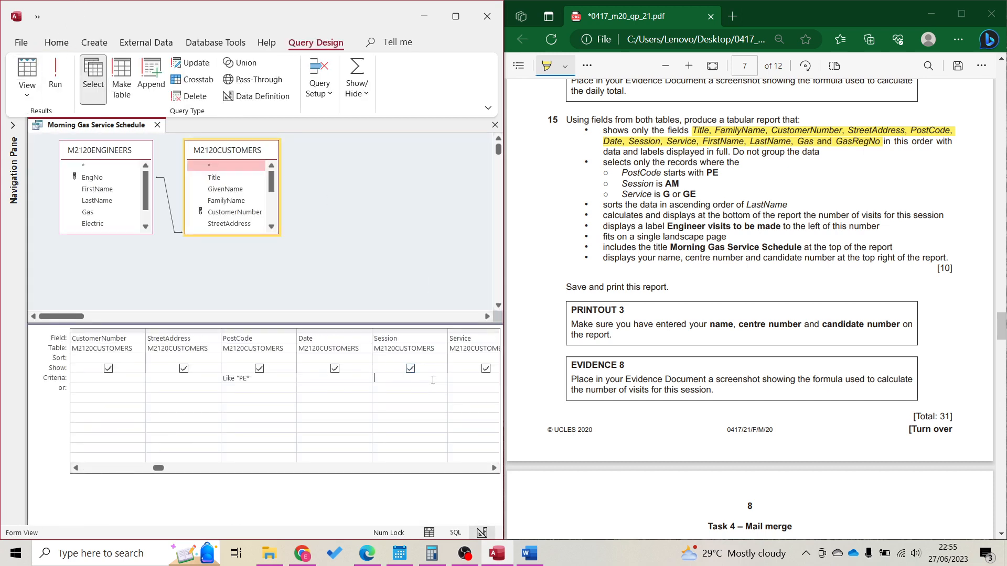
pyautogui.write('AM')
pyautogui.press('Return')
pyautogui.click(55, 73)
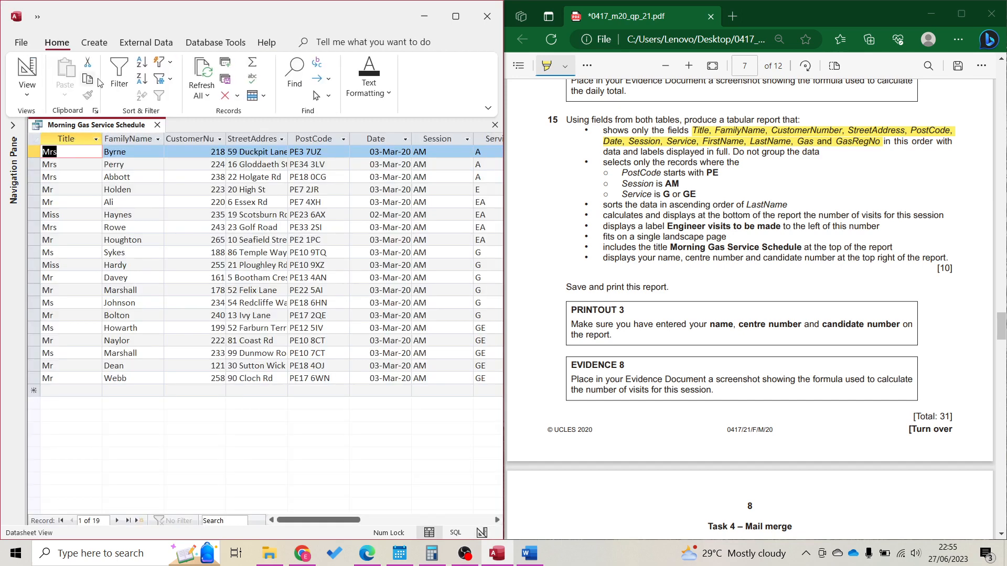
pyautogui.click(344, 139)
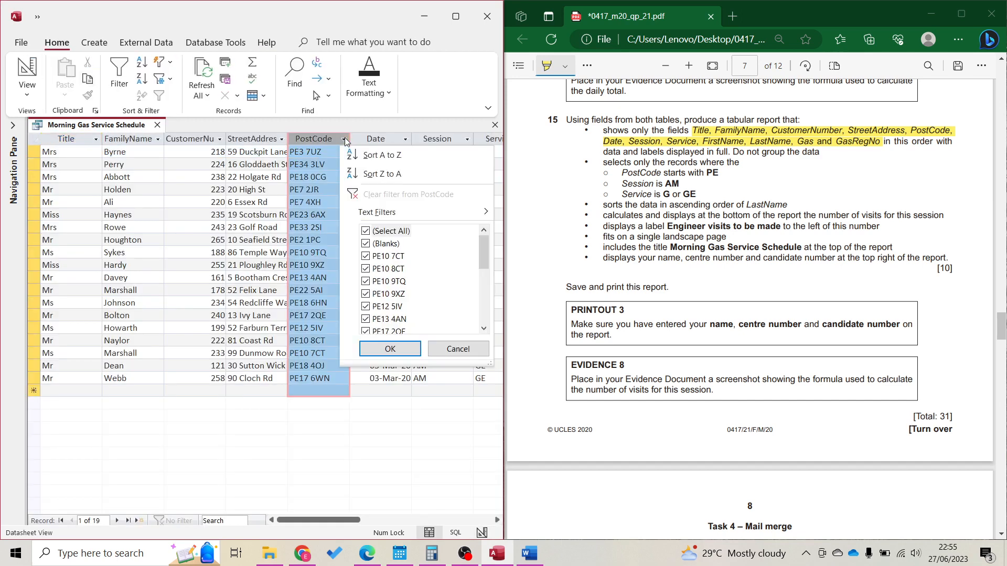
pyautogui.click(345, 138)
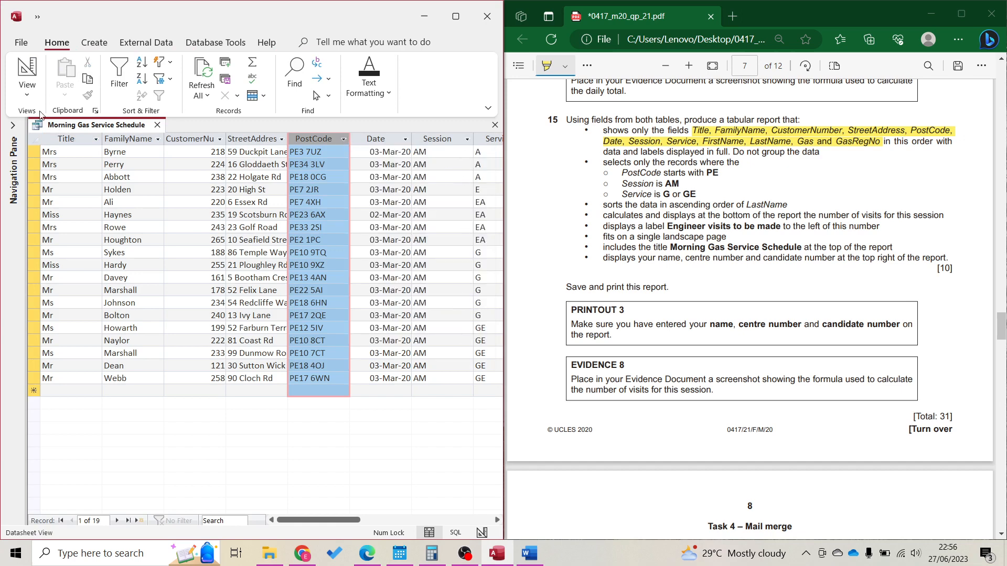
pyautogui.click(27, 74)
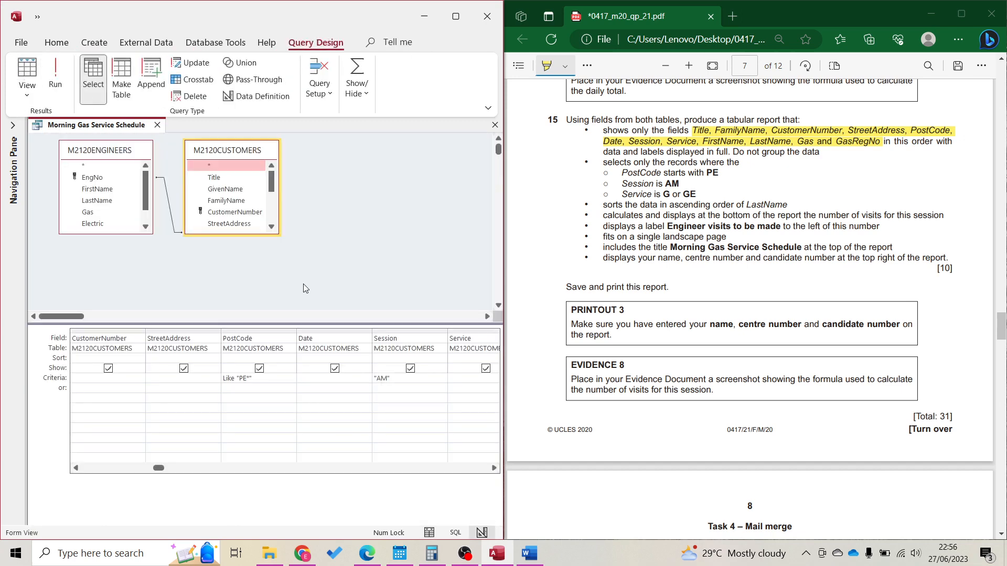
# Extend the Service criterion to "G" Or "GE" and run it, leaving 11 records
pyautogui.hscroll(1, 430, 383)
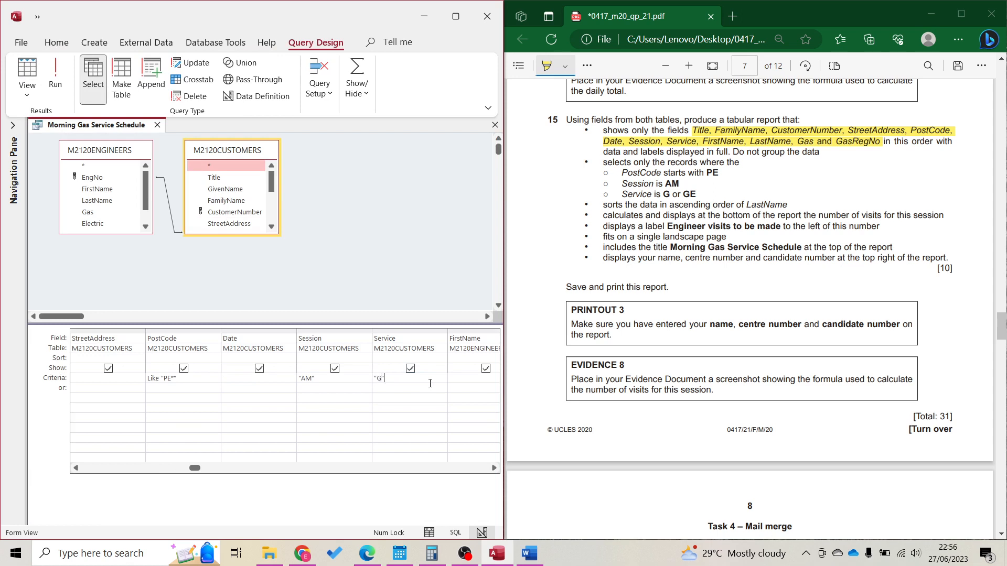
pyautogui.click(430, 384)
pyautogui.write('or')
pyautogui.write('"GE')
pyautogui.press('Return')
pyautogui.click(55, 76)
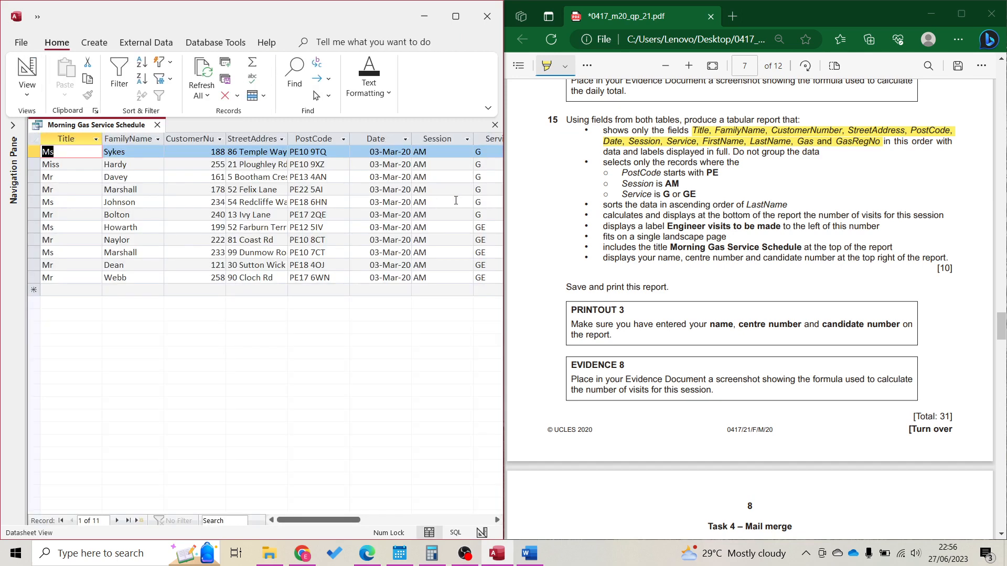
pyautogui.click(344, 138)
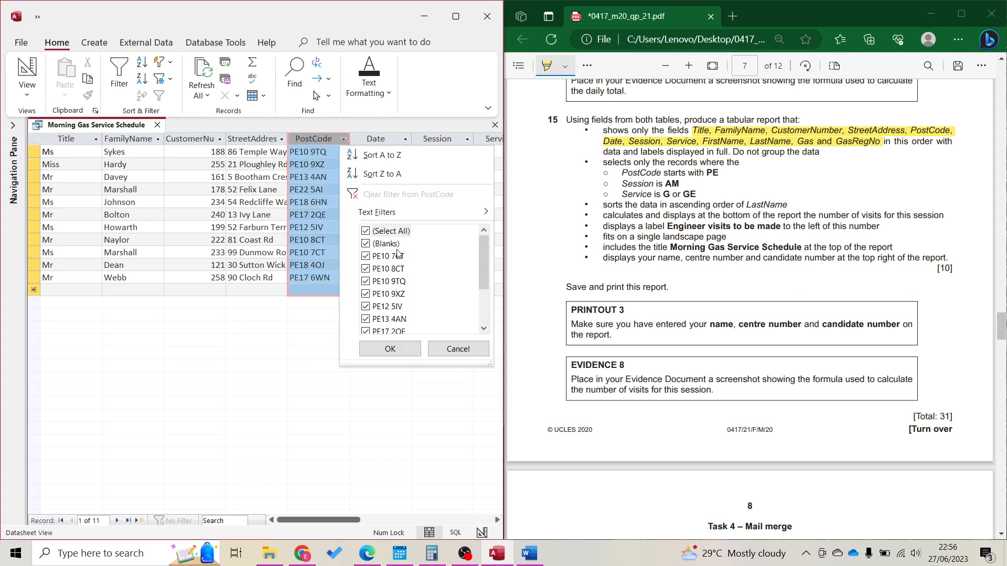
pyautogui.click(390, 349)
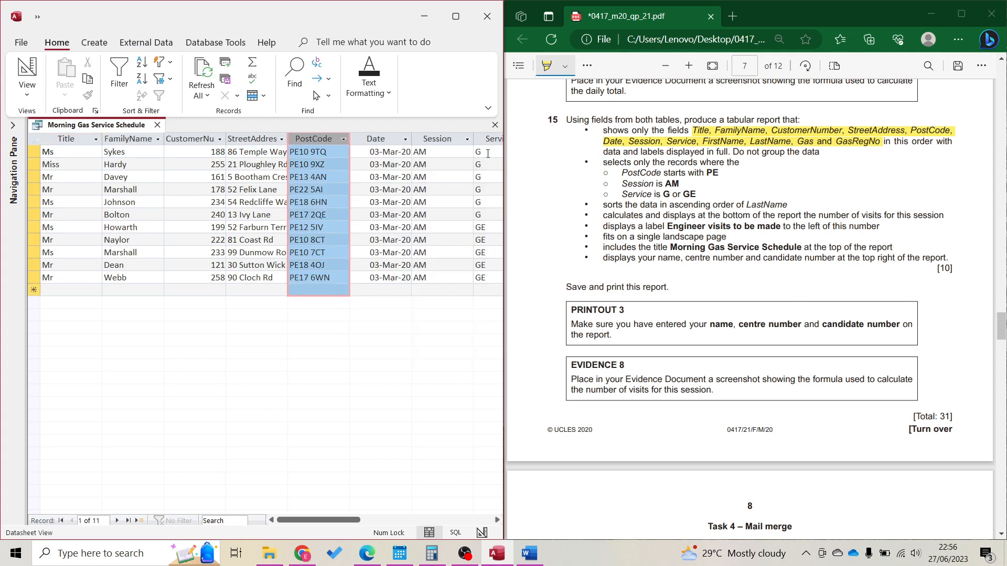
pyautogui.click(27, 74)
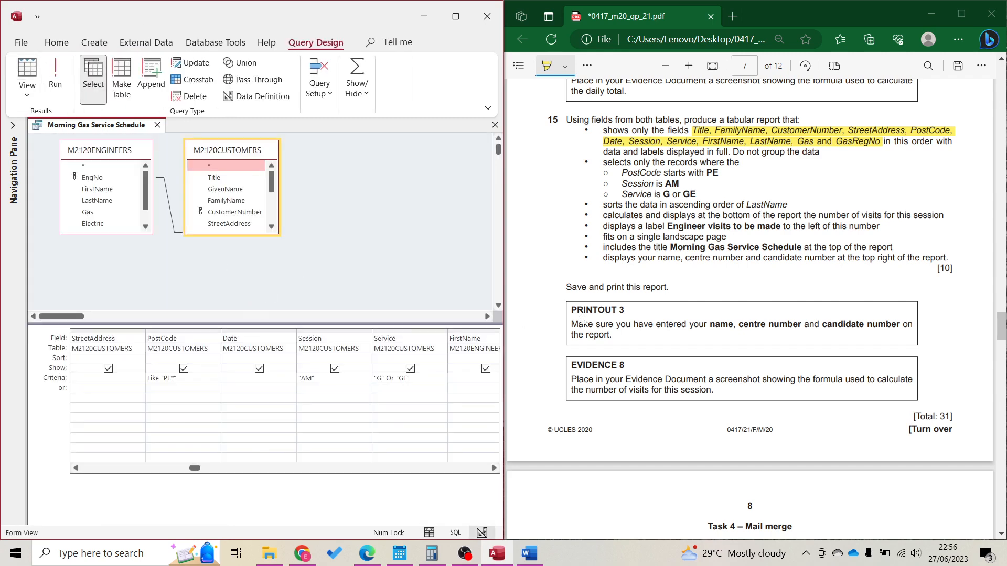
pyautogui.doubleClick(606, 163)
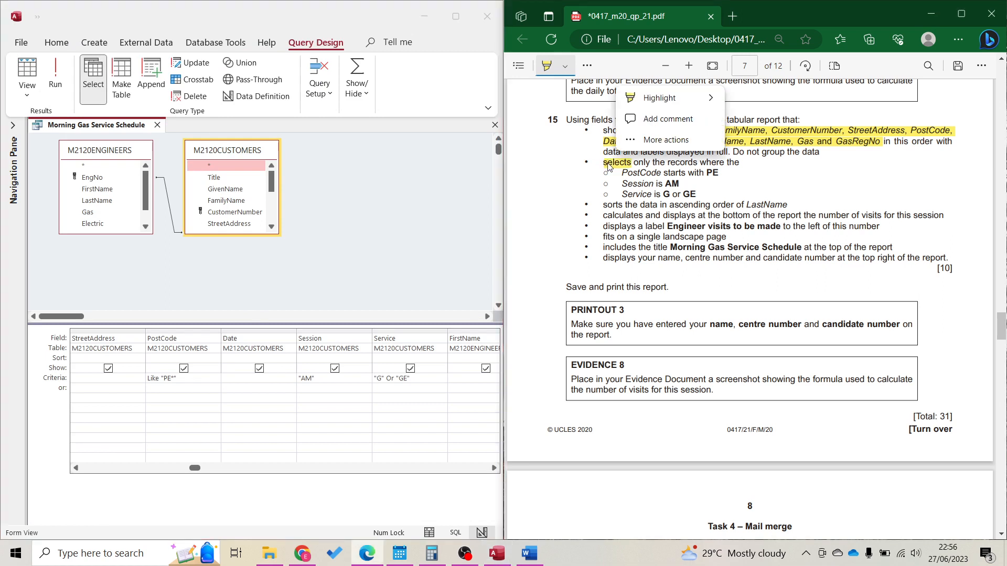
pyautogui.click(100, 38)
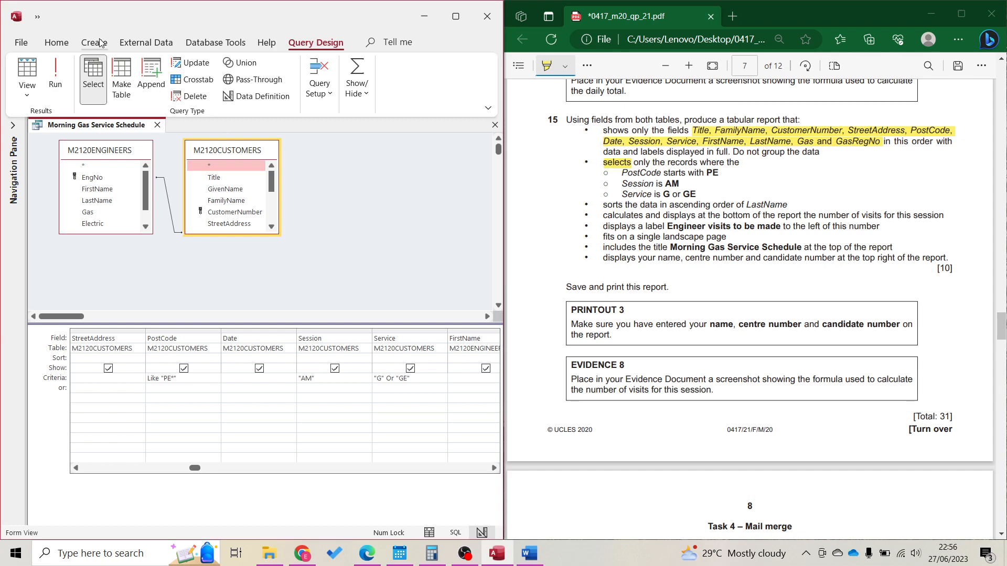
pyautogui.click(100, 42)
# Start the Report Wizard, add all query fields, and skip grouping and sorting
pyautogui.click(374, 78)
pyautogui.click(495, 130)
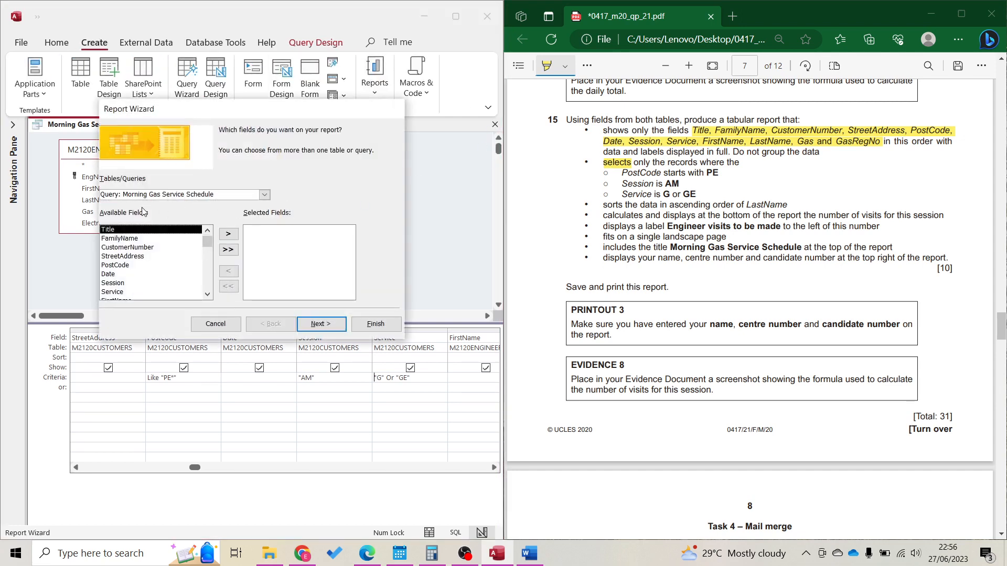
pyautogui.click(228, 250)
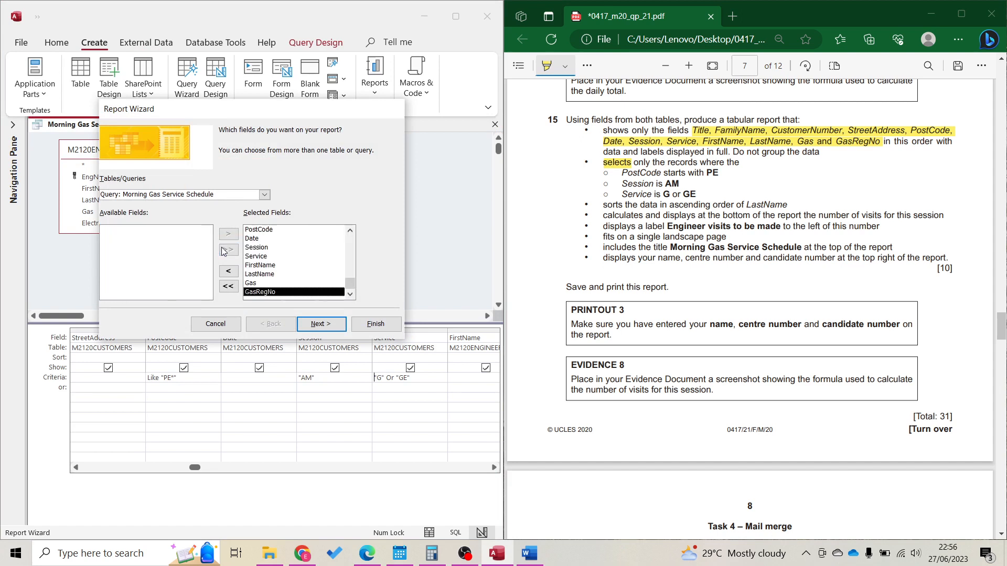
pyautogui.click(317, 329)
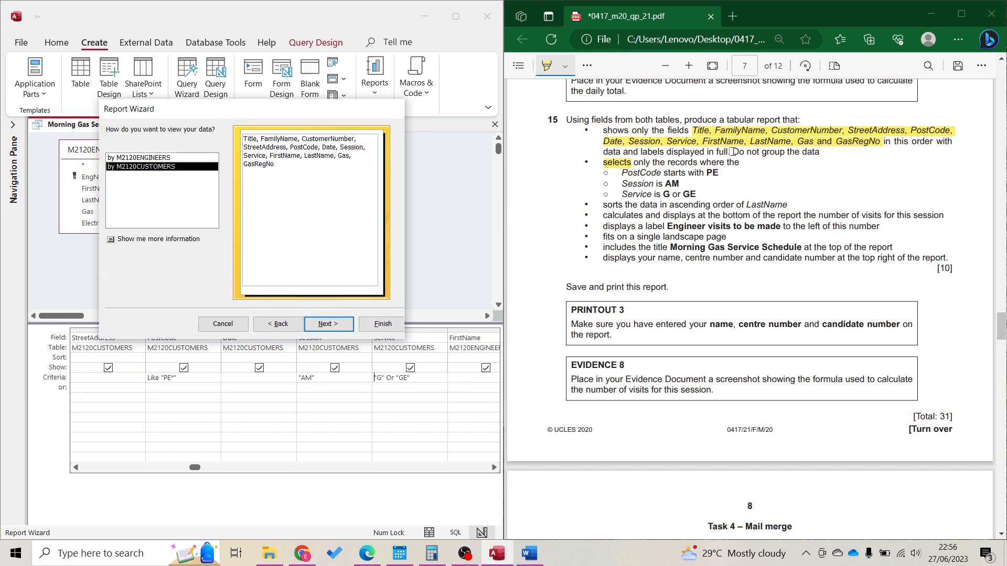
pyautogui.moveTo(734, 152); pyautogui.dragTo(820, 152)
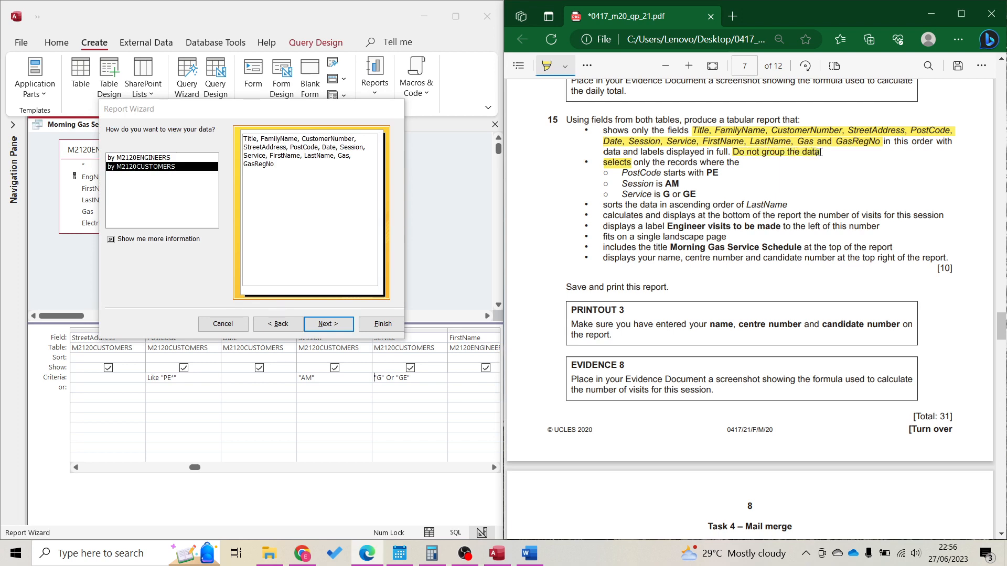
pyautogui.click(567, 65)
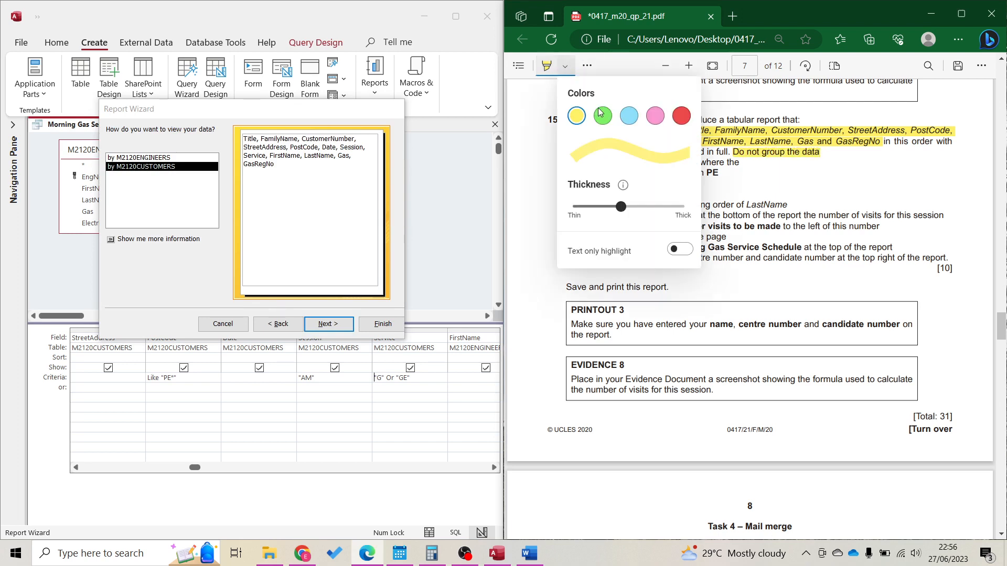
pyautogui.click(602, 114)
pyautogui.click(740, 168)
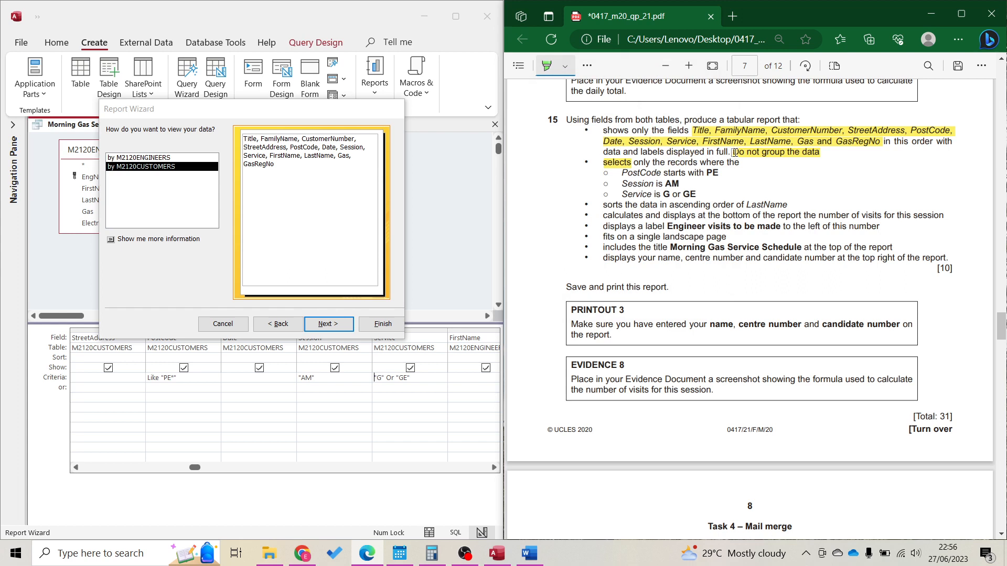
pyautogui.moveTo(735, 152); pyautogui.dragTo(821, 153)
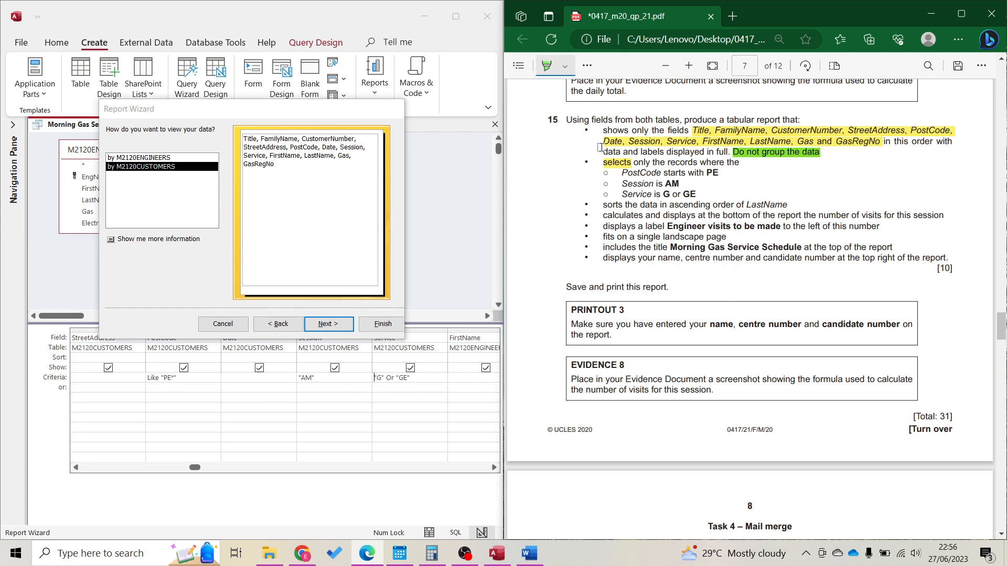
pyautogui.click(346, 322)
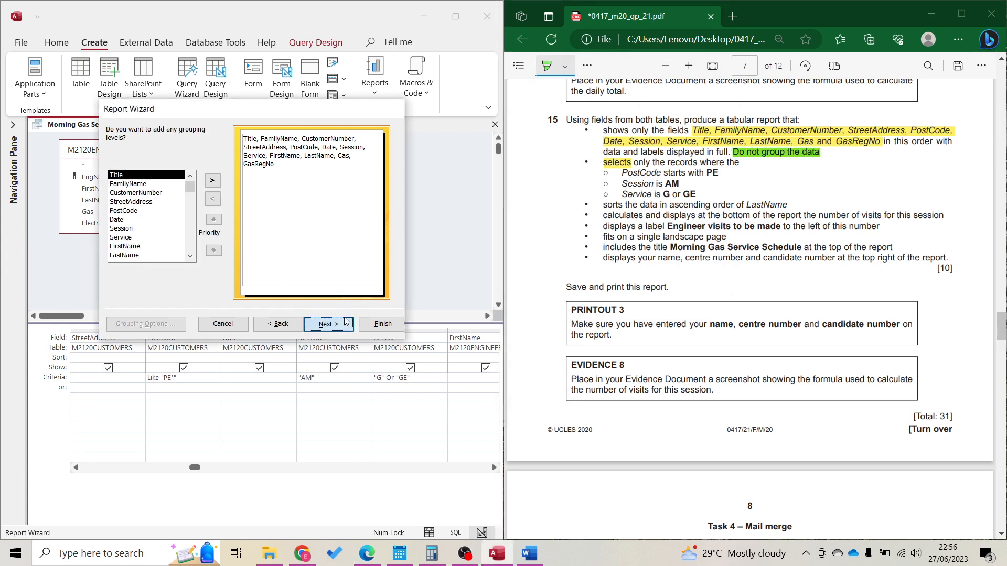
pyautogui.click(346, 322)
pyautogui.click(331, 323)
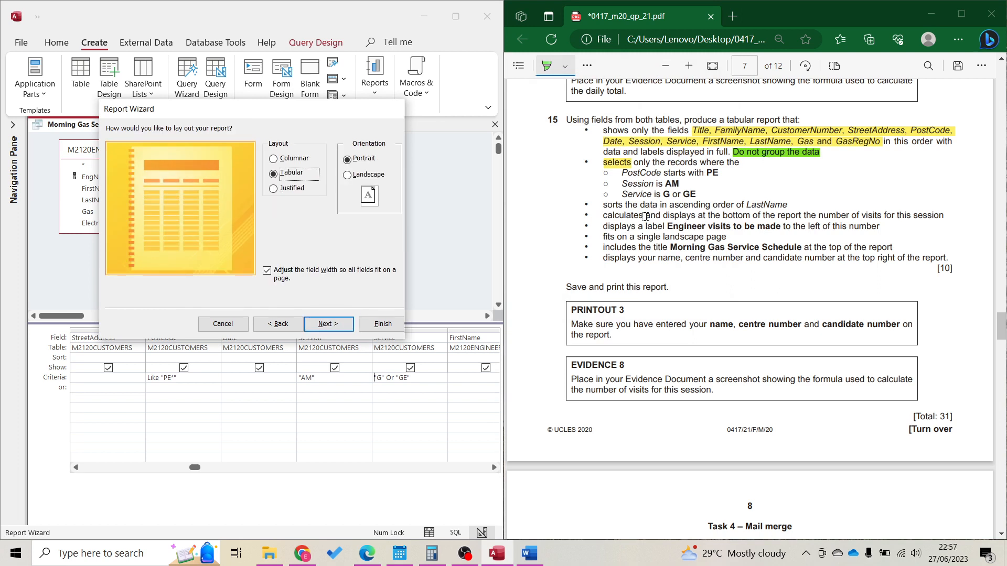
# Choose Landscape orientation and title the report 'Morning Gas Service Schedule'
pyautogui.doubleClick(689, 237)
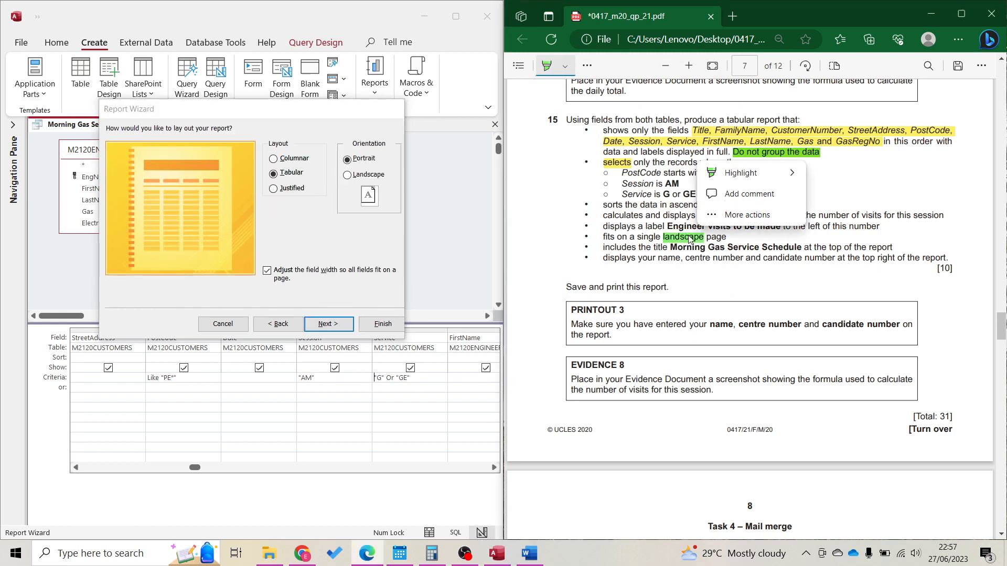
pyautogui.click(348, 175)
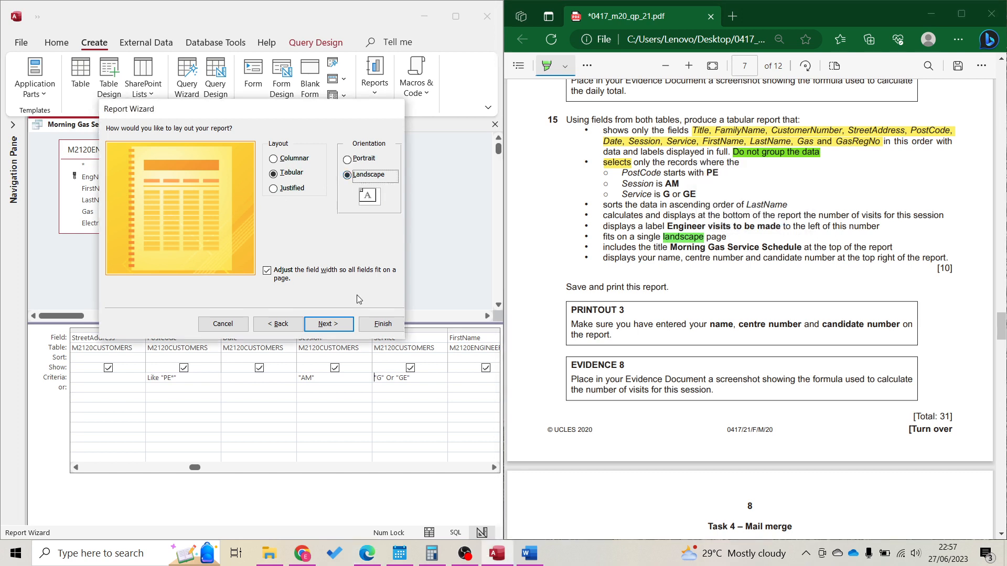
pyautogui.click(343, 324)
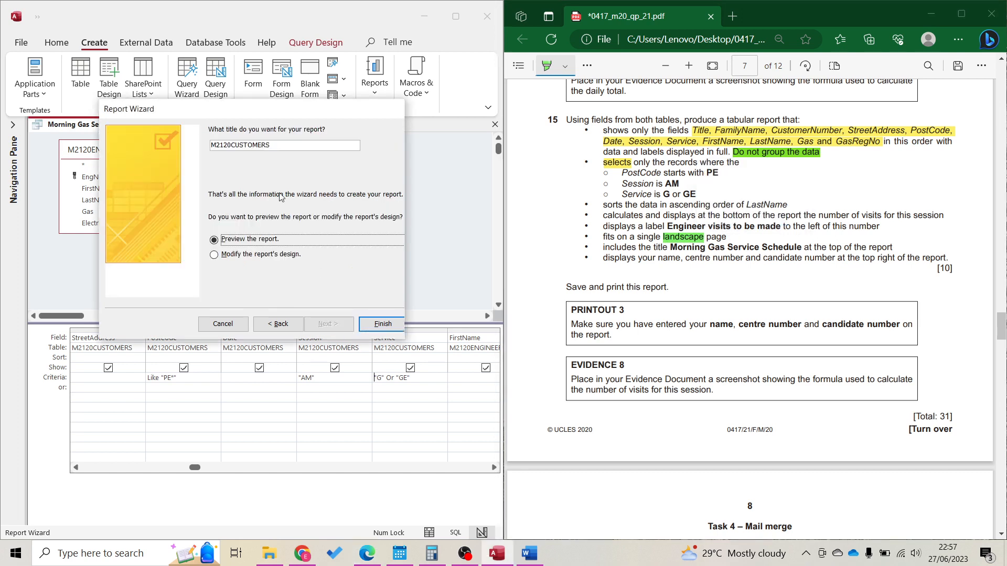
pyautogui.moveTo(270, 145); pyautogui.dragTo(211, 145)
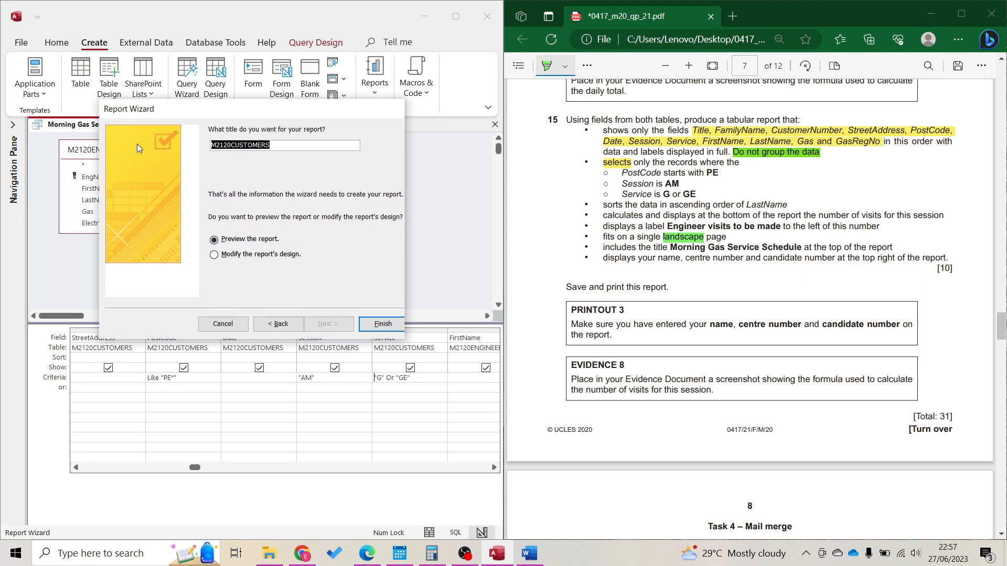
pyautogui.write('Morning Gas Service')
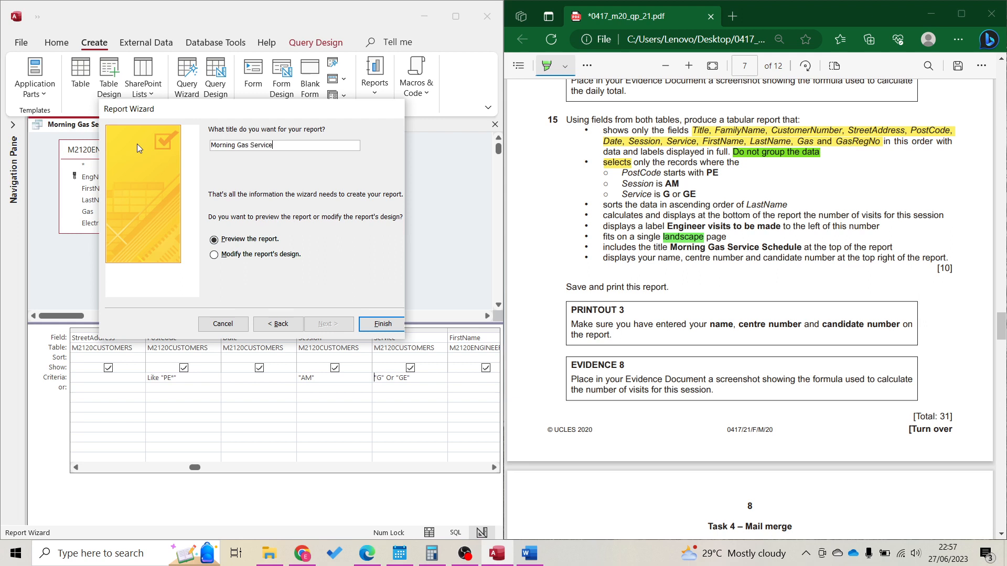
pyautogui.write(' Schedule')
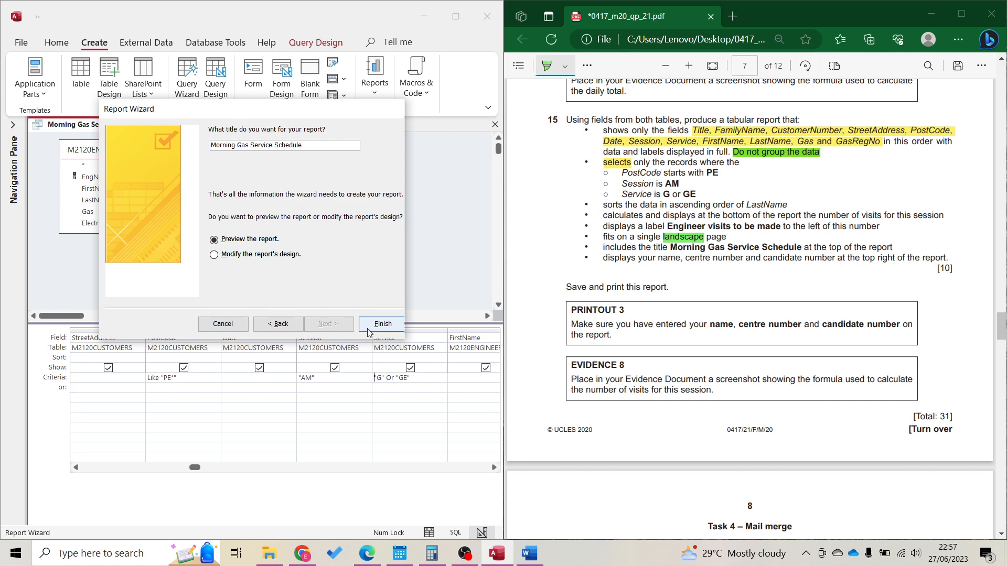
pyautogui.click(383, 323)
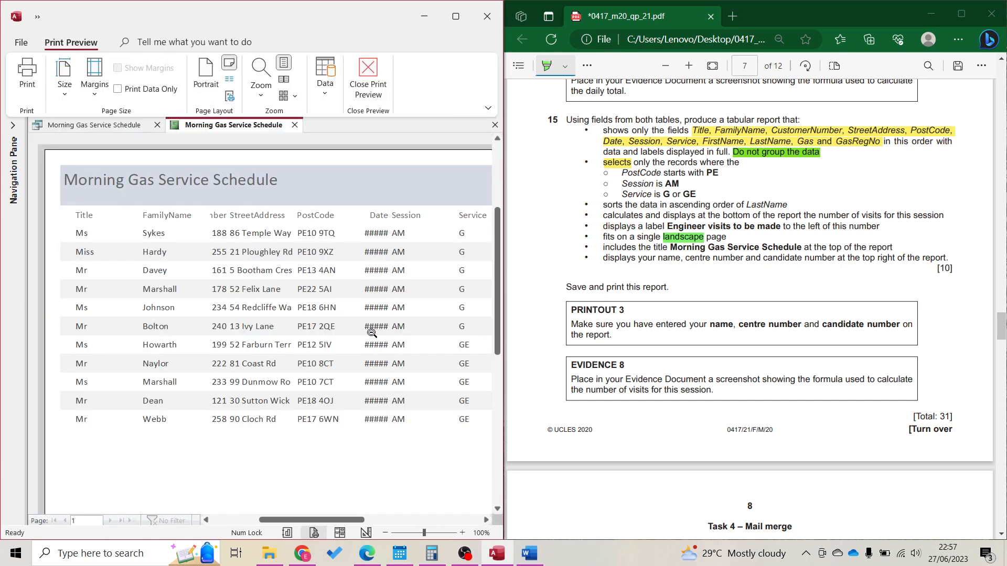
# In Layout View, add a Group & Sort sort on LastName ascending, then maximize the window
pyautogui.click(376, 468)
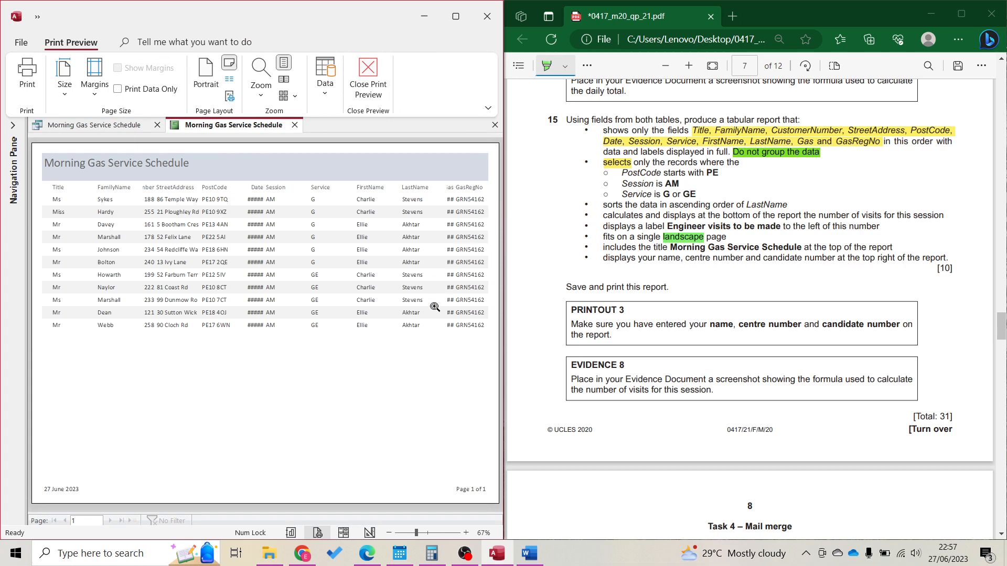
pyautogui.click(346, 533)
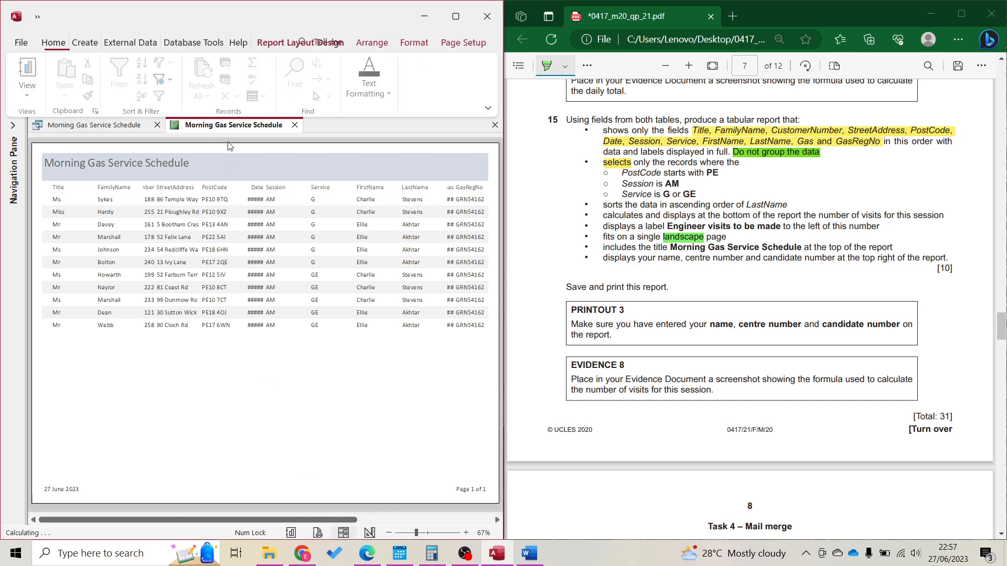
pyautogui.click(169, 62)
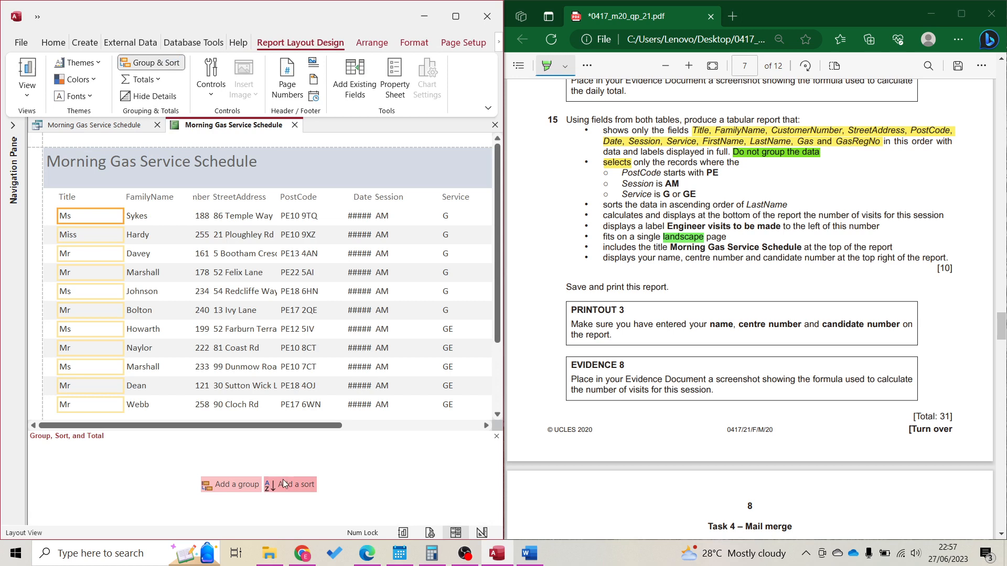
pyautogui.click(283, 482)
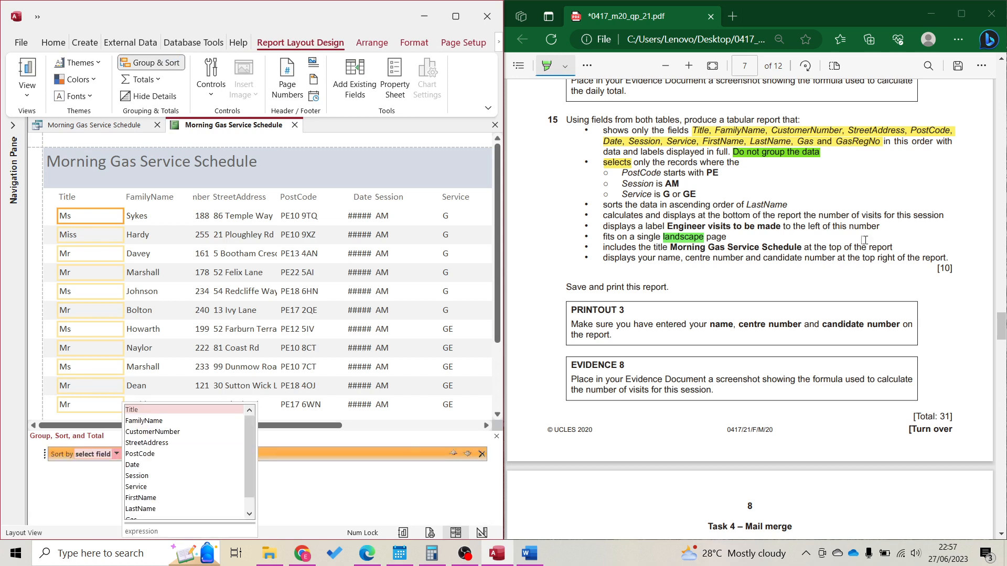
pyautogui.moveTo(670, 205); pyautogui.dragTo(784, 205)
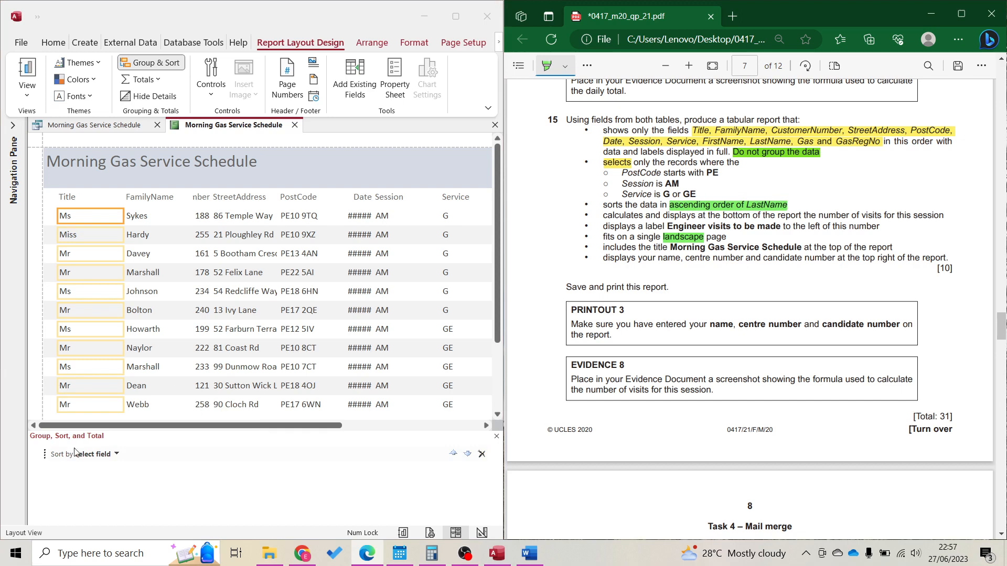
pyautogui.click(119, 458)
pyautogui.click(117, 456)
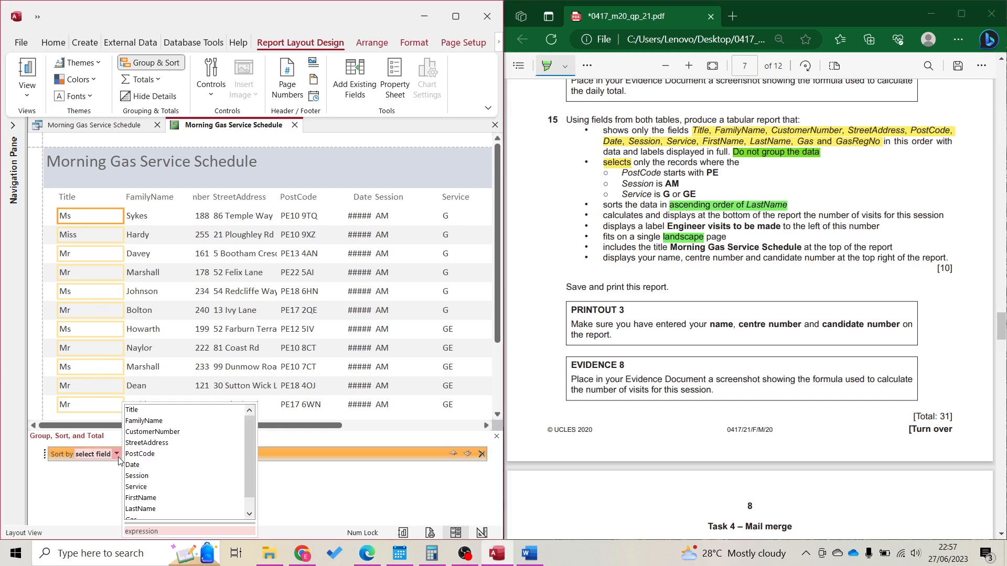
pyautogui.click(144, 509)
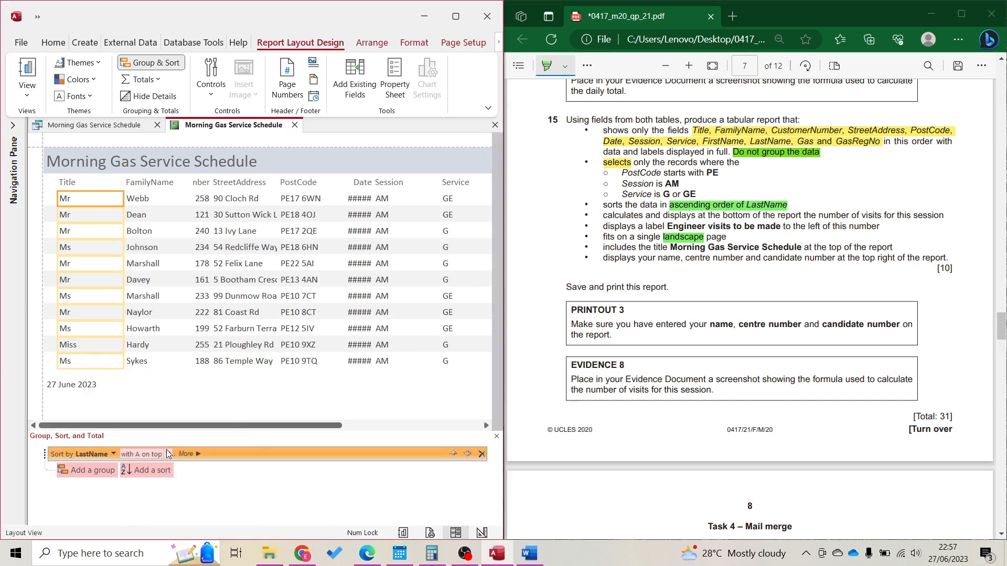
pyautogui.click(150, 63)
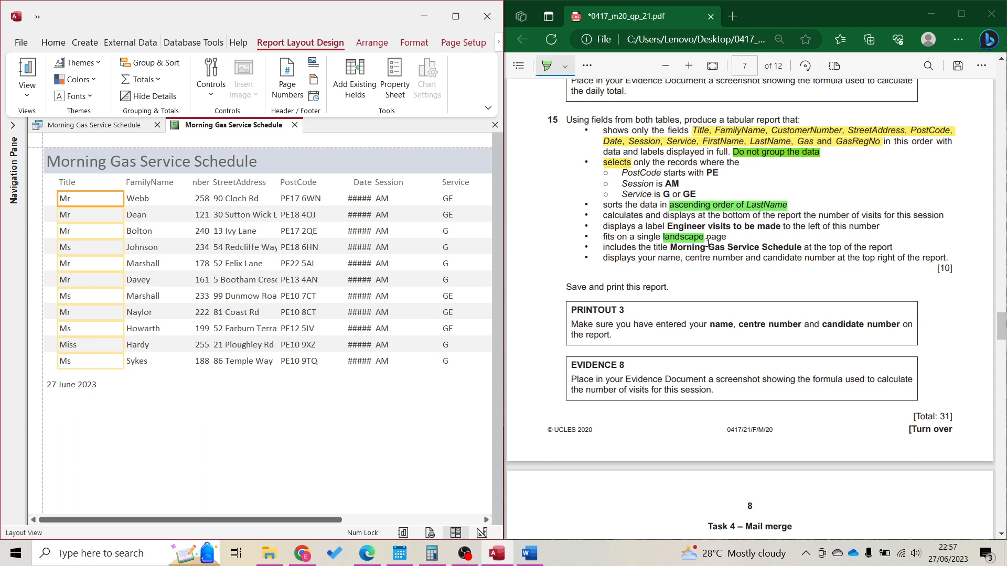
pyautogui.moveTo(669, 247)
pyautogui.mouseDown()
pyautogui.moveTo(816, 244)
pyautogui.moveTo(801, 246)
pyautogui.mouseUp()
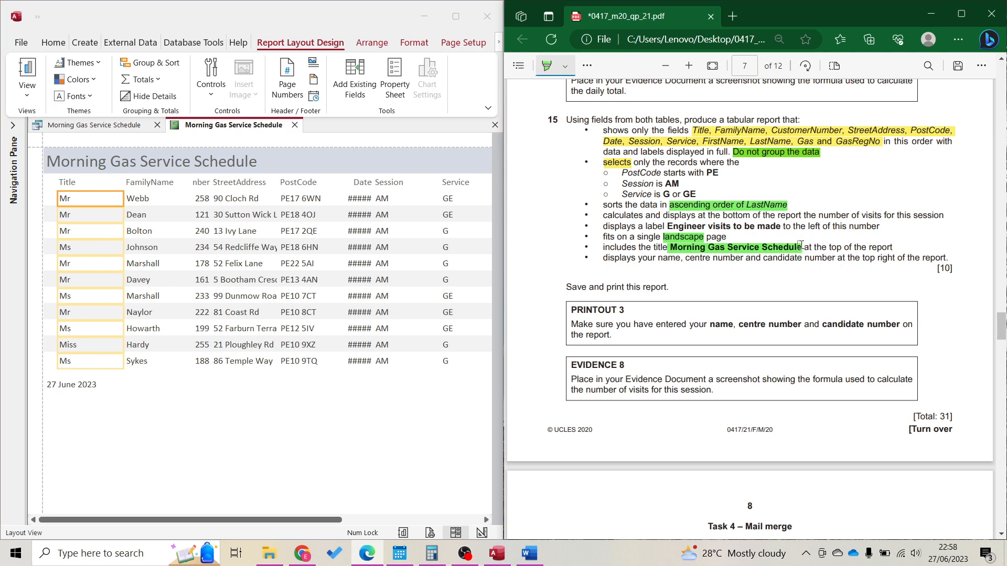
pyautogui.click(455, 16)
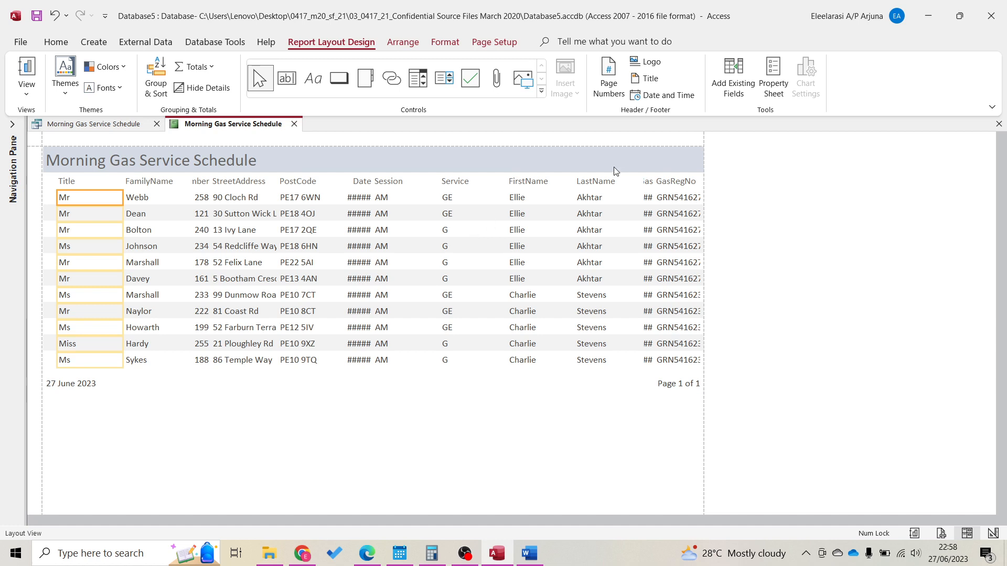
# Narrow the LastName column and adjust the Gas column width to fit its values
pyautogui.click(633, 184)
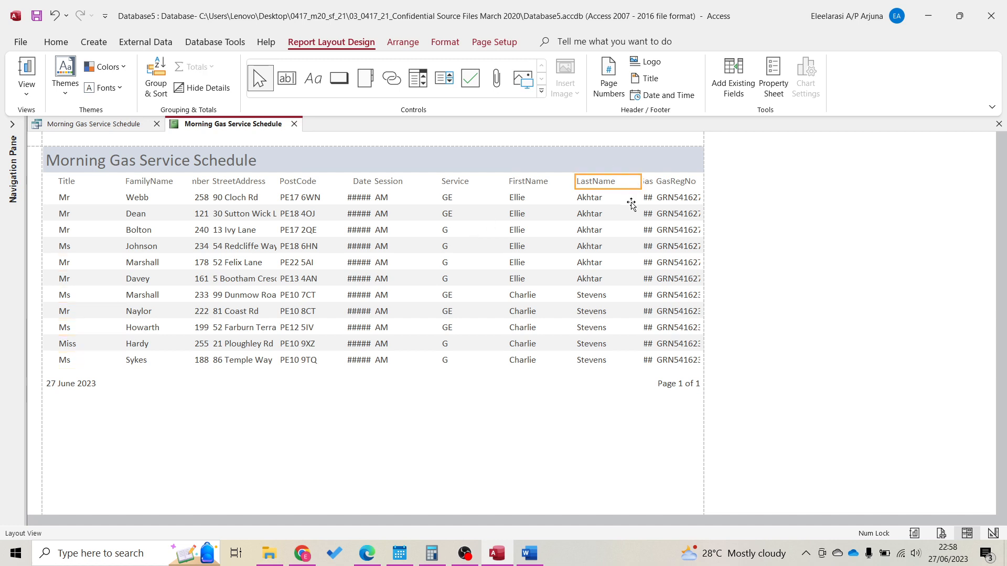
pyautogui.click(629, 200)
pyautogui.moveTo(641, 183); pyautogui.dragTo(618, 184)
pyautogui.click(644, 181)
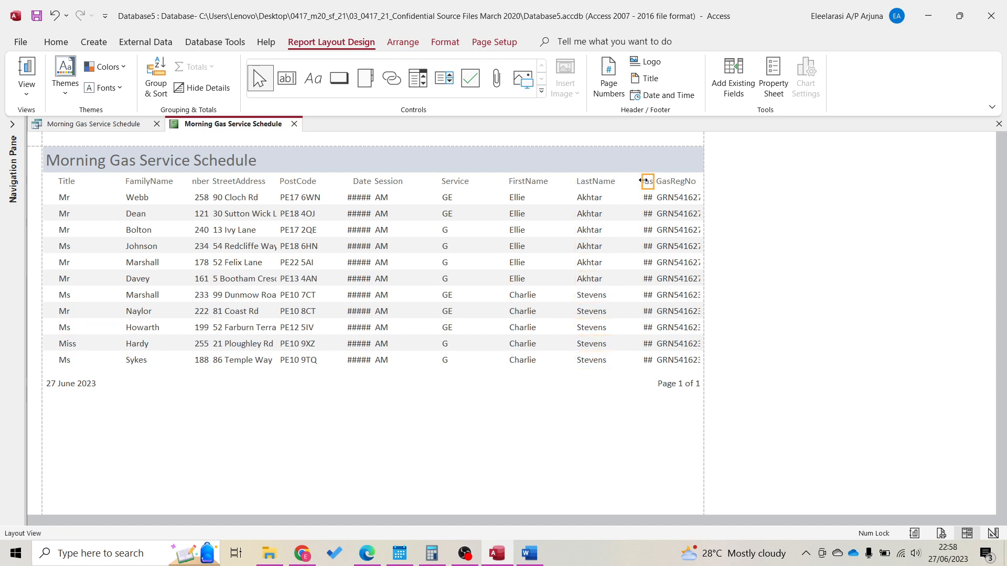
pyautogui.click(647, 198)
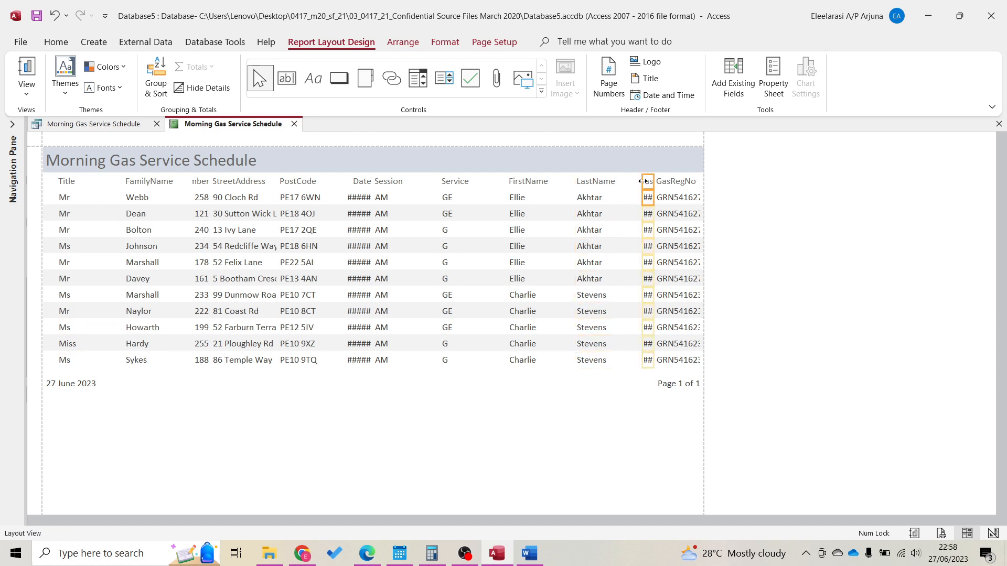
pyautogui.moveTo(642, 181)
pyautogui.mouseDown()
pyautogui.moveTo(616, 181)
pyautogui.moveTo(649, 185)
pyautogui.mouseUp()
pyautogui.click(668, 182)
pyautogui.keyDown('shift'); pyautogui.click(667, 194); pyautogui.keyUp('shift')
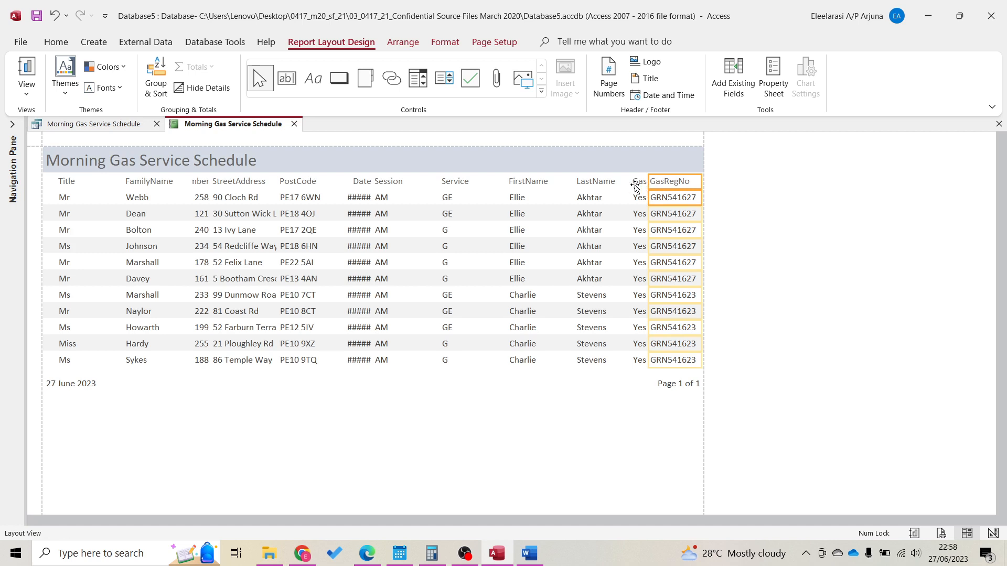
pyautogui.click(637, 181)
pyautogui.keyDown('shift'); pyautogui.click(640, 197); pyautogui.keyUp('shift')
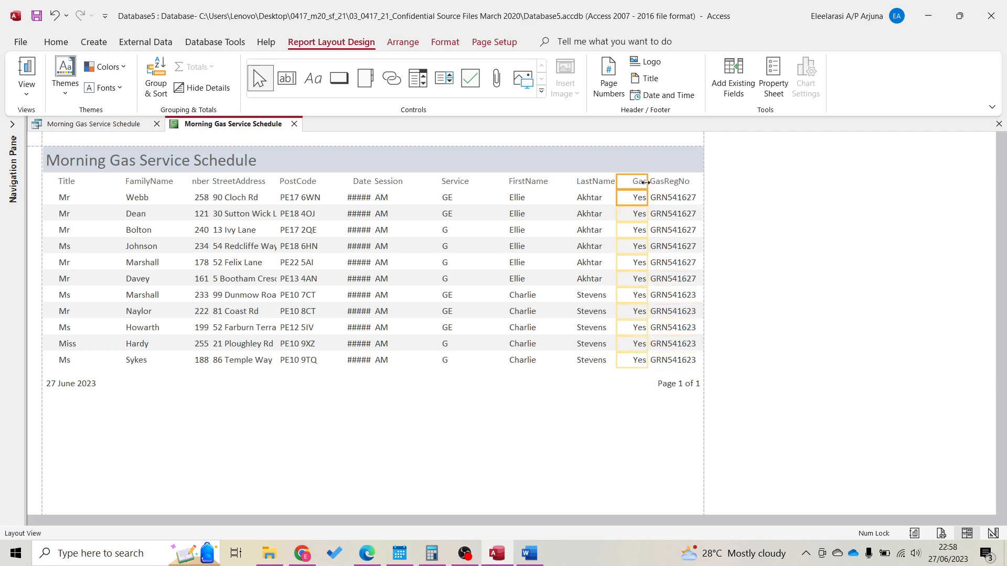
pyautogui.moveTo(647, 182); pyautogui.dragTo(642, 182)
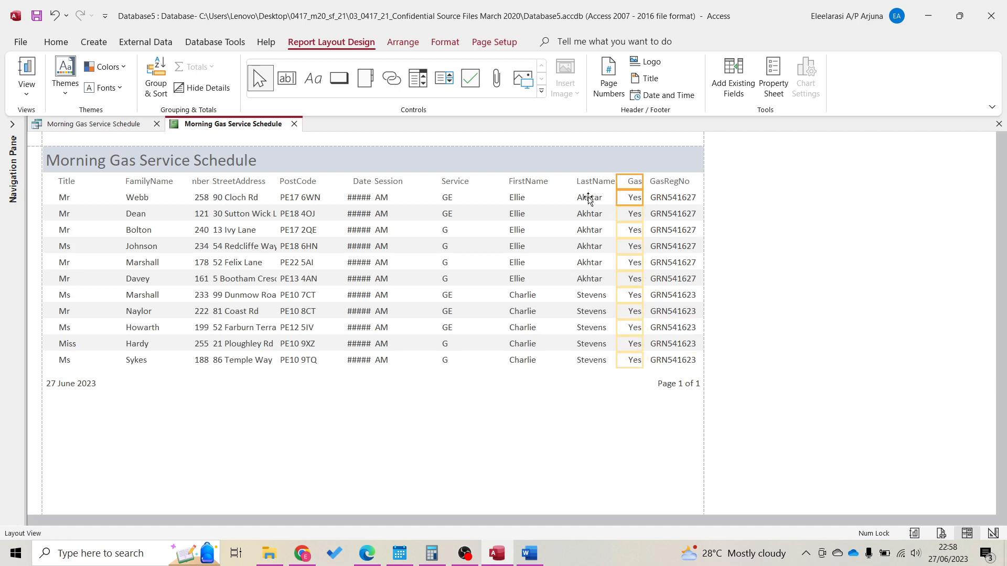
# Resize the FirstName, Service, Session and Date columns to fit their contents
pyautogui.click(538, 184)
pyautogui.keyDown('shift'); pyautogui.click(545, 199); pyautogui.keyUp('shift')
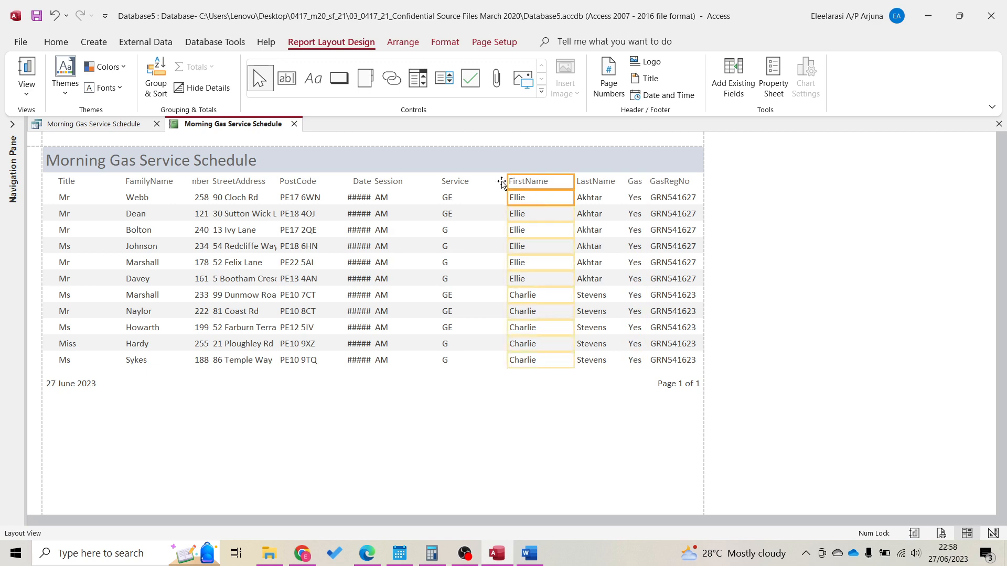
pyautogui.moveTo(502, 182); pyautogui.dragTo(522, 183)
pyautogui.click(458, 184)
pyautogui.keyDown('shift'); pyautogui.click(460, 193); pyautogui.keyUp('shift')
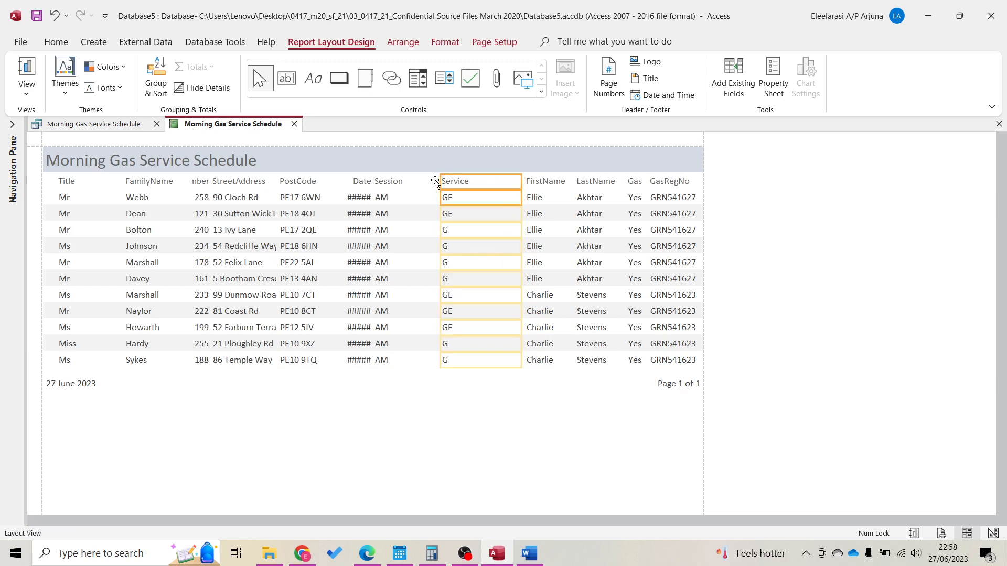
pyautogui.moveTo(439, 184); pyautogui.dragTo(469, 188)
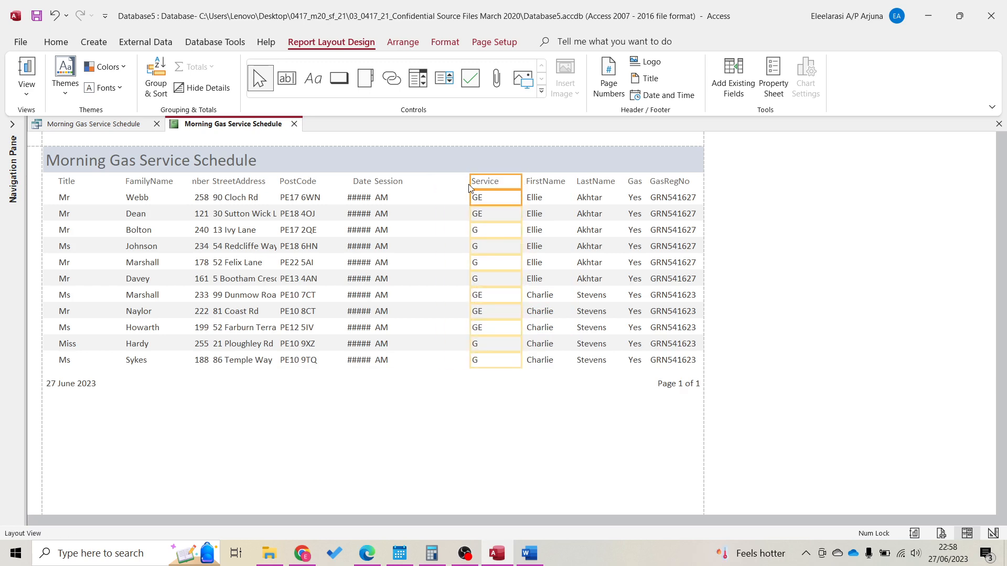
pyautogui.click(387, 188)
pyautogui.moveTo(439, 181); pyautogui.dragTo(472, 181)
pyautogui.moveTo(373, 181); pyautogui.dragTo(425, 187)
pyautogui.click(366, 182)
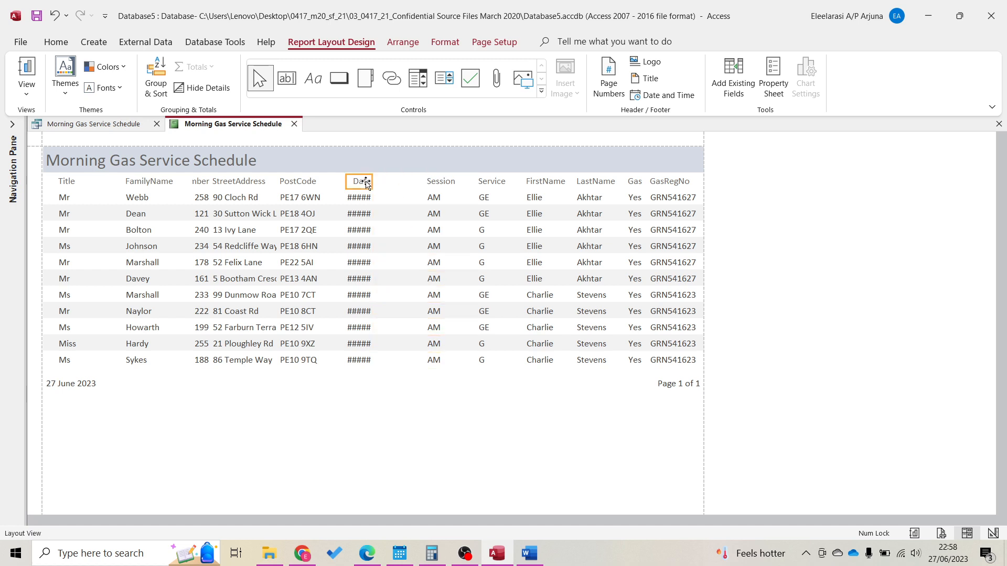
pyautogui.click(372, 195)
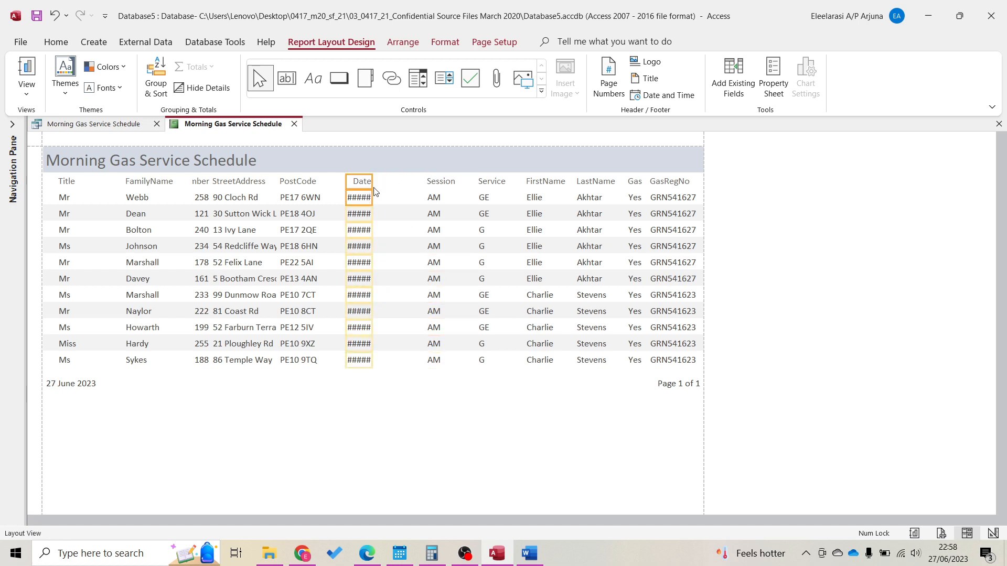
pyautogui.moveTo(372, 181); pyautogui.dragTo(418, 183)
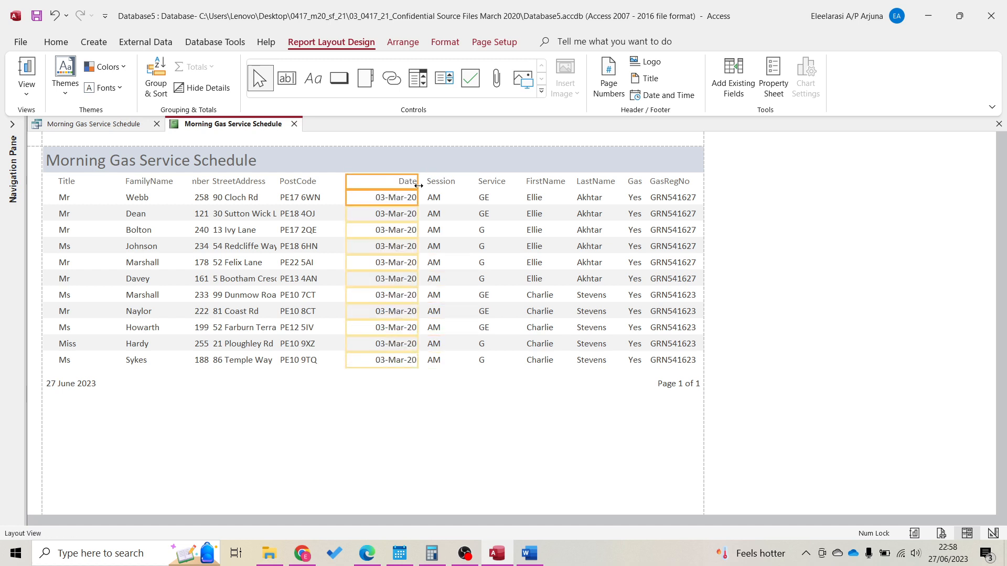
pyautogui.moveTo(346, 184); pyautogui.dragTo(366, 183)
# Nudge the PostCode column right and widen StreetAddress to show full addresses
pyautogui.click(307, 183)
pyautogui.click(309, 198)
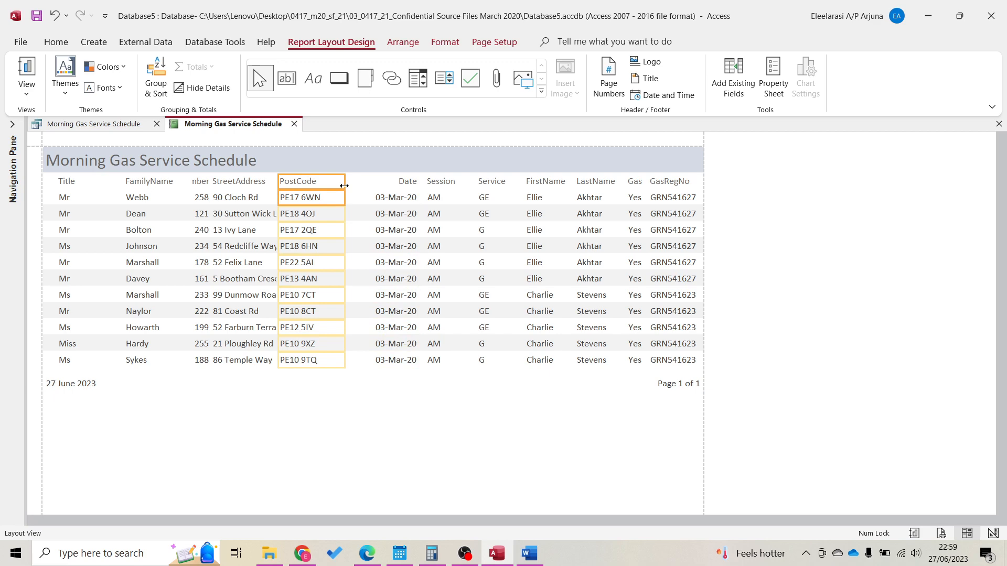
pyautogui.press('Right')
pyautogui.press('Right')
pyautogui.press('Right')
pyautogui.press('Right')
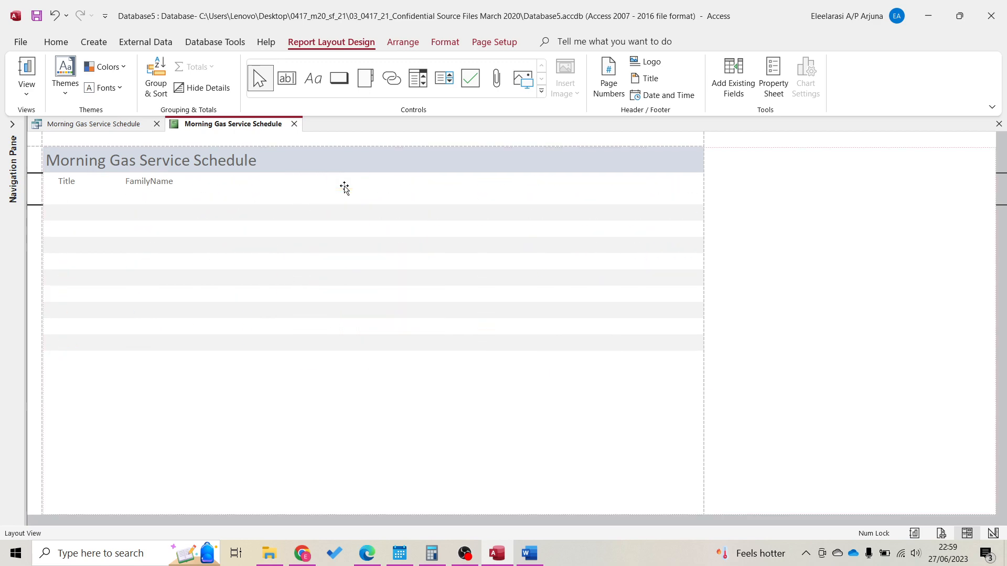
pyautogui.click(253, 181)
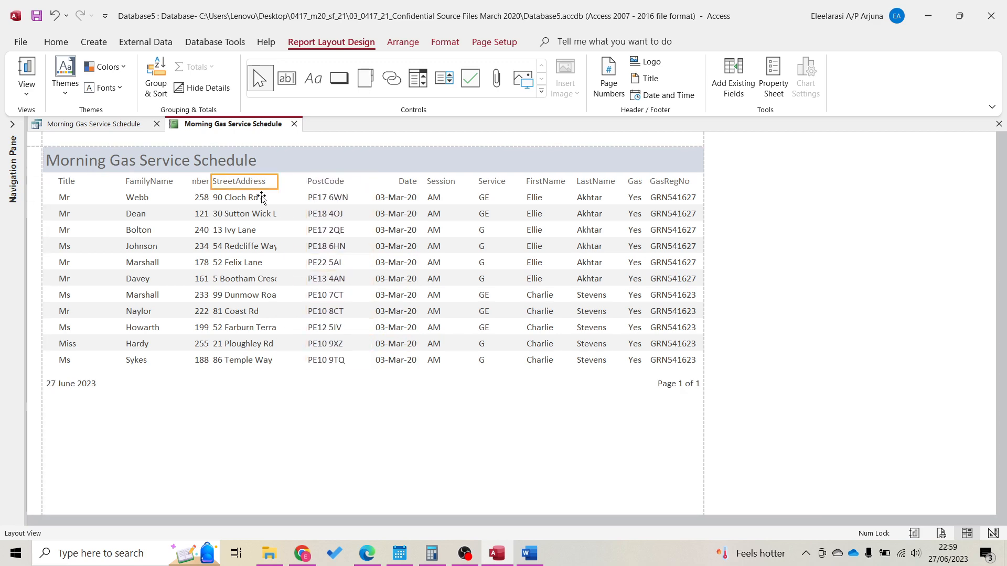
pyautogui.click(255, 198)
pyautogui.moveTo(277, 184); pyautogui.dragTo(304, 184)
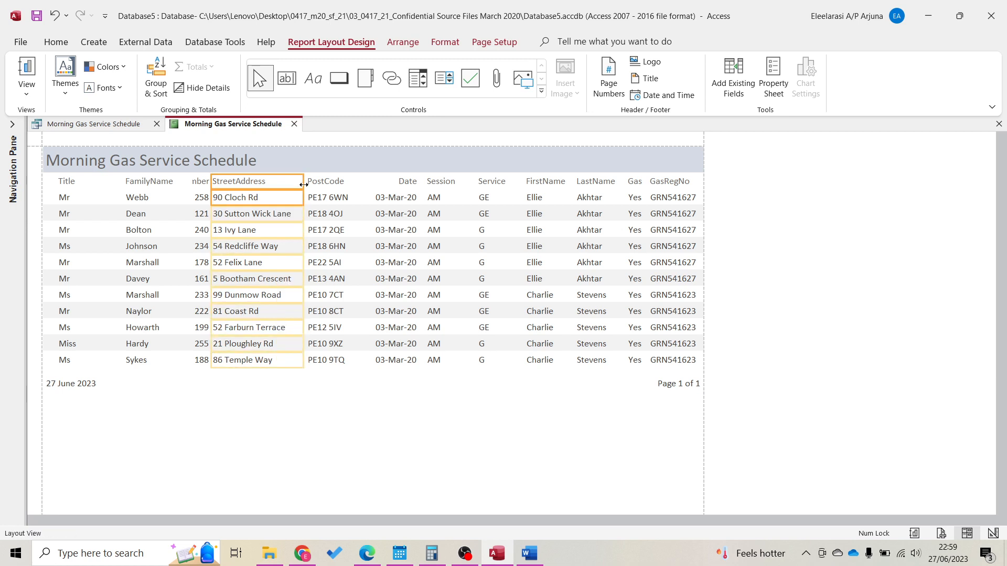
# Narrow the Title column and move FamilyName left beside it
pyautogui.click(199, 181)
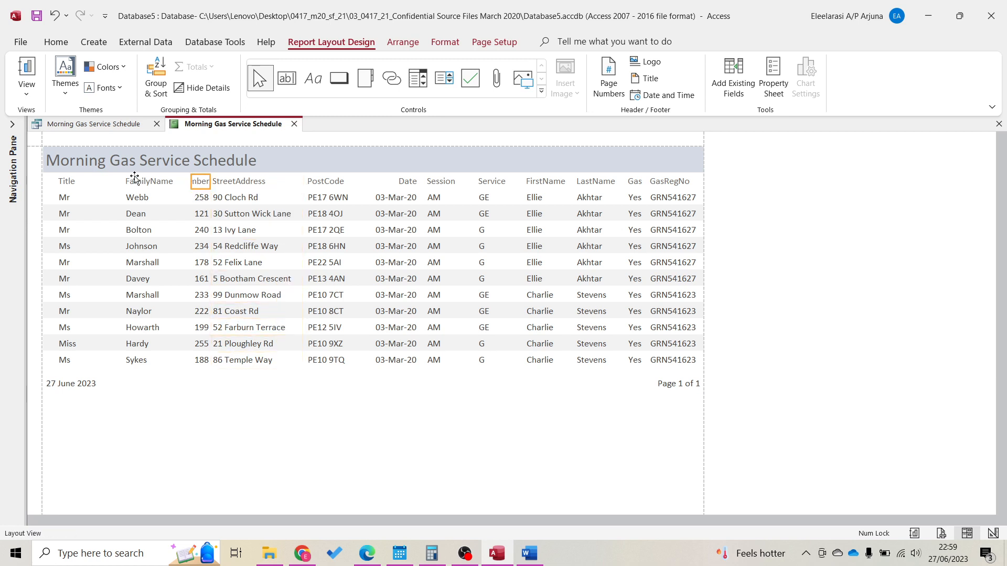
pyautogui.click(81, 181)
pyautogui.click(91, 197)
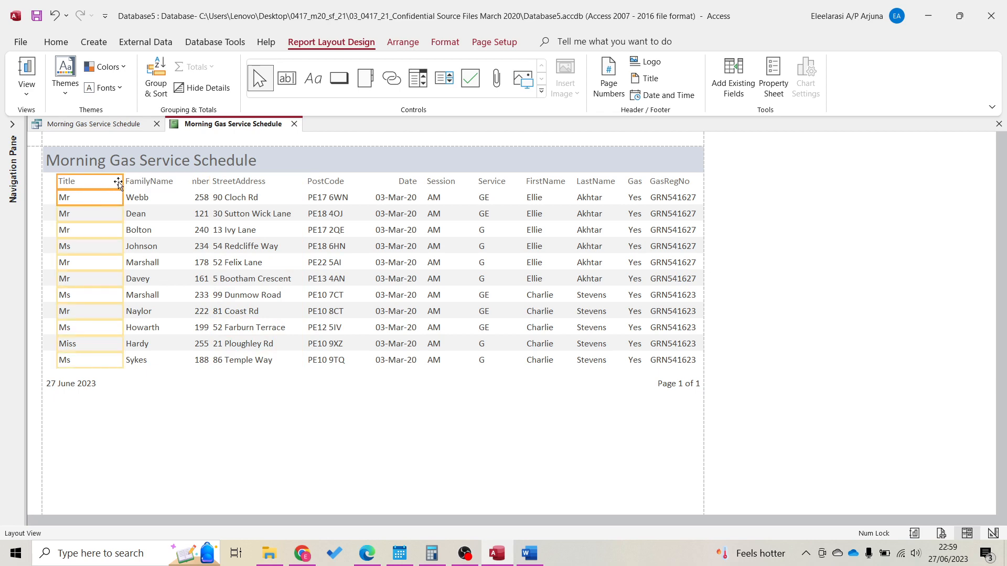
pyautogui.moveTo(123, 182); pyautogui.dragTo(77, 181)
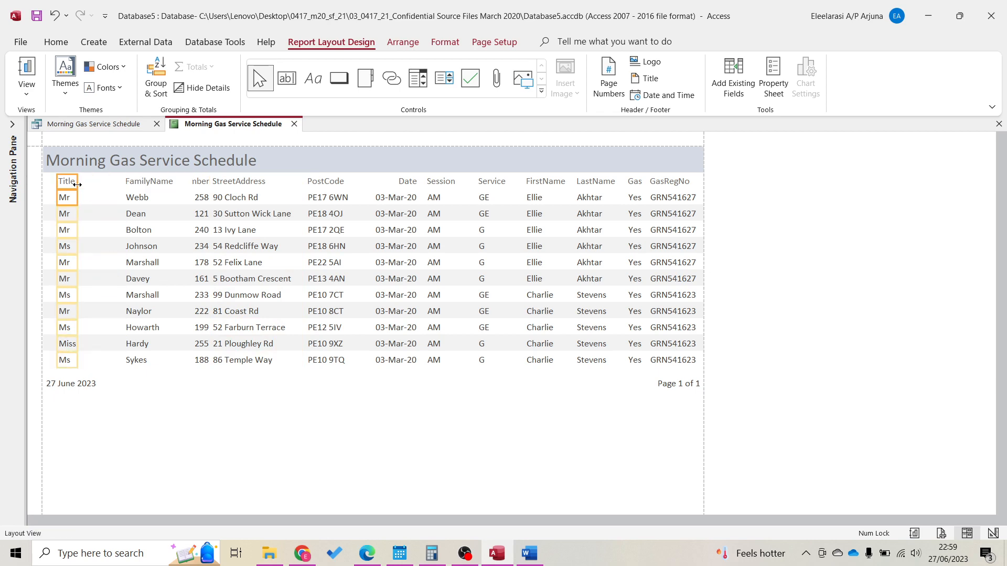
pyautogui.click(136, 181)
pyautogui.click(145, 197)
pyautogui.press('Left')
pyautogui.press('Left')
pyautogui.press('Left')
pyautogui.press('Left')
pyautogui.press('Left')
pyautogui.press('Left')
pyautogui.press('Left')
pyautogui.press('Left')
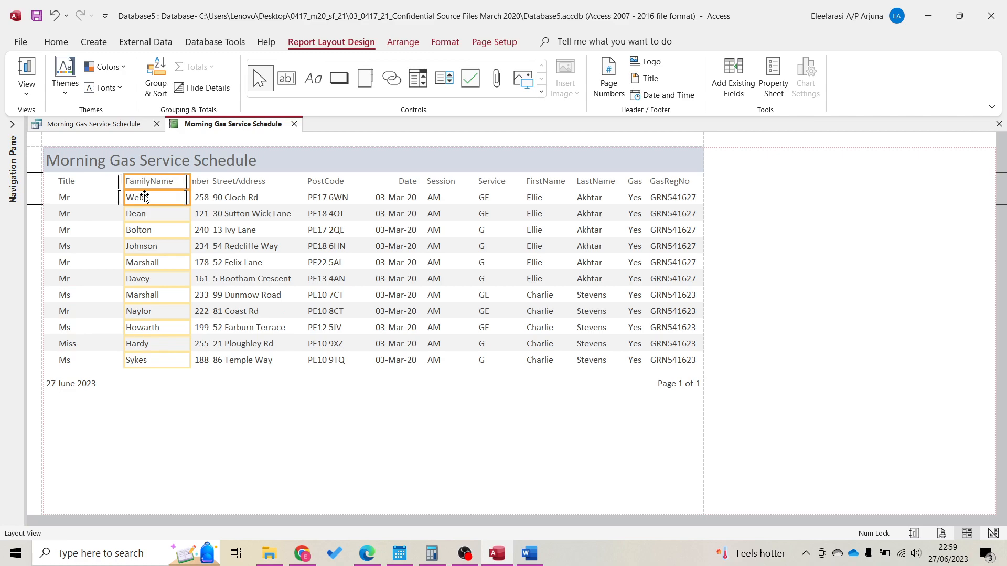
pyautogui.press('Left')
pyautogui.press('Left')
pyautogui.press('Left')
pyautogui.press('Left')
pyautogui.press('Left')
pyautogui.press('Left')
pyautogui.press('Left')
pyautogui.press('Left')
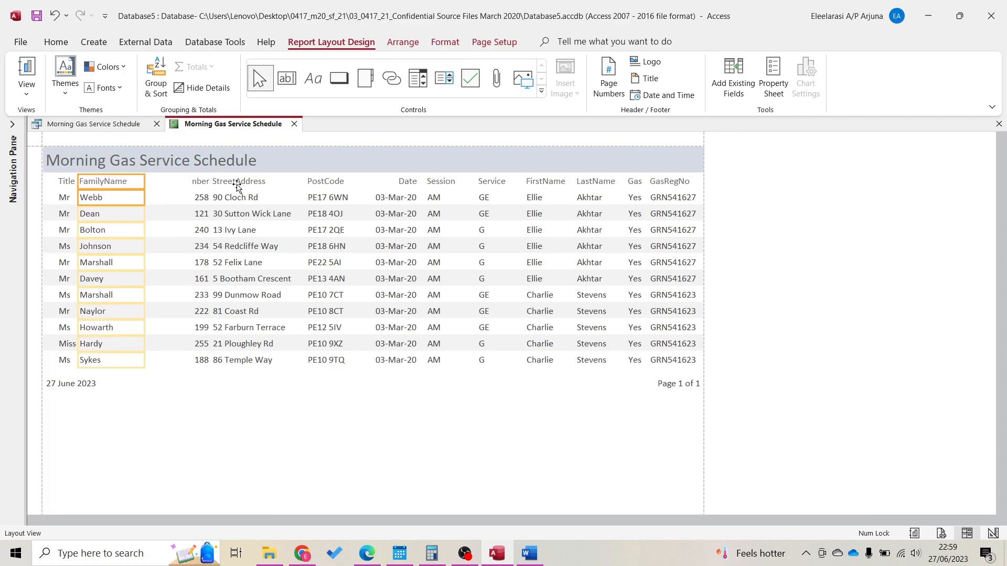
# Widen CustomerNumber to show its full label and snap Access to the left half
pyautogui.click(200, 184)
pyautogui.keyDown('shift'); pyautogui.click(202, 200); pyautogui.keyUp('shift')
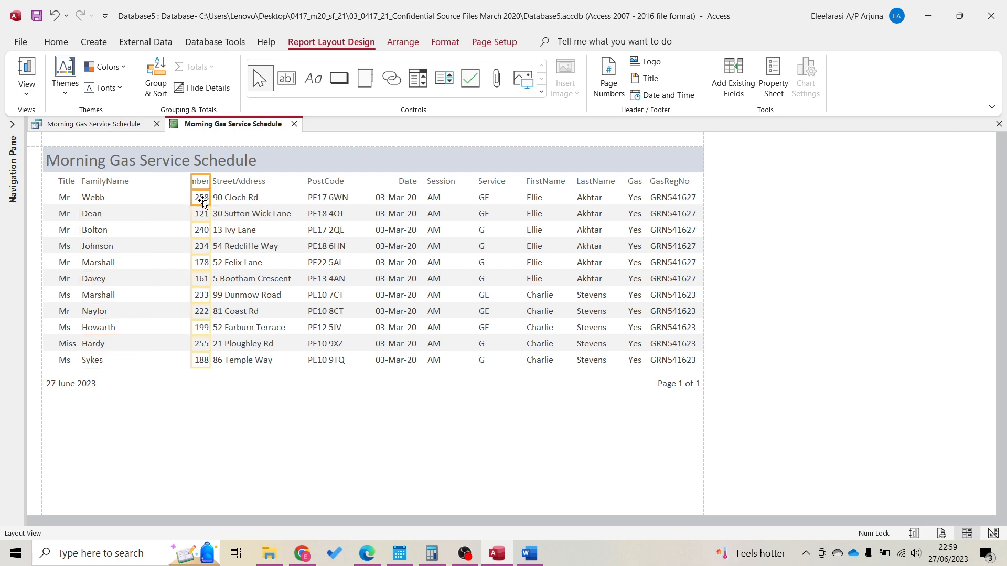
pyautogui.moveTo(191, 185); pyautogui.dragTo(136, 185)
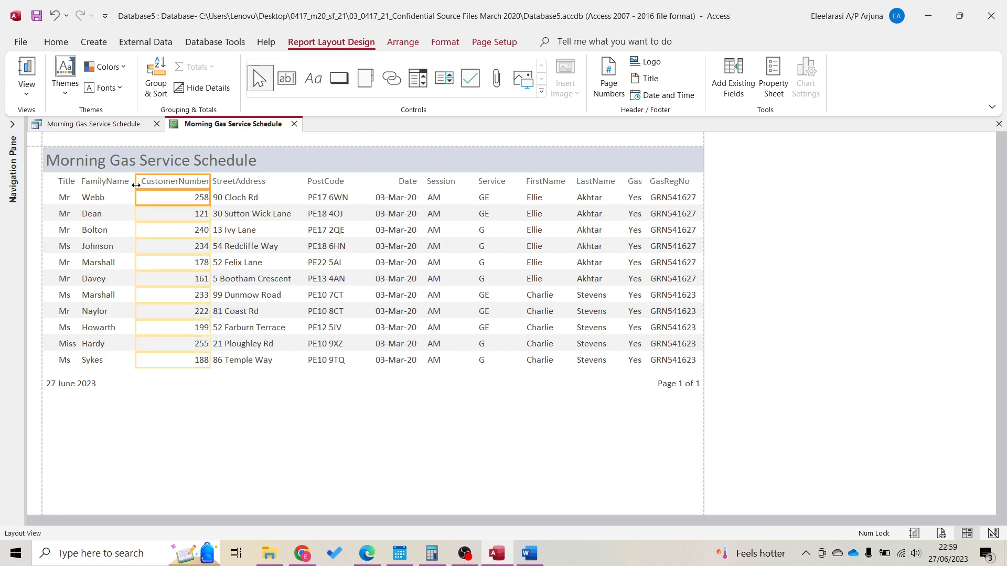
pyautogui.click(475, 405)
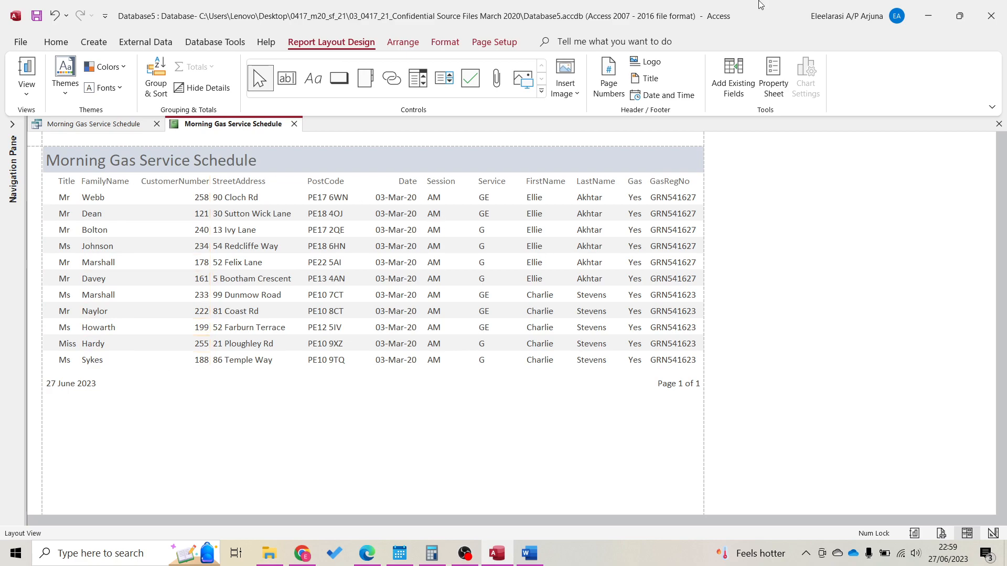
pyautogui.press('super+Down')
pyautogui.press('super+Left')
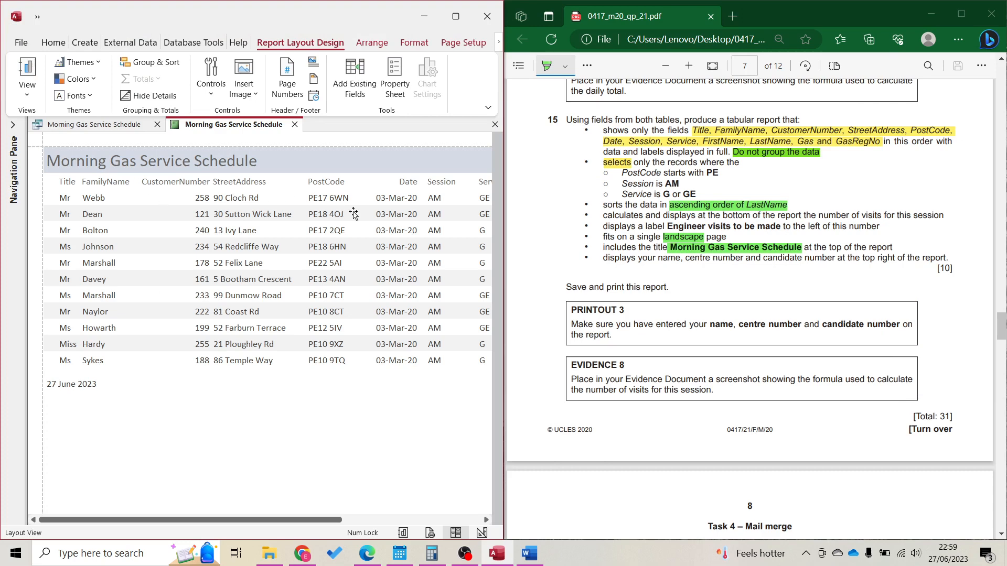
# Add a Count Records total under the Service column showing 11, then switch to Design View
pyautogui.click(439, 521)
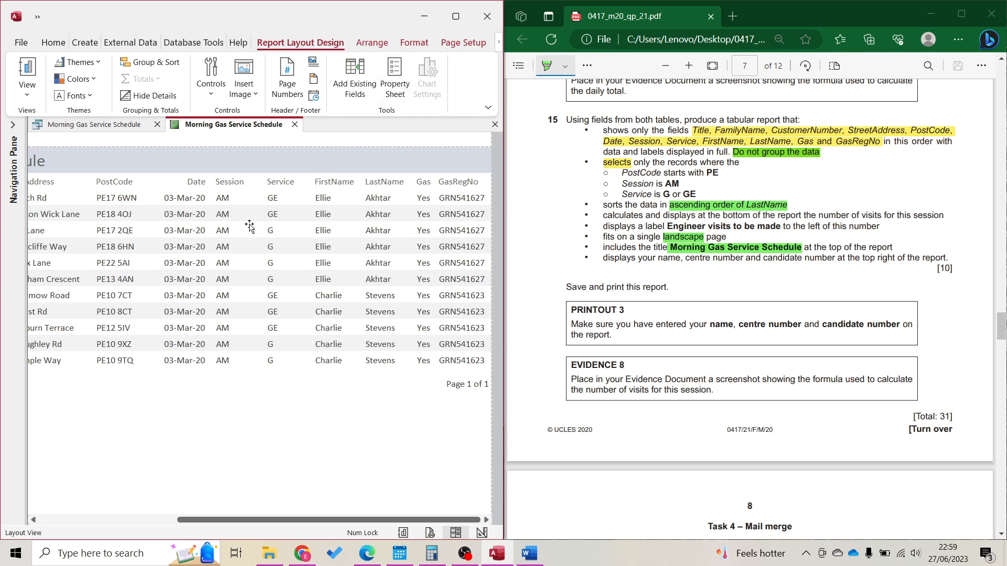
pyautogui.click(267, 229)
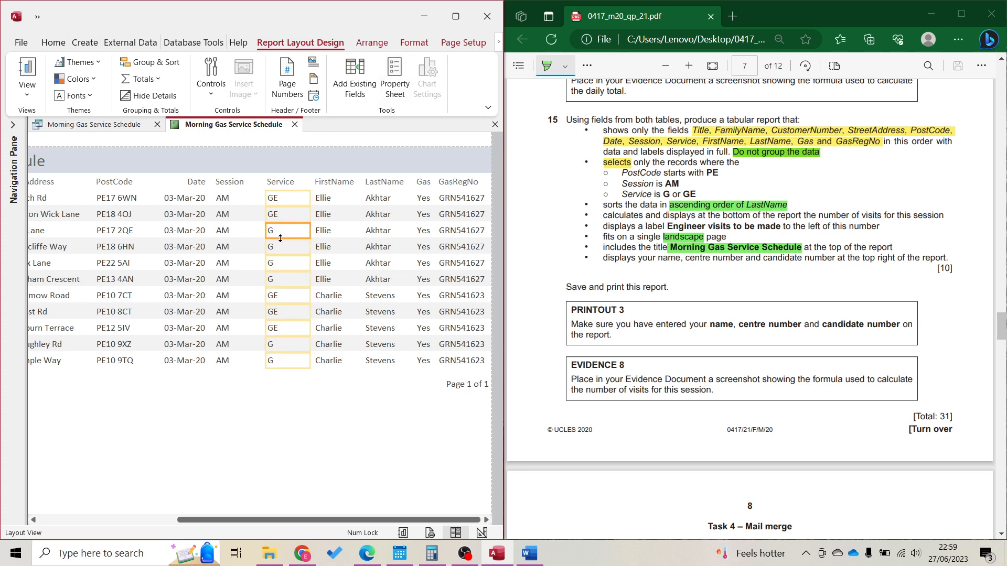
pyautogui.click(149, 80)
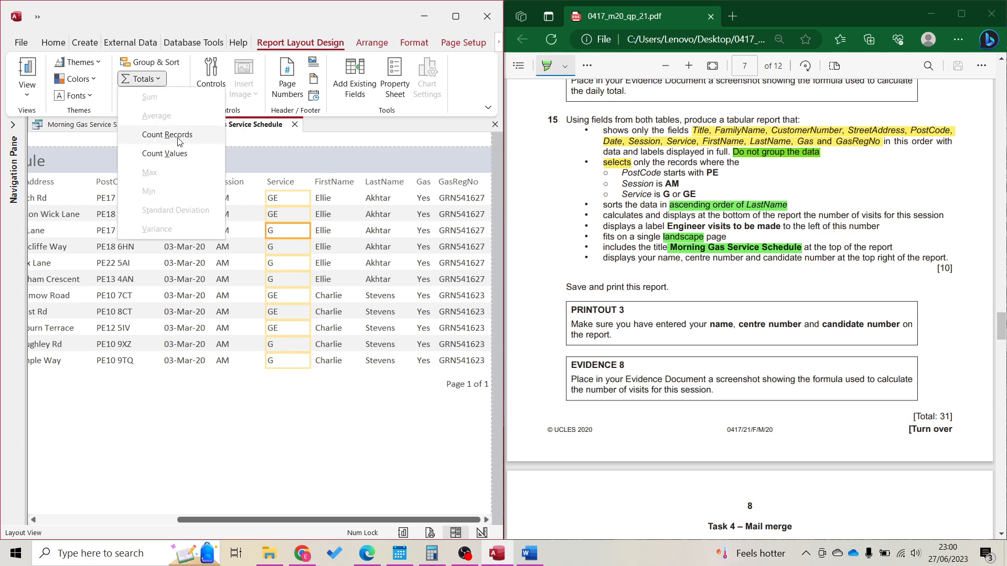
pyautogui.click(168, 135)
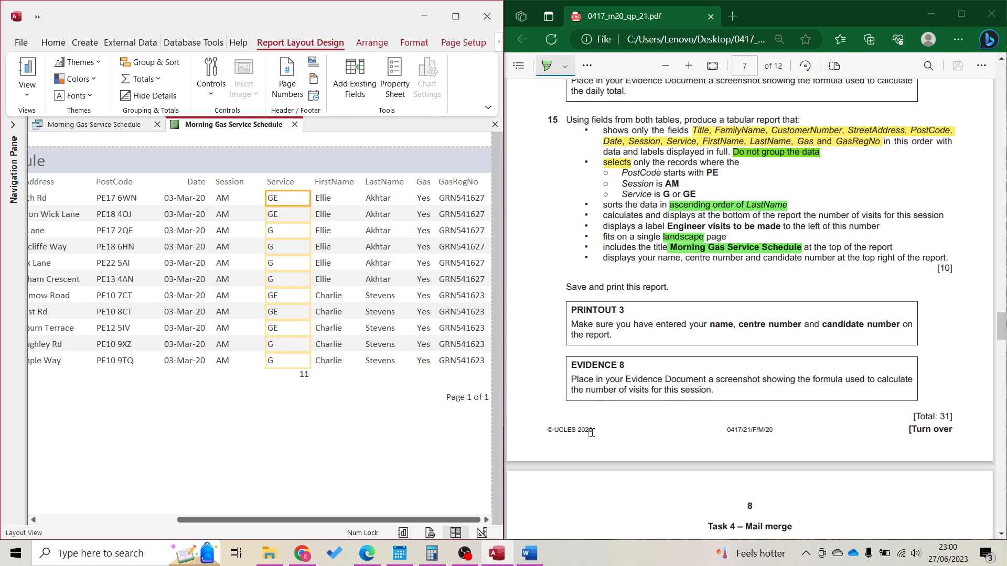
pyautogui.click(482, 533)
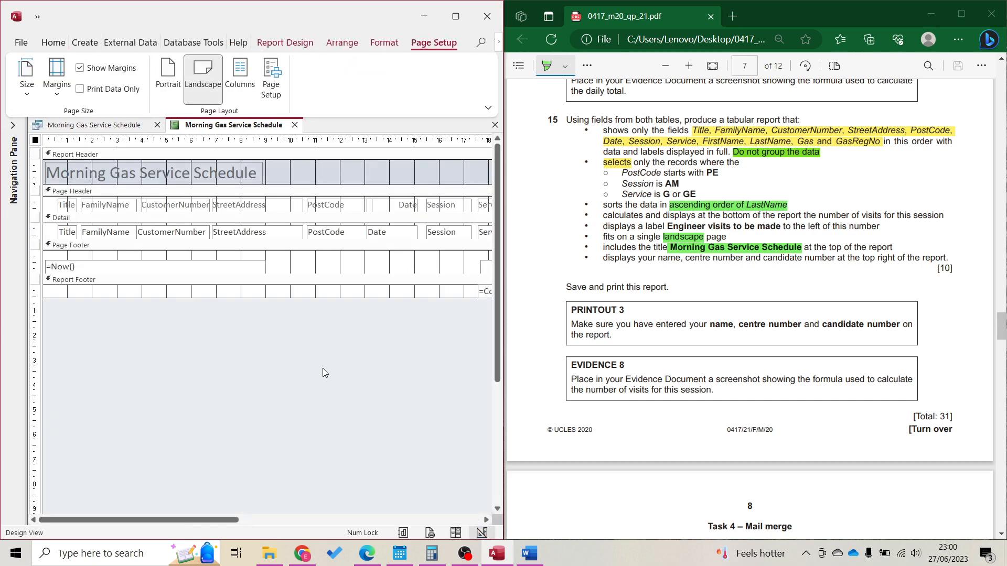
# Draw a Report Footer label reading 'Engineer visits to be made' left of =Count(*)
pyautogui.click(402, 519)
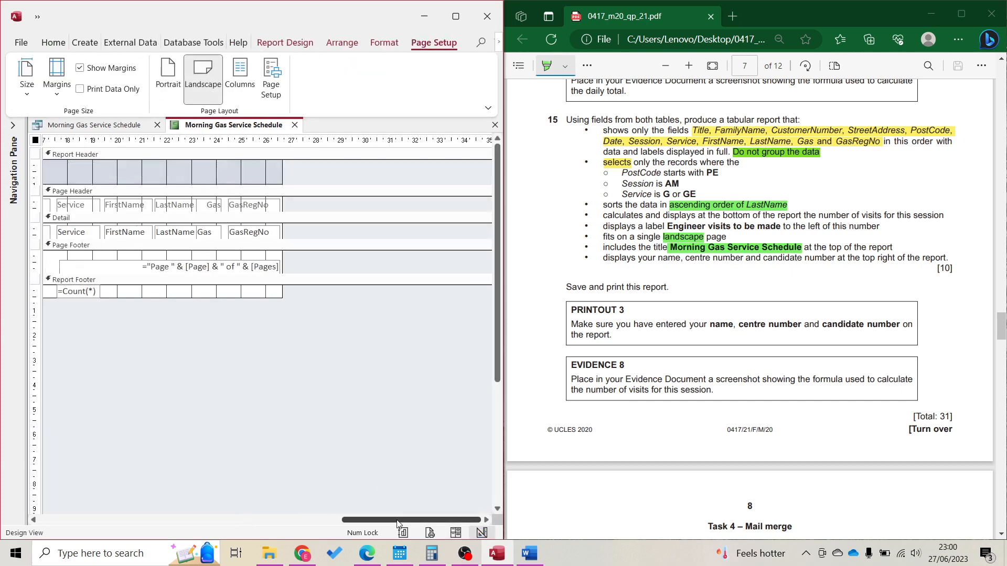
pyautogui.moveTo(398, 521); pyautogui.dragTo(204, 520)
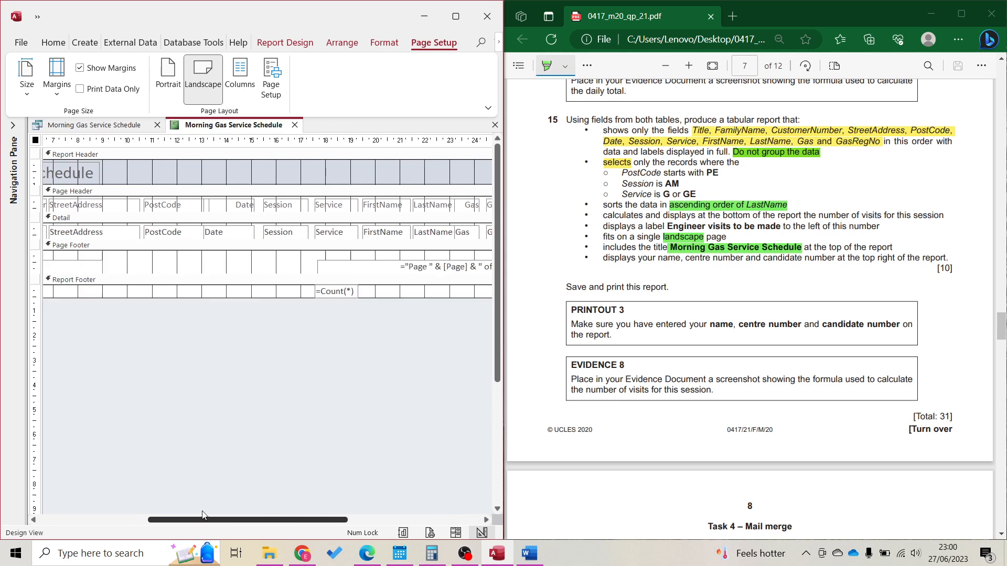
pyautogui.click(284, 43)
pyautogui.click(193, 79)
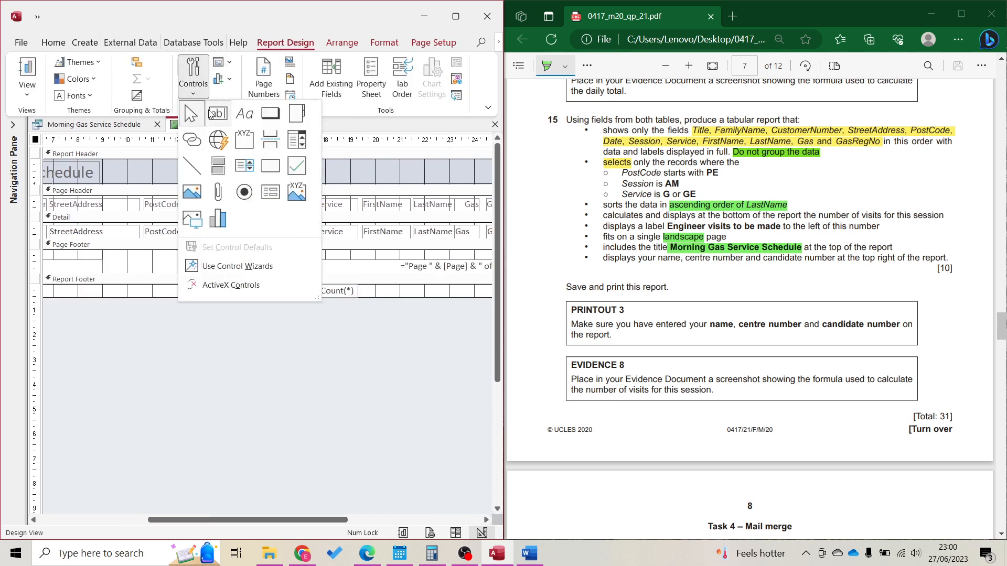
pyautogui.click(243, 114)
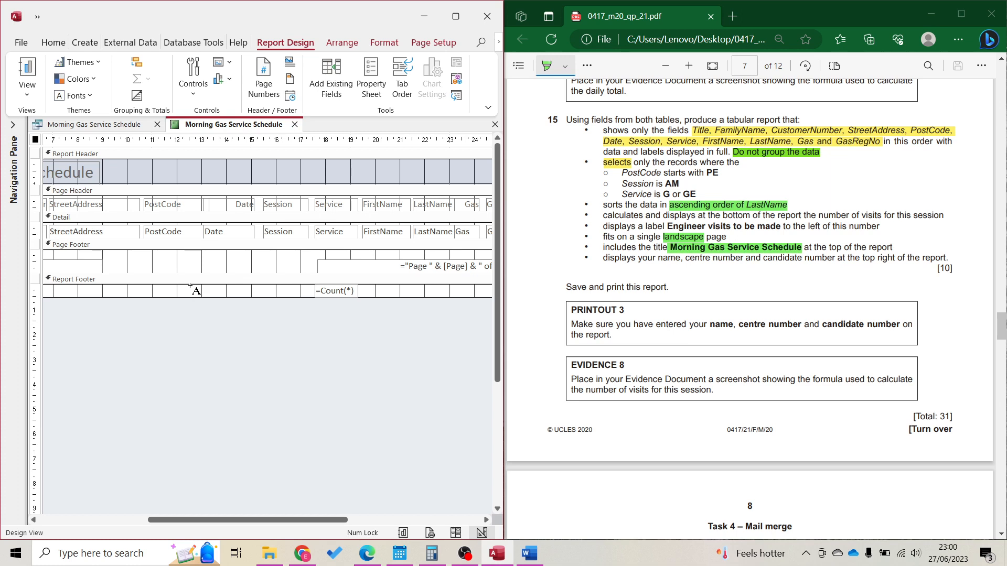
pyautogui.moveTo(189, 285); pyautogui.dragTo(313, 296)
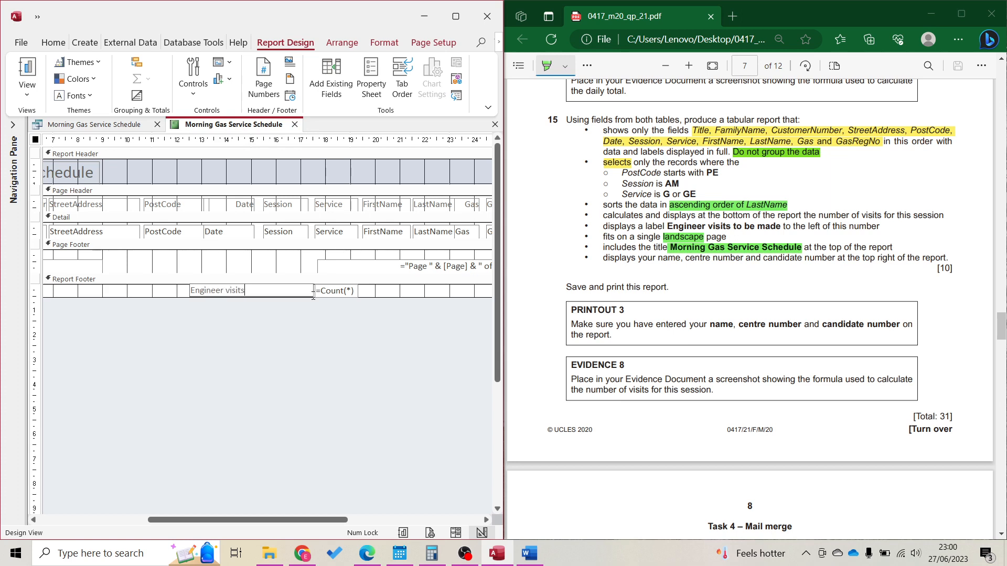
pyautogui.write('Engineer visits to be made')
pyautogui.click(368, 380)
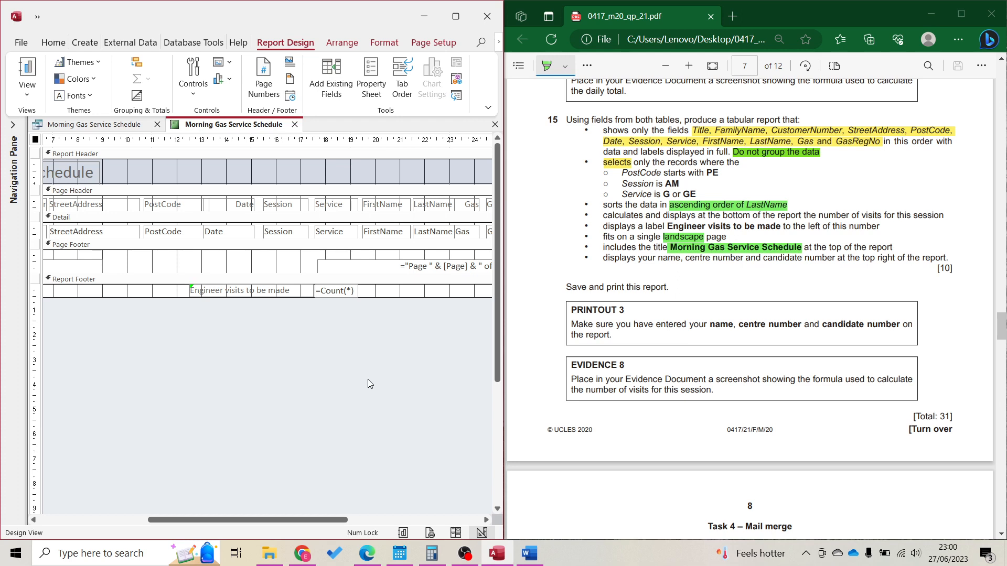
pyautogui.click(455, 533)
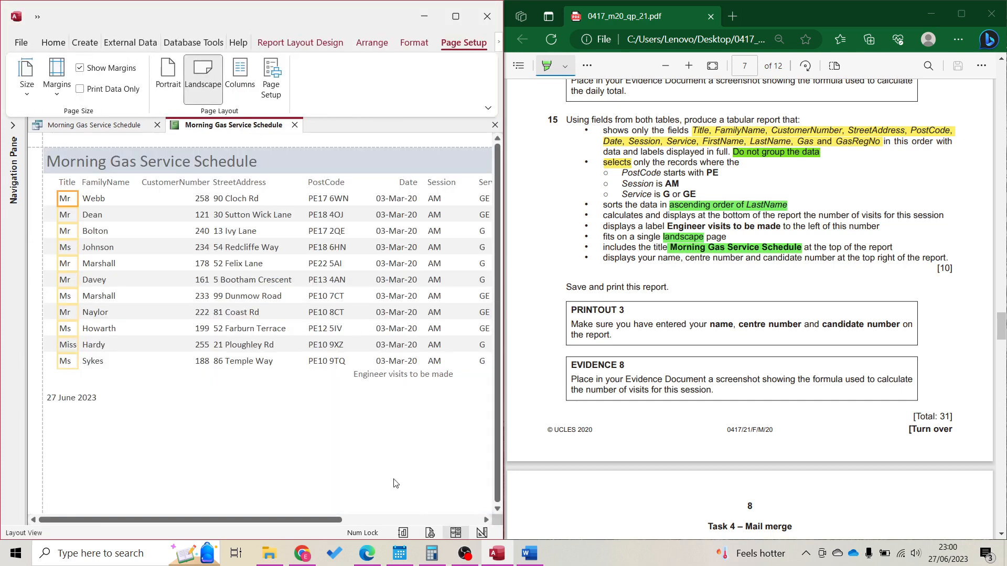
# Nudge the footer label beside the count 11 and trim its left edge, then return to Design View
pyautogui.click(398, 520)
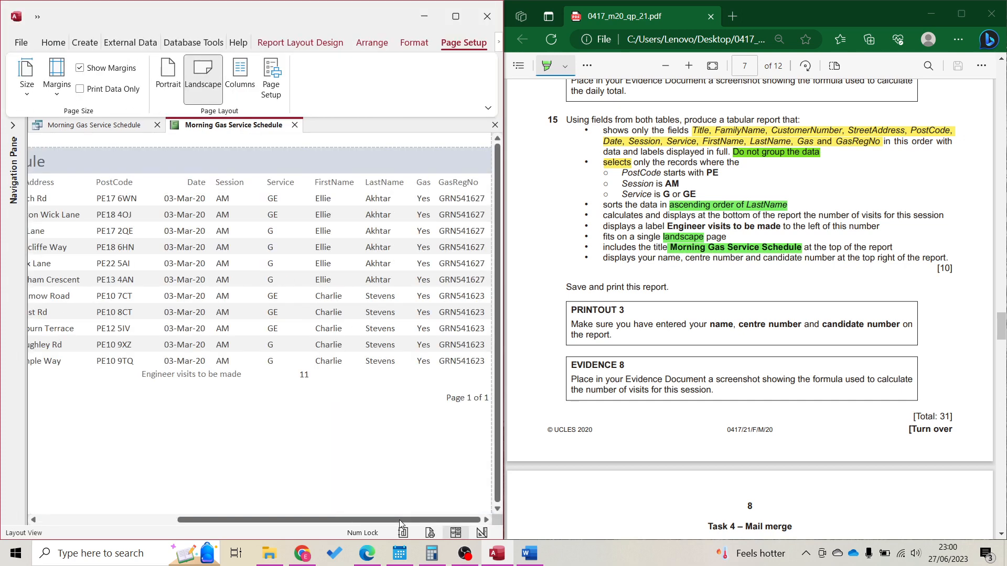
pyautogui.click(215, 379)
pyautogui.press('Right')
pyautogui.press('Right')
pyautogui.press('Right')
pyautogui.press('Right')
pyautogui.press('Right')
pyautogui.press('Right')
pyautogui.press('Right')
pyautogui.press('Right')
pyautogui.press('Right')
pyautogui.press('Right')
pyautogui.press('Right')
pyautogui.press('Right')
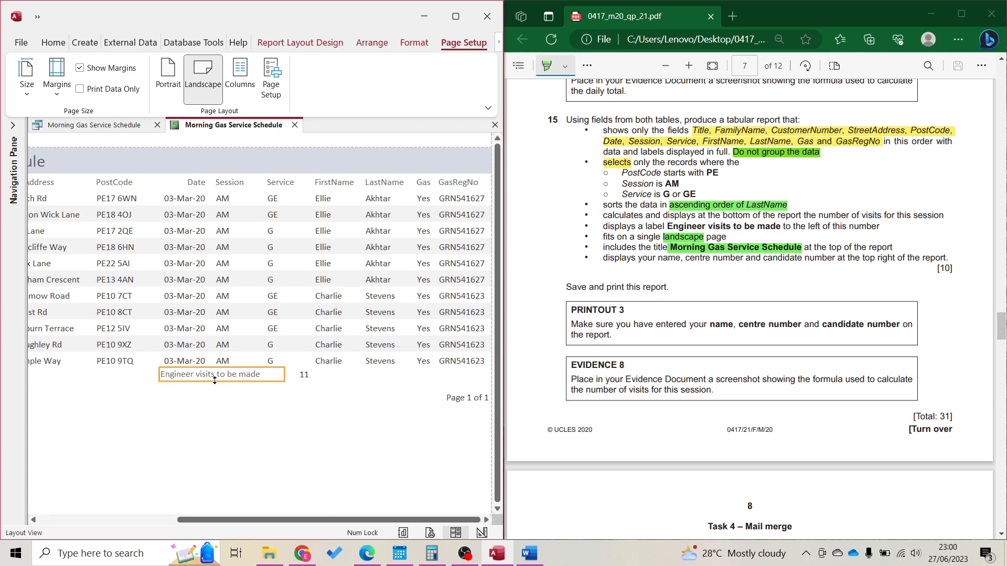
pyautogui.press('Right')
pyautogui.press('Right')
pyautogui.press('Right')
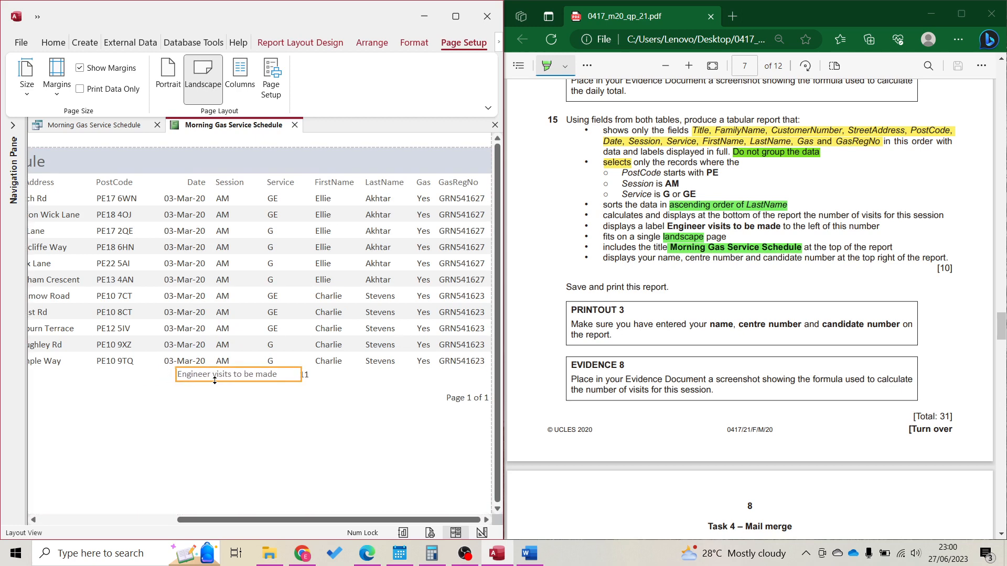
pyautogui.press('Left')
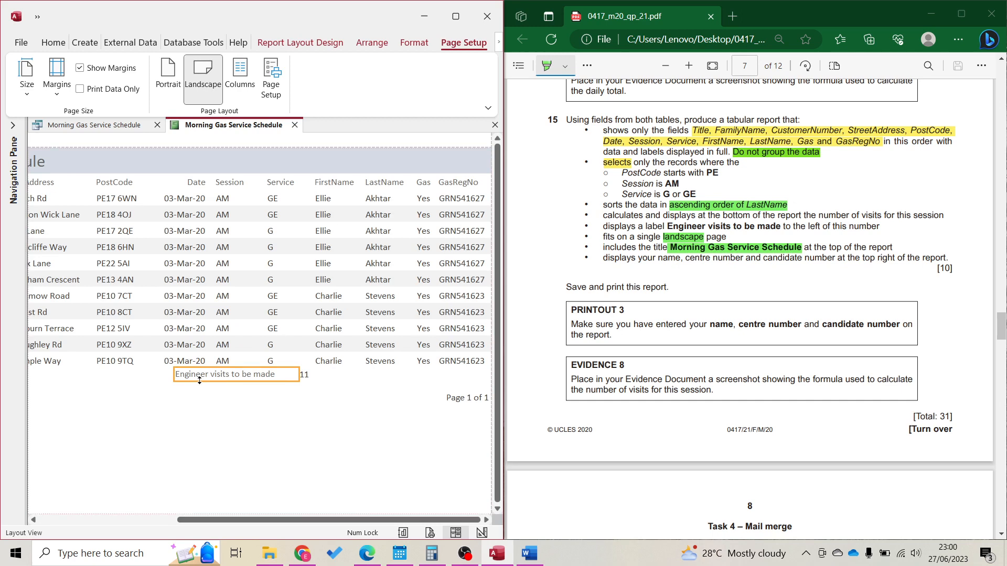
pyautogui.press('Left')
pyautogui.moveTo(171, 372)
pyautogui.mouseDown()
pyautogui.moveTo(206, 373)
pyautogui.moveTo(191, 373)
pyautogui.mouseUp()
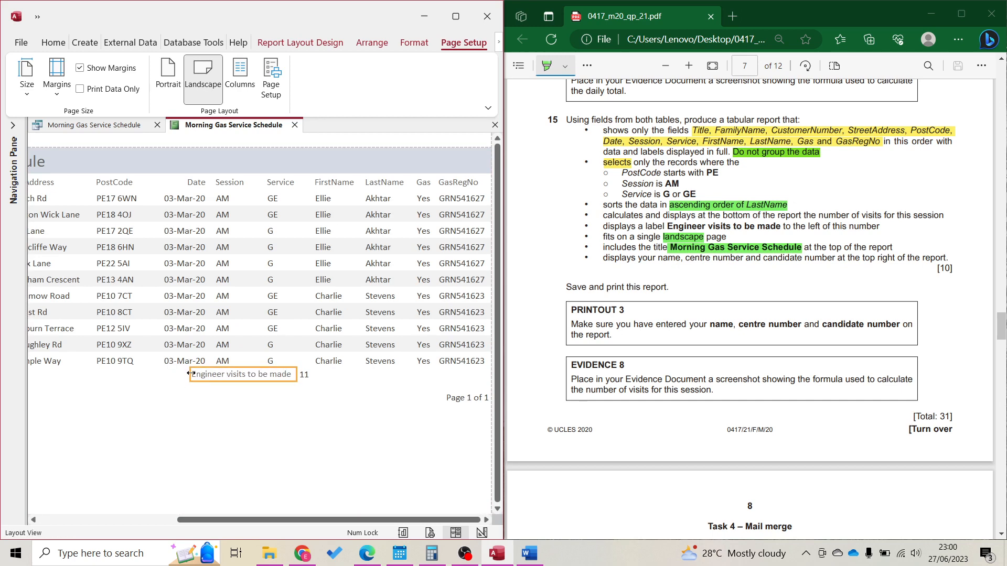
pyautogui.click(267, 445)
pyautogui.click(482, 533)
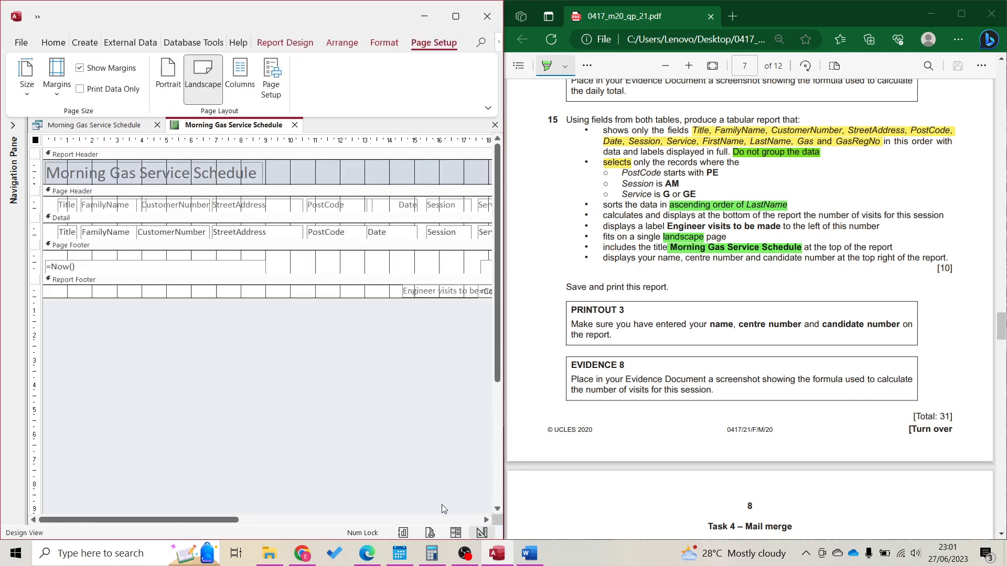
# Add a top-right header label with the candidate's name, centre number and candidate number, then preview
pyautogui.click(465, 520)
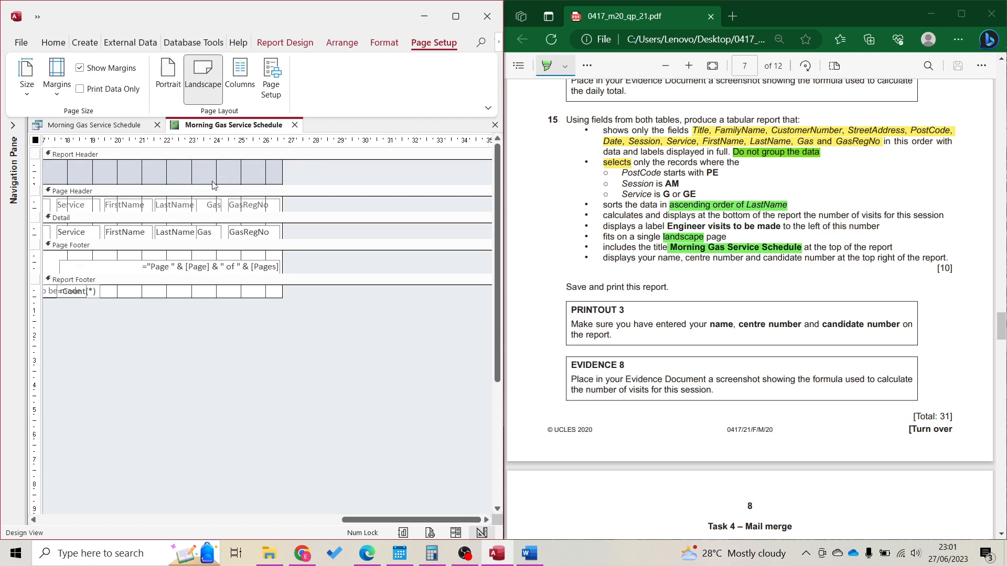
pyautogui.click(267, 45)
pyautogui.click(219, 77)
pyautogui.click(193, 84)
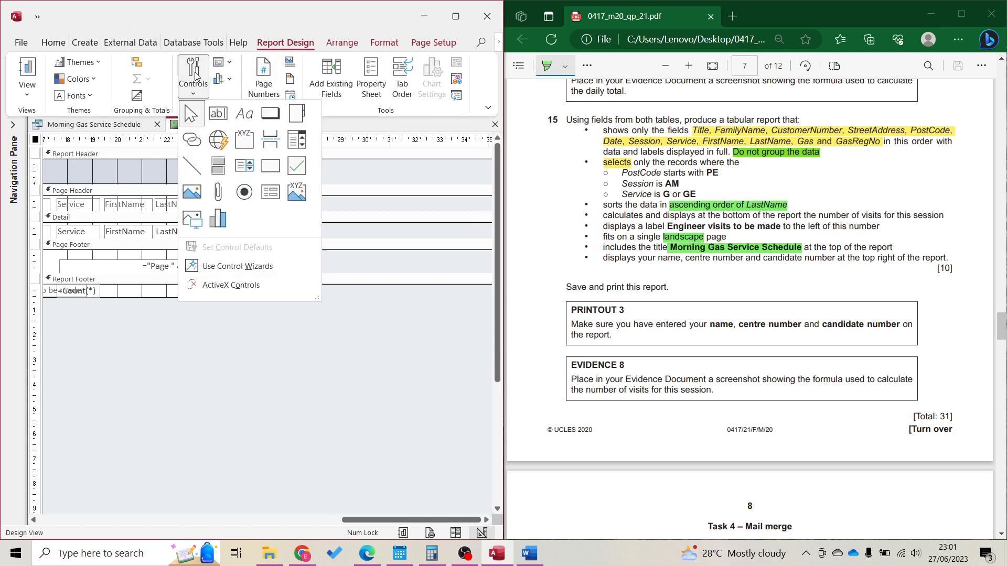
pyautogui.click(242, 112)
pyautogui.moveTo(152, 165); pyautogui.dragTo(271, 179)
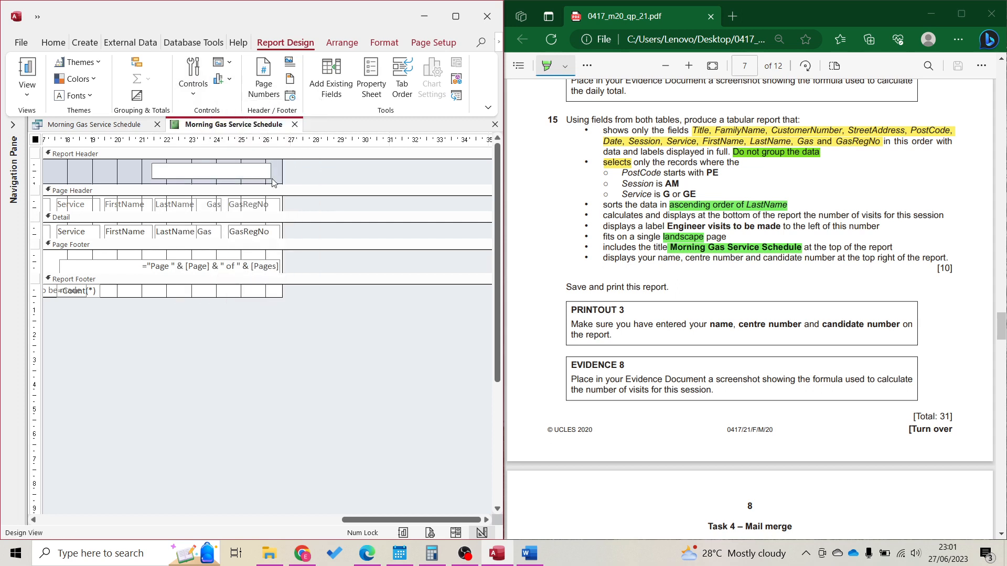
pyautogui.press('BackSpace')
pyautogui.press('BackSpace')
pyautogui.press('BackSpace')
pyautogui.press('BackSpace')
pyautogui.press('BackSpace')
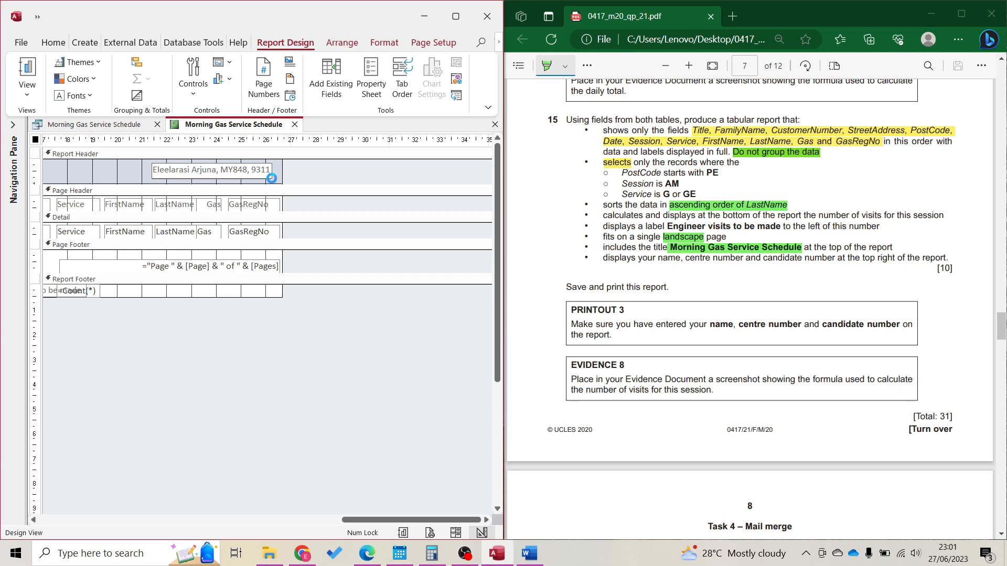
pyautogui.click(273, 182)
pyautogui.click(456, 533)
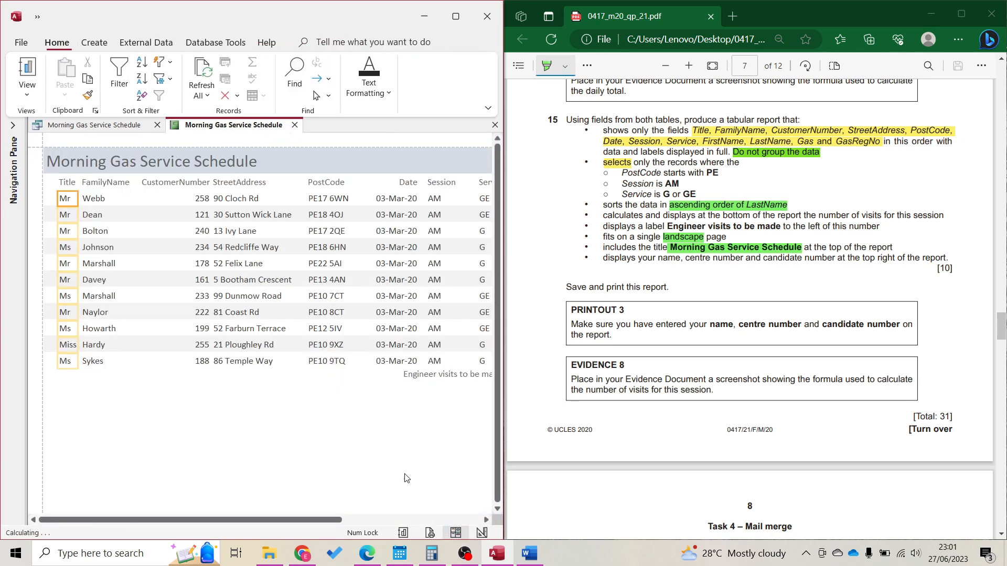
pyautogui.click(430, 532)
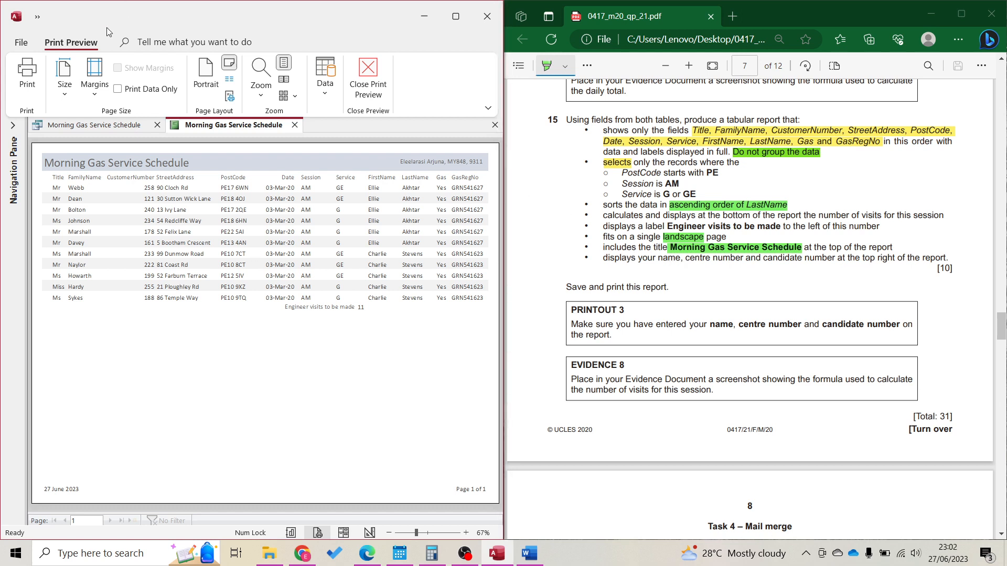
# Print the report with Microsoft Print to PDF as P3, then go back to Design view
pyautogui.click(25, 75)
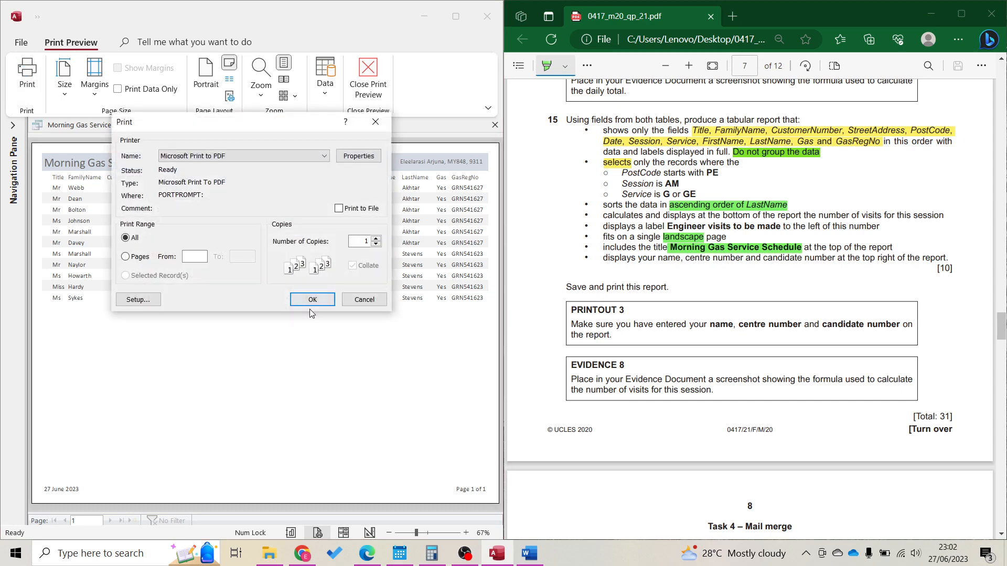
pyautogui.click(311, 299)
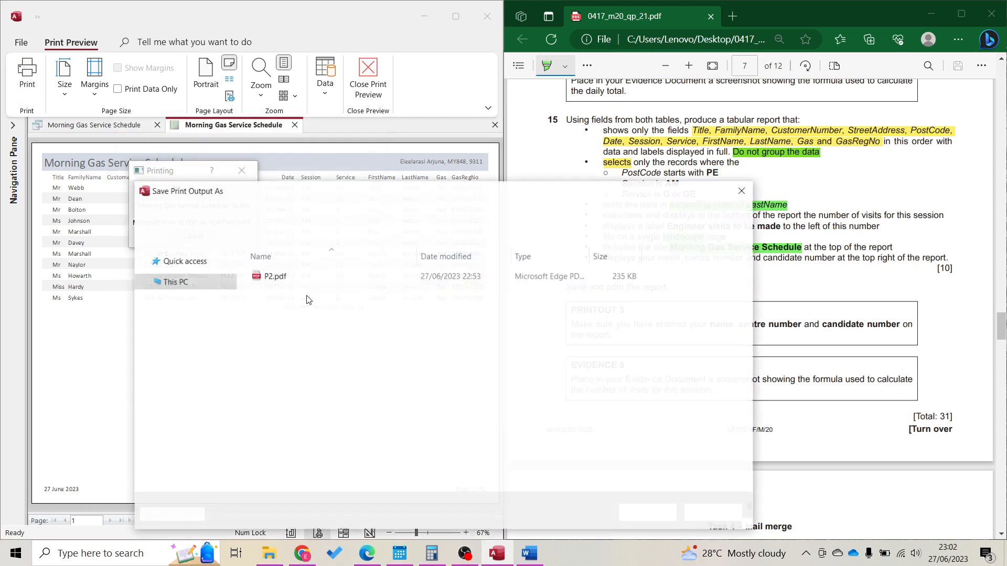
pyautogui.write('P3')
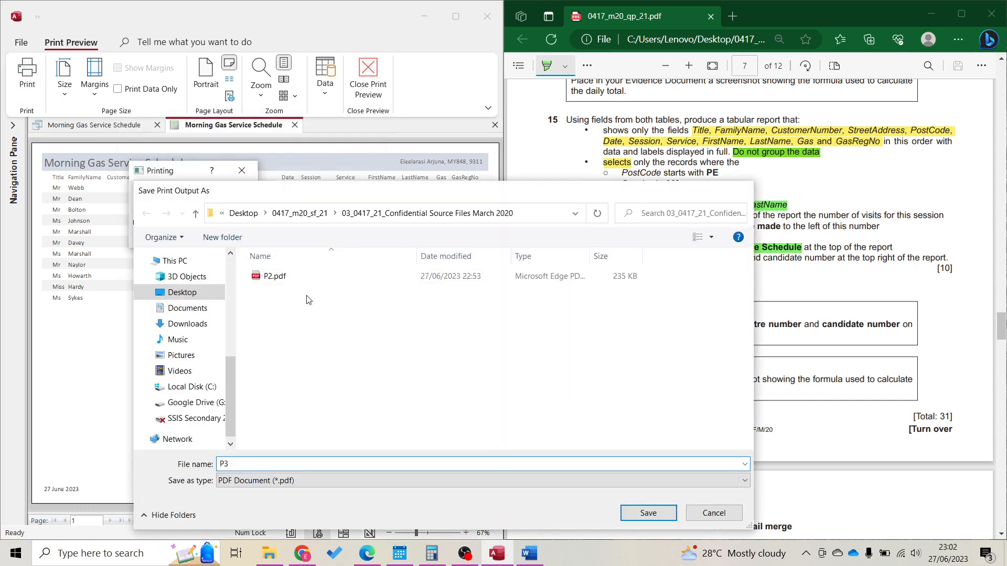
pyautogui.press('Return')
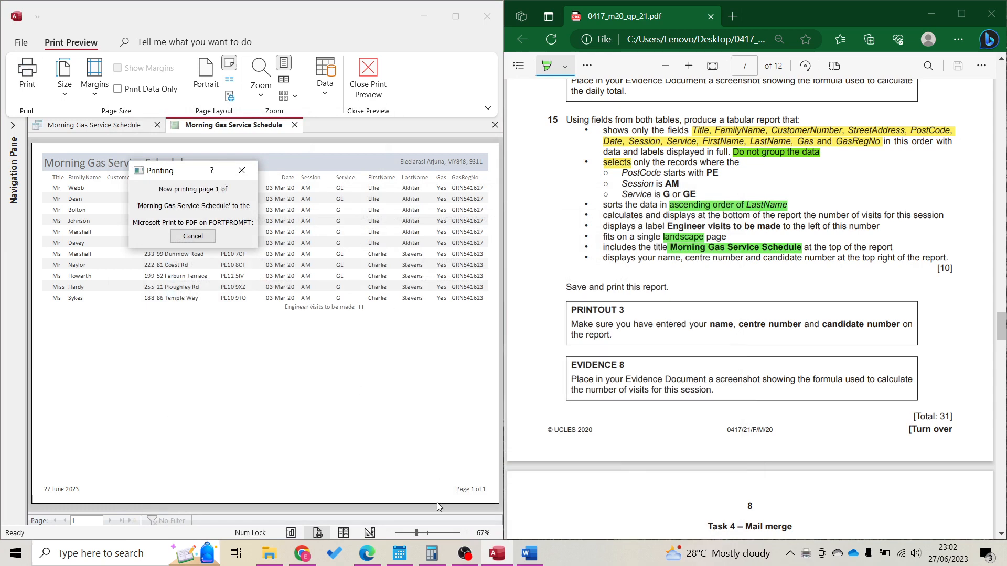
pyautogui.click(372, 534)
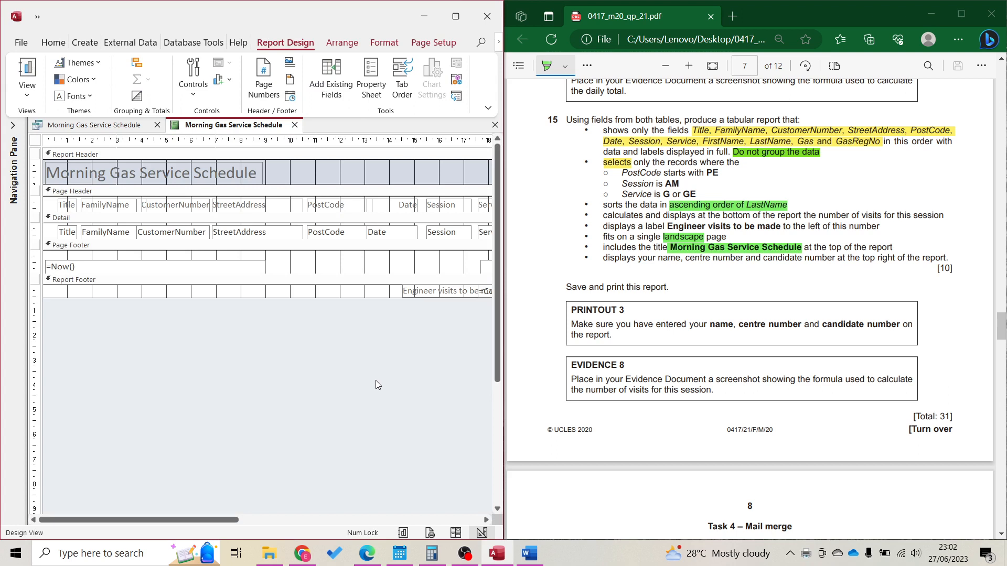
# Nudge the 'Engineer visits to be made' label left beside the =Count(*) formula
pyautogui.click(445, 520)
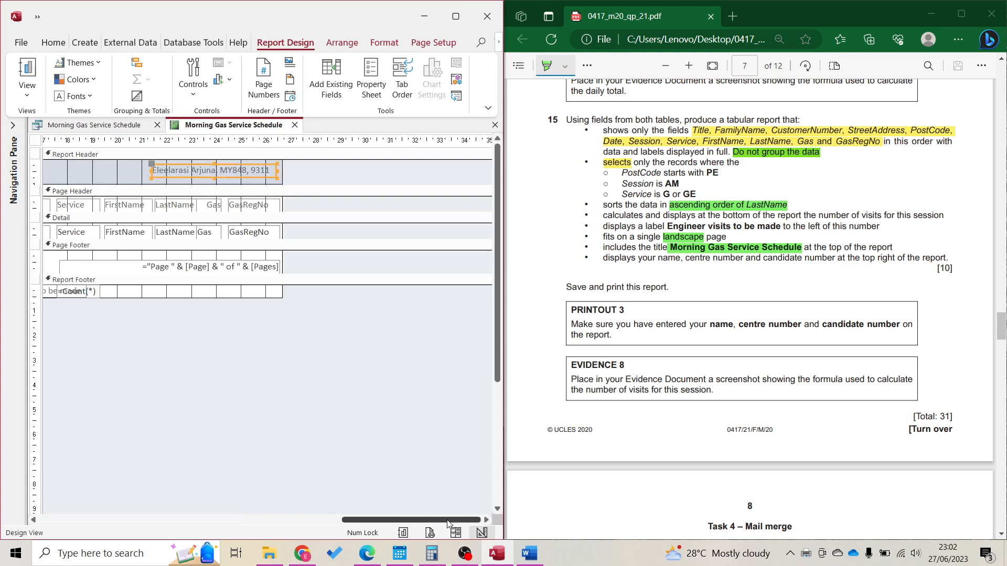
pyautogui.moveTo(360, 520); pyautogui.dragTo(178, 521)
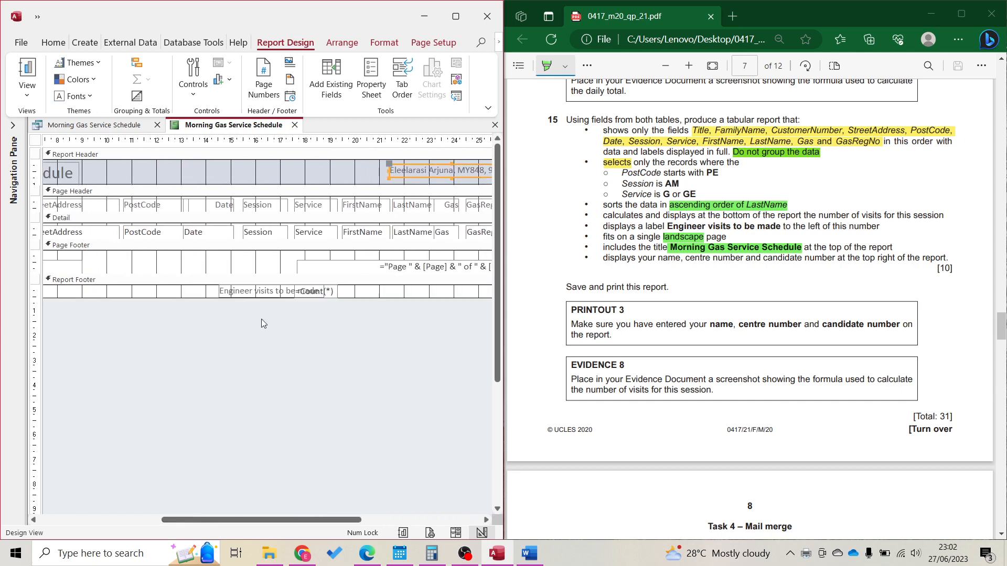
pyautogui.click(257, 290)
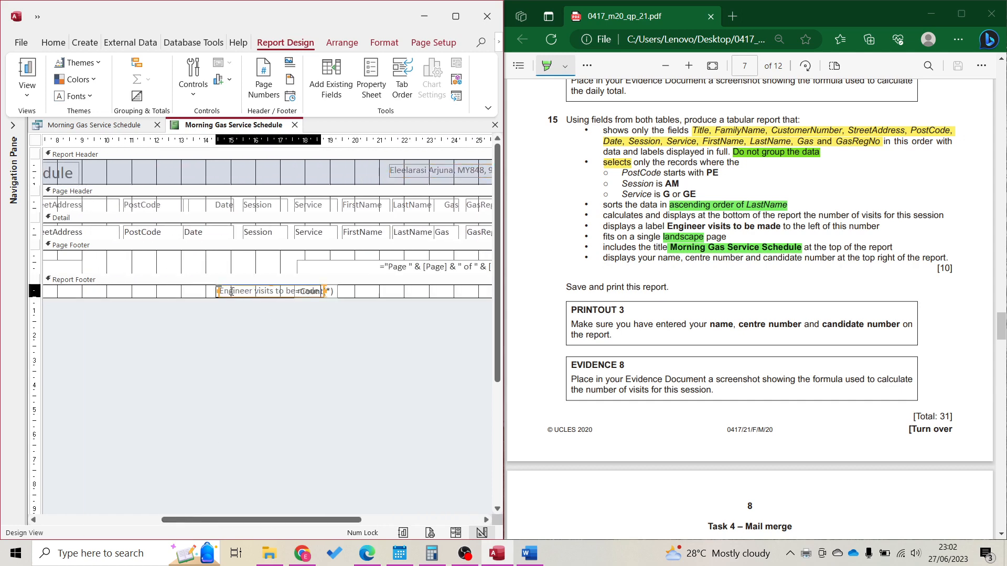
pyautogui.press('Left')
pyautogui.press('Left')
pyautogui.press('Left')
pyautogui.press('Left')
pyautogui.press('Left')
pyautogui.press('Left')
pyautogui.press('Left')
pyautogui.press('Left')
pyautogui.press('Left')
pyautogui.press('Left')
pyautogui.press('Left')
pyautogui.press('Left')
pyautogui.press('Left')
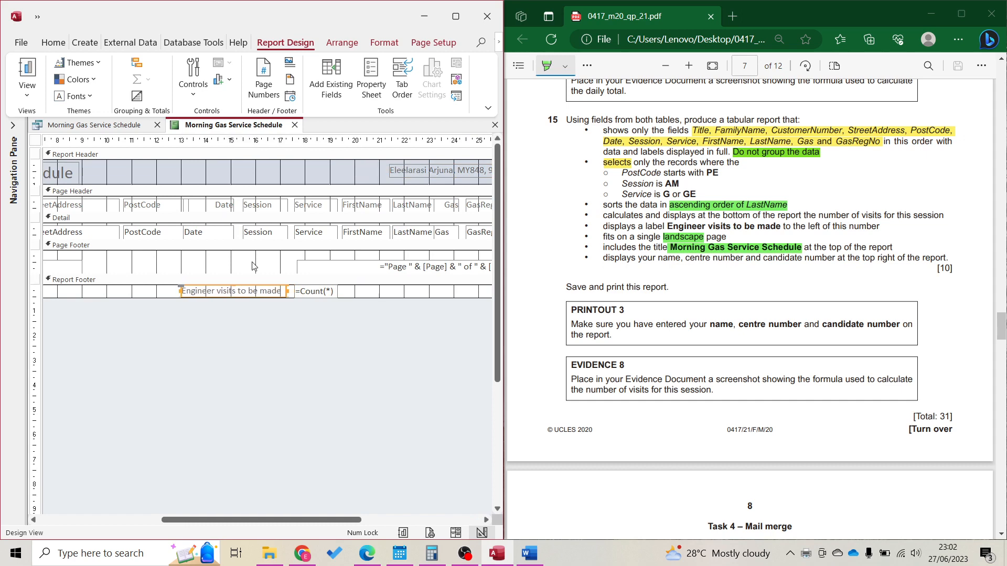
# Snip the footer label and count formula and paste it under Evidence 8 in Word
pyautogui.press('super+shift+s')
pyautogui.moveTo(174, 274); pyautogui.dragTo(350, 316)
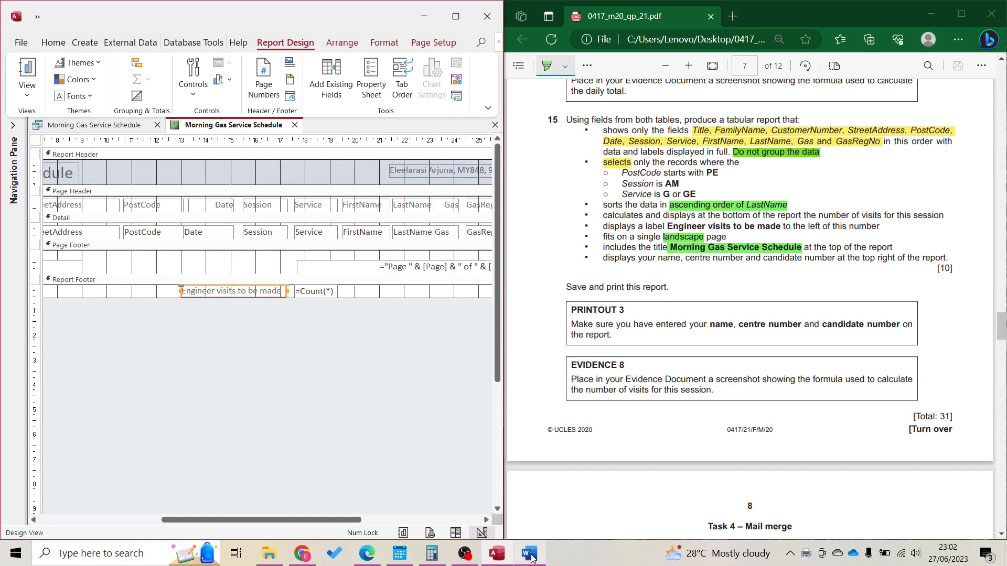
pyautogui.click(530, 554)
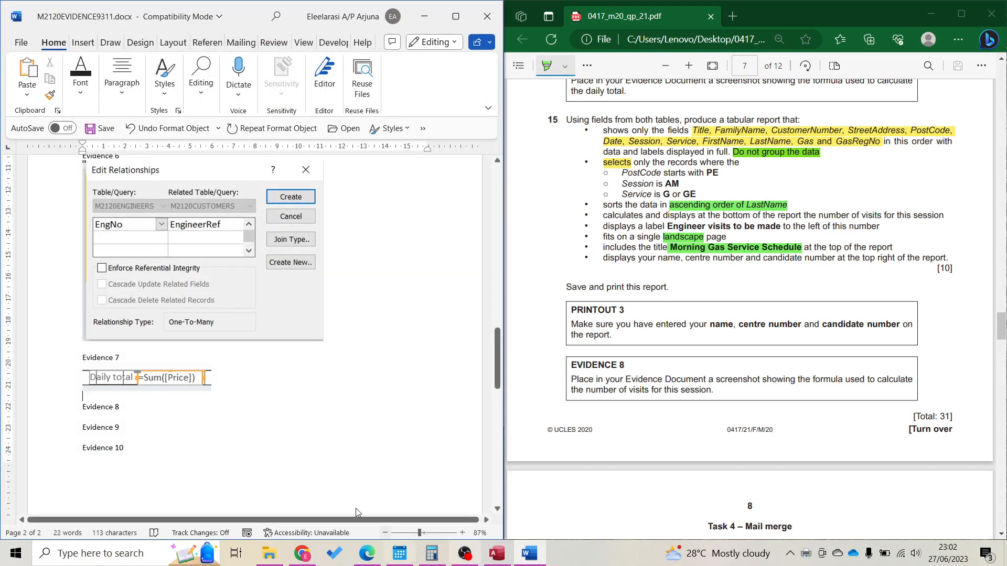
pyautogui.click(123, 406)
pyautogui.press('Return')
pyautogui.hotkey('ctrl', 'v')
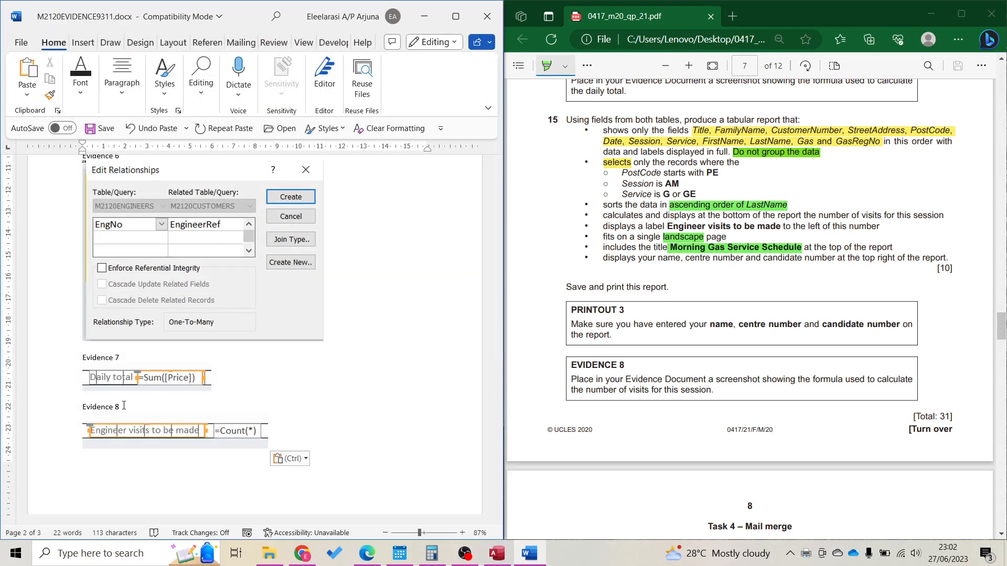